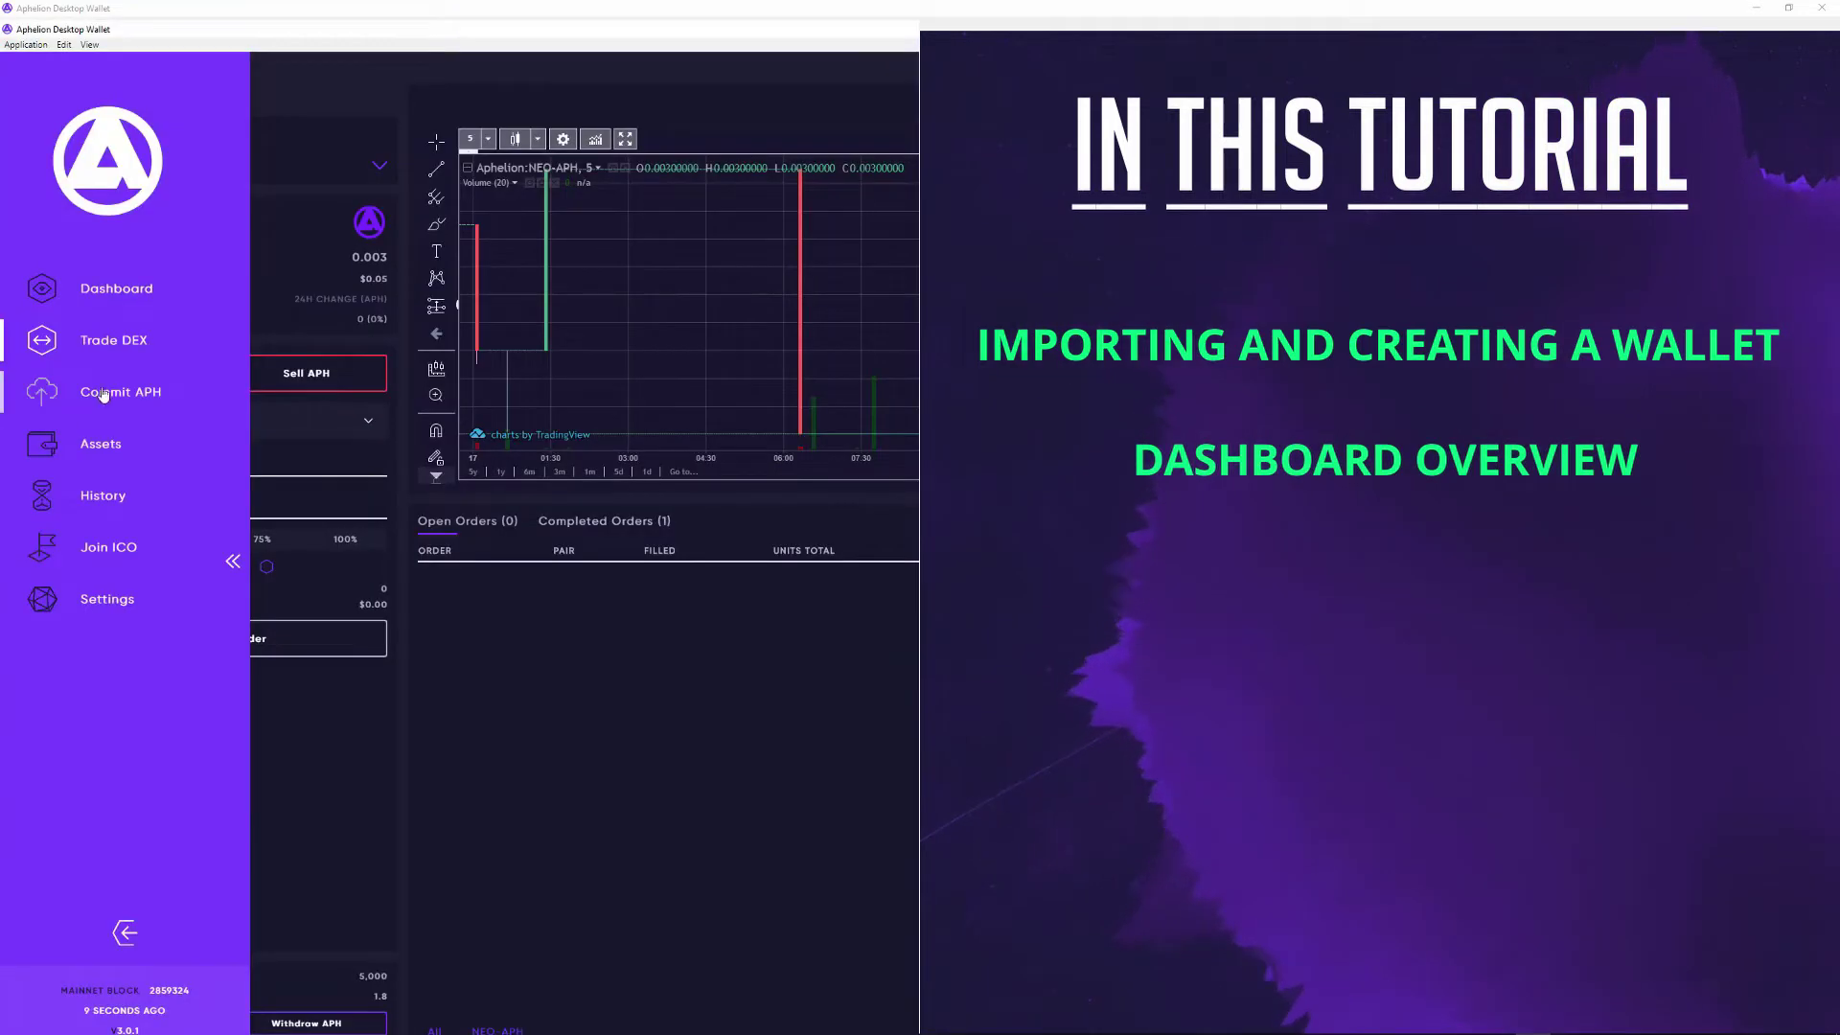
Step: Visit the Commit APH, Assets, History, Join ICO and Settings pages in turn
click(103, 393)
click(94, 443)
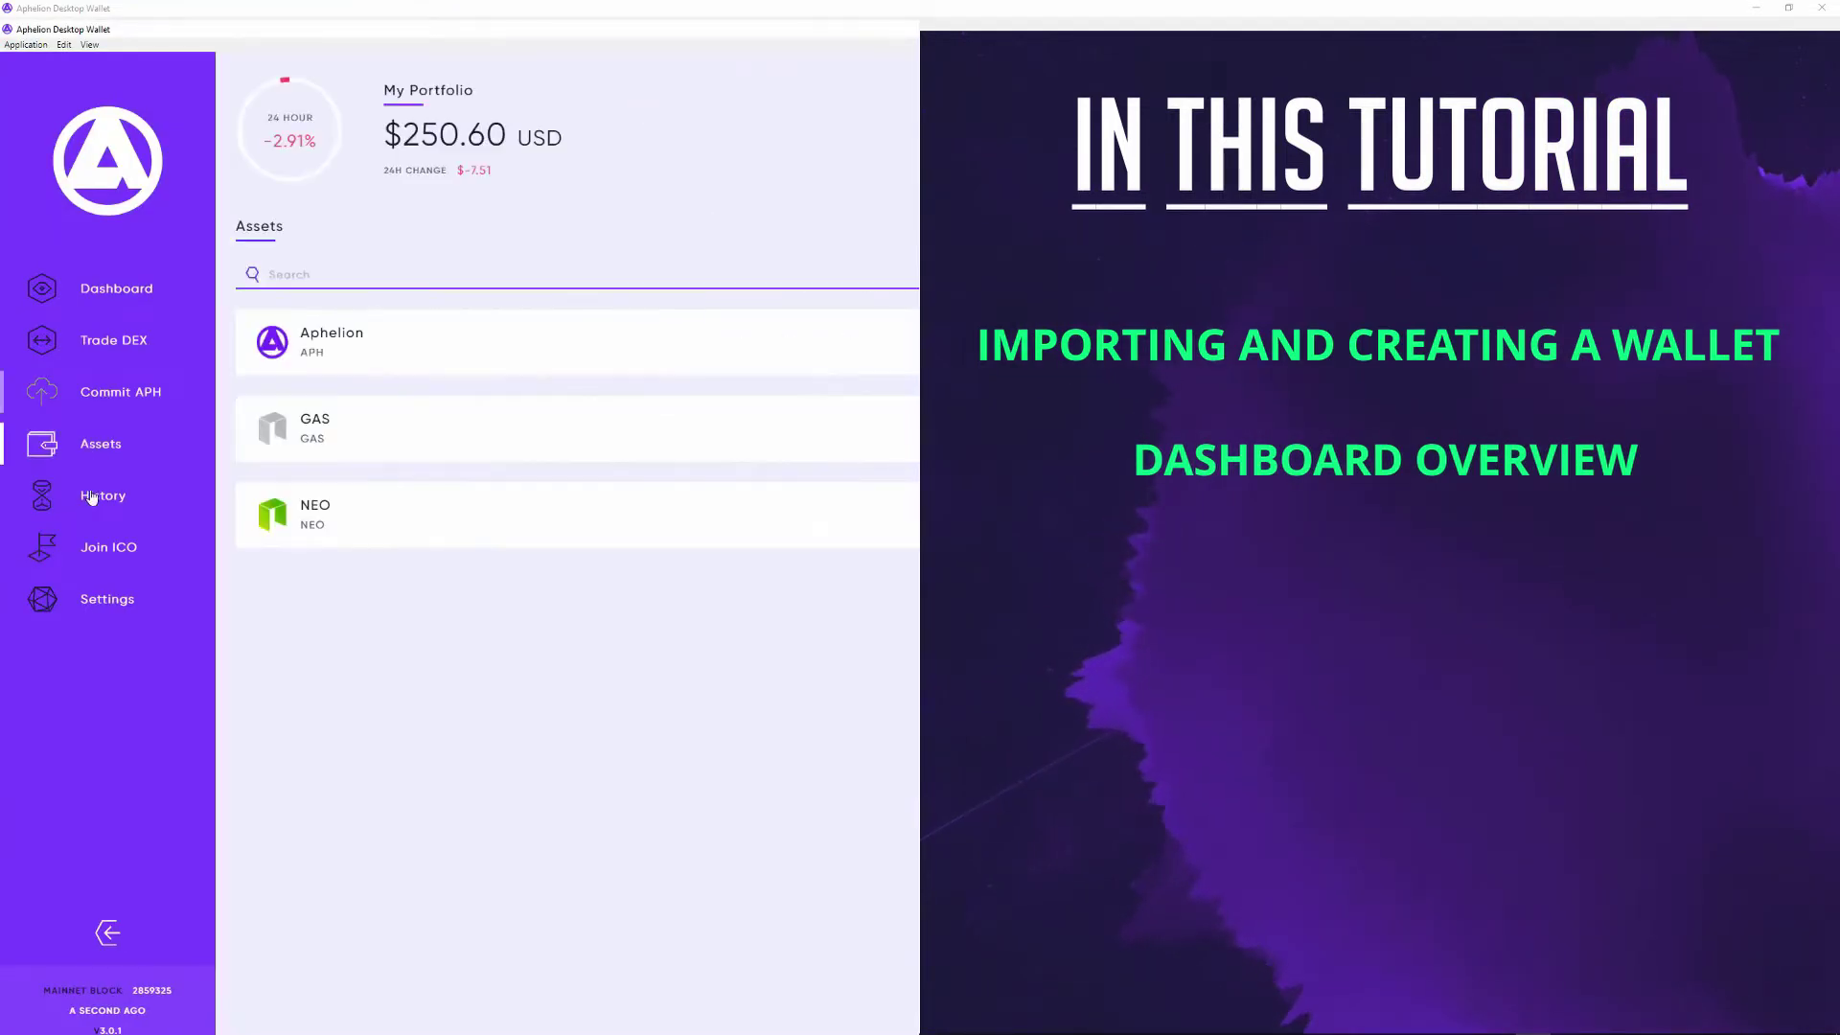
click(98, 495)
click(93, 548)
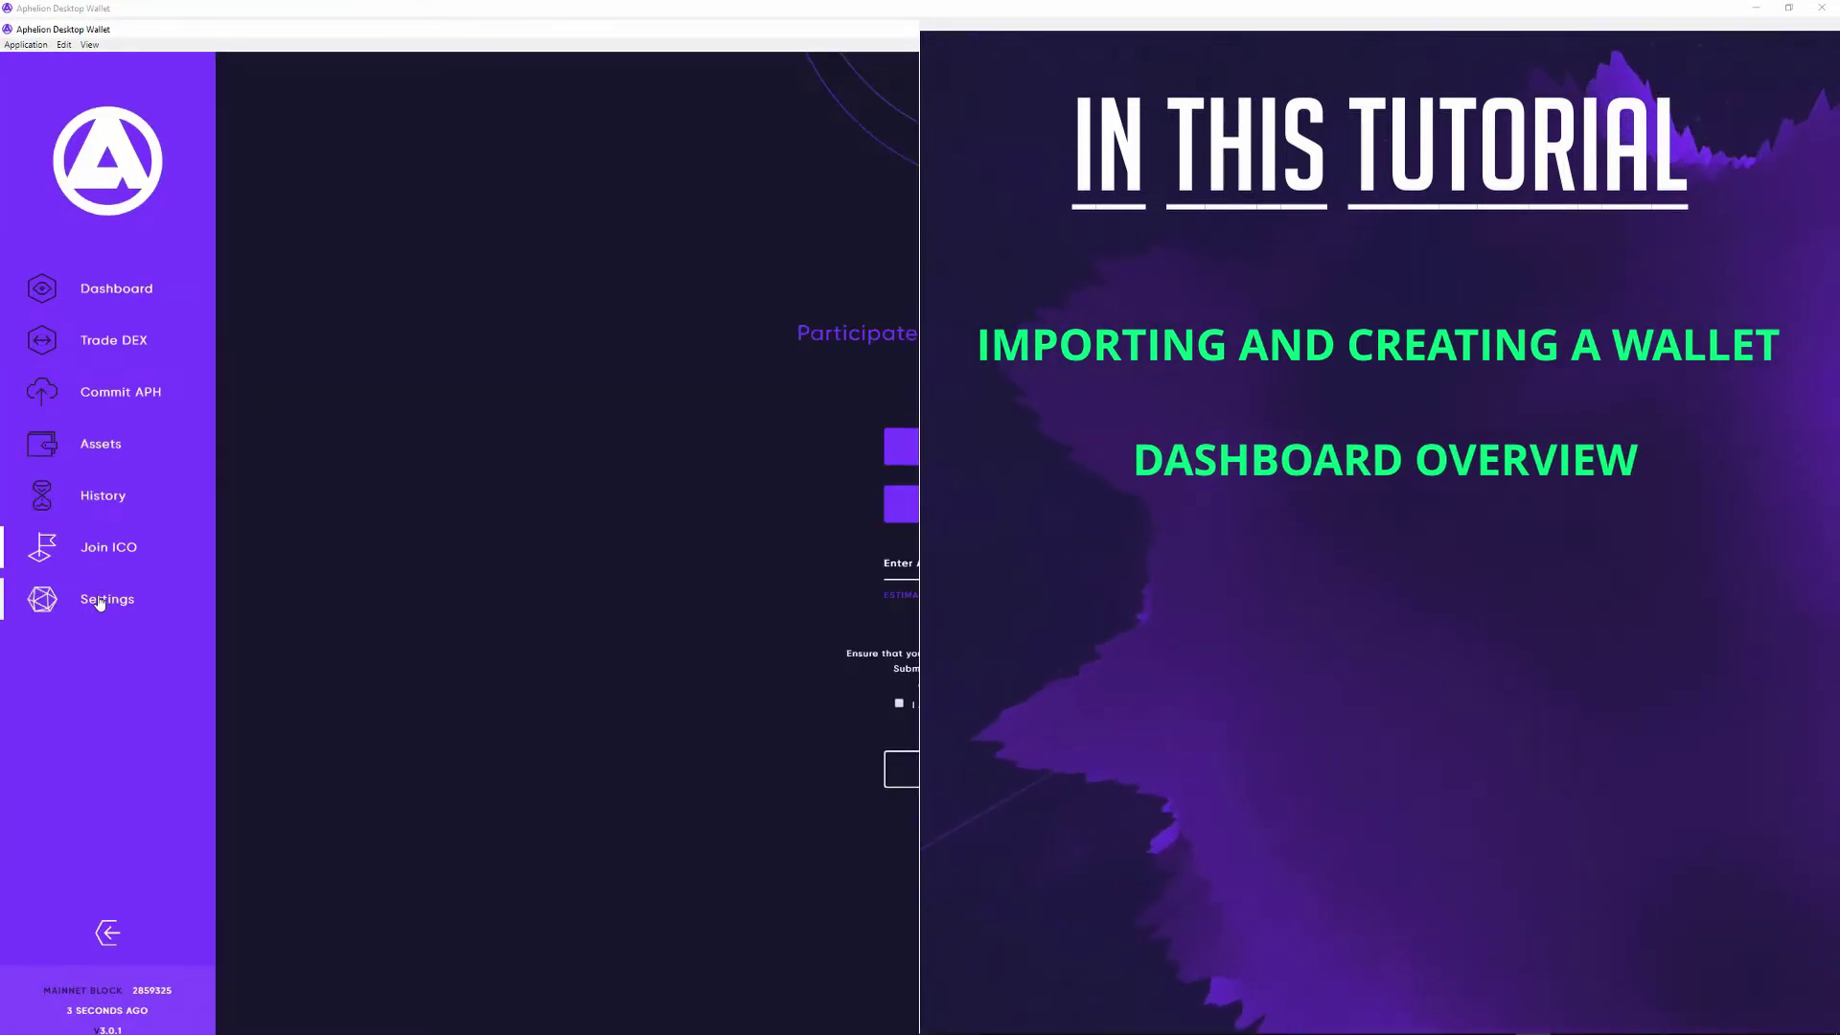
click(106, 599)
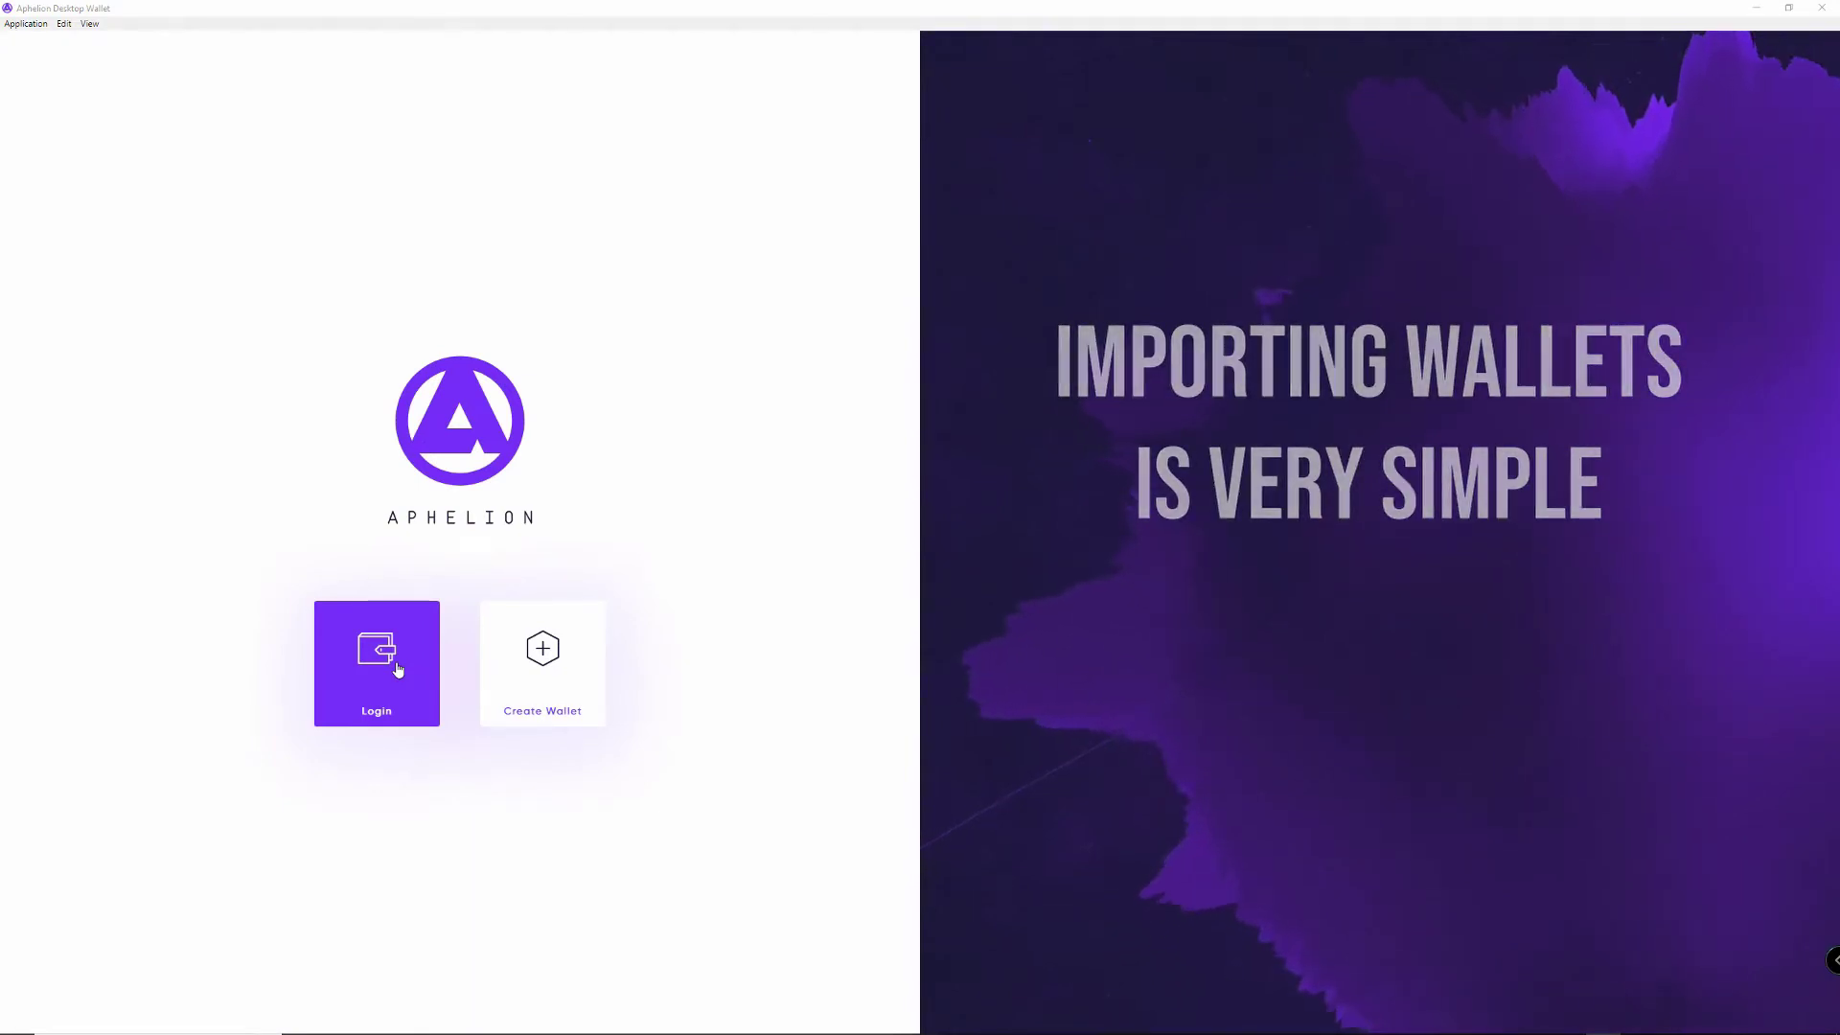
Step: Open the saved-wallet list and back out, try Ledger login, then log out
click(397, 668)
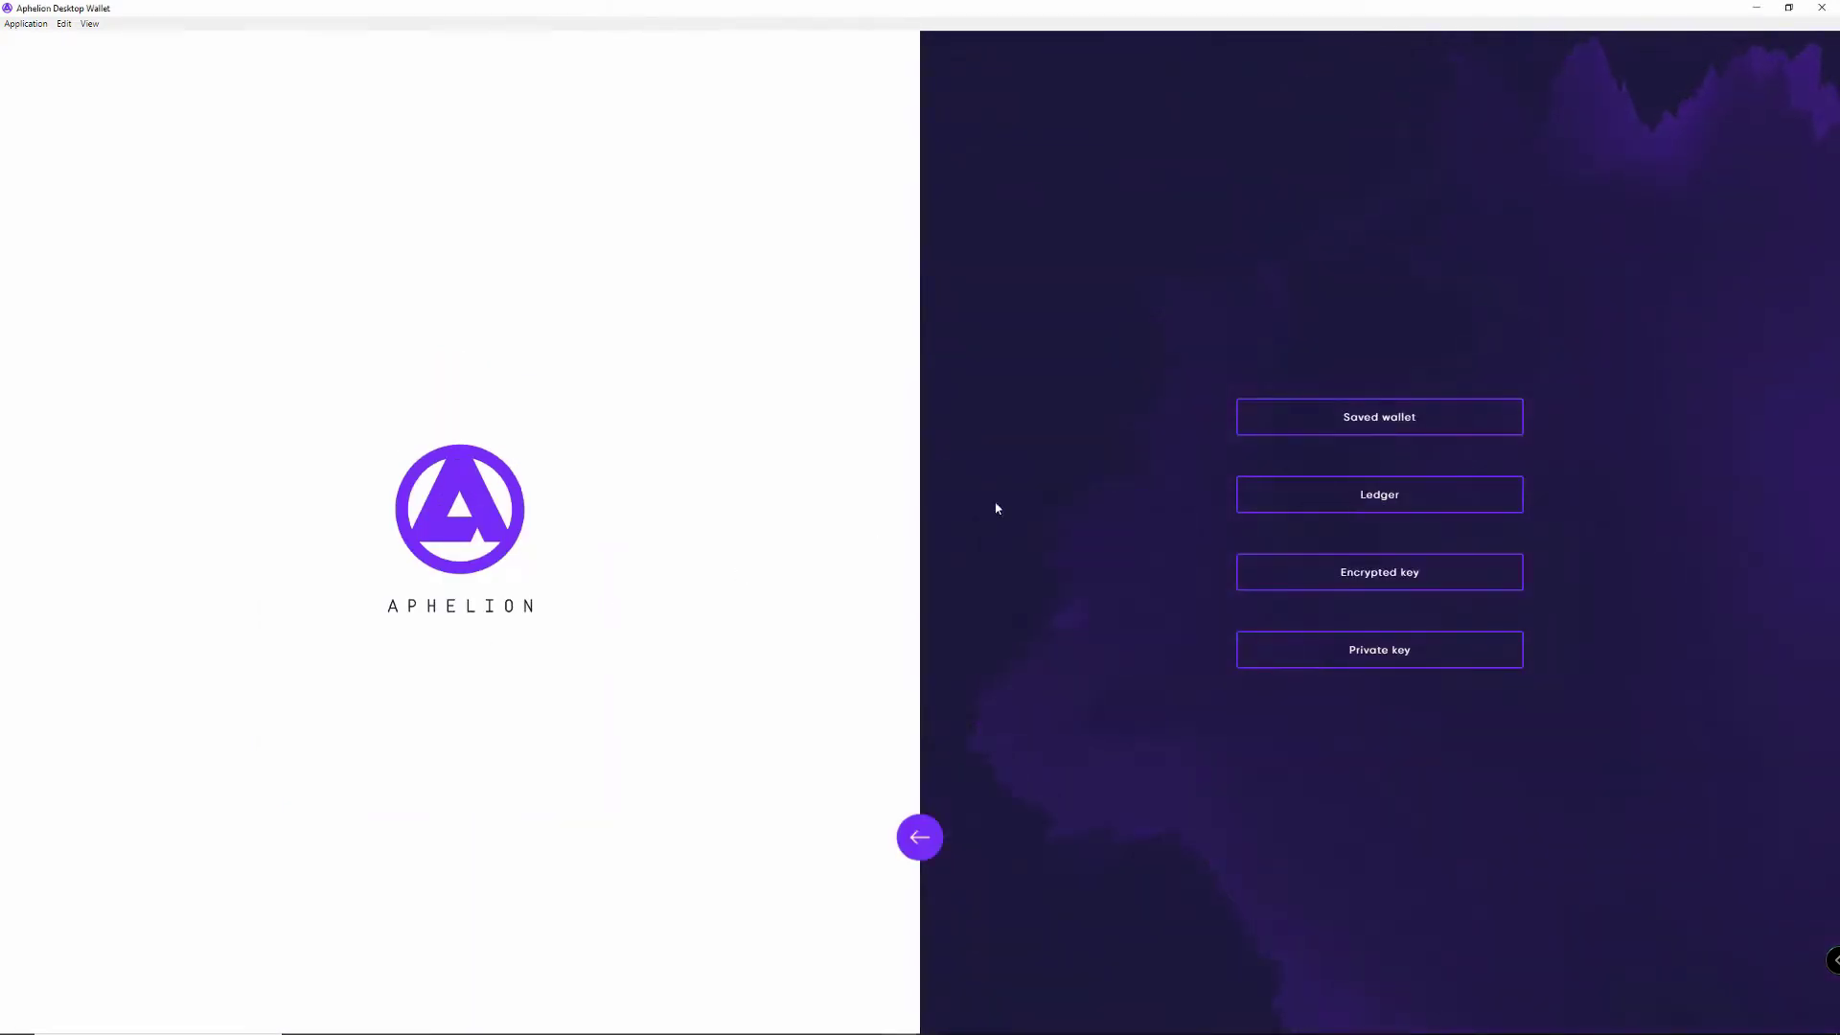
click(1381, 423)
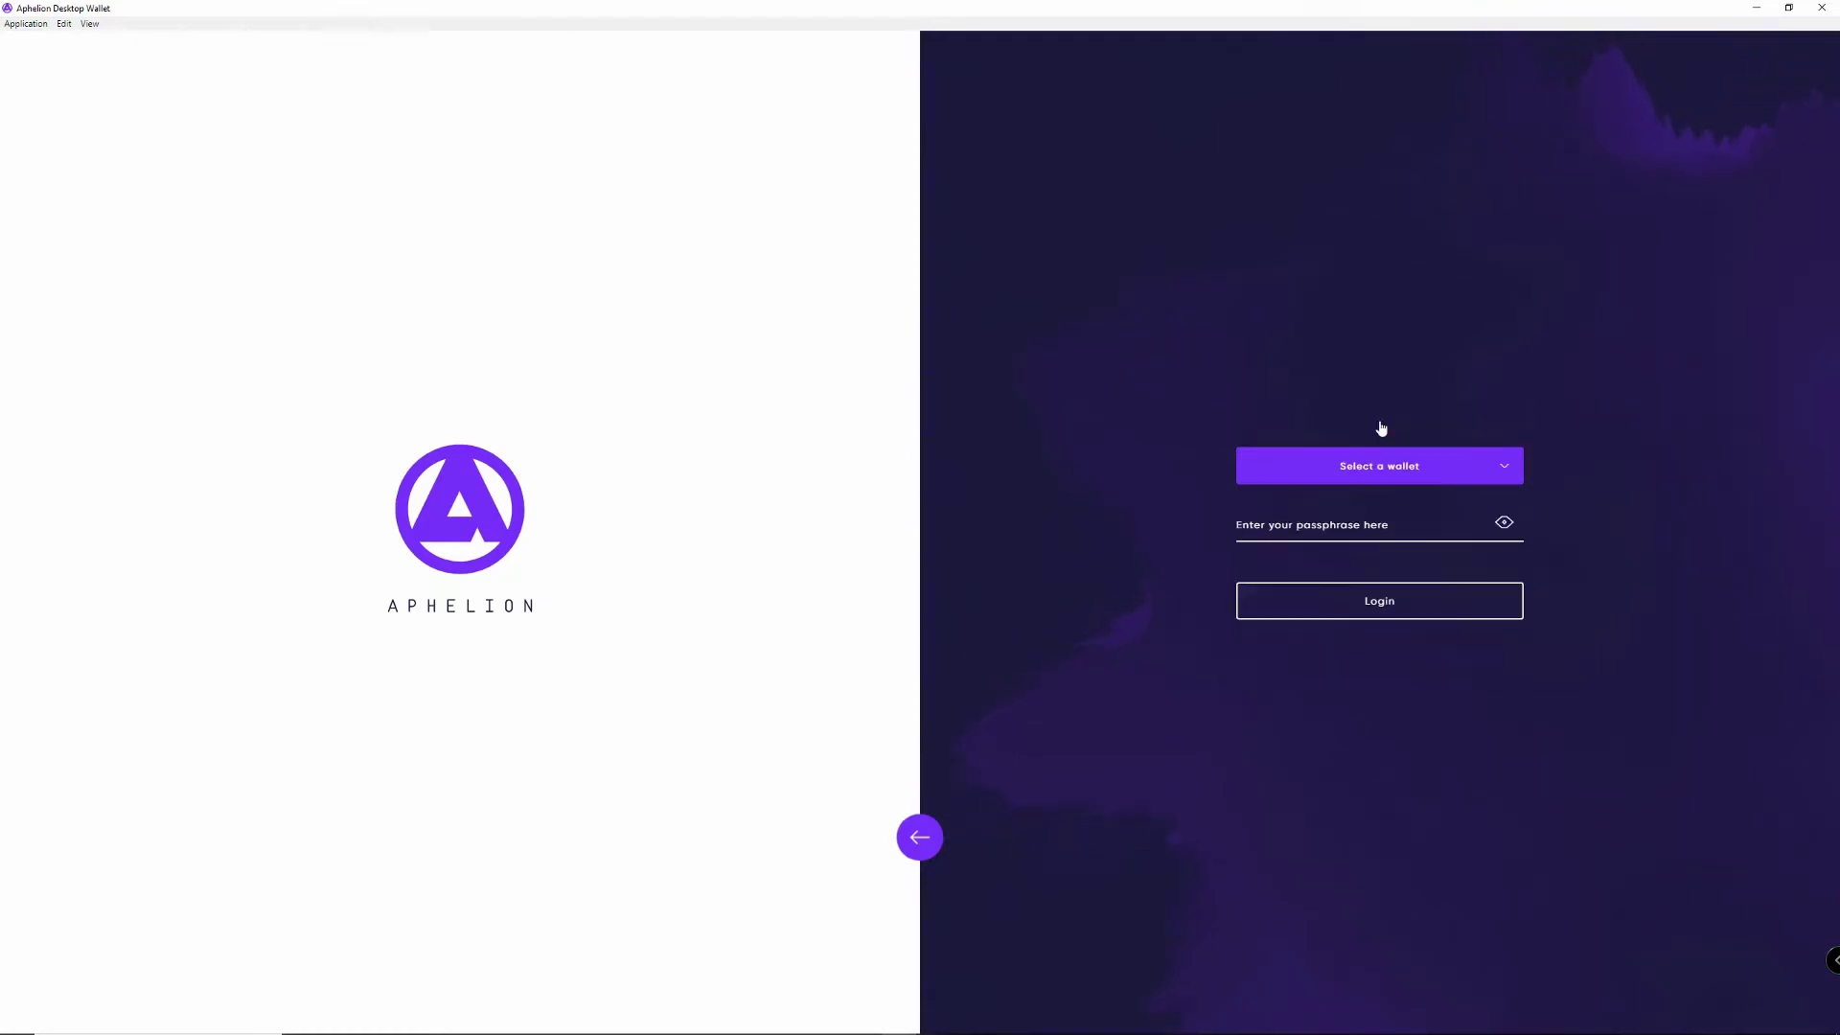
click(1378, 469)
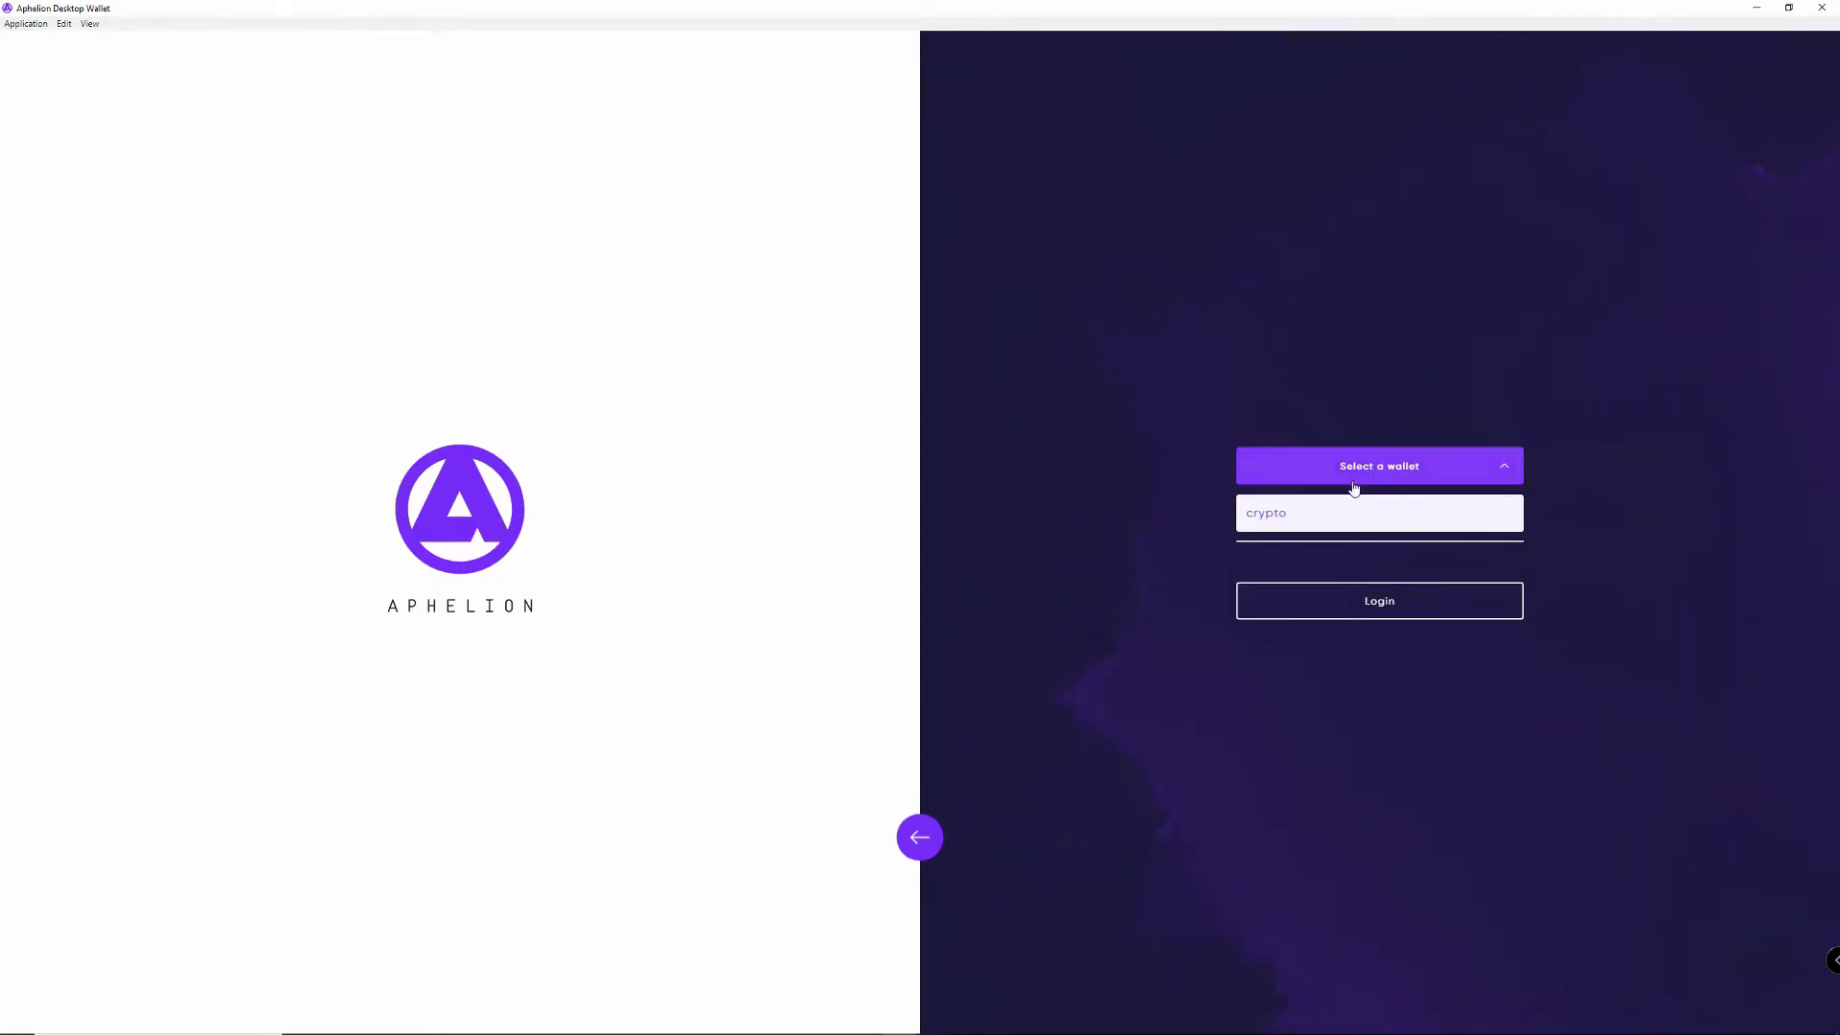
click(1143, 439)
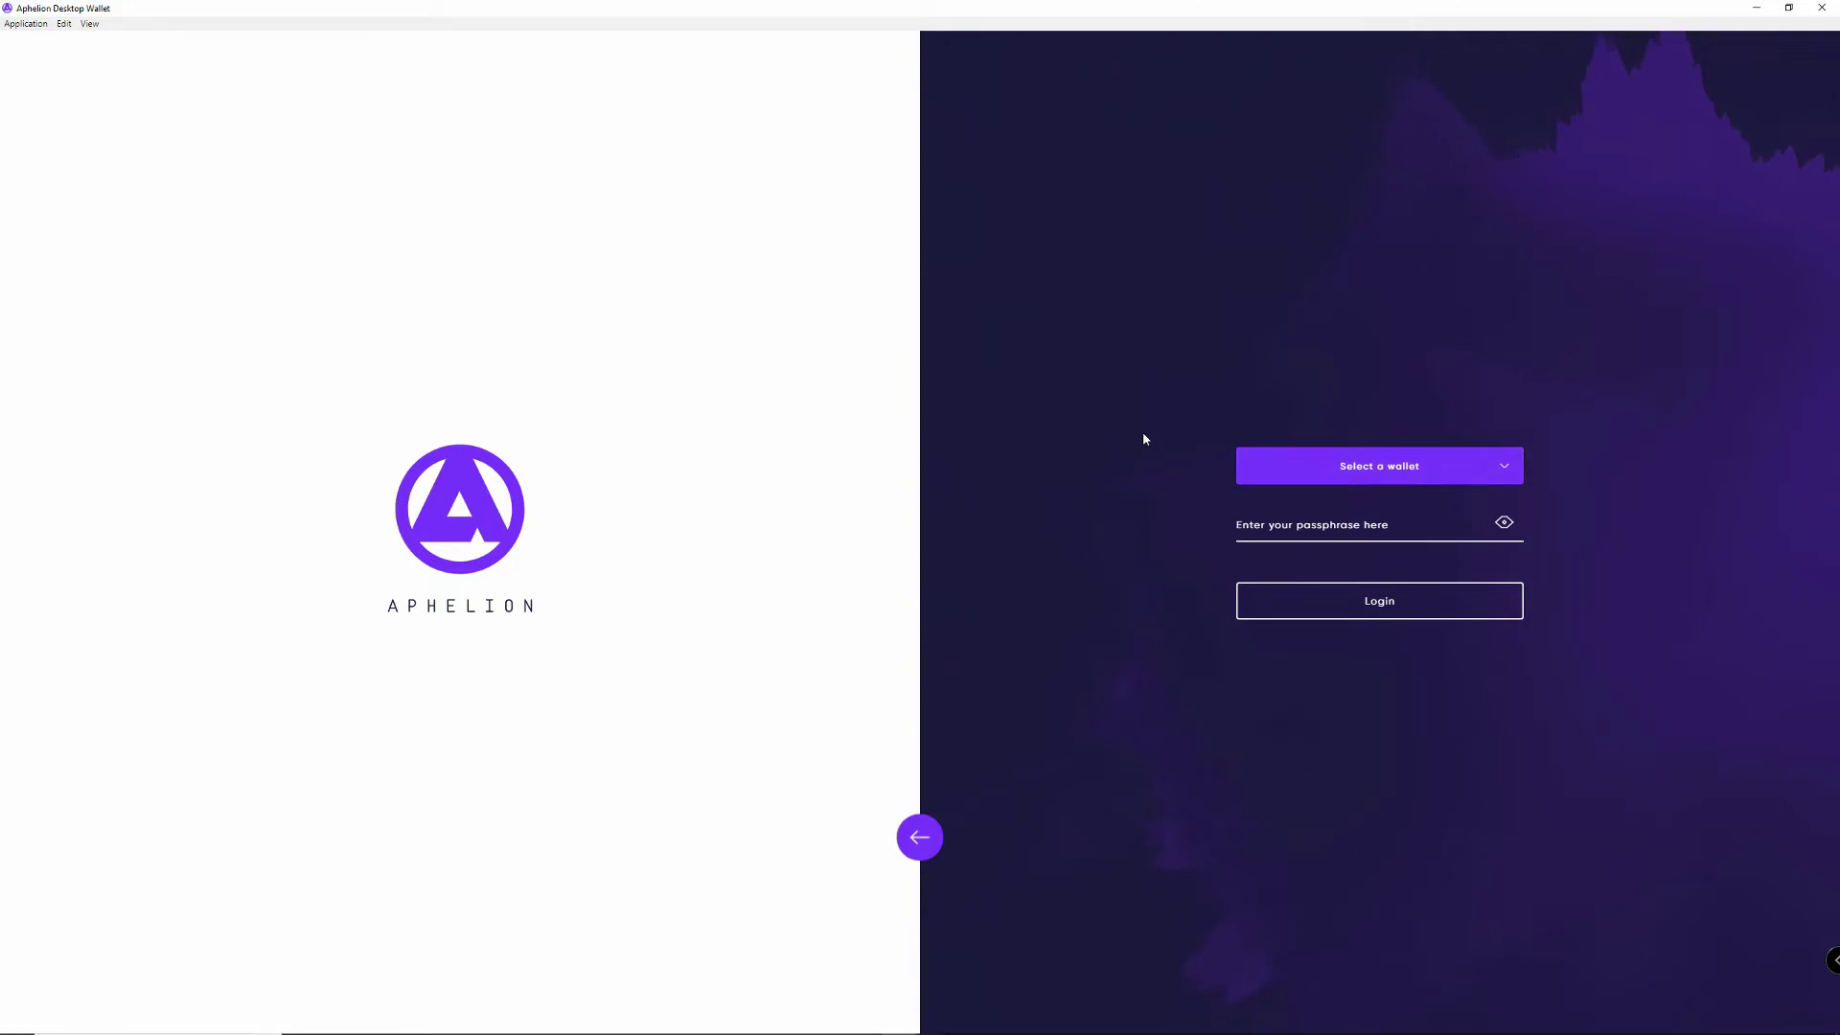
click(921, 838)
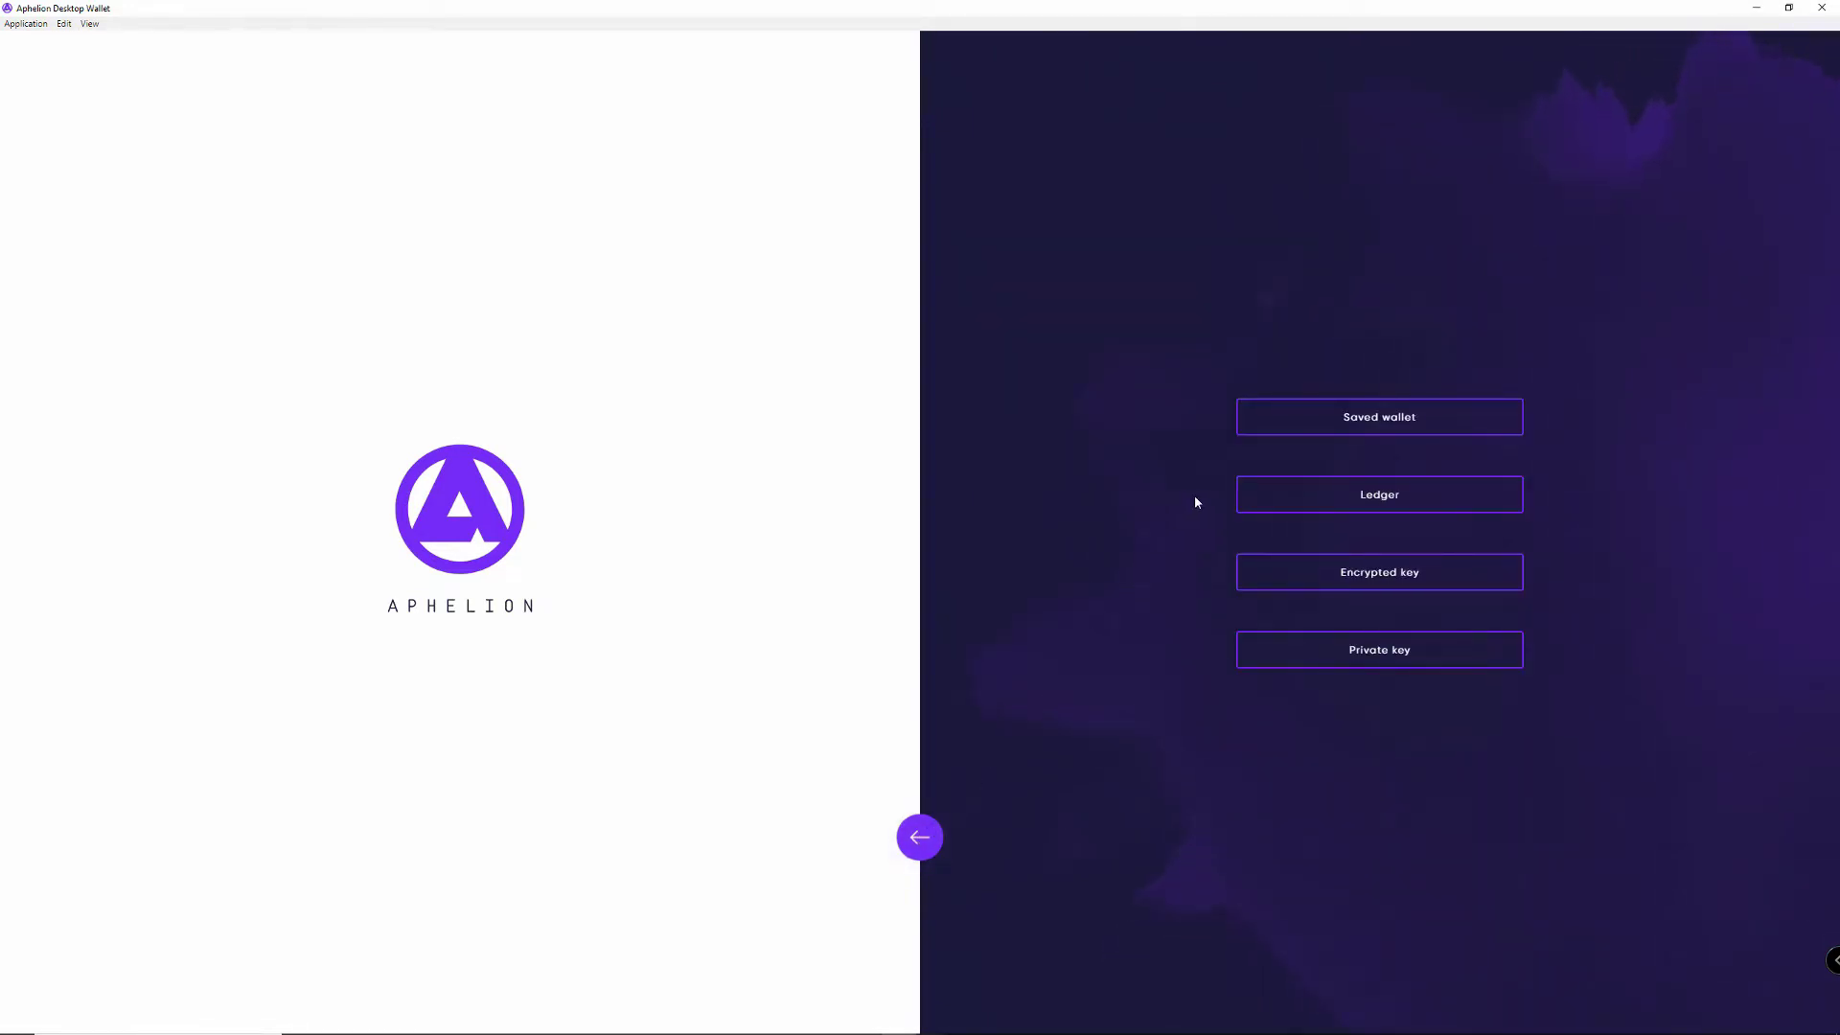
click(1342, 503)
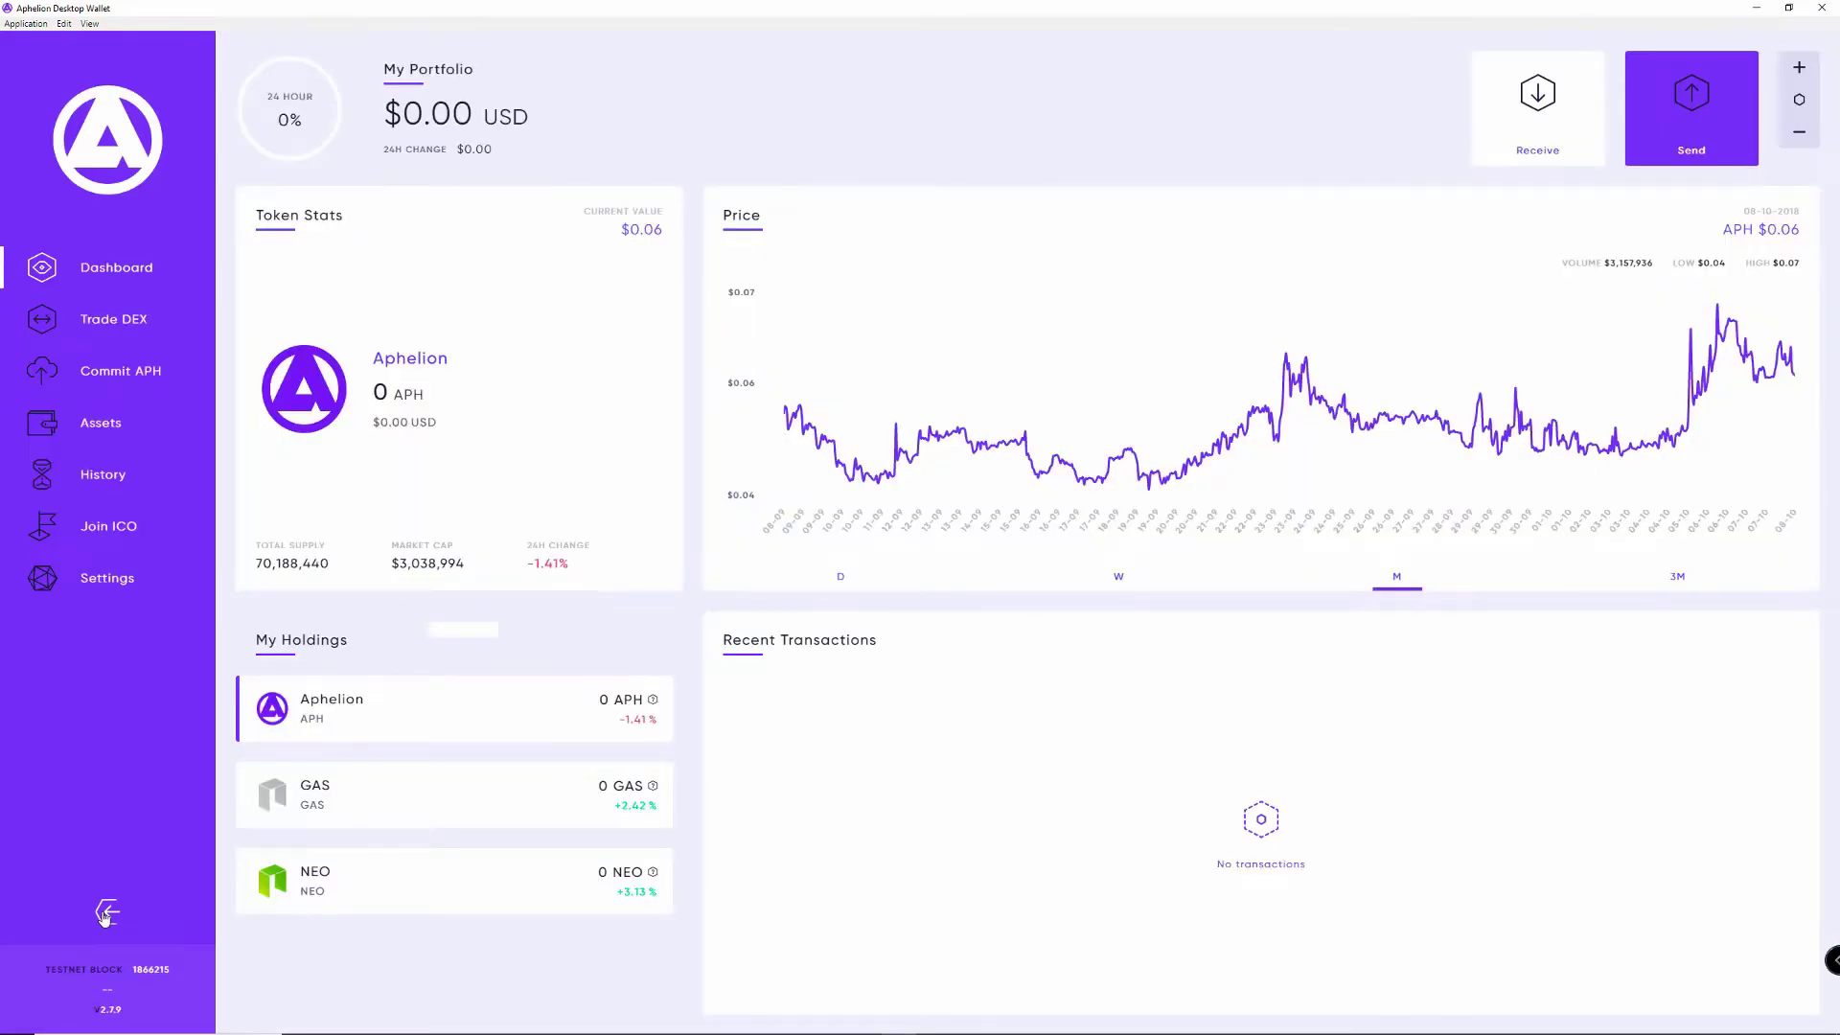
click(105, 914)
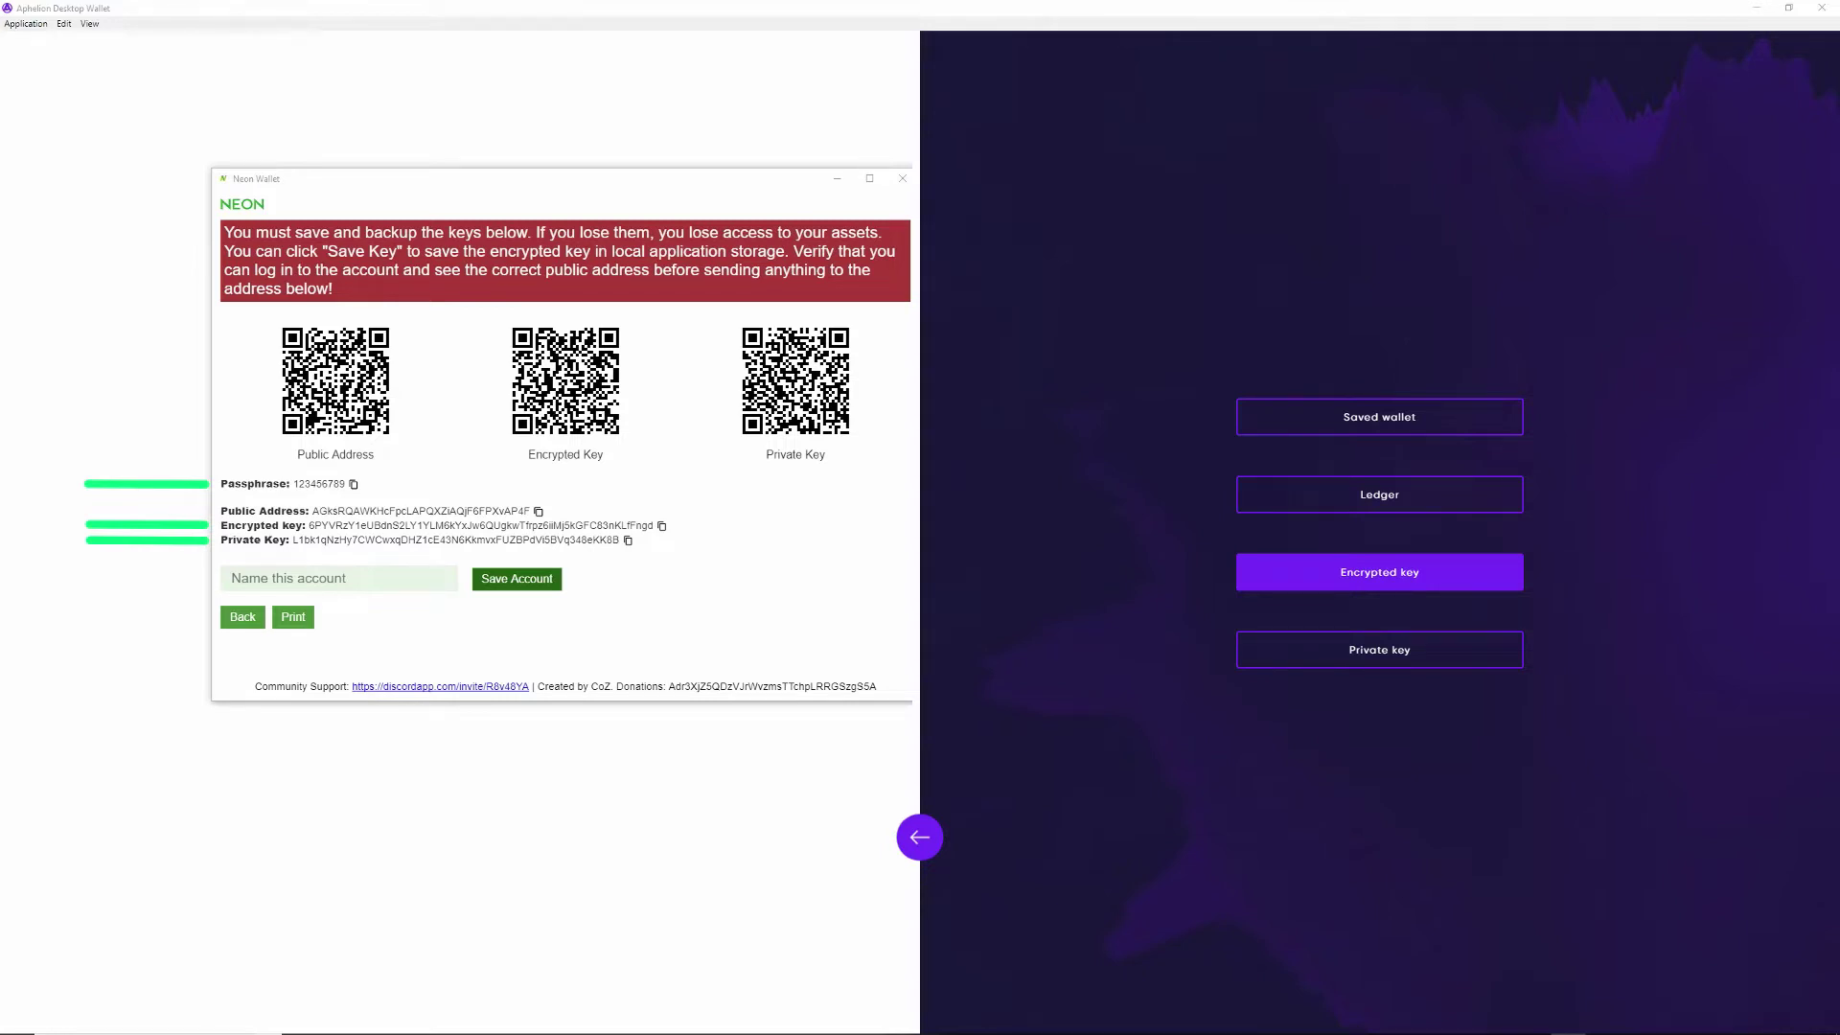
Step: Choose encrypted-key login to show the passphrase and encrypted key fields
click(1379, 572)
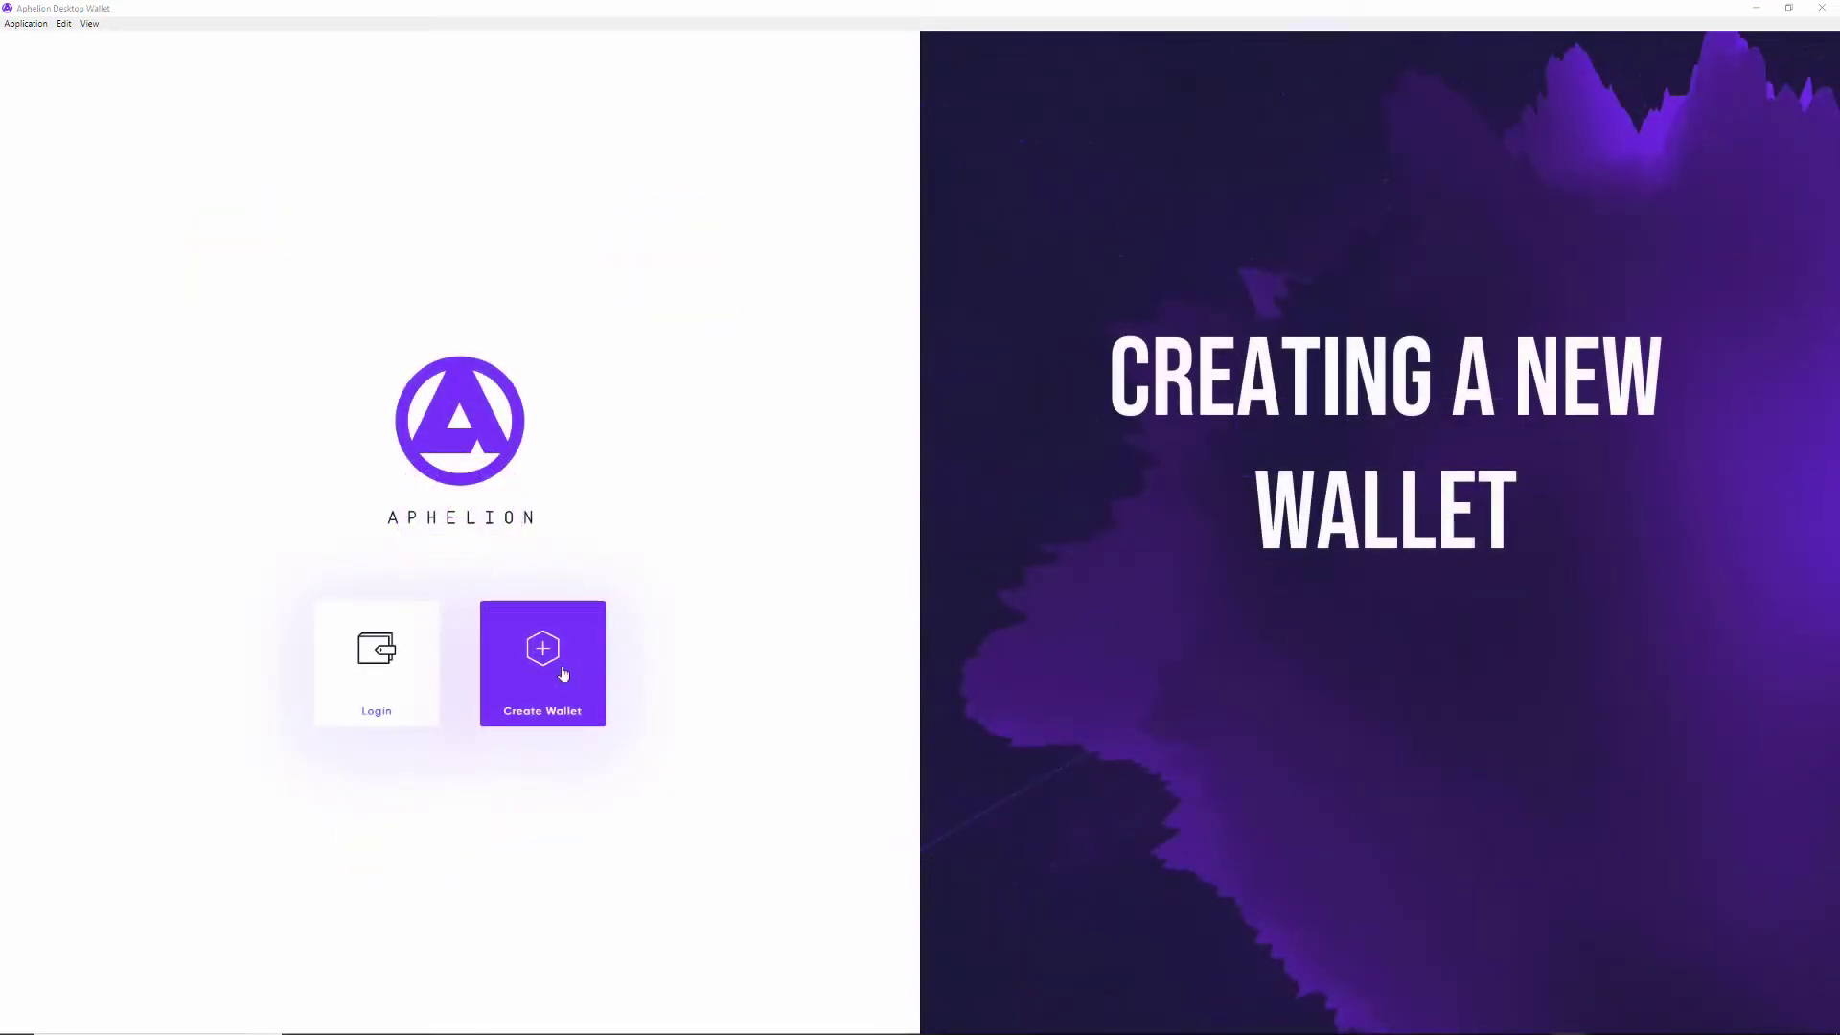
Step: Create a wallet named 'crypto' with a passphrase entered twice
click(564, 675)
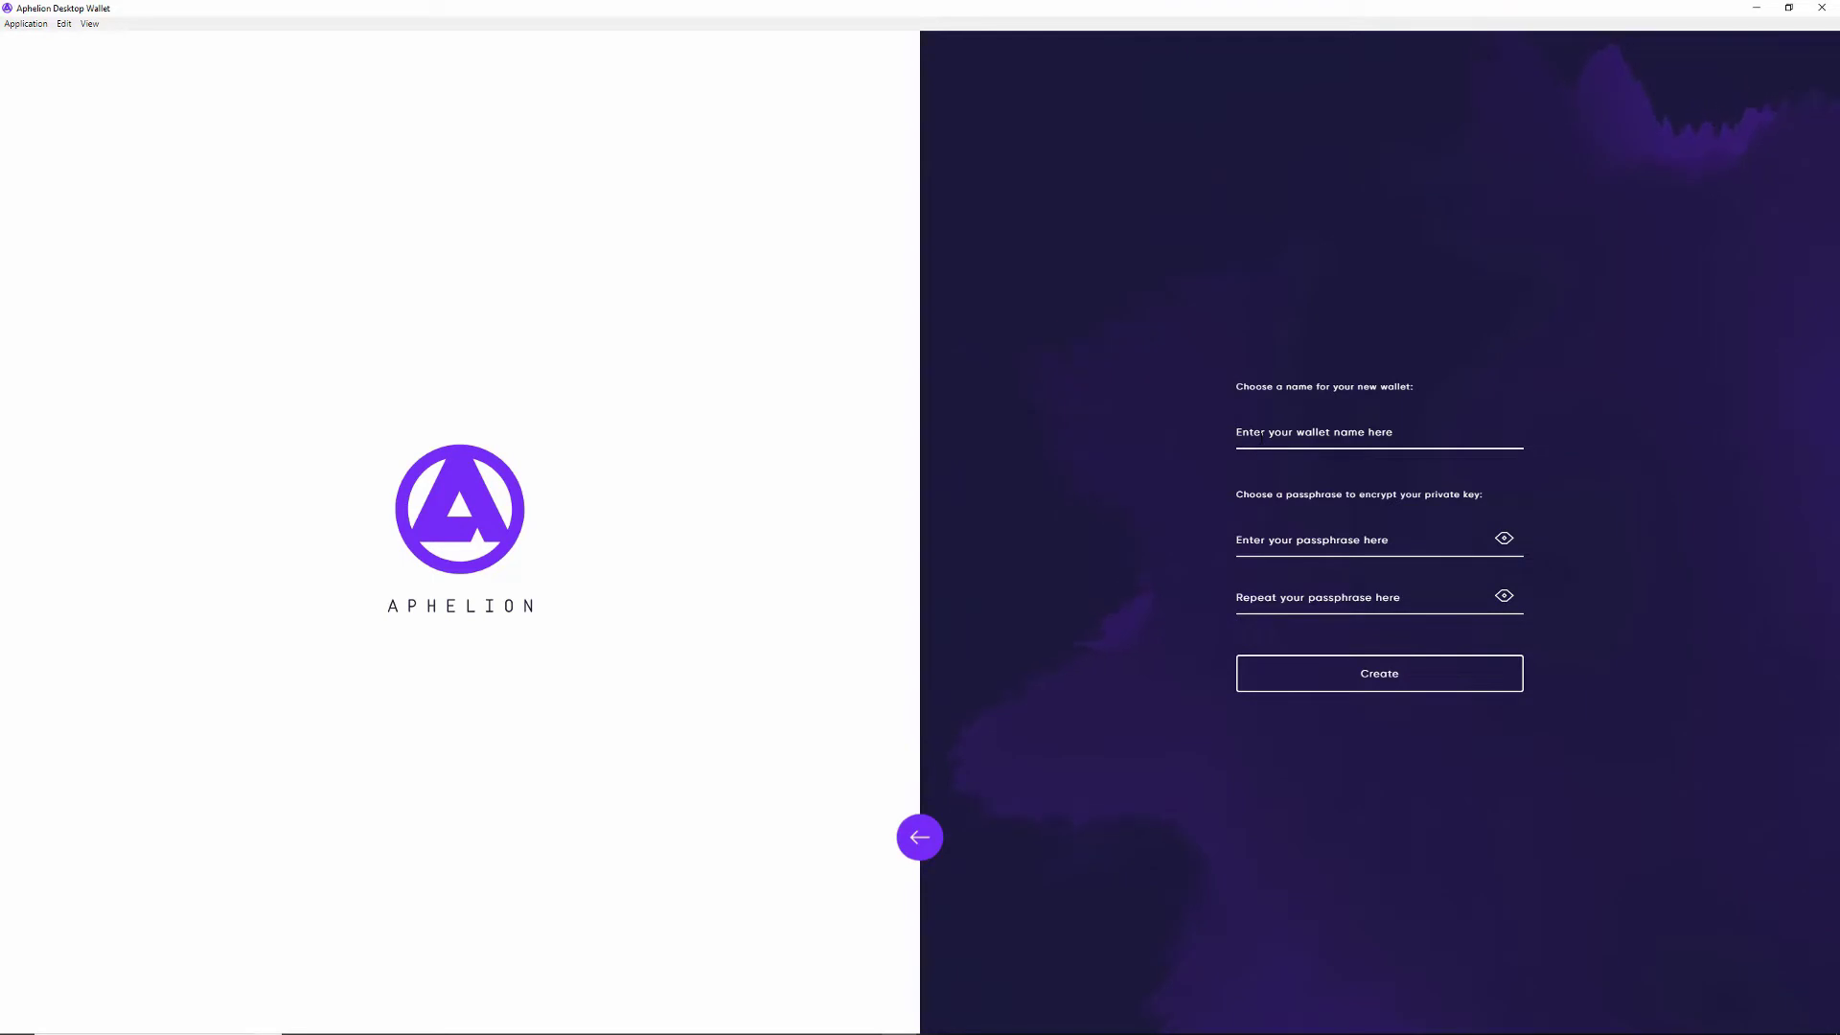
click(1261, 434)
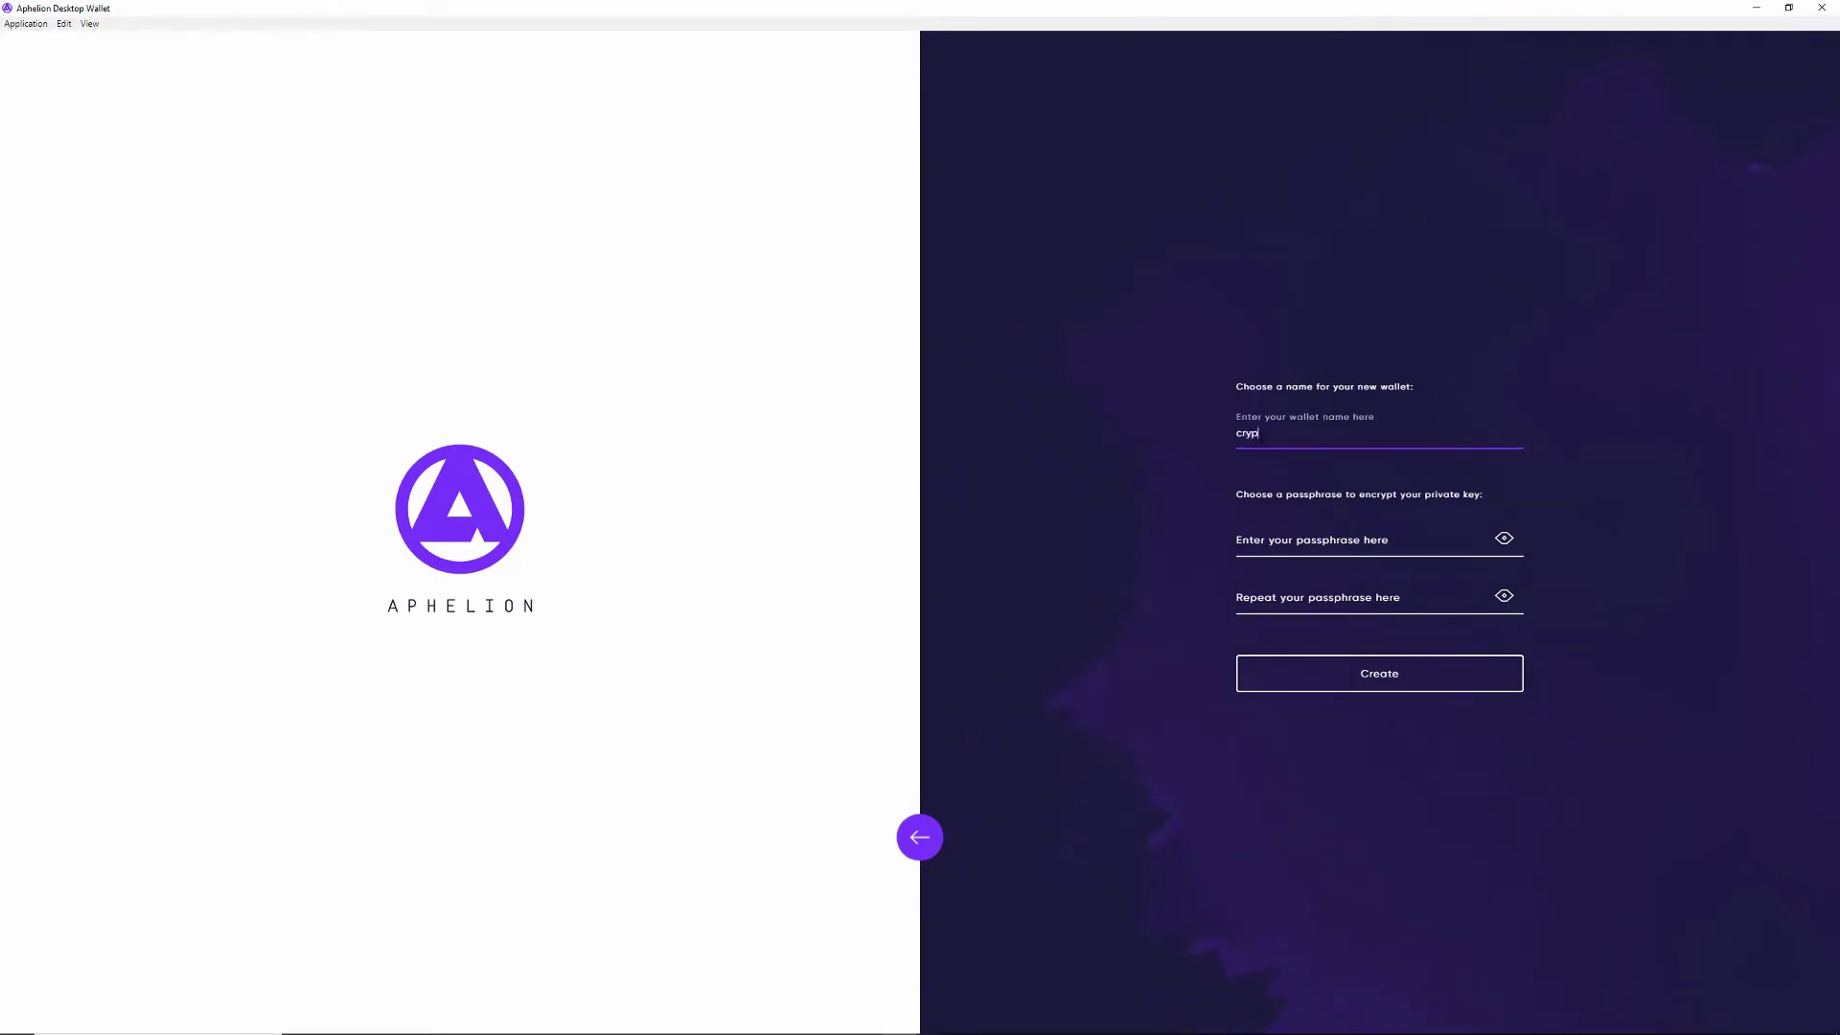
click(1262, 540)
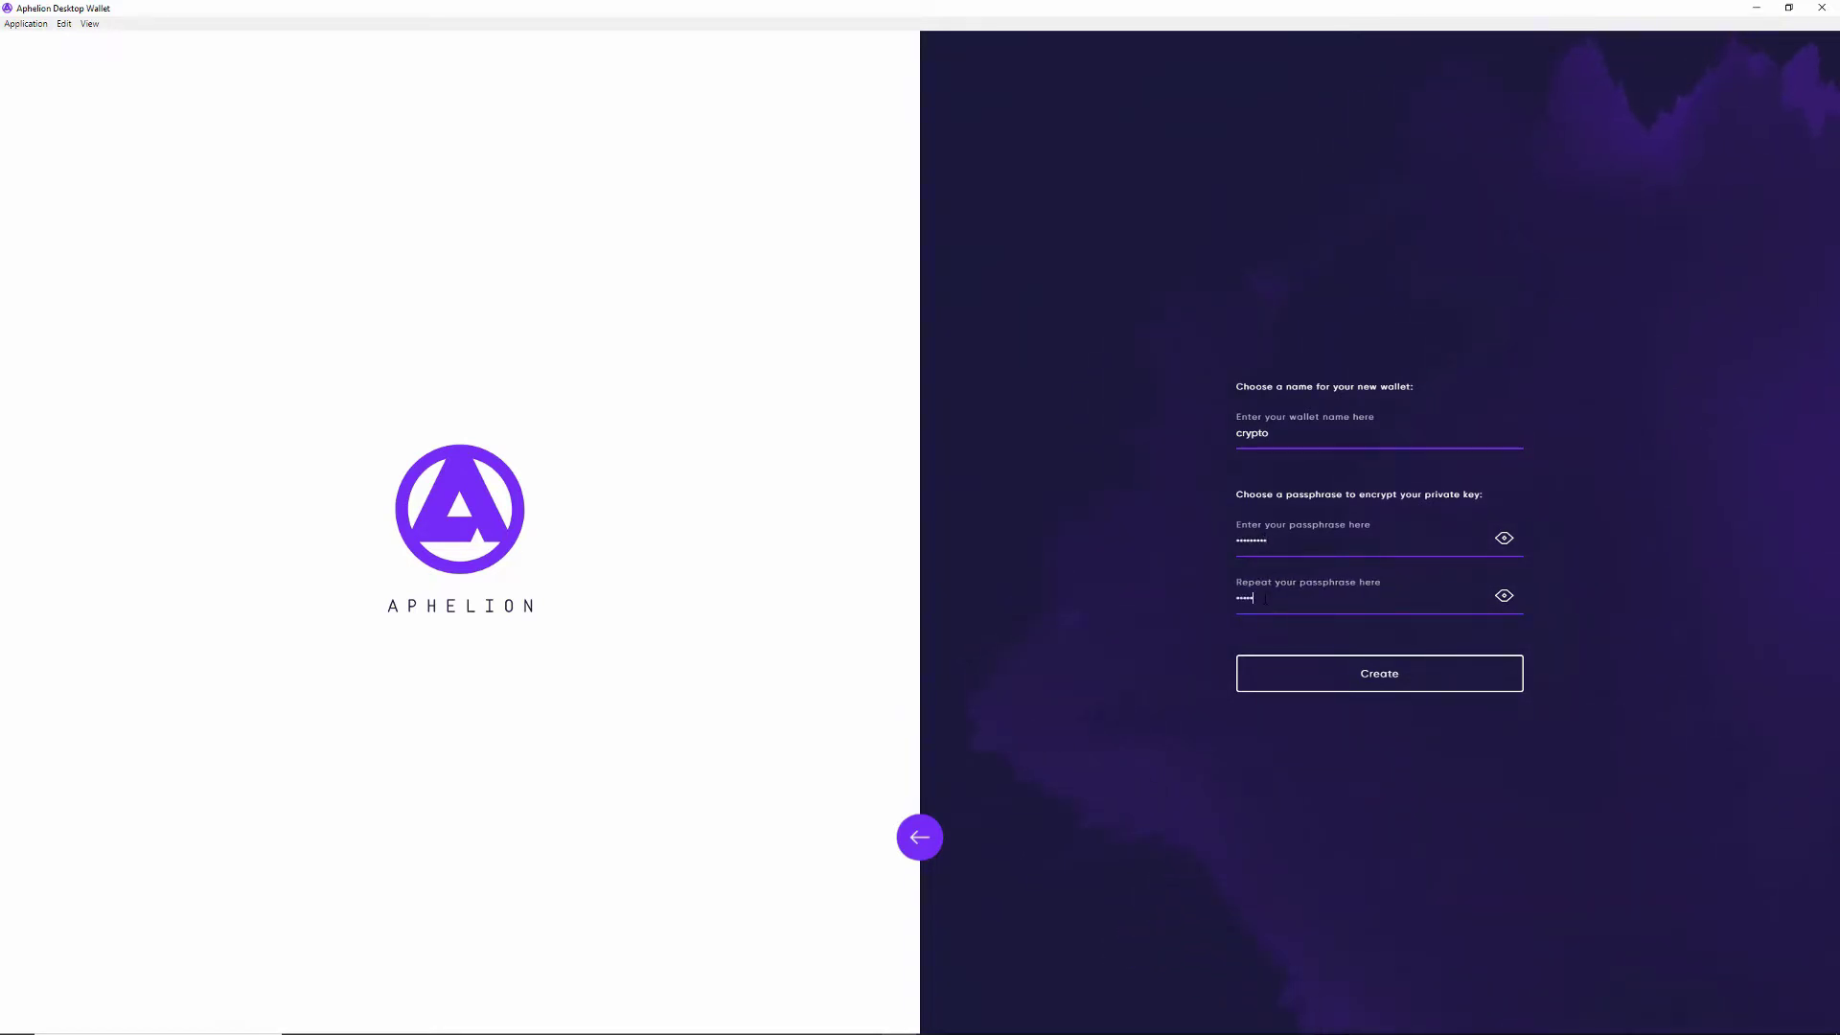
text(9)
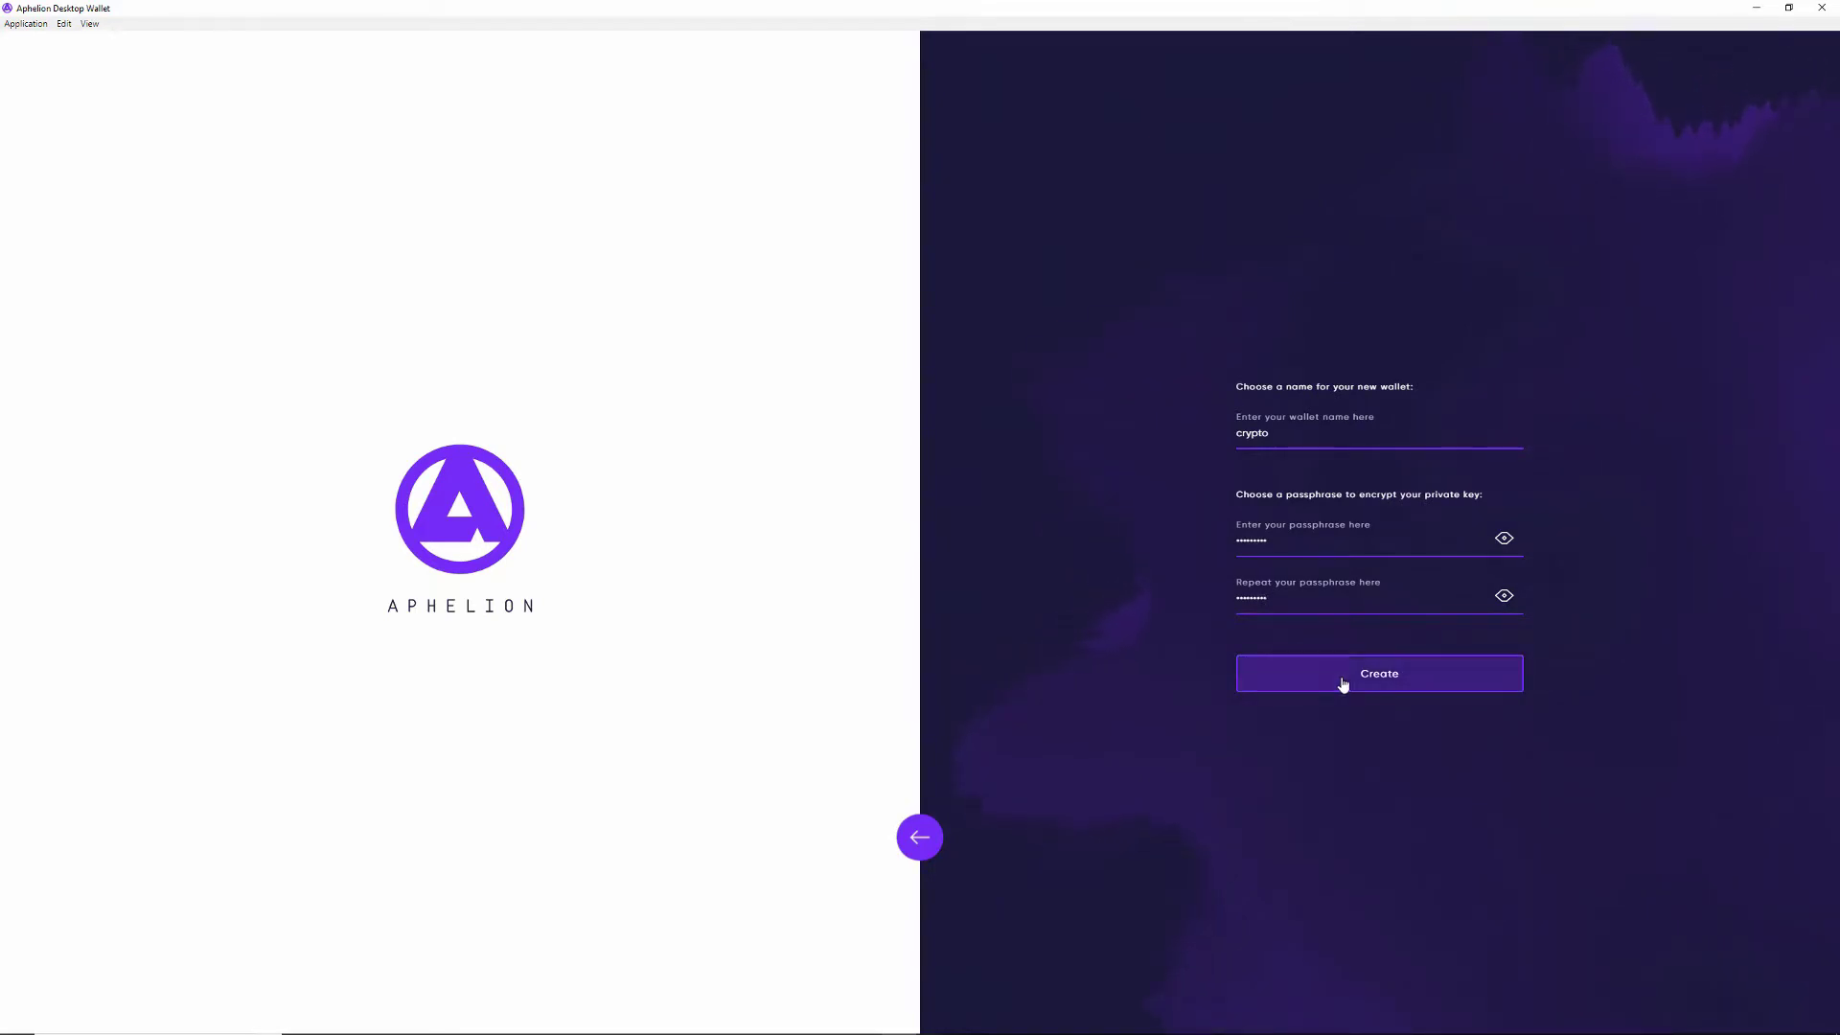
click(1342, 682)
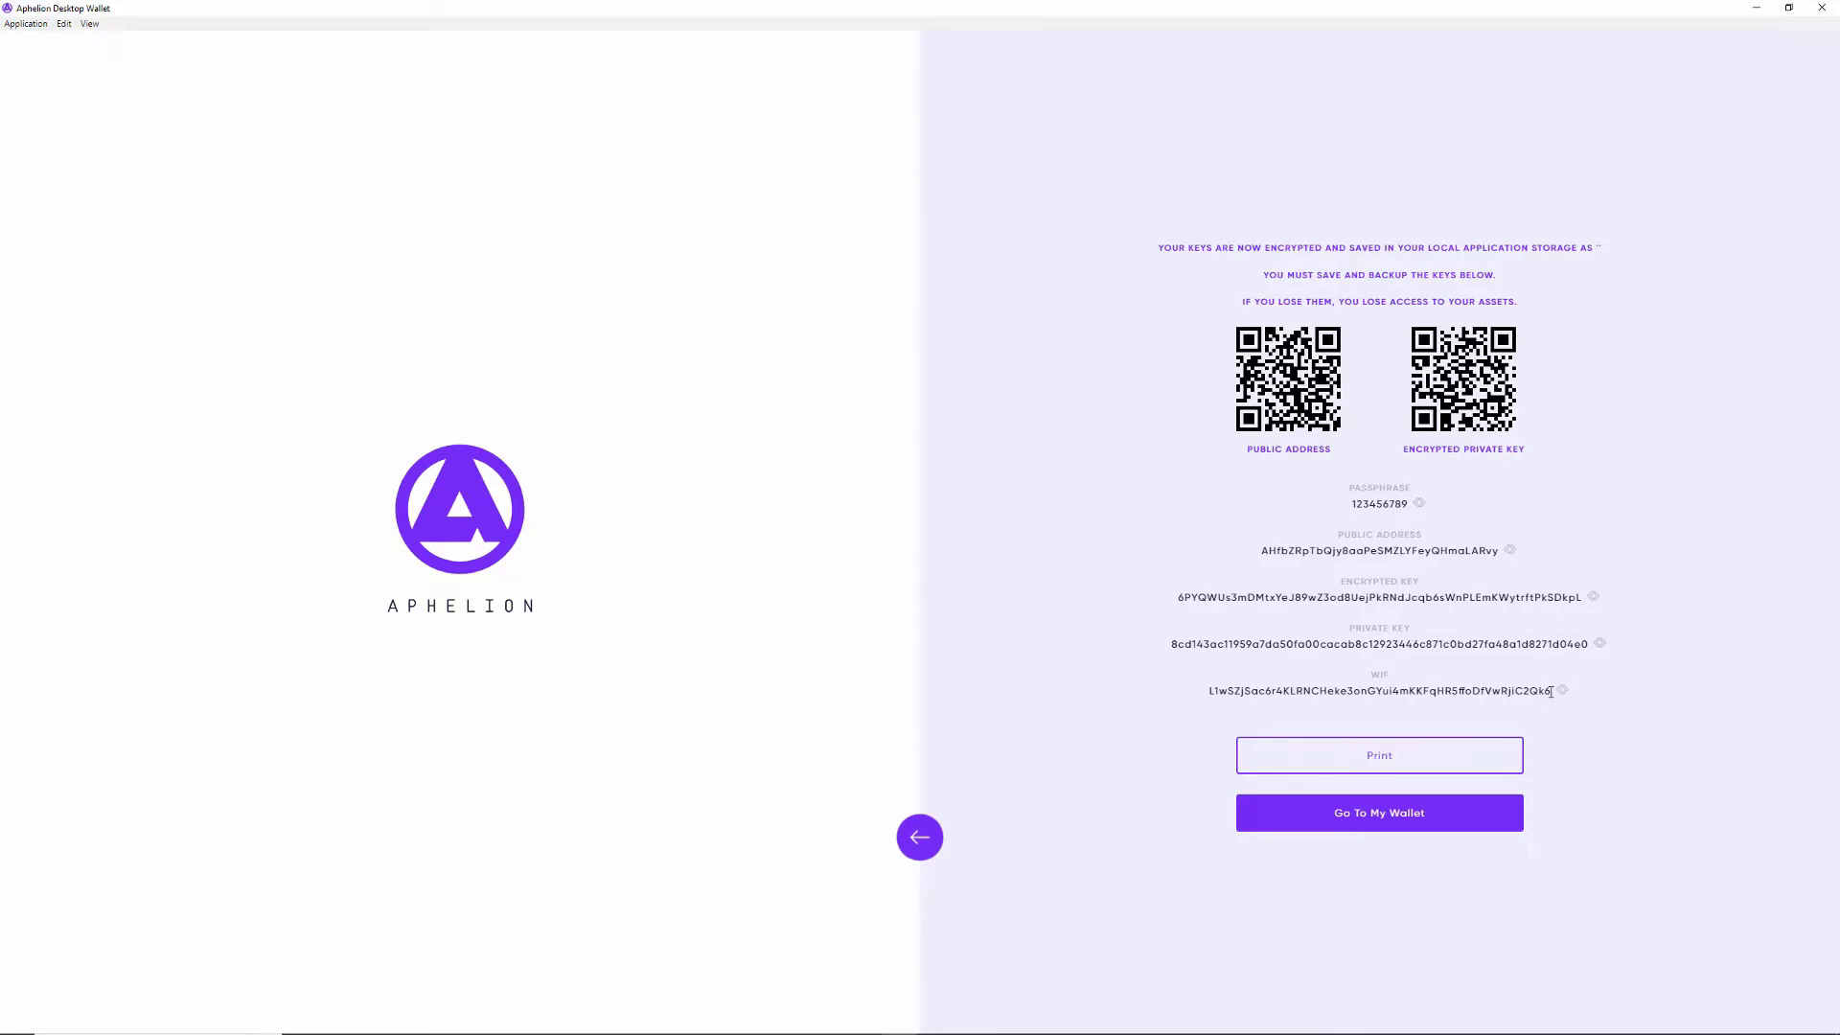
Step: Copy the new wallet's key details into Notepad, then cancel the print dialog
drag(1539, 688, 1397, 520)
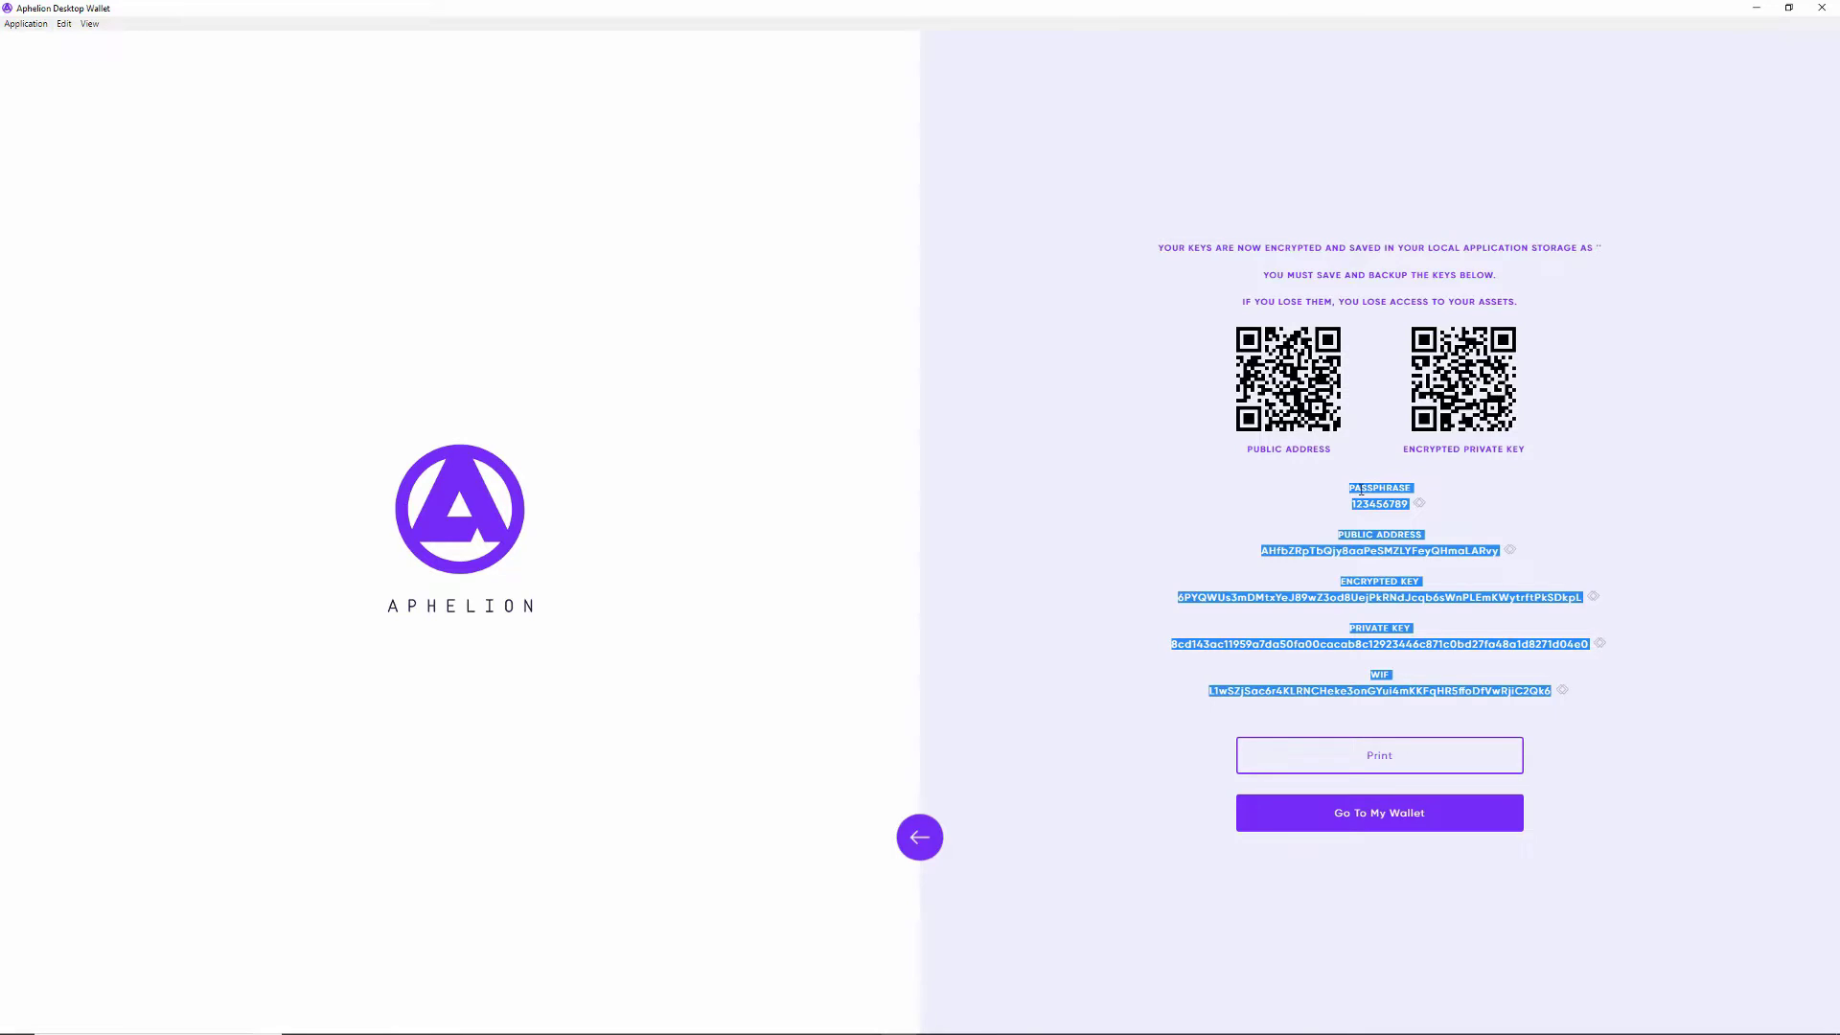
key(ctrl+c)
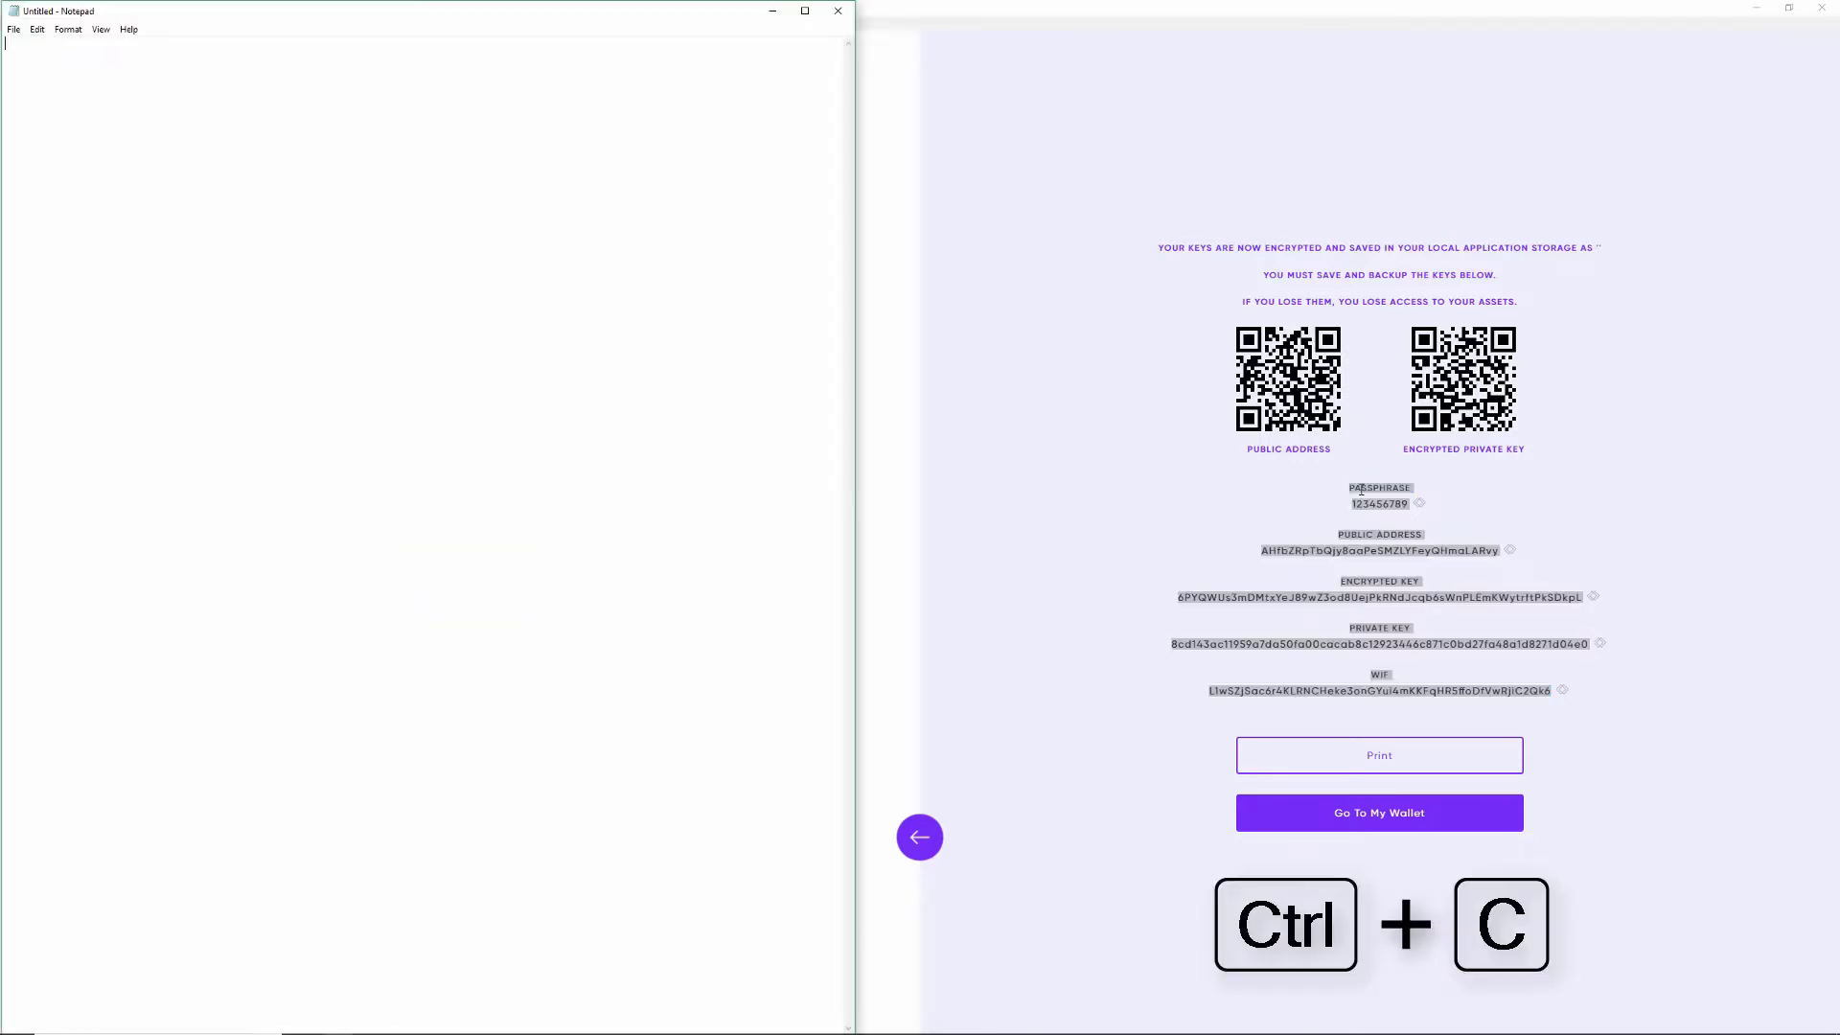
right_click(178, 63)
click(211, 130)
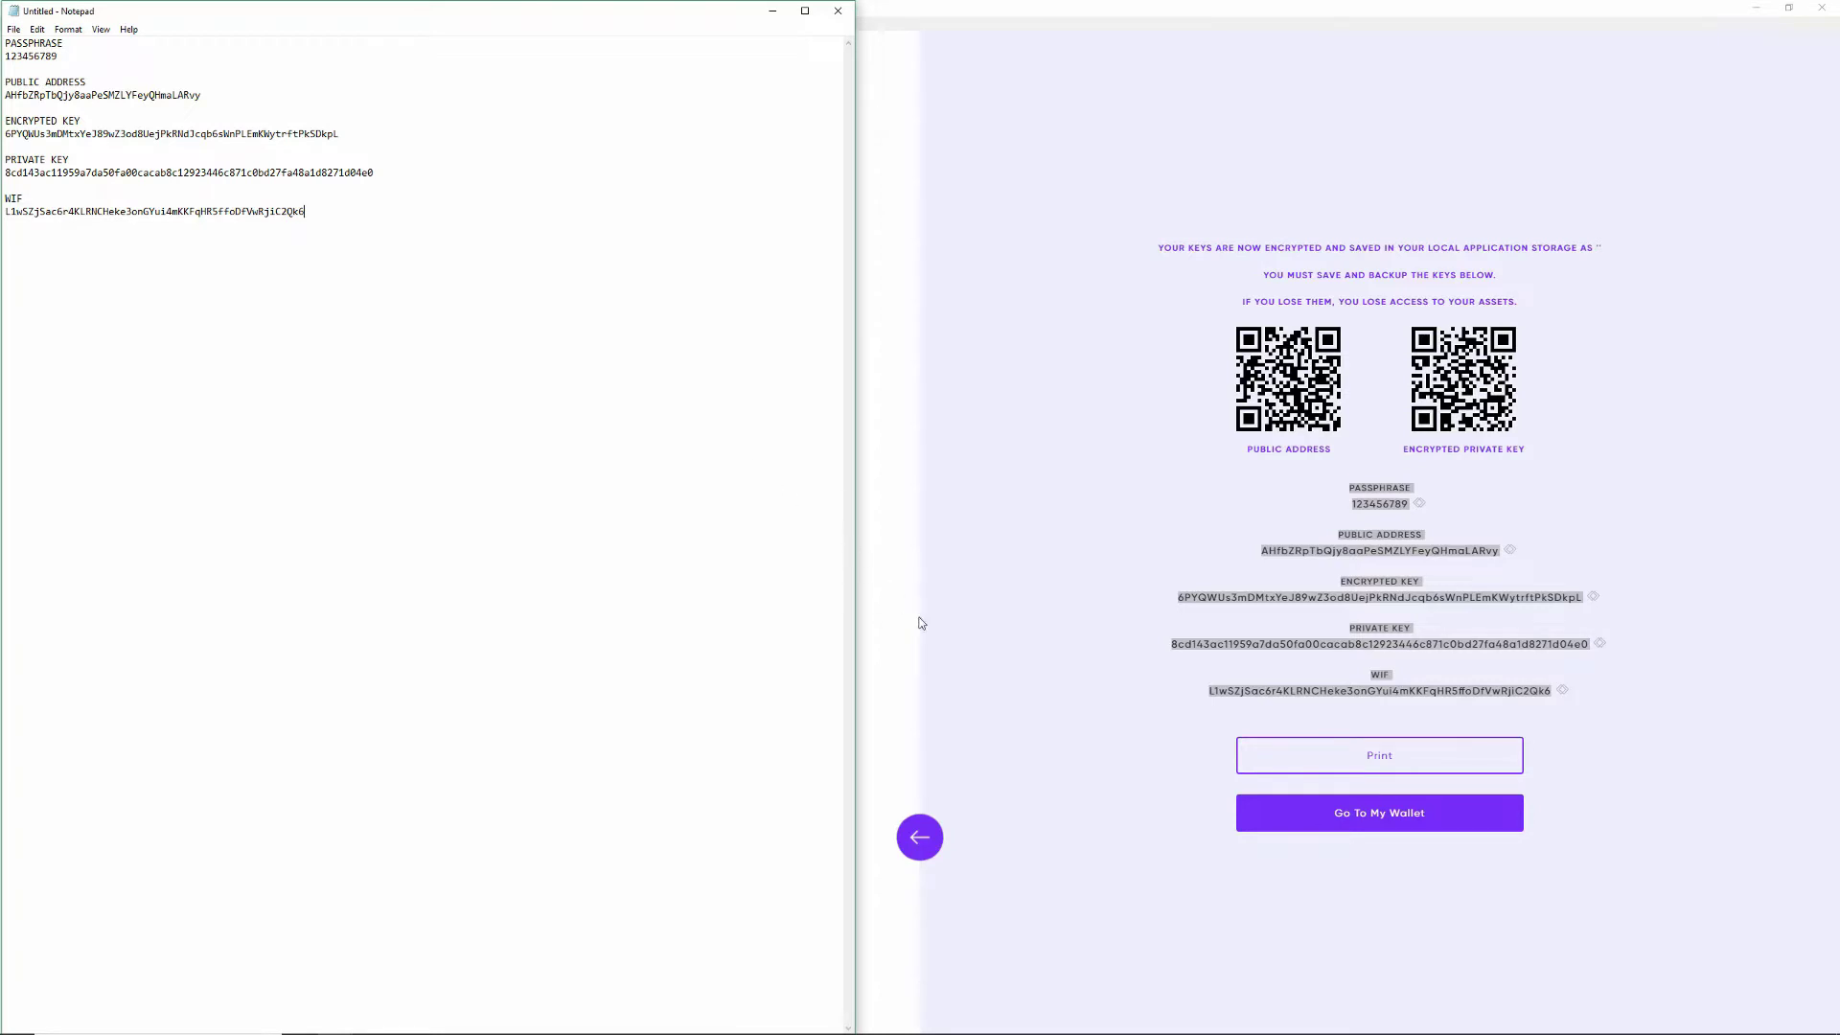
click(1371, 757)
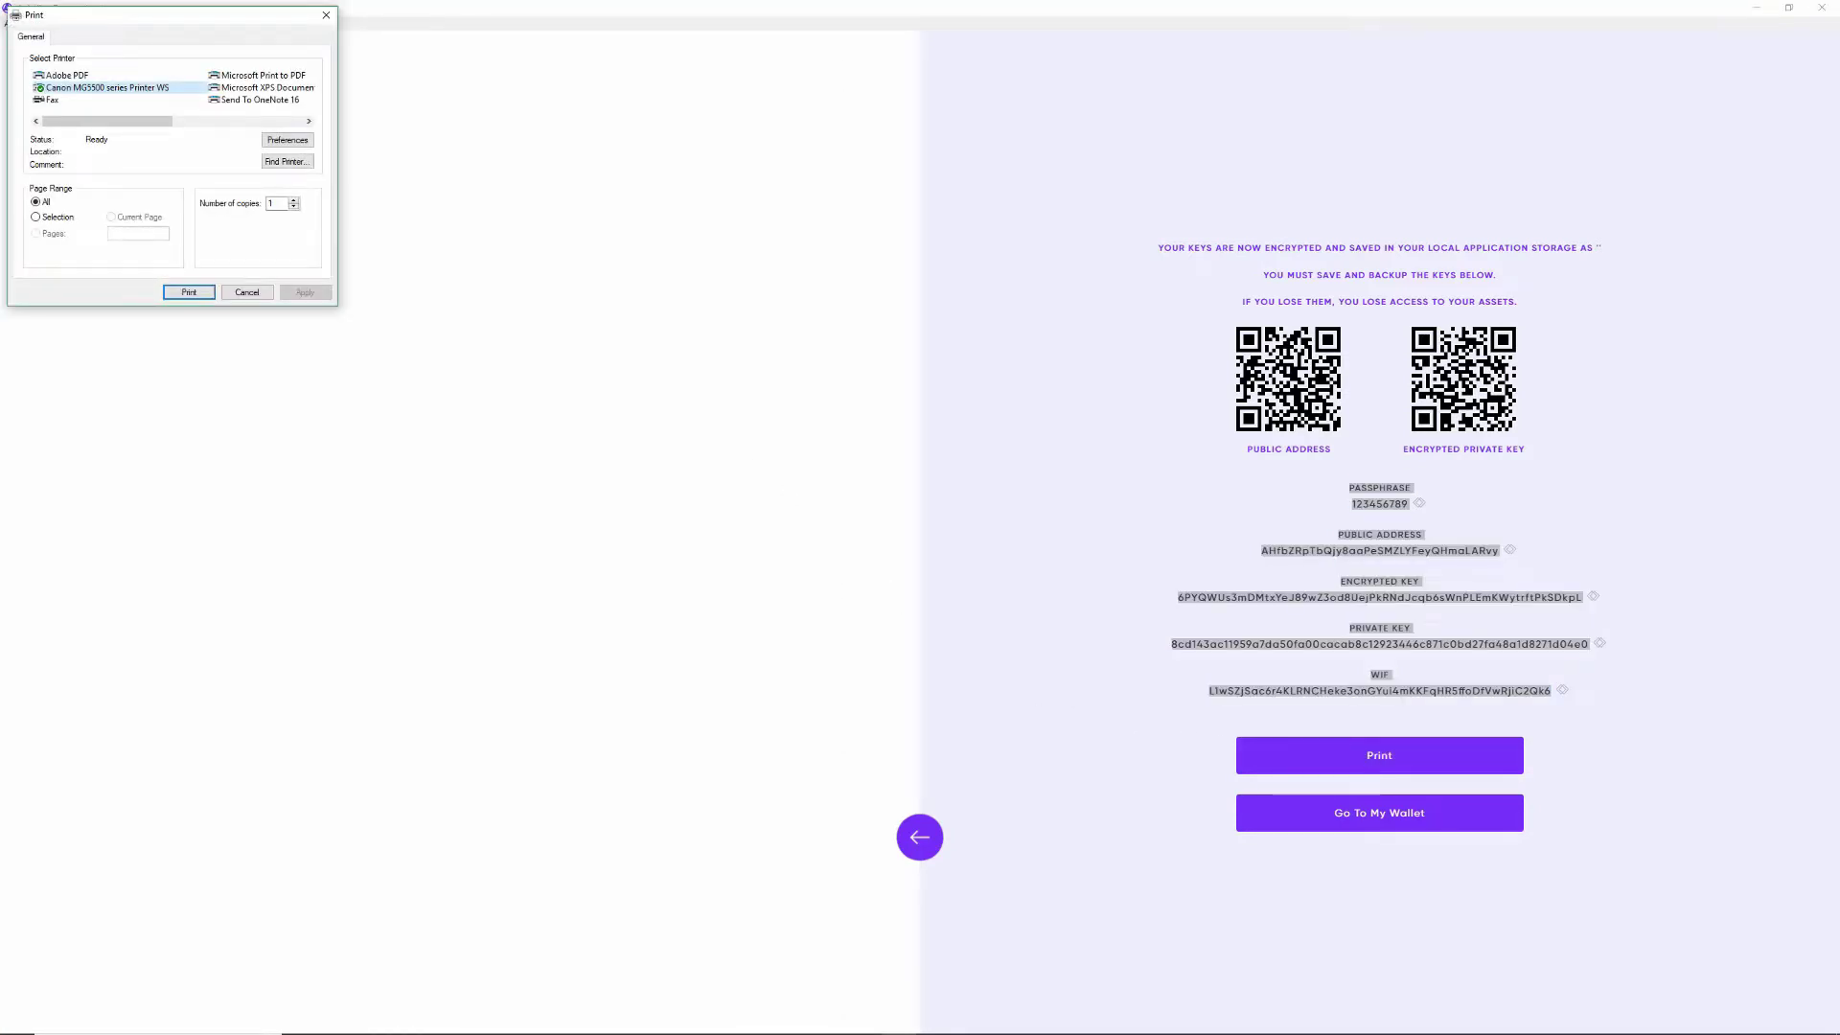
click(326, 14)
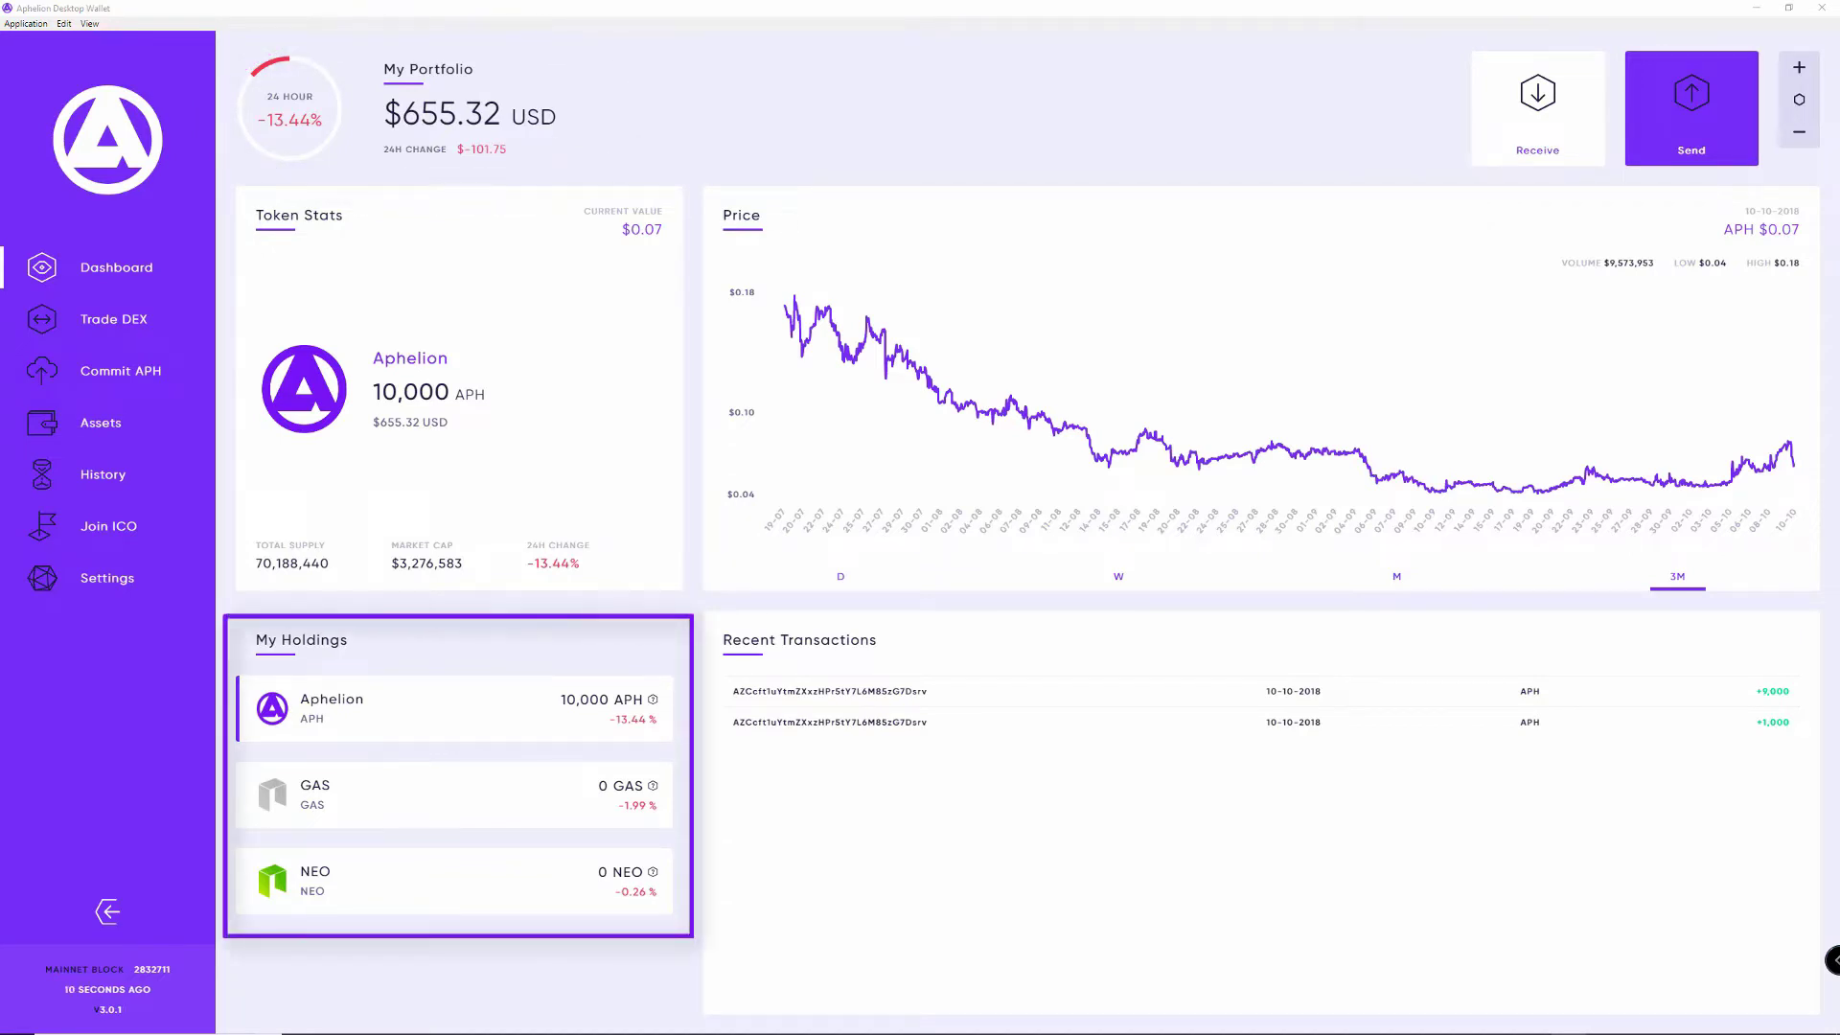
click(456, 794)
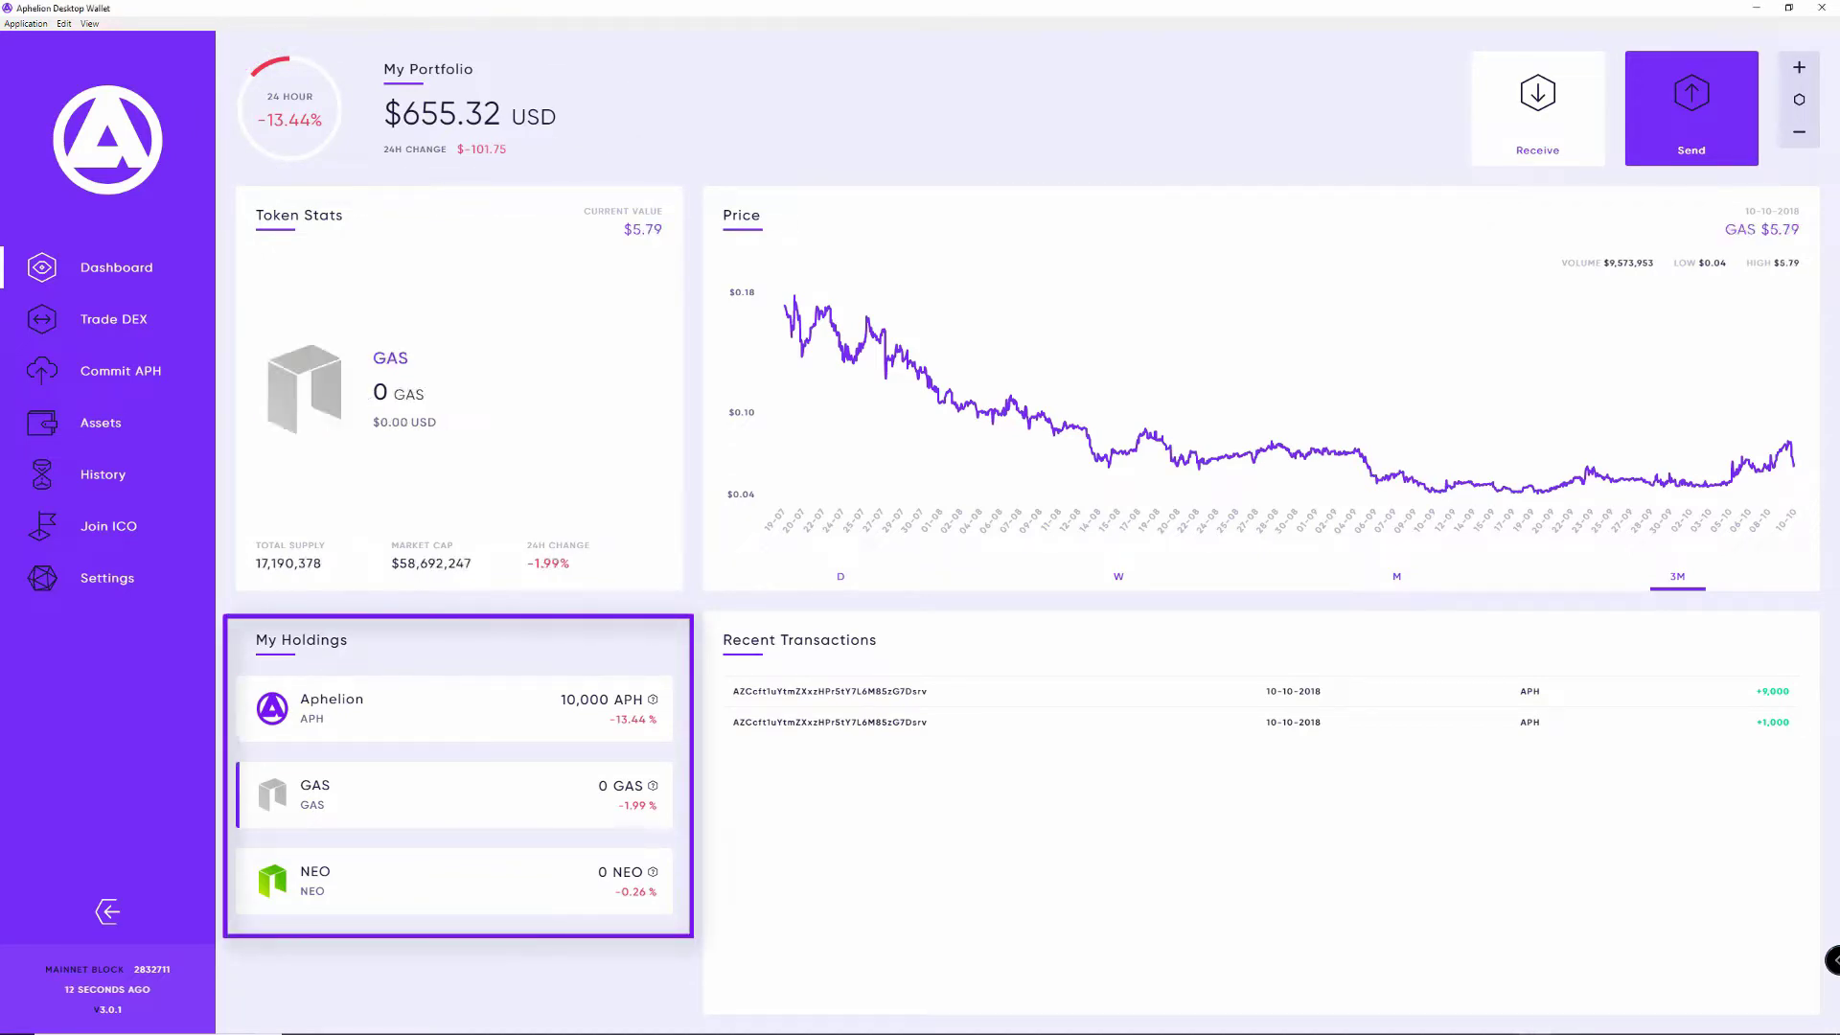
click(456, 709)
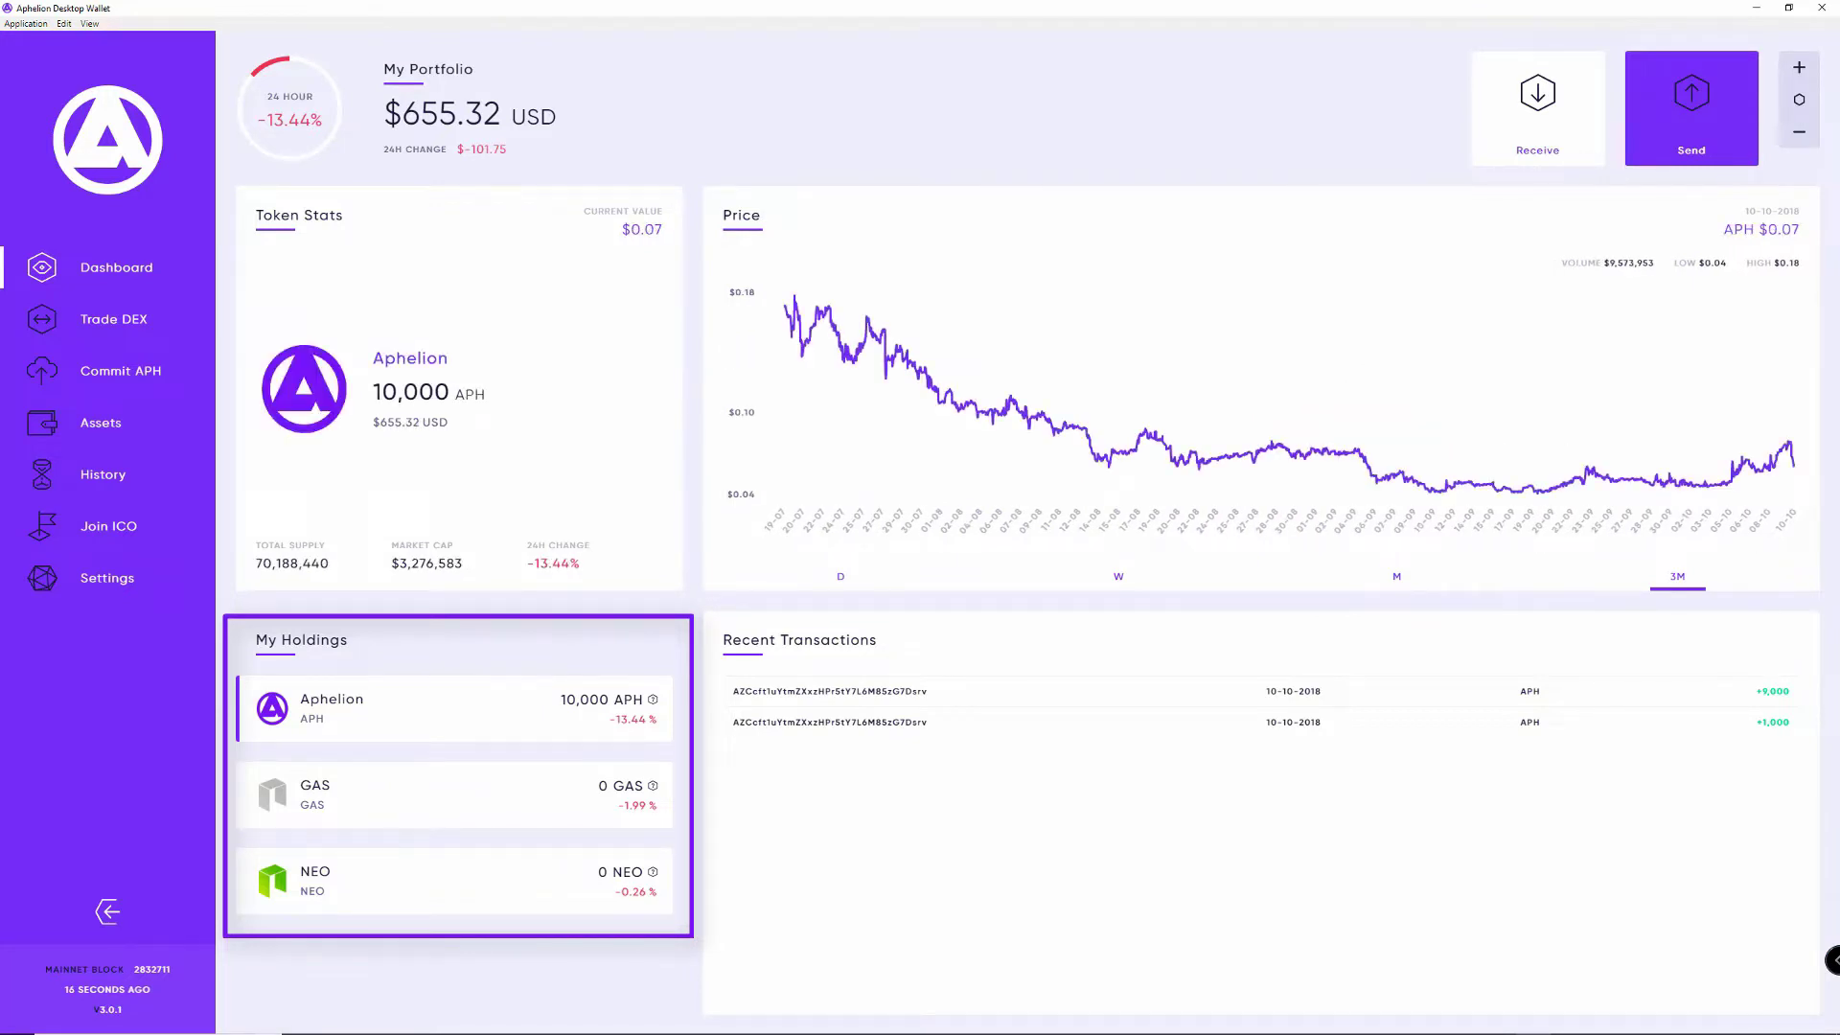
click(455, 881)
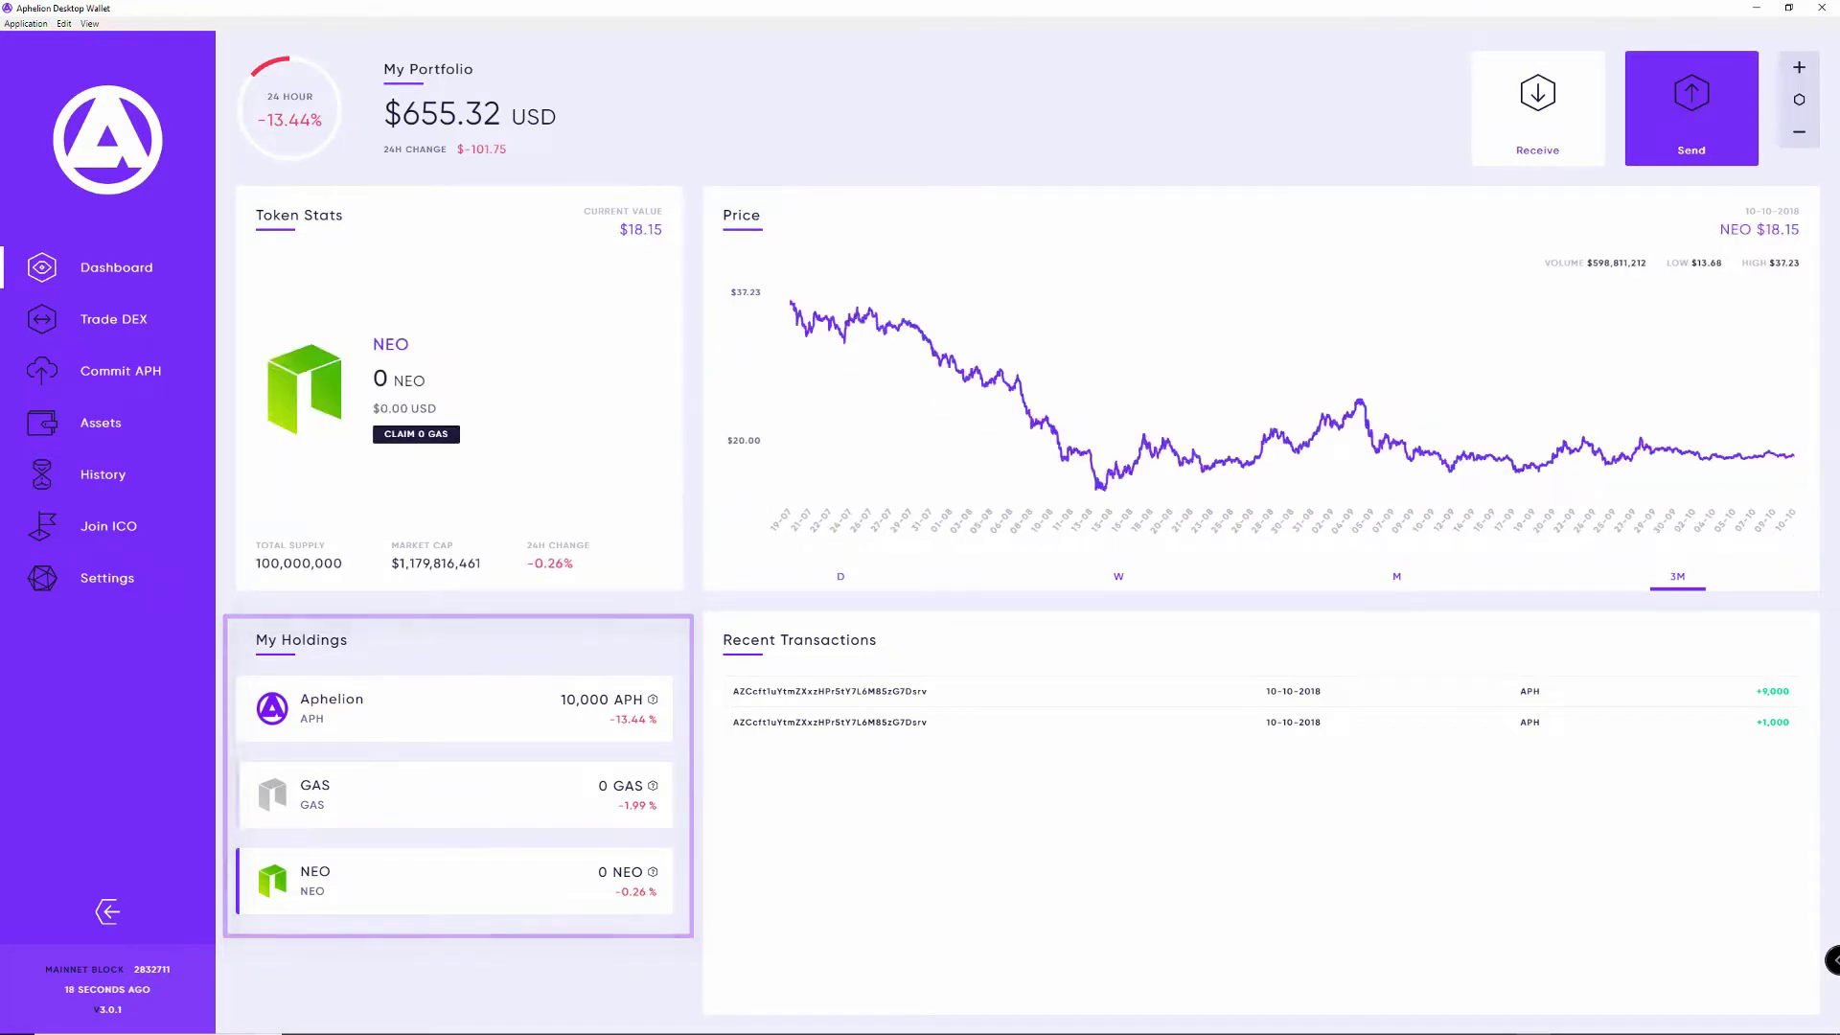
click(456, 708)
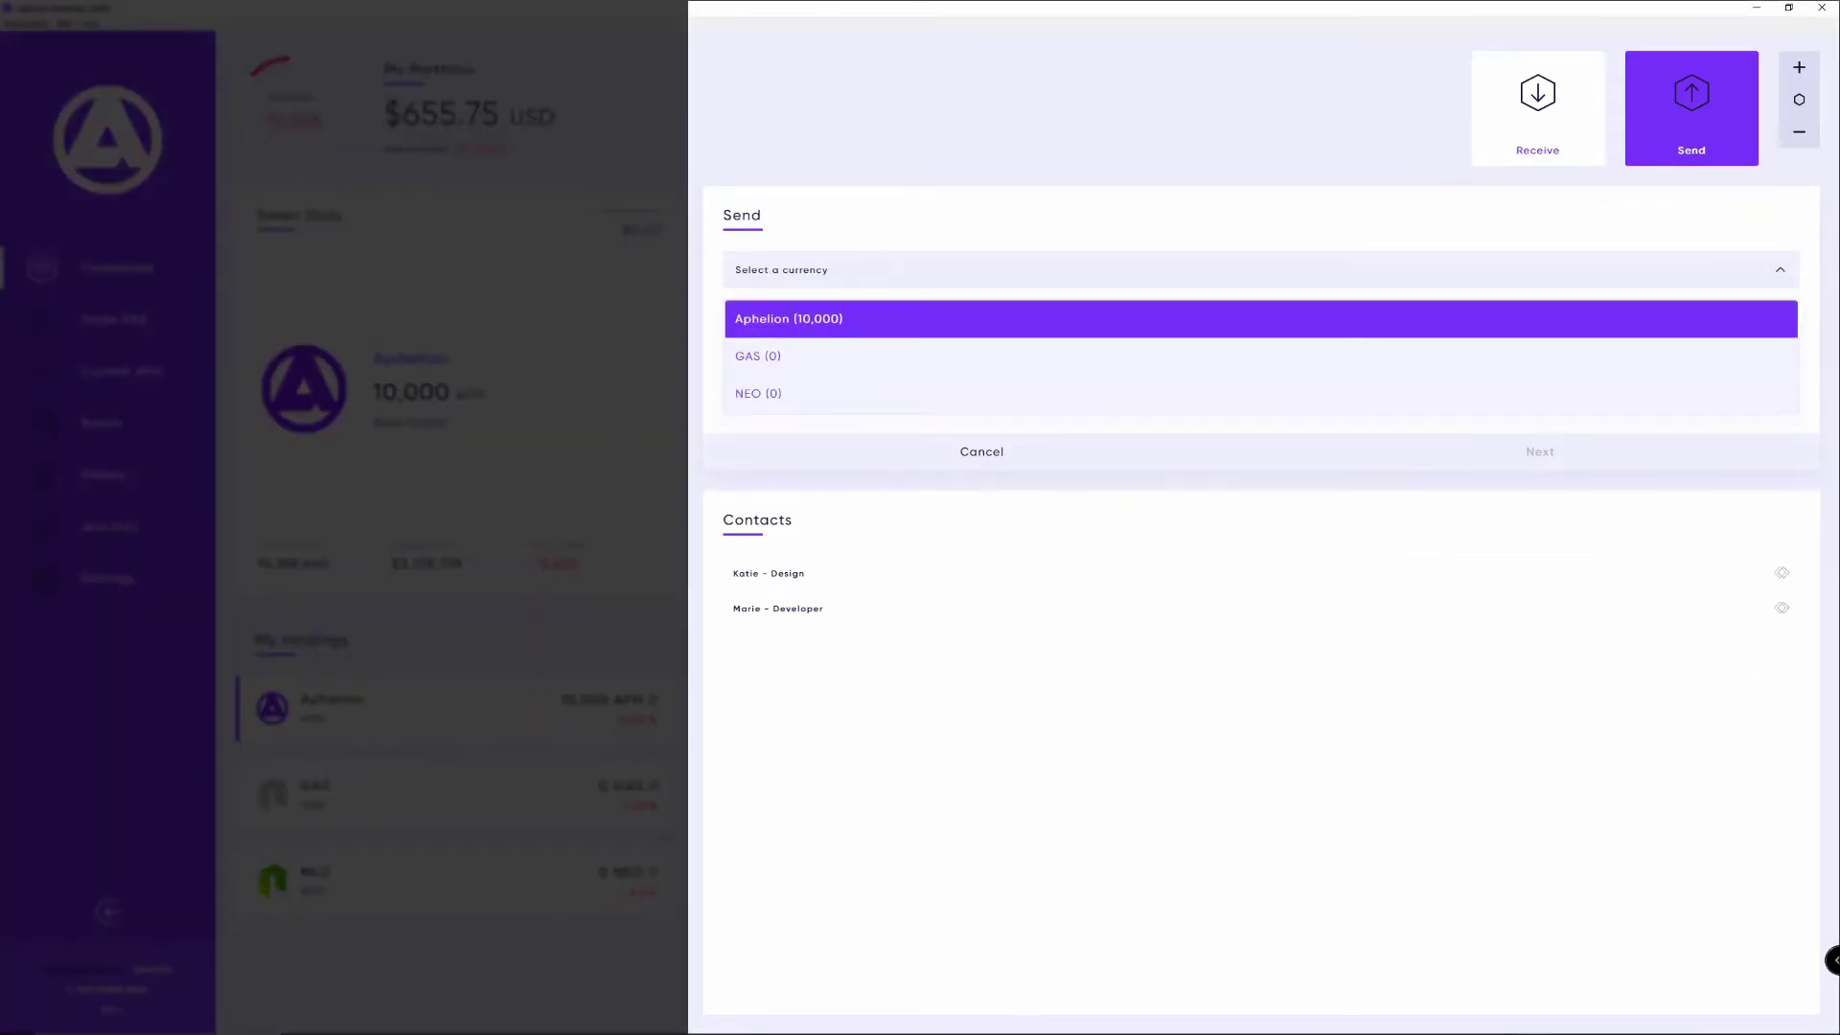
Step: Send 1000 APH to the saved contact's pasted address and confirm the transfer
key(Return)
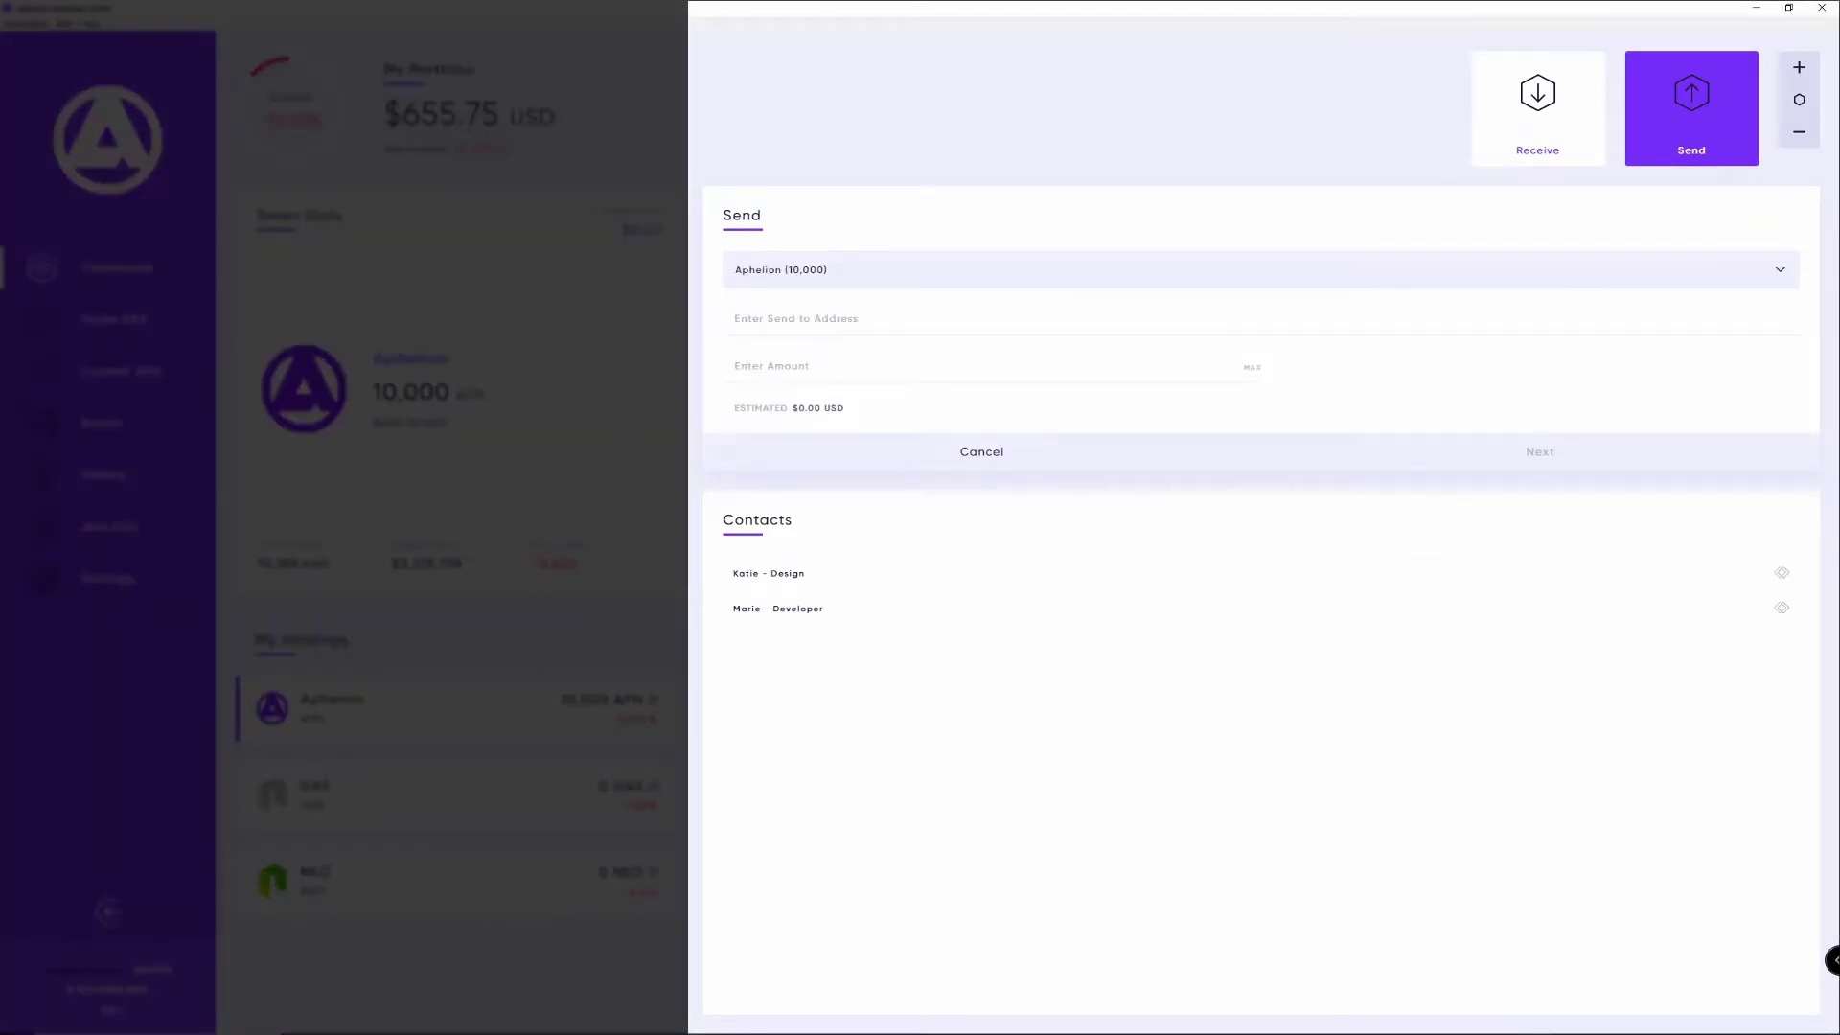
click(767, 319)
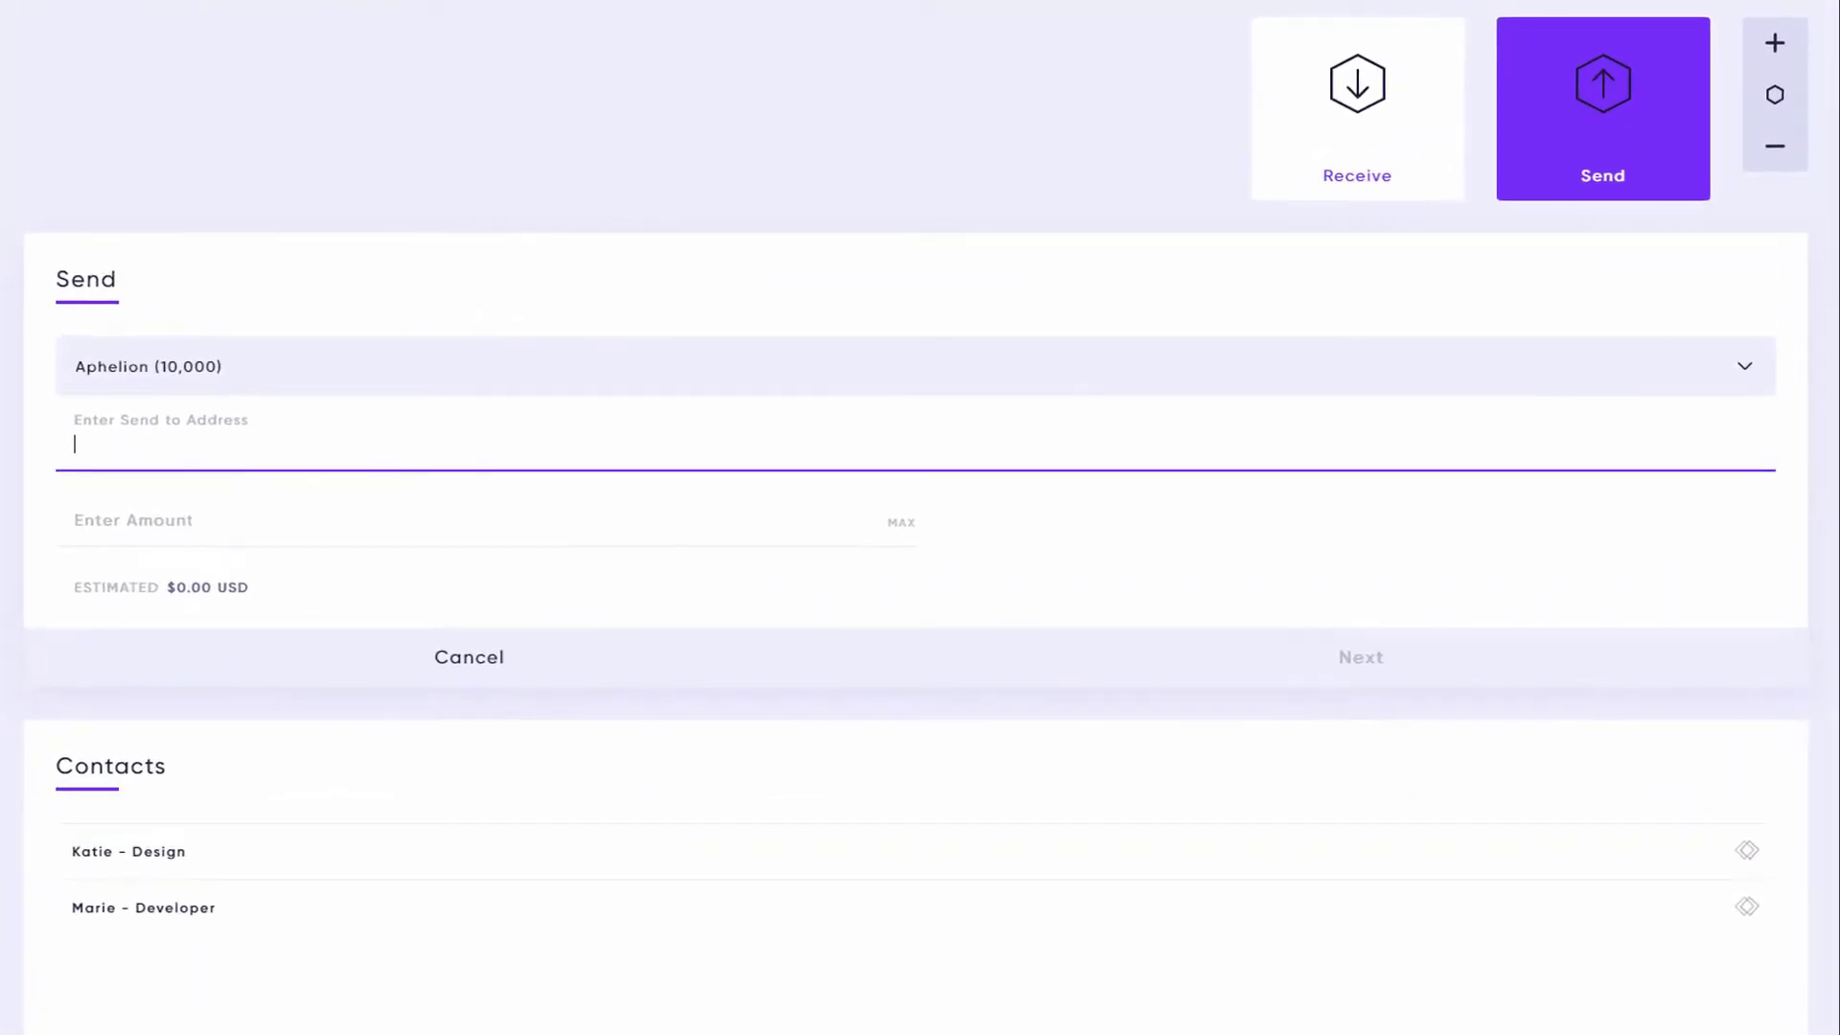
text(AKZFNXqwSbkjo1WyqPErXSoHubS4NDFVH7)
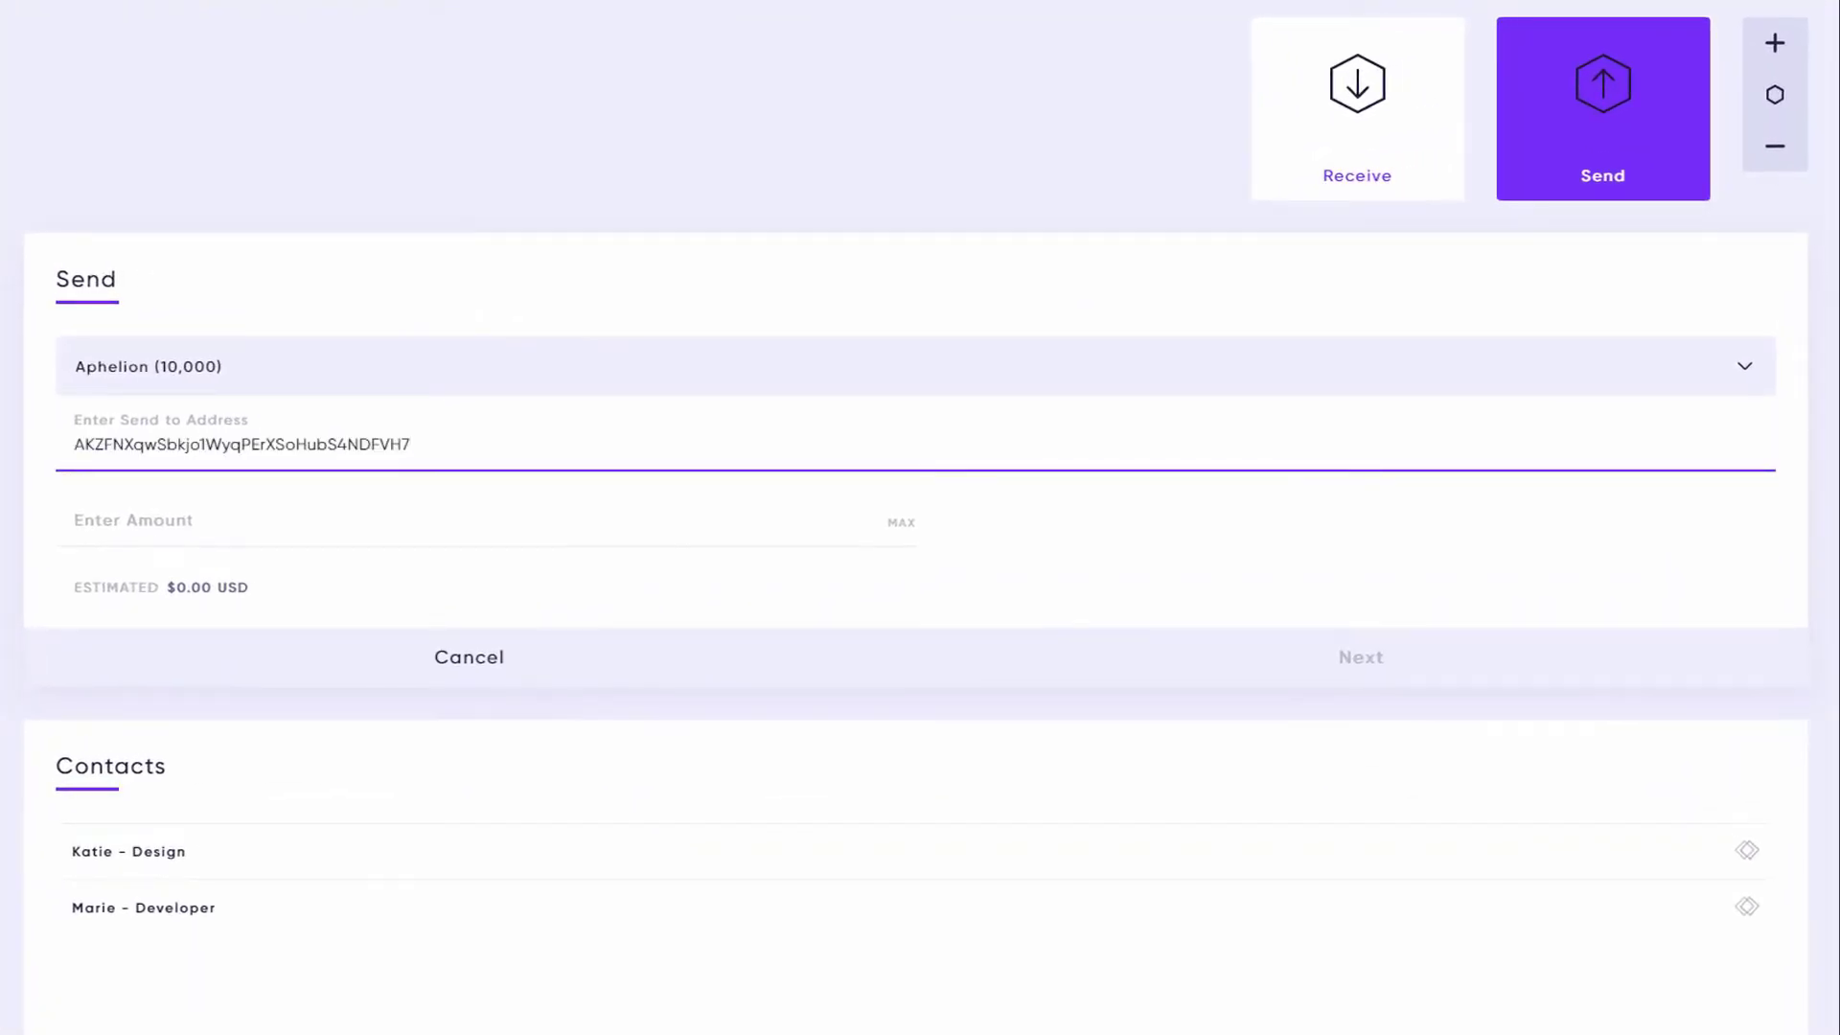
click(76, 520)
text(1000)
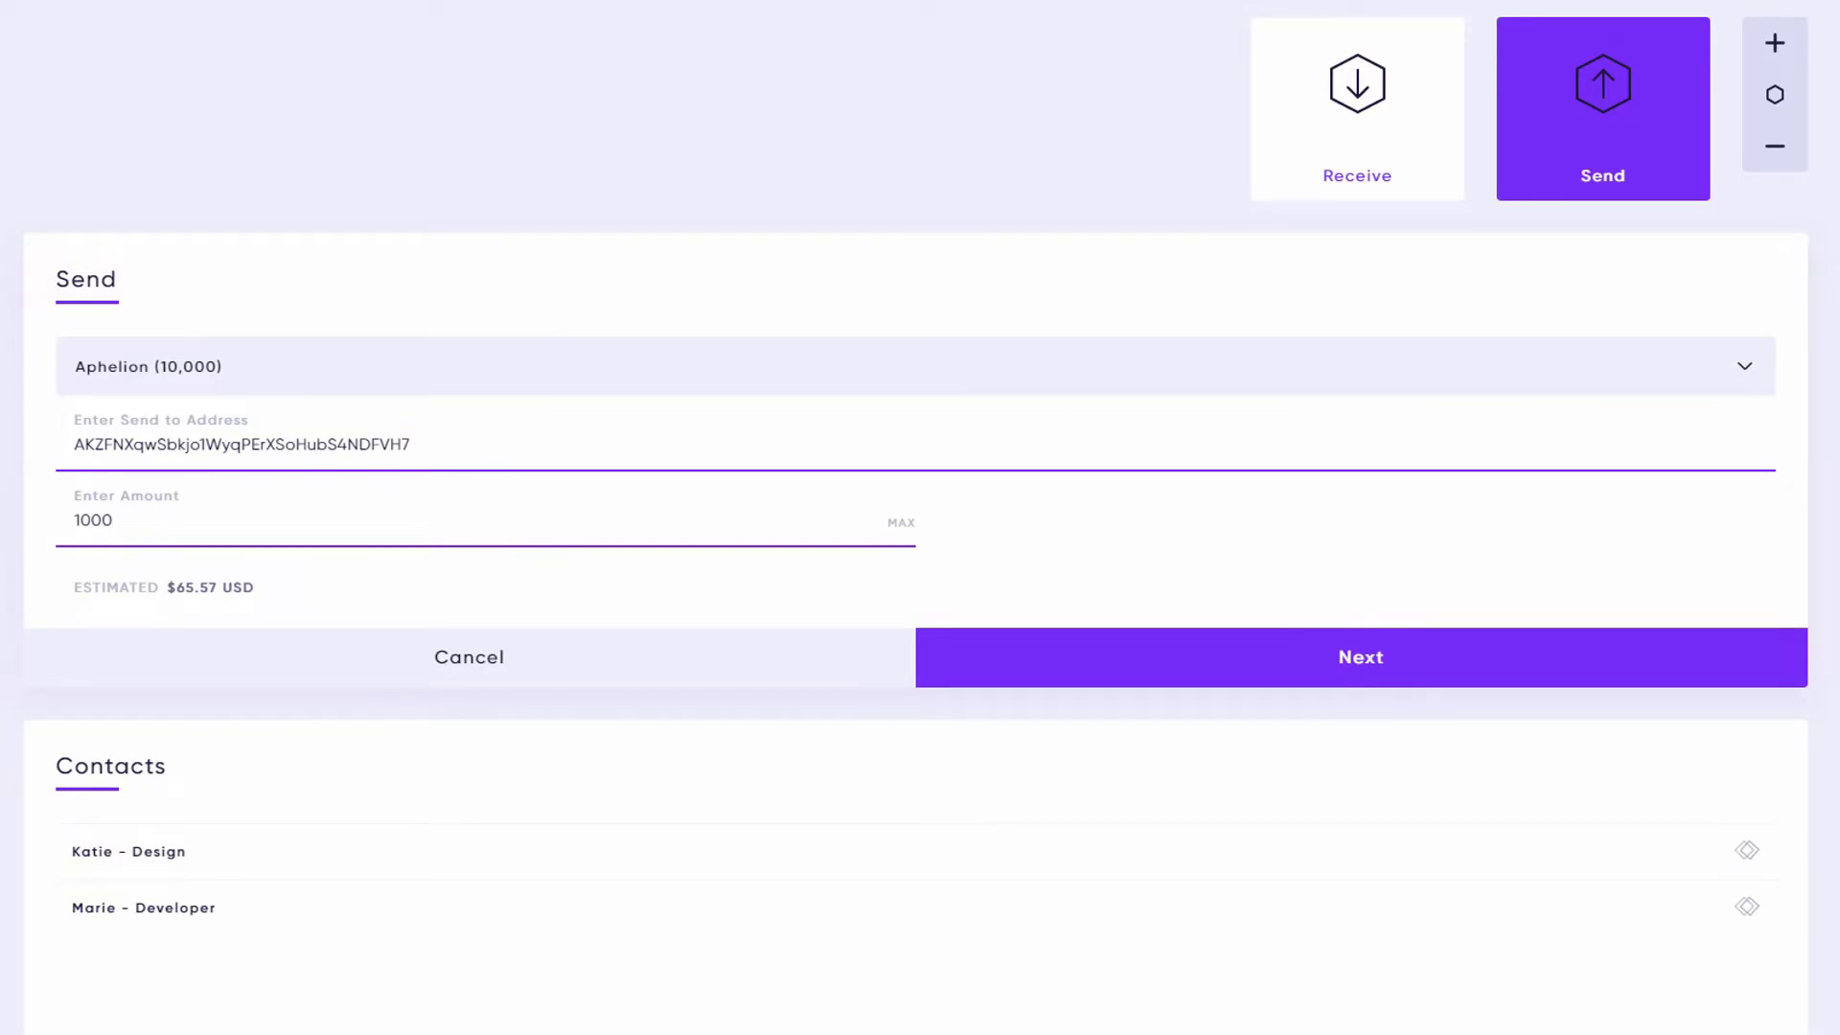
key(Return)
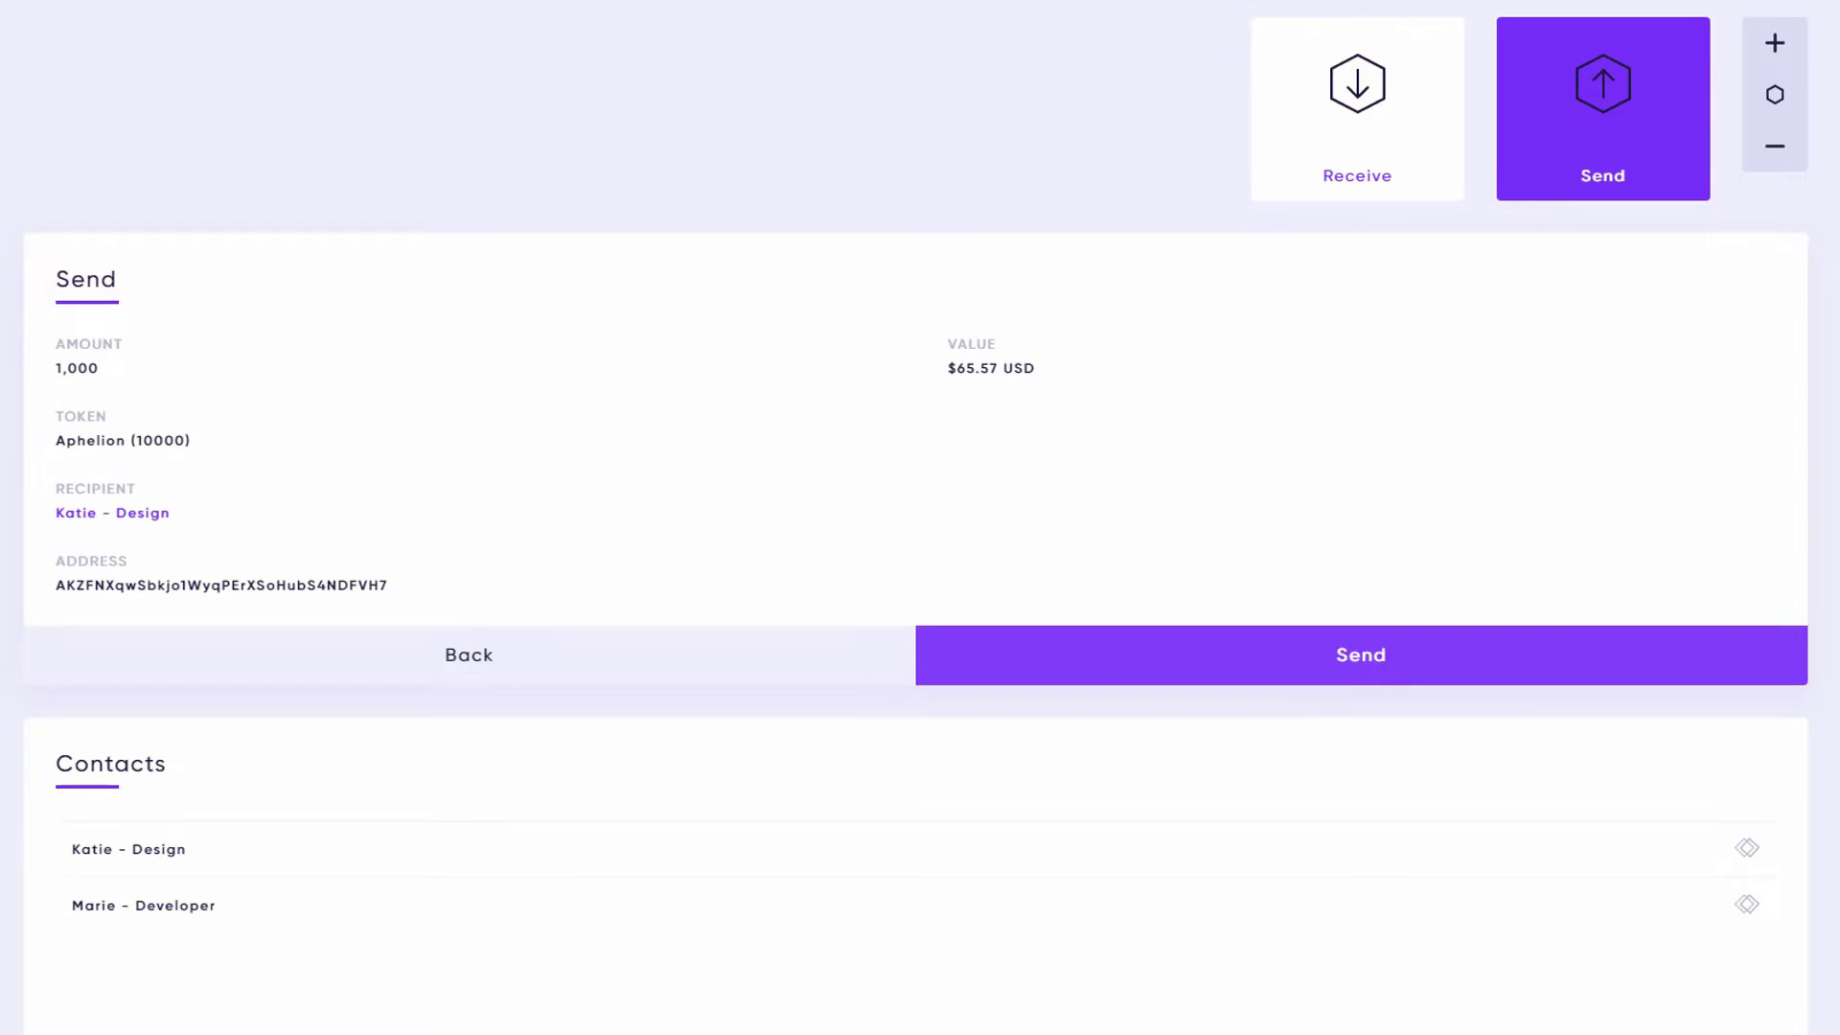
key(Return)
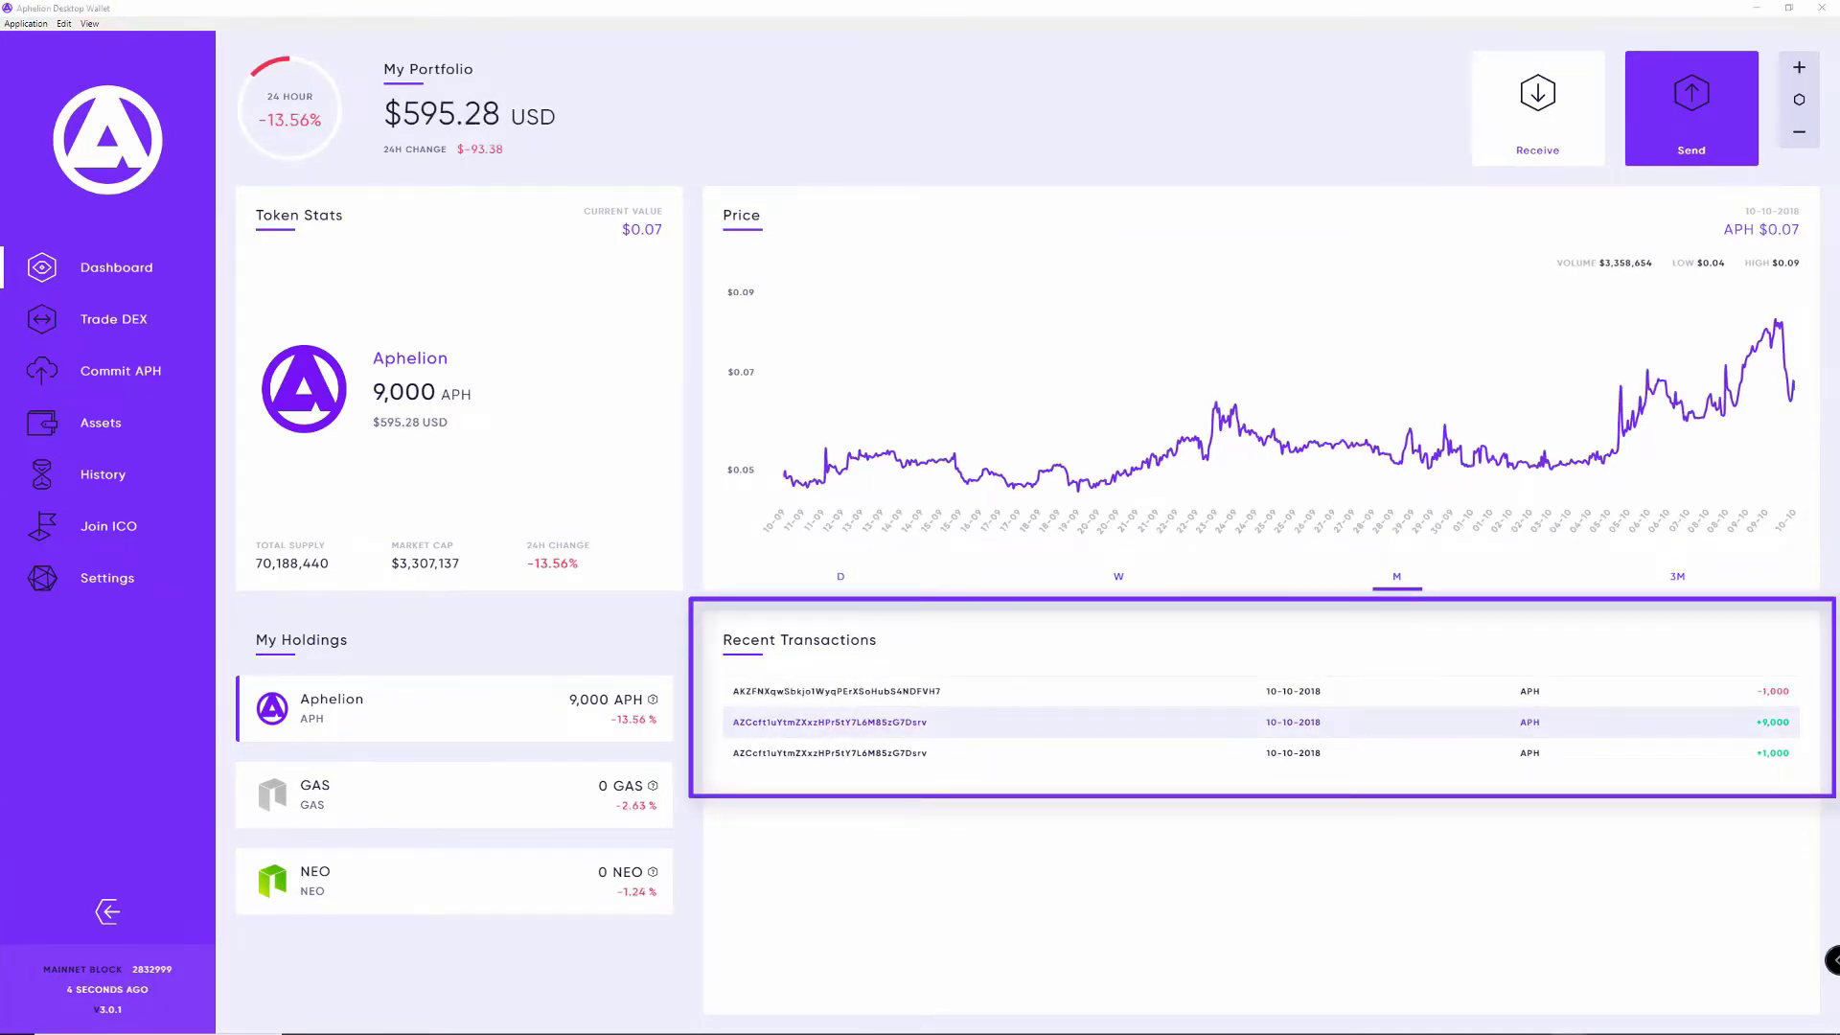
Step: Show the +9,000 APH transaction details, then zoom the interface in twice and out once
click(830, 722)
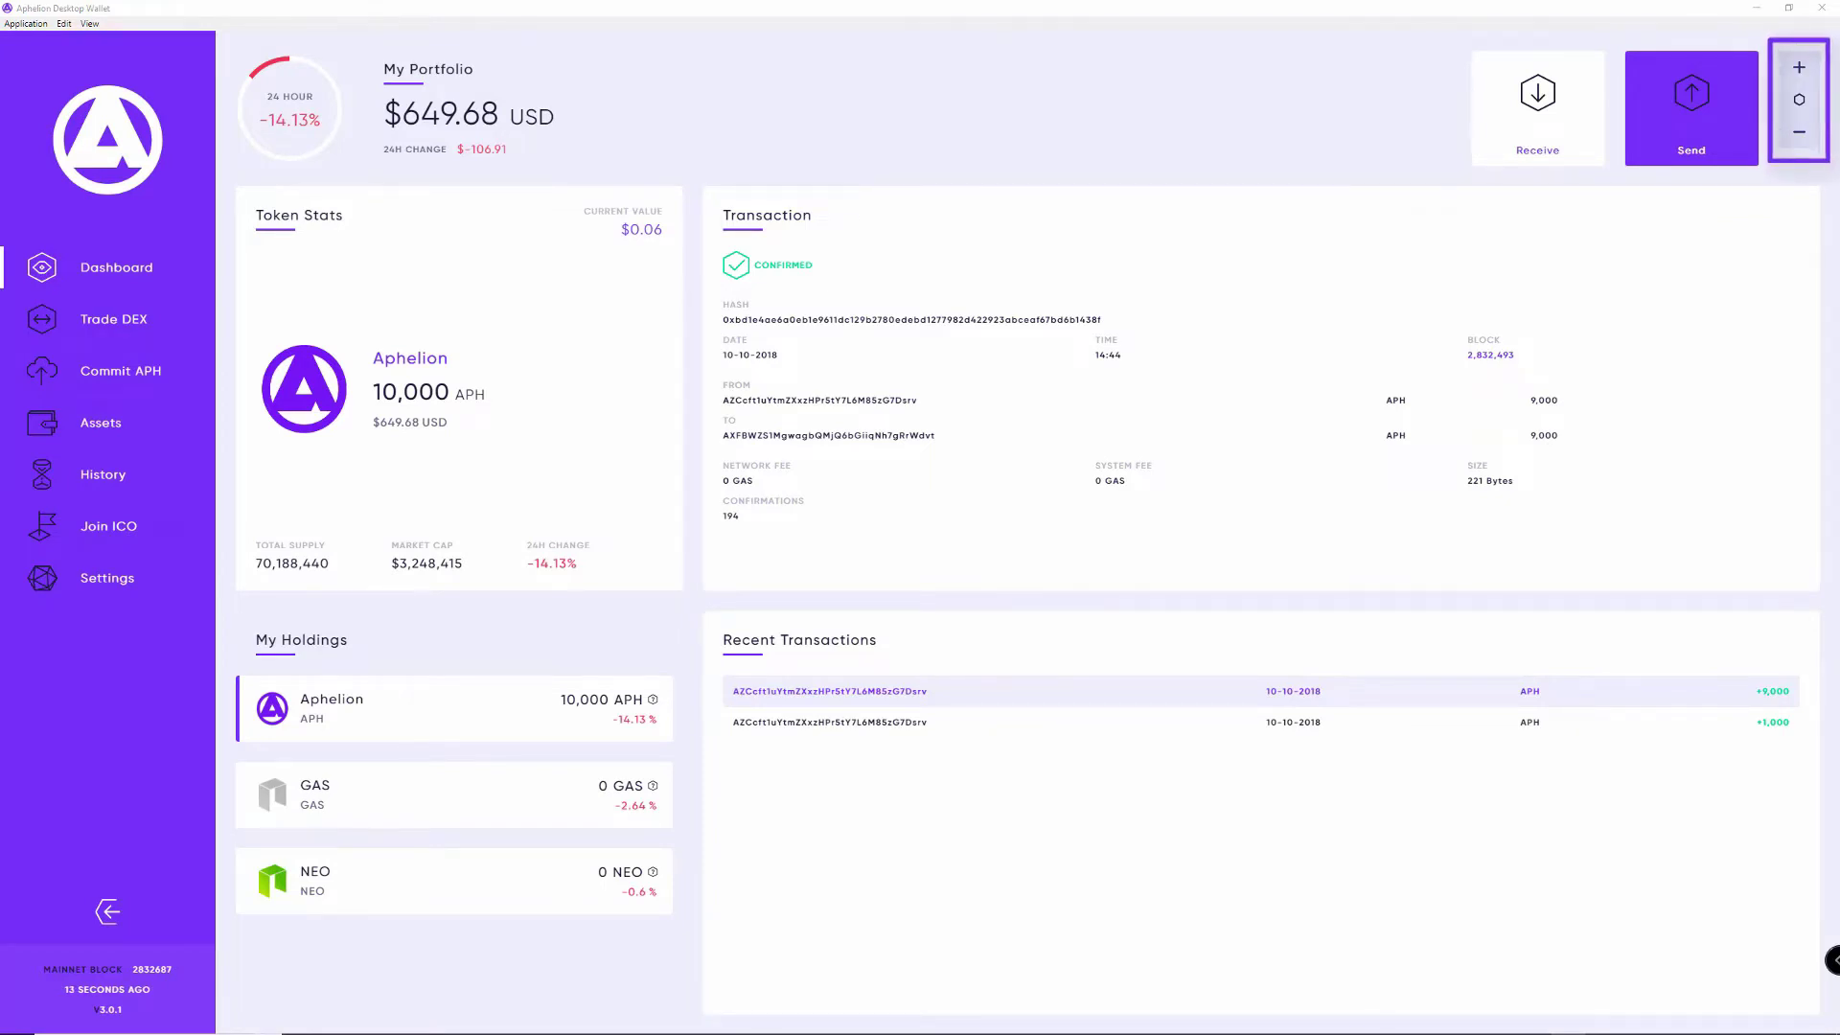
key(ctrl+plus)
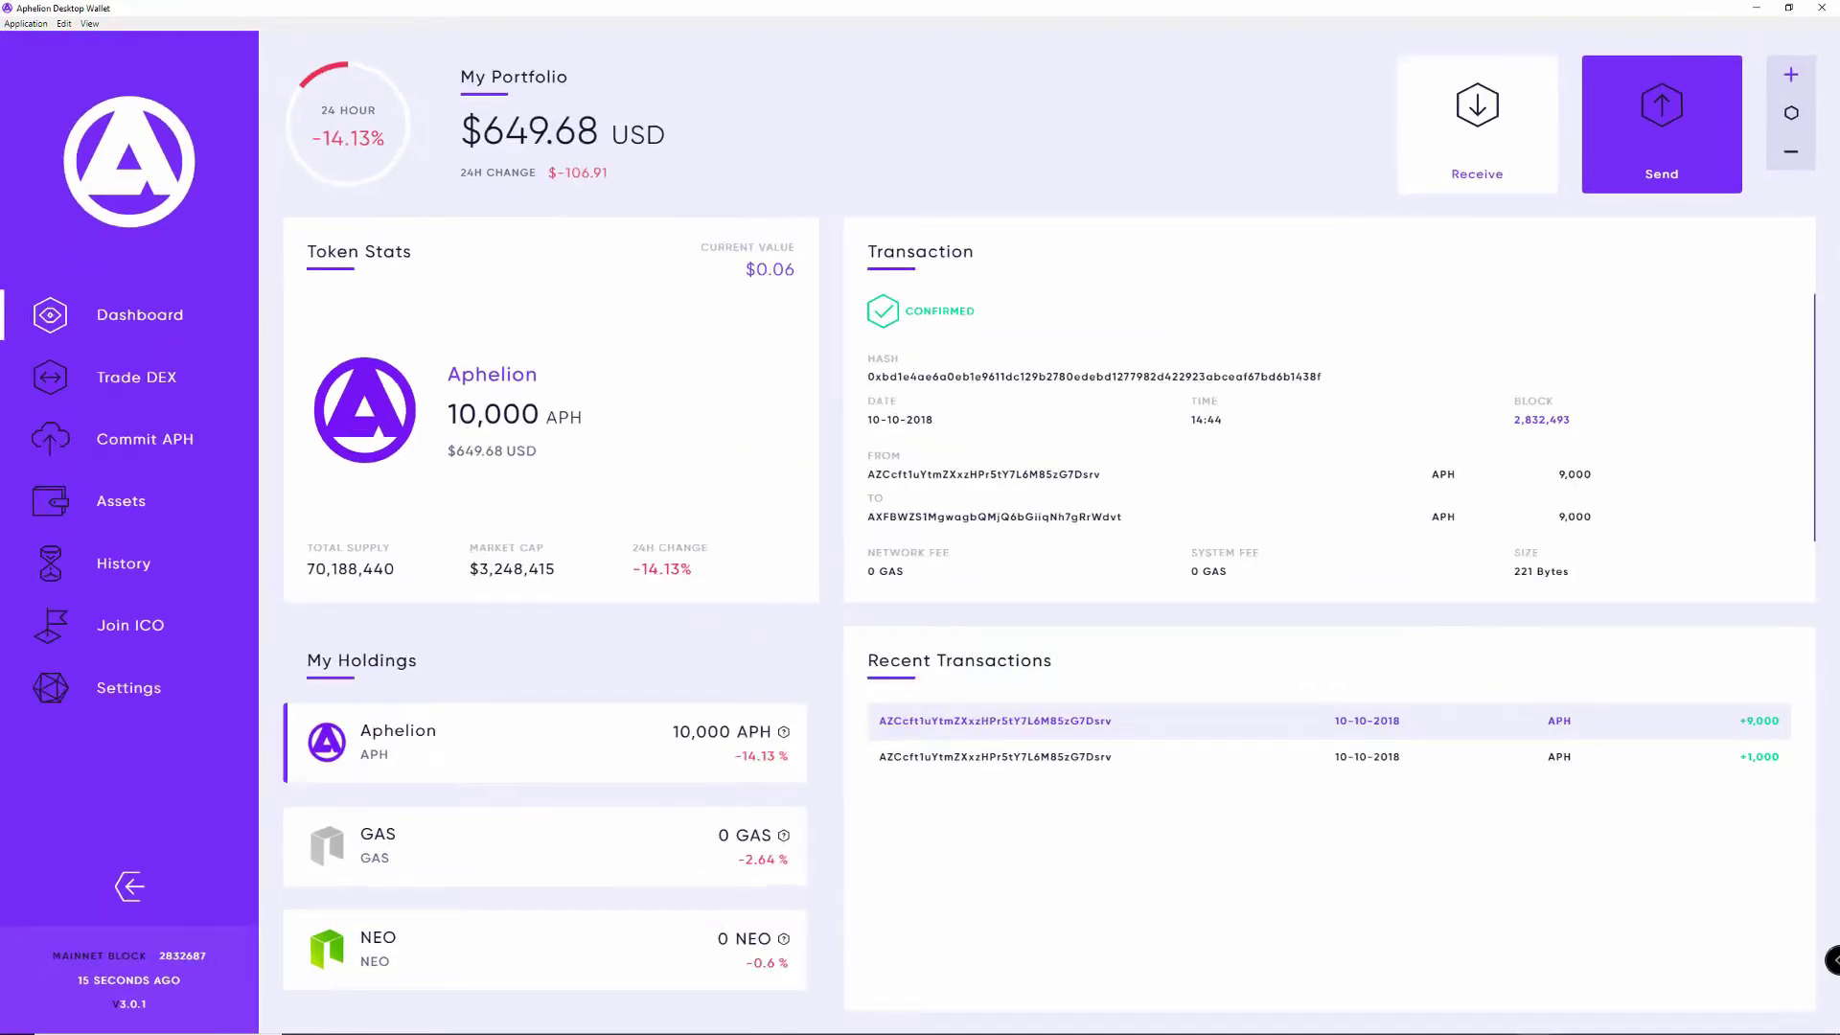
key(ctrl+plus)
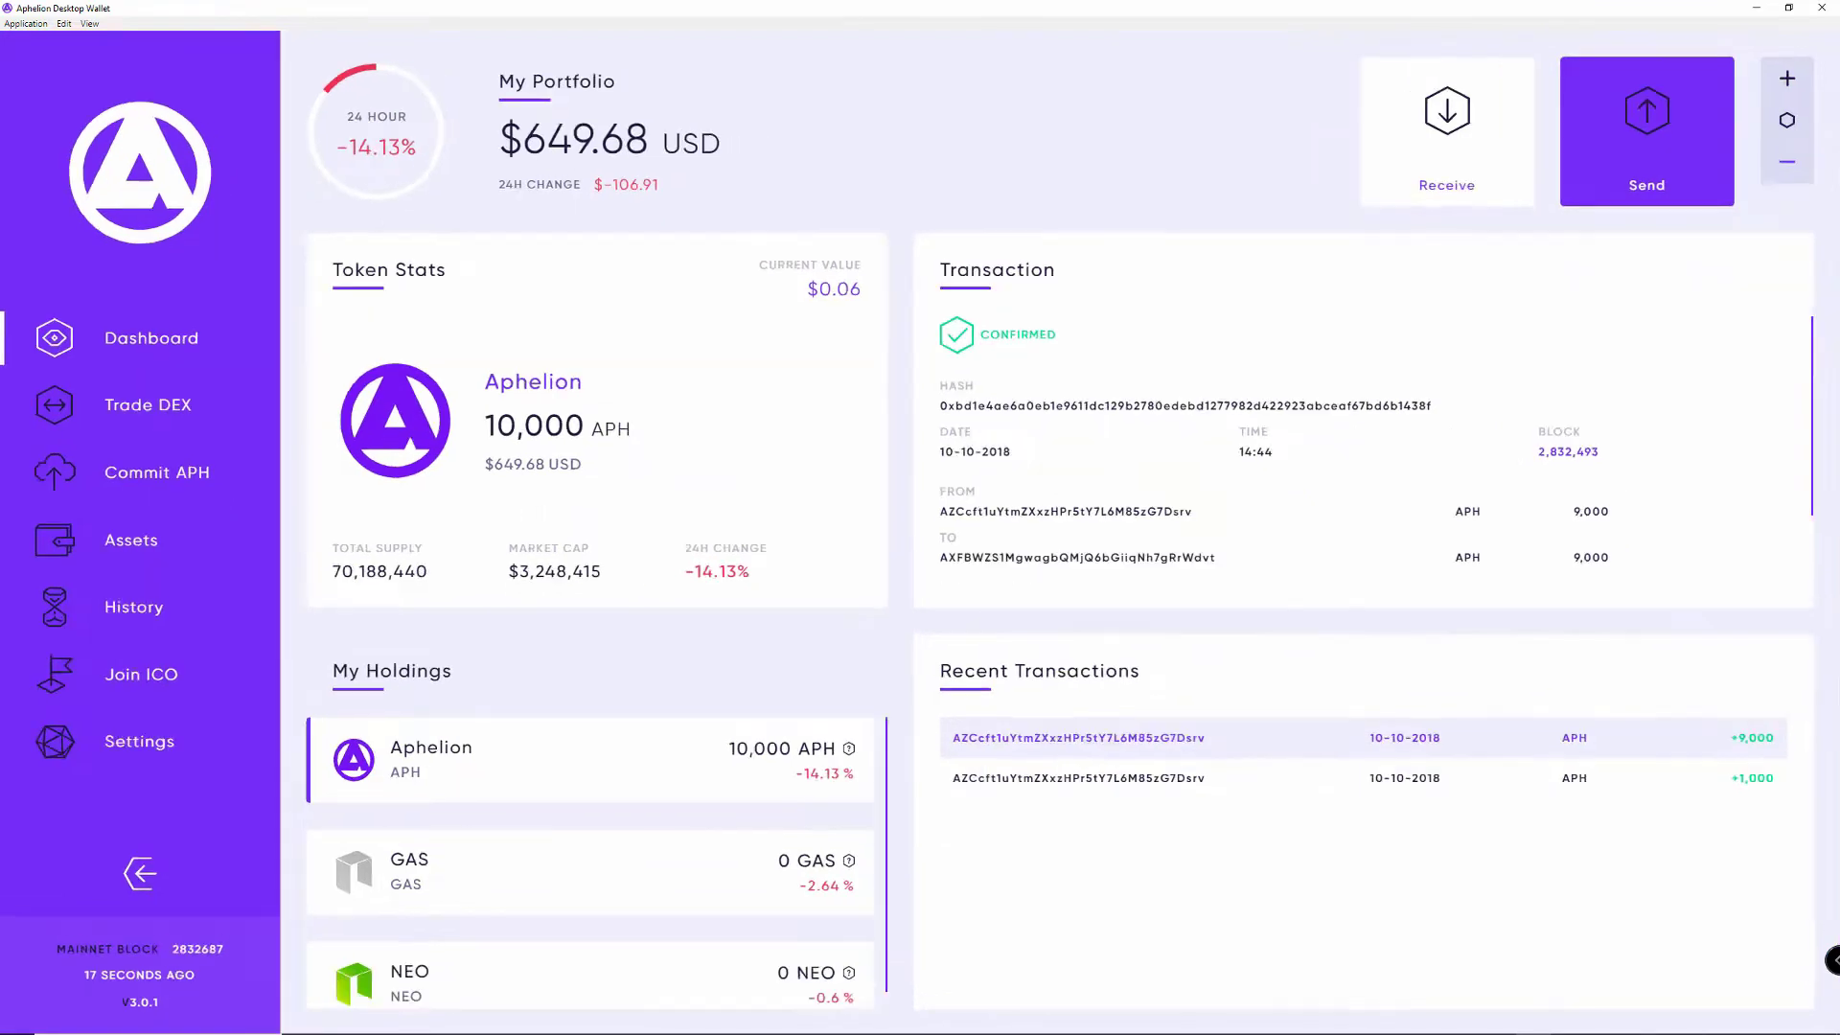
key(ctrl+minus)
key(ctrl+minus)
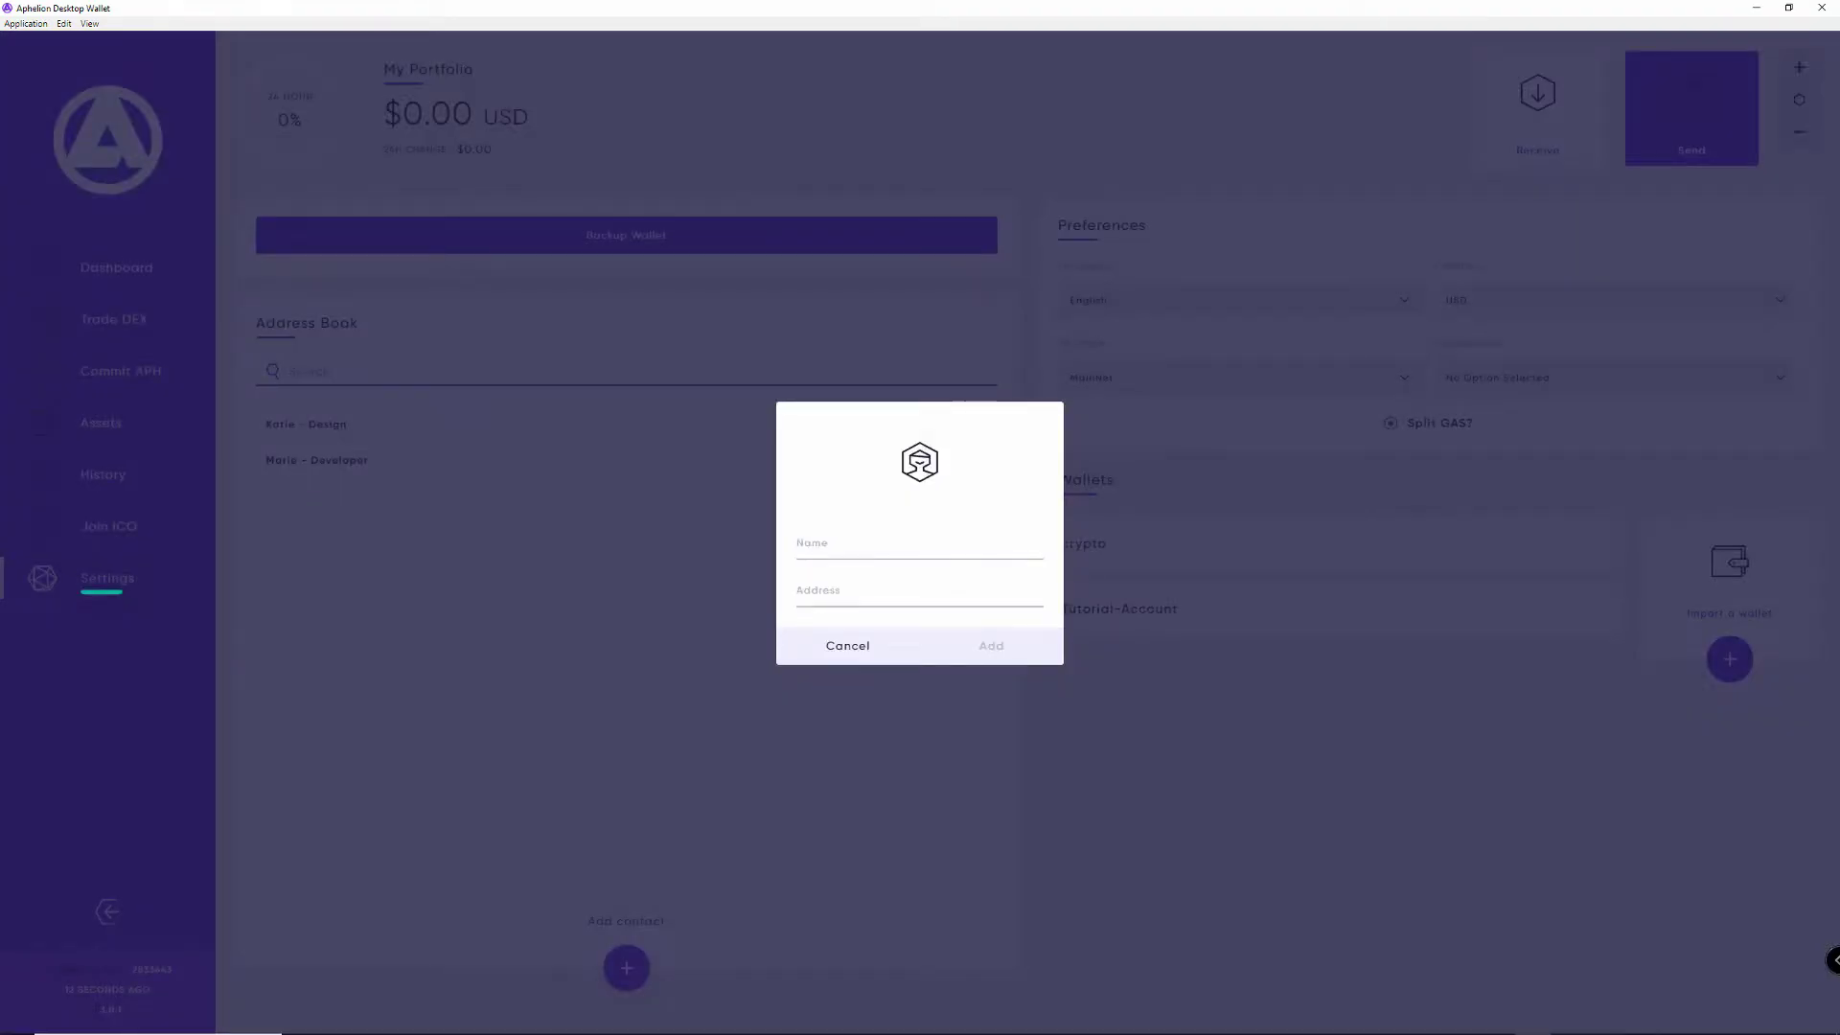
Step: Add a contact named 'cryptoiskey' with the pasted wallet address
text(cryptoiskey)
click(919, 591)
text(AcdUSb9AqKCAcpUiGZ4SFoodJxKsec2L5z)
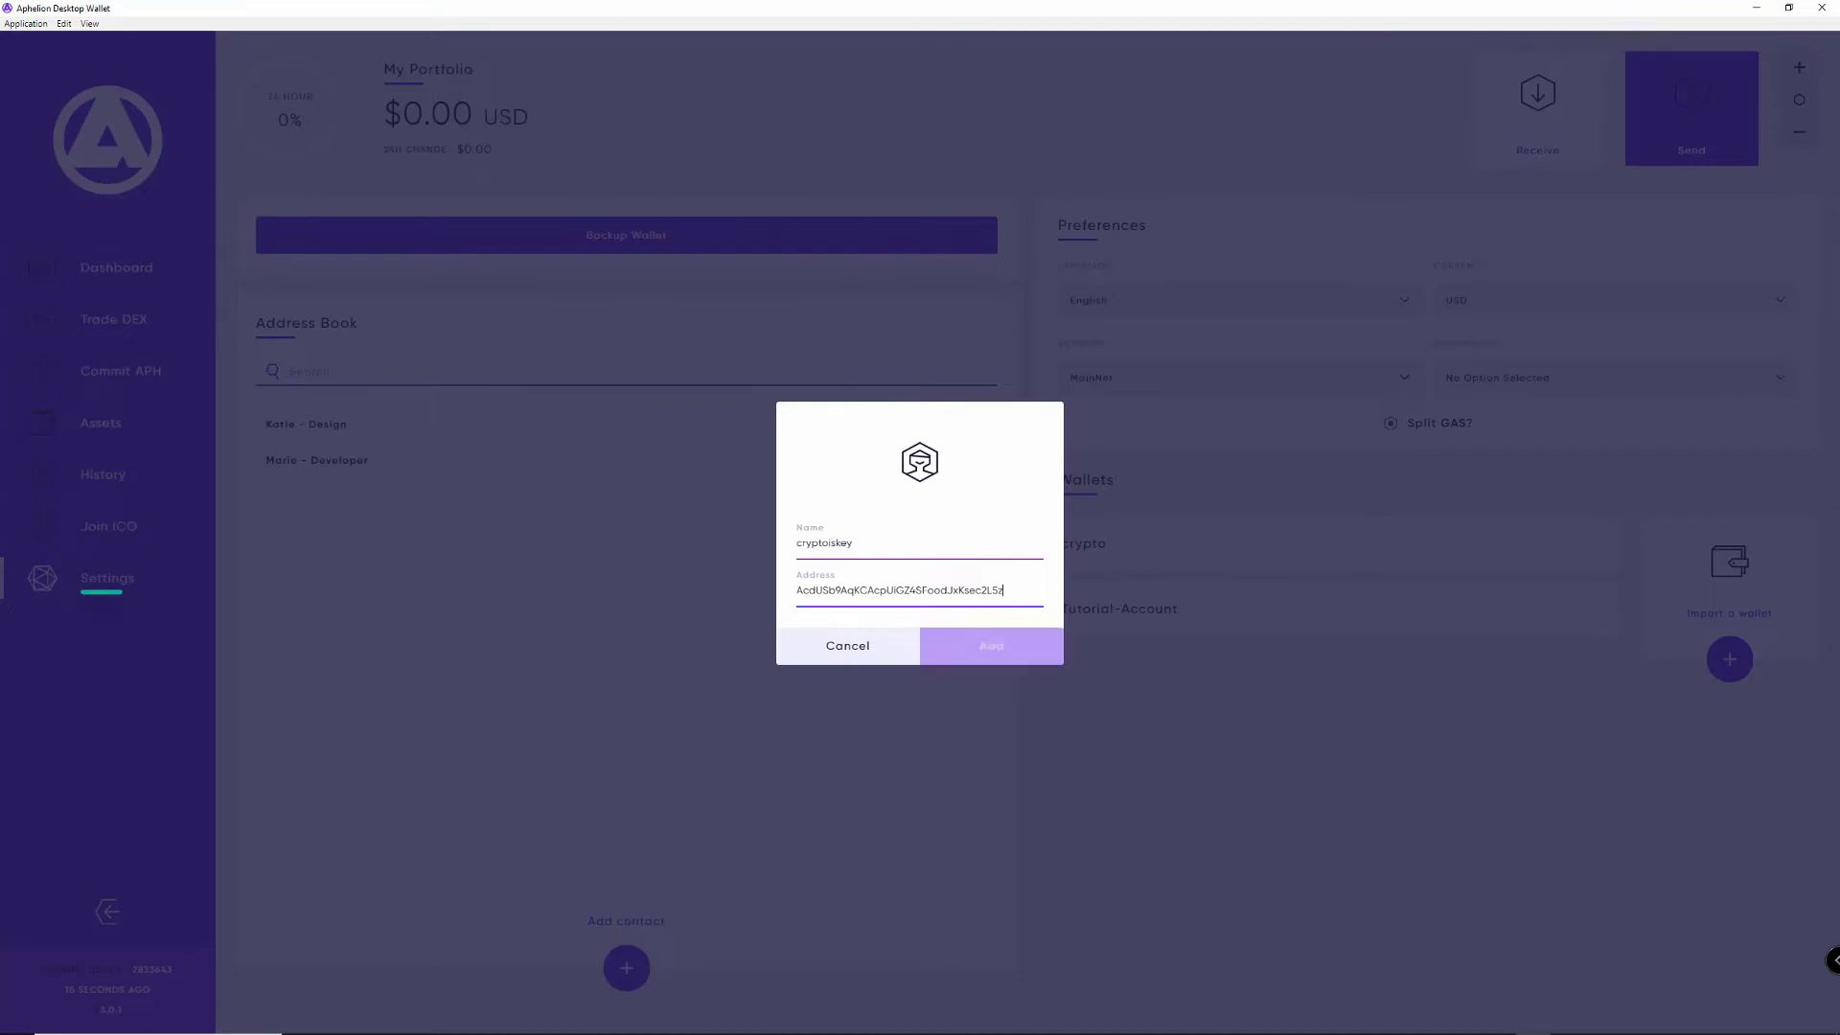
click(958, 650)
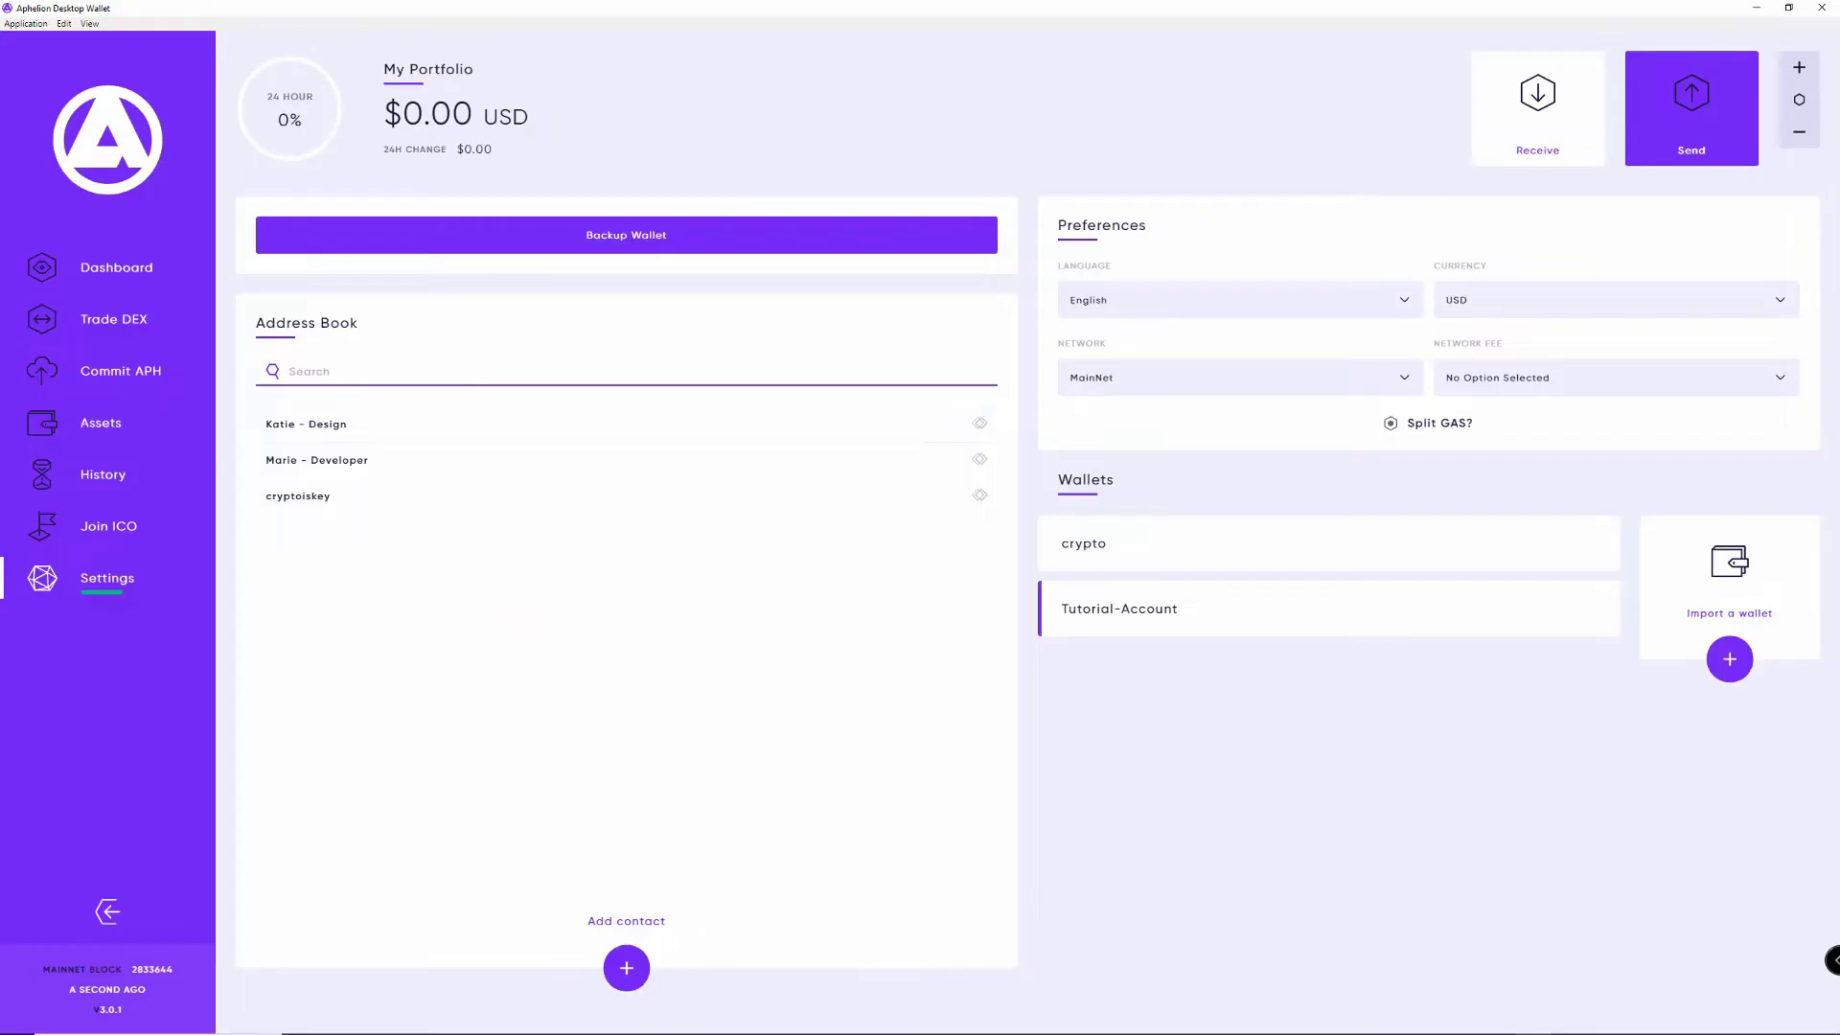
click(614, 501)
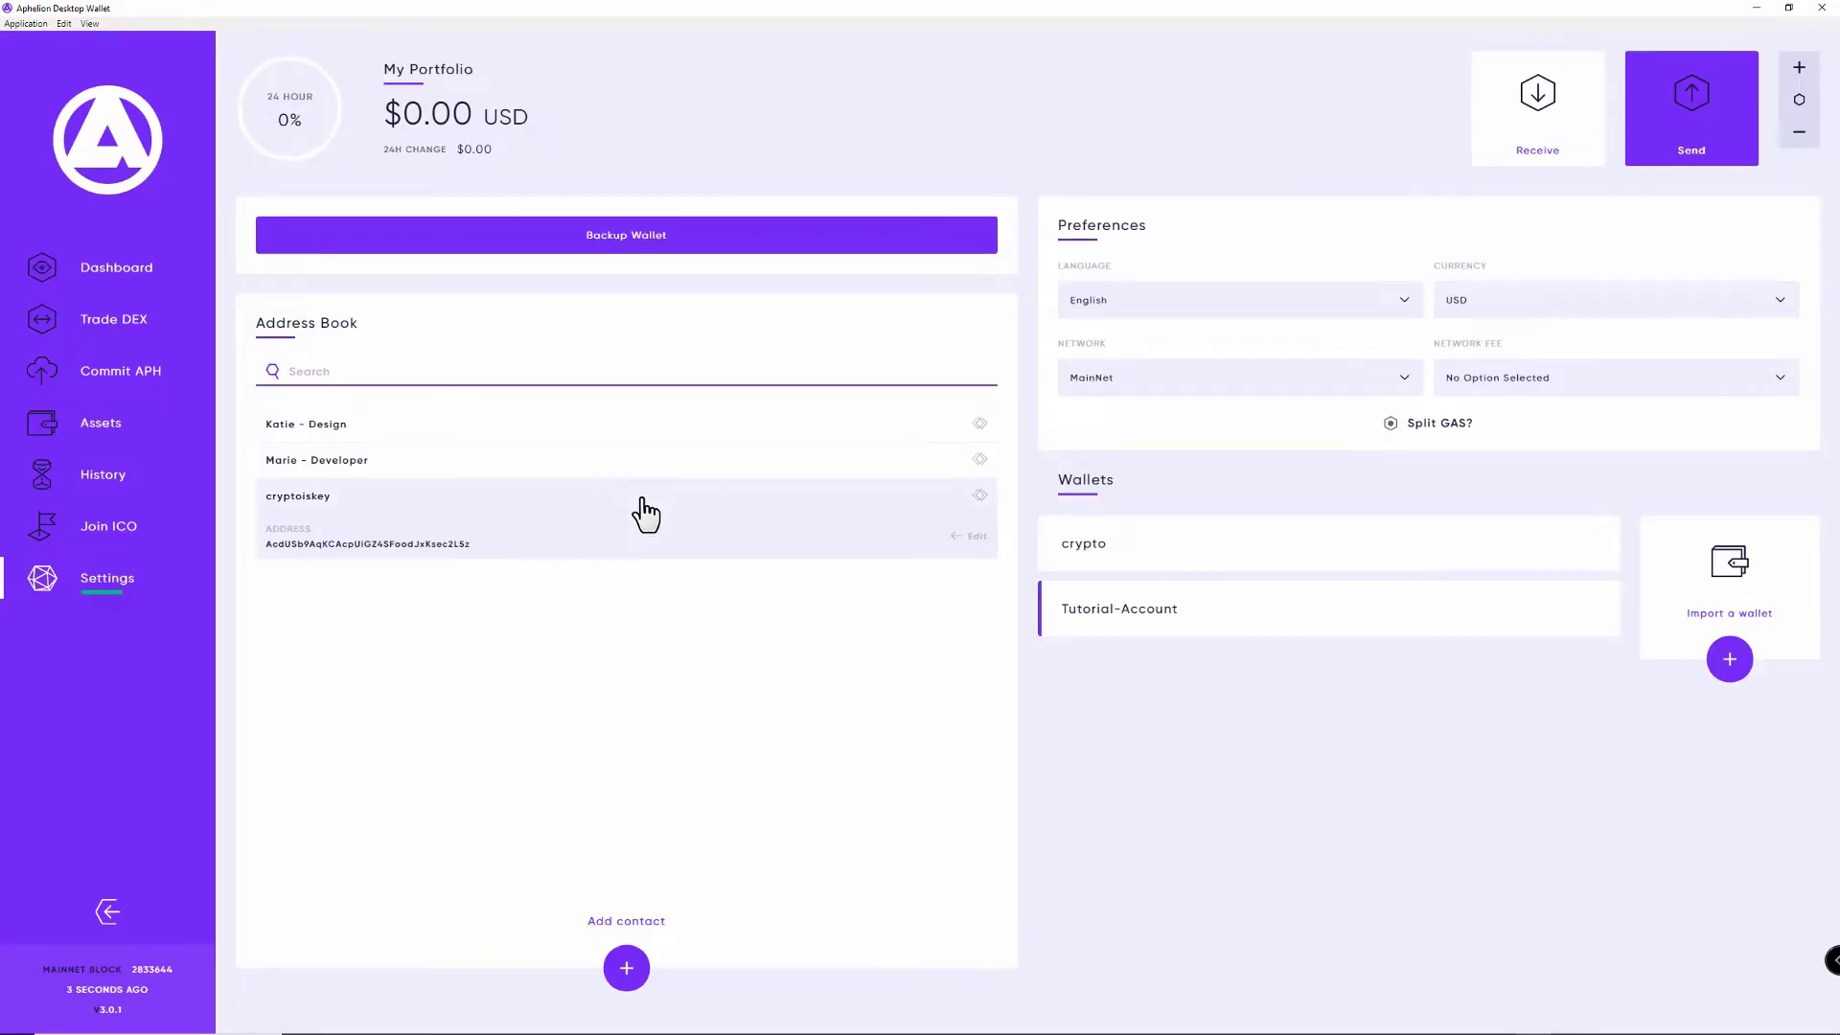
click(972, 534)
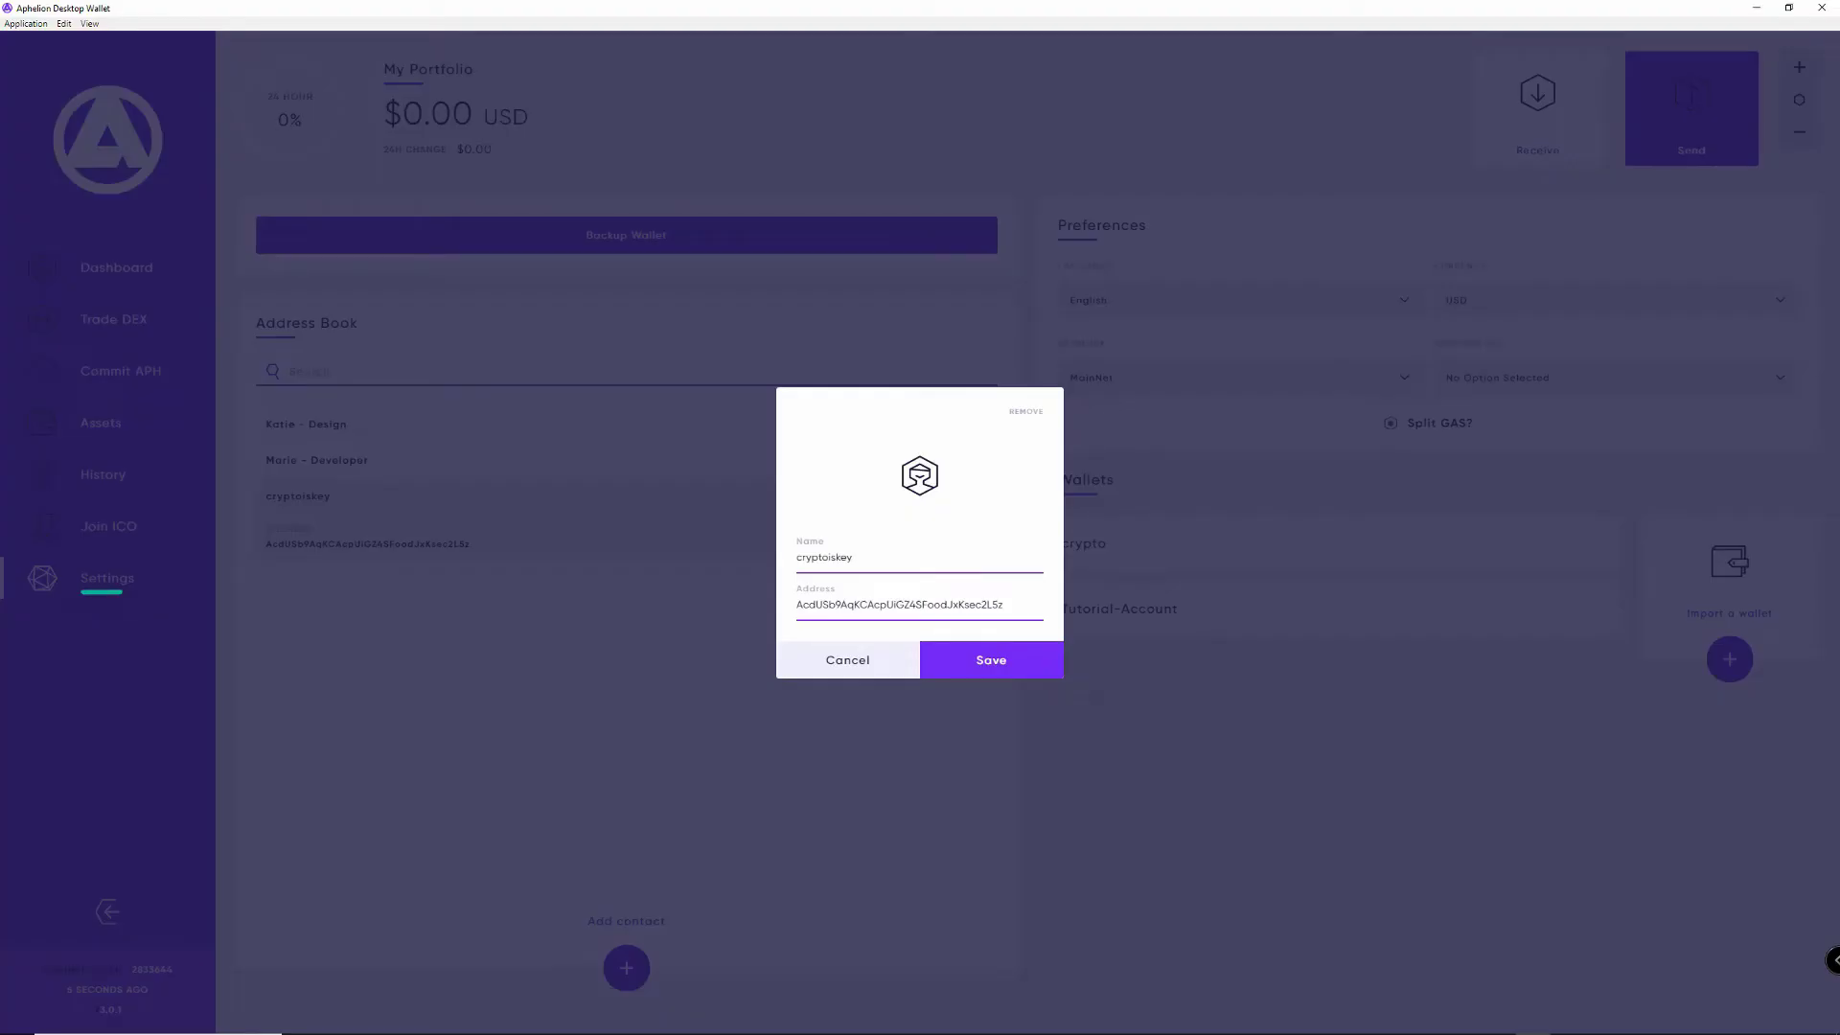
click(1025, 411)
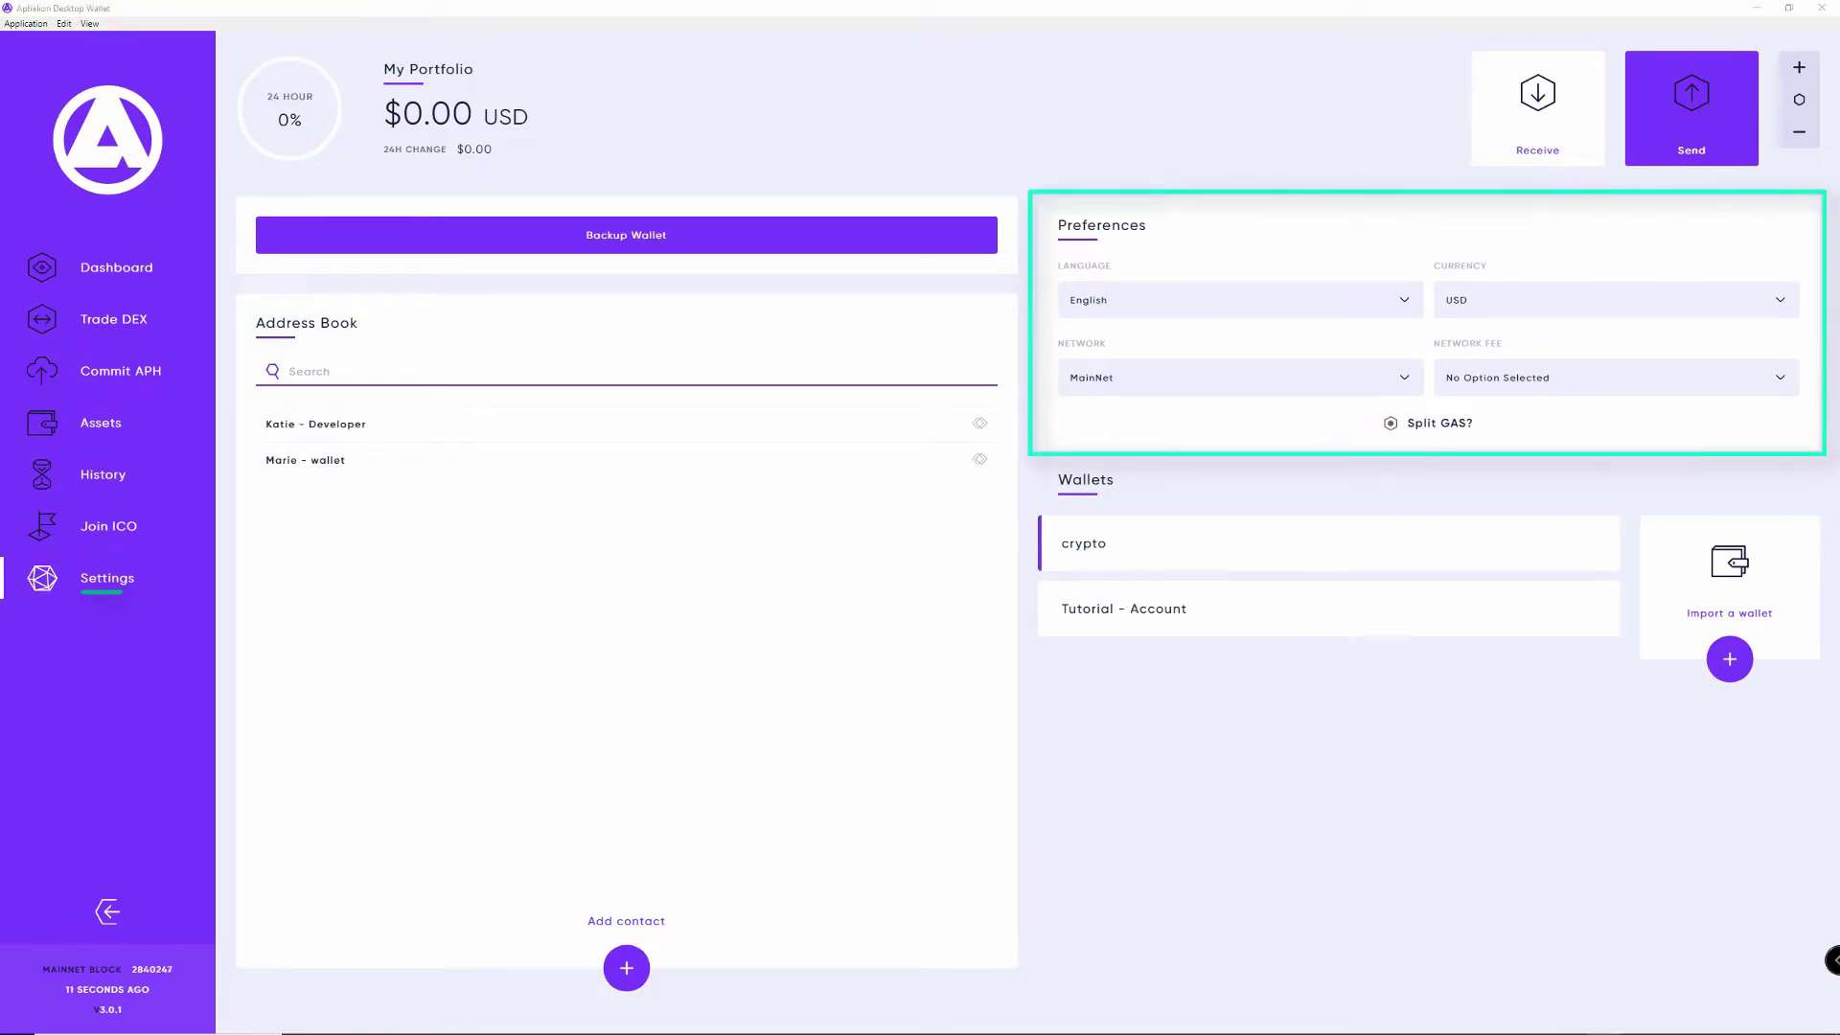
click(1234, 304)
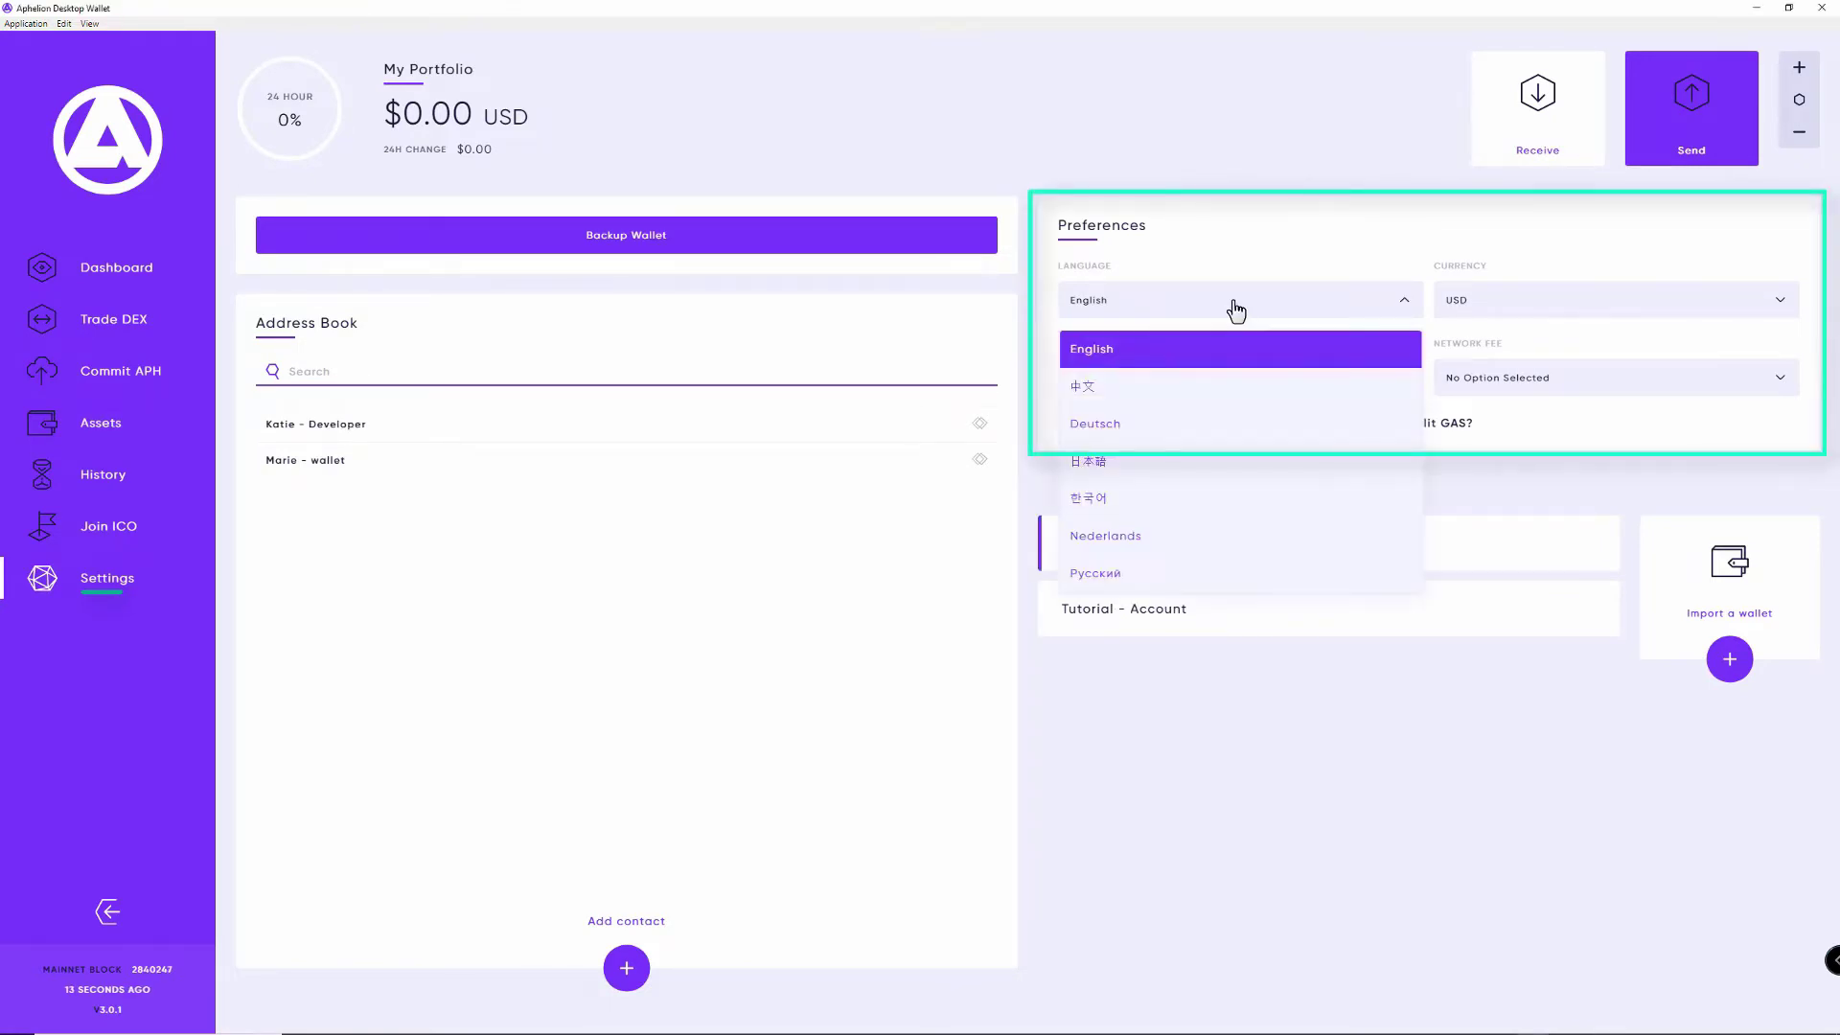
click(1496, 305)
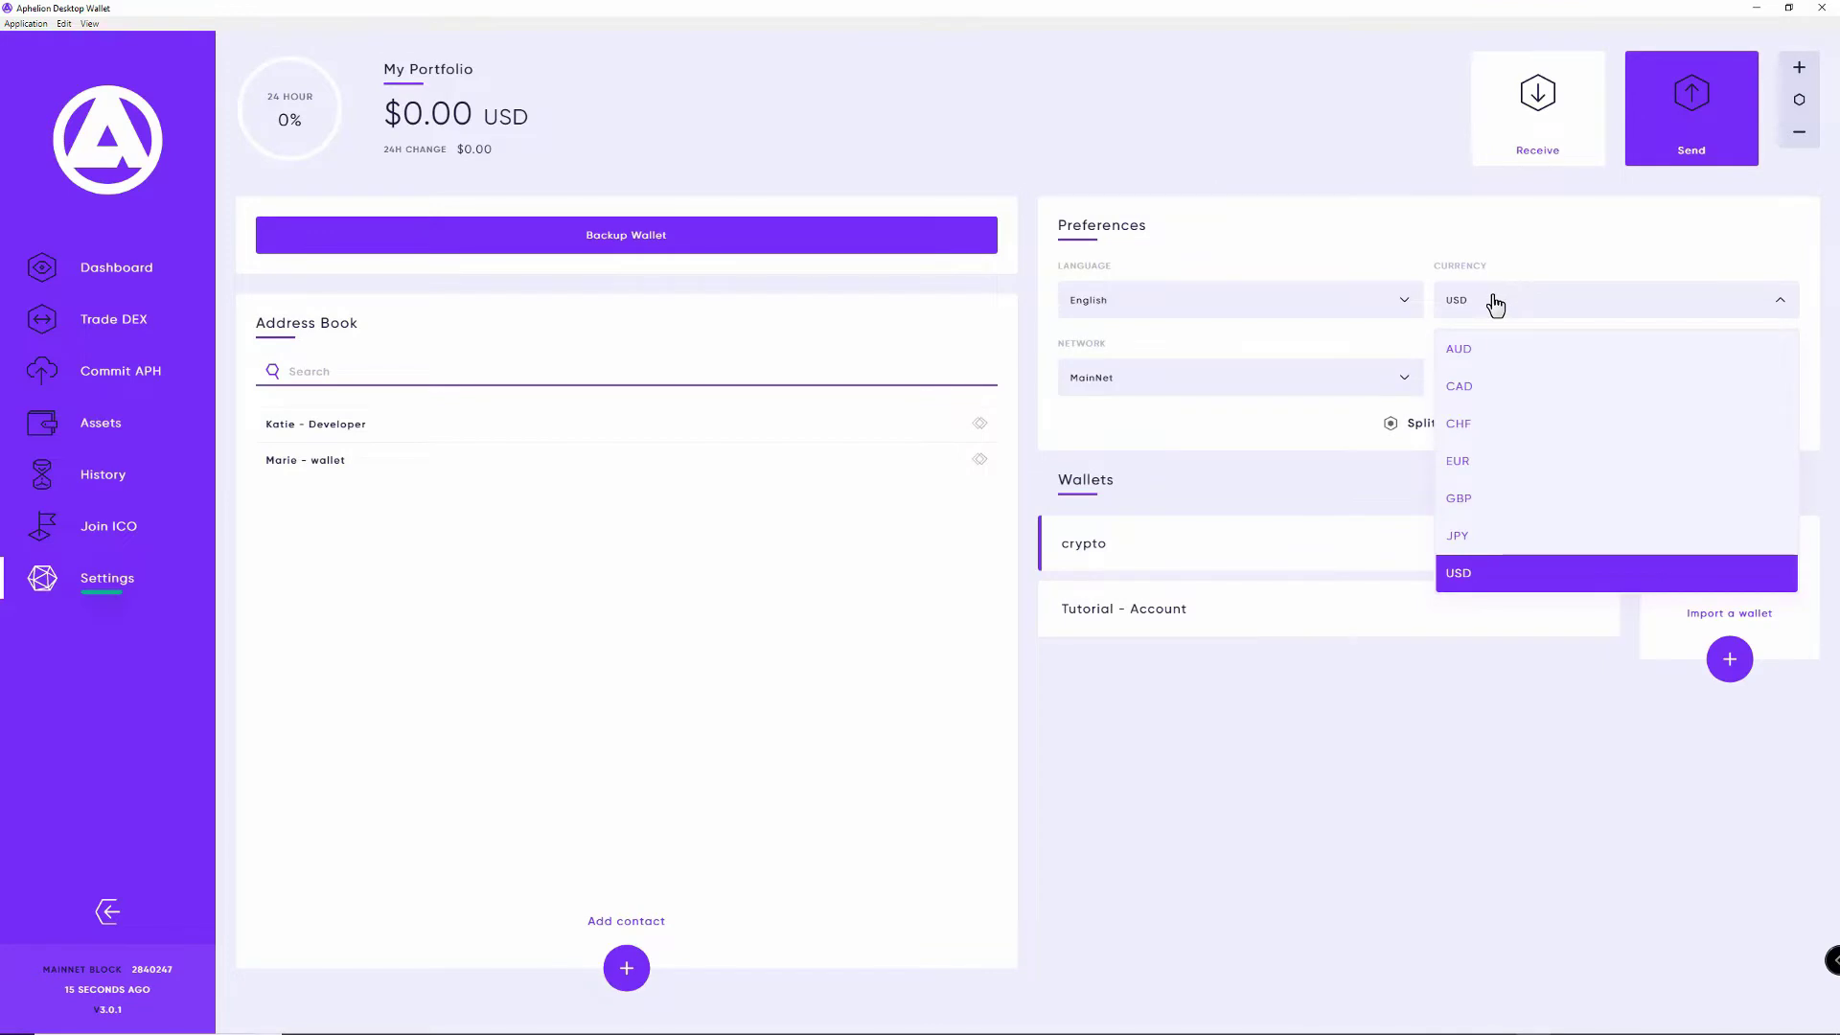
click(1495, 304)
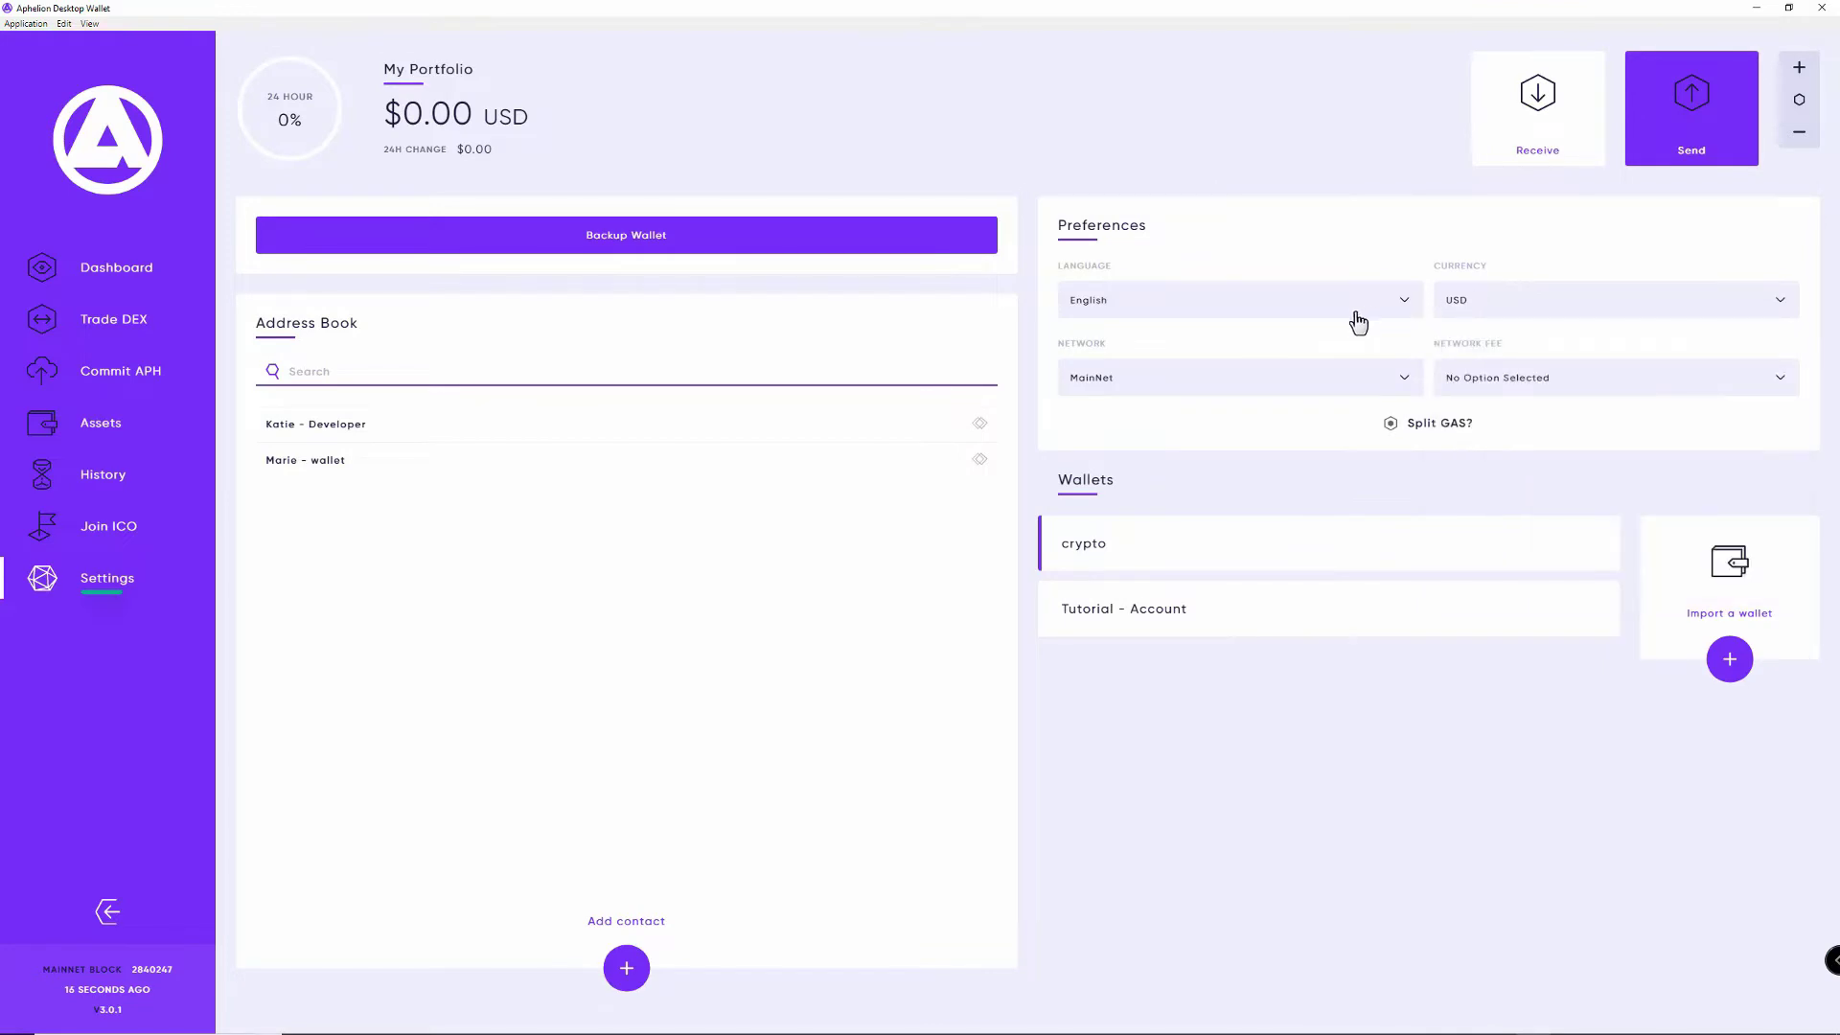
click(1244, 380)
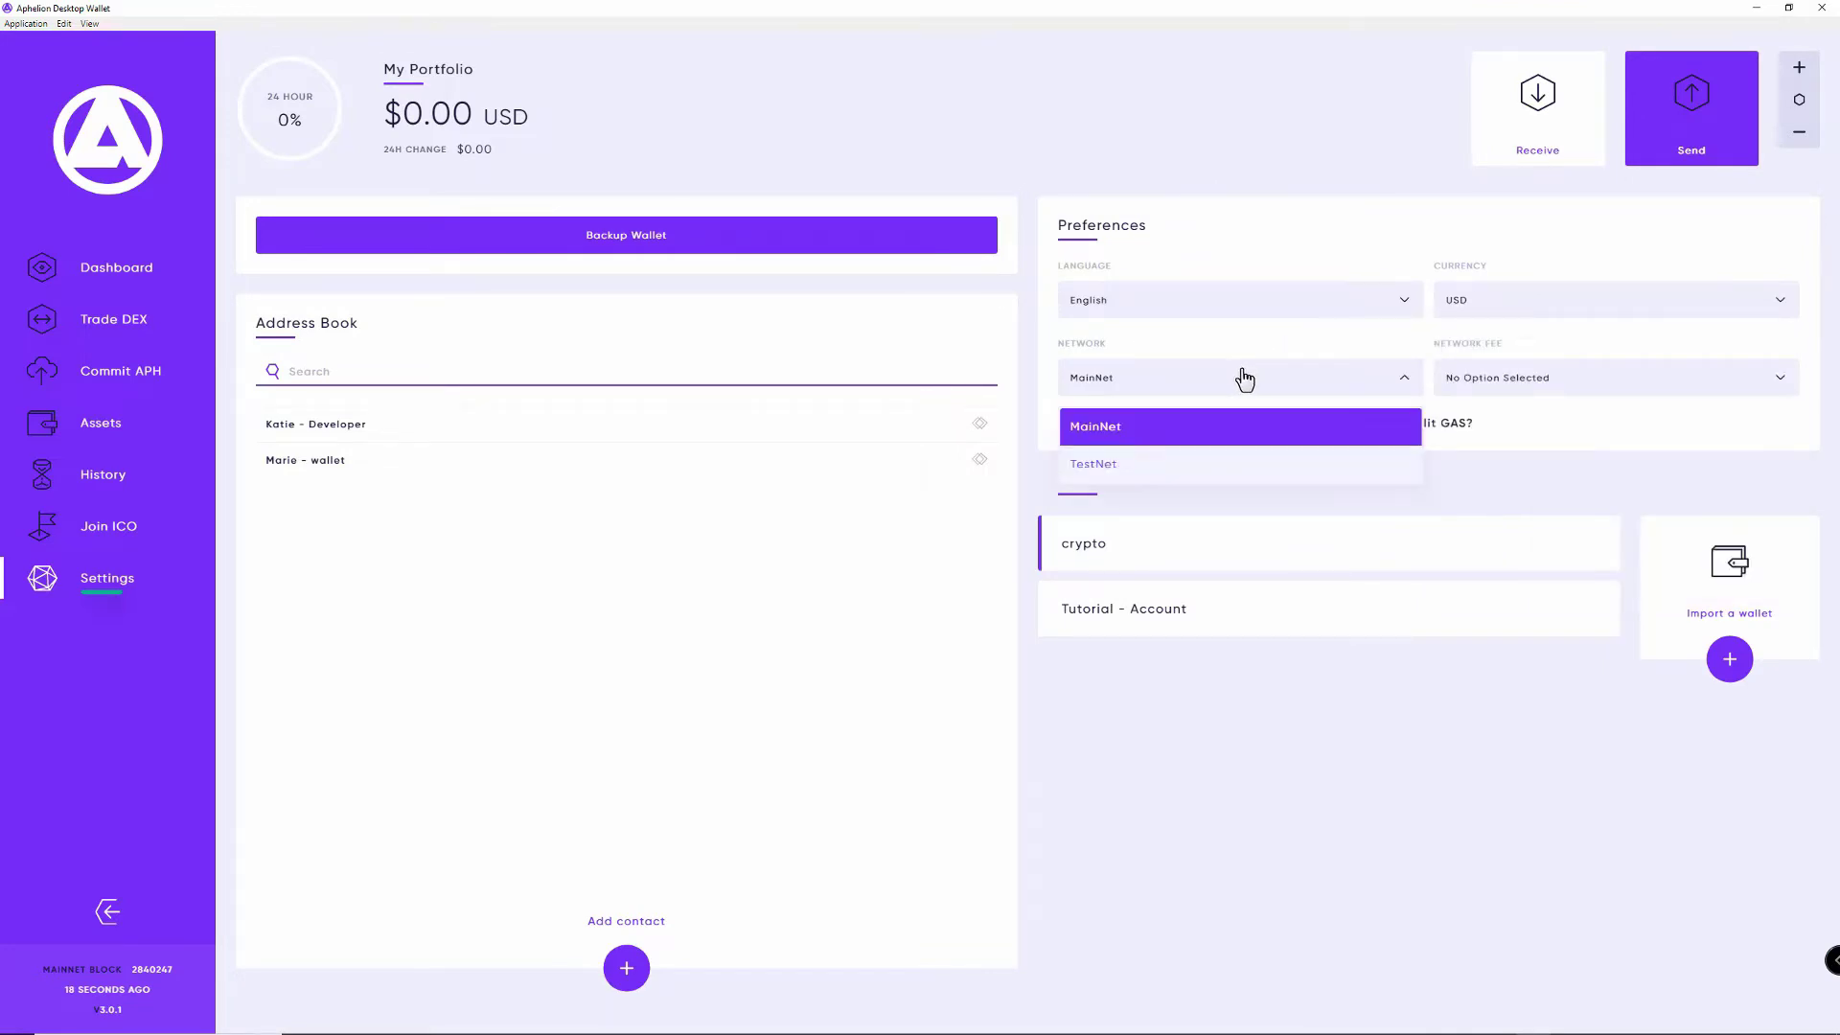
click(1186, 384)
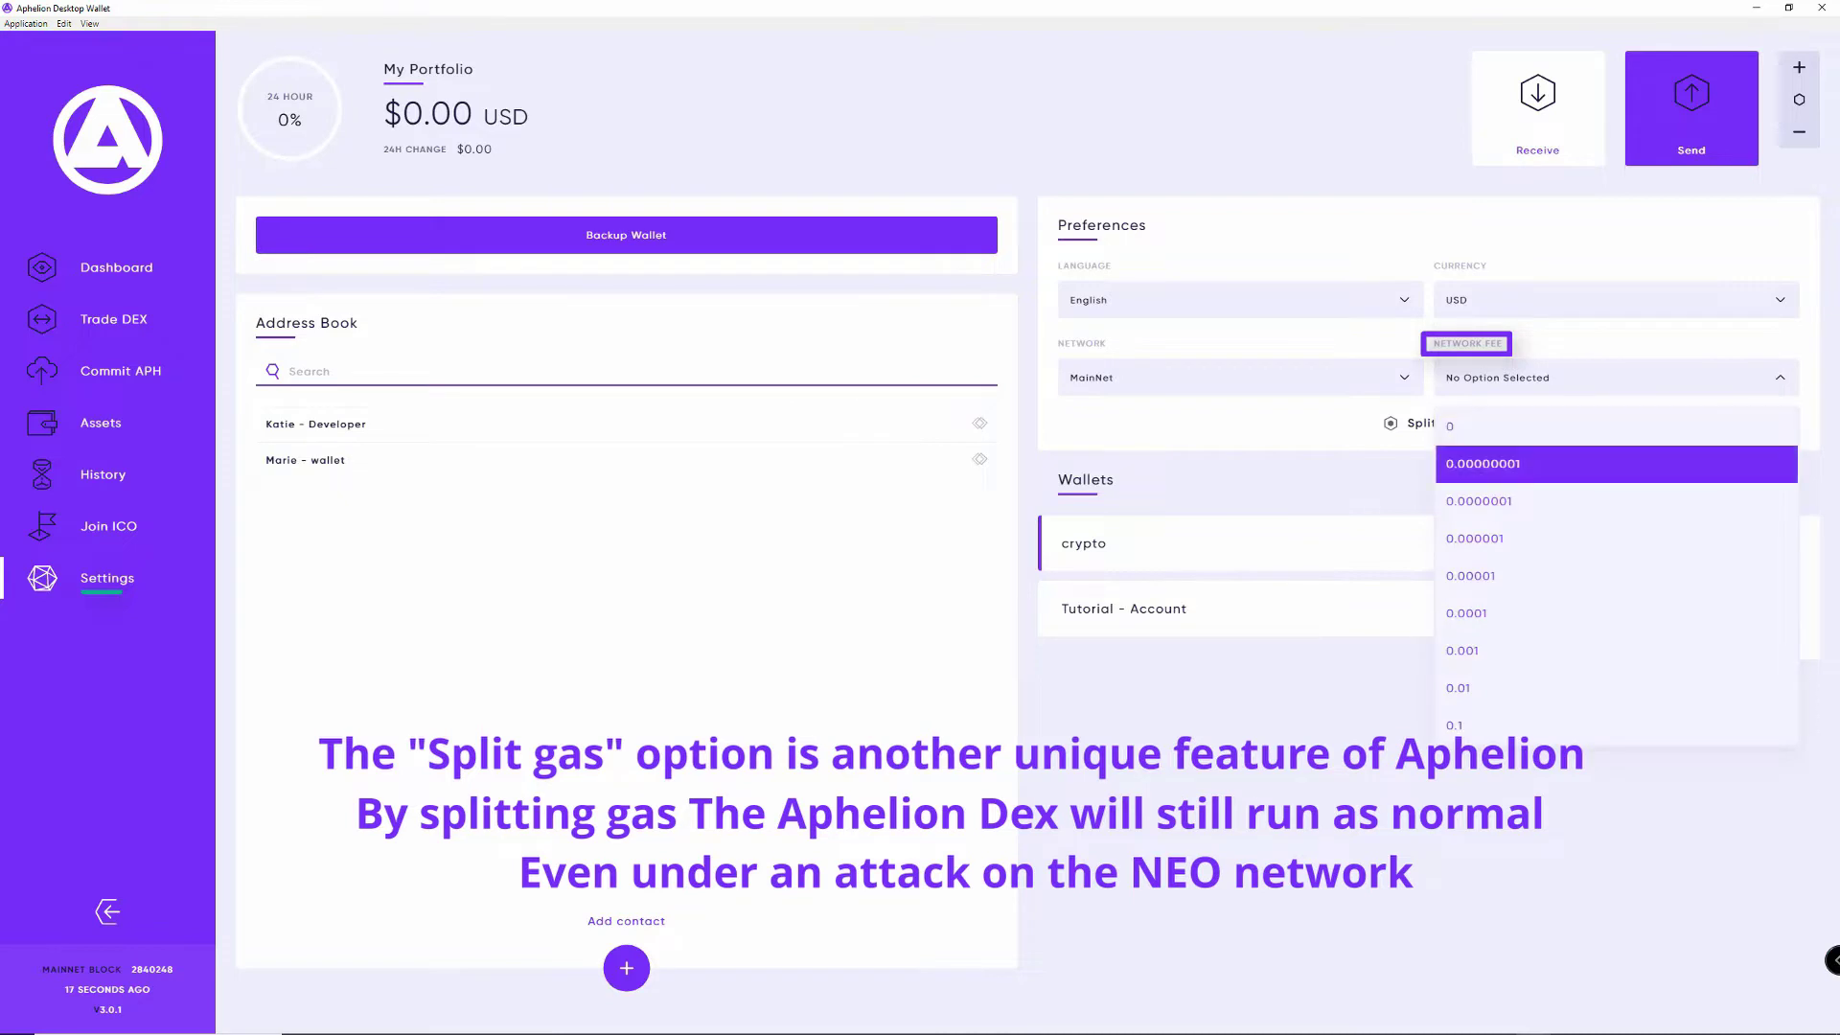
click(1617, 464)
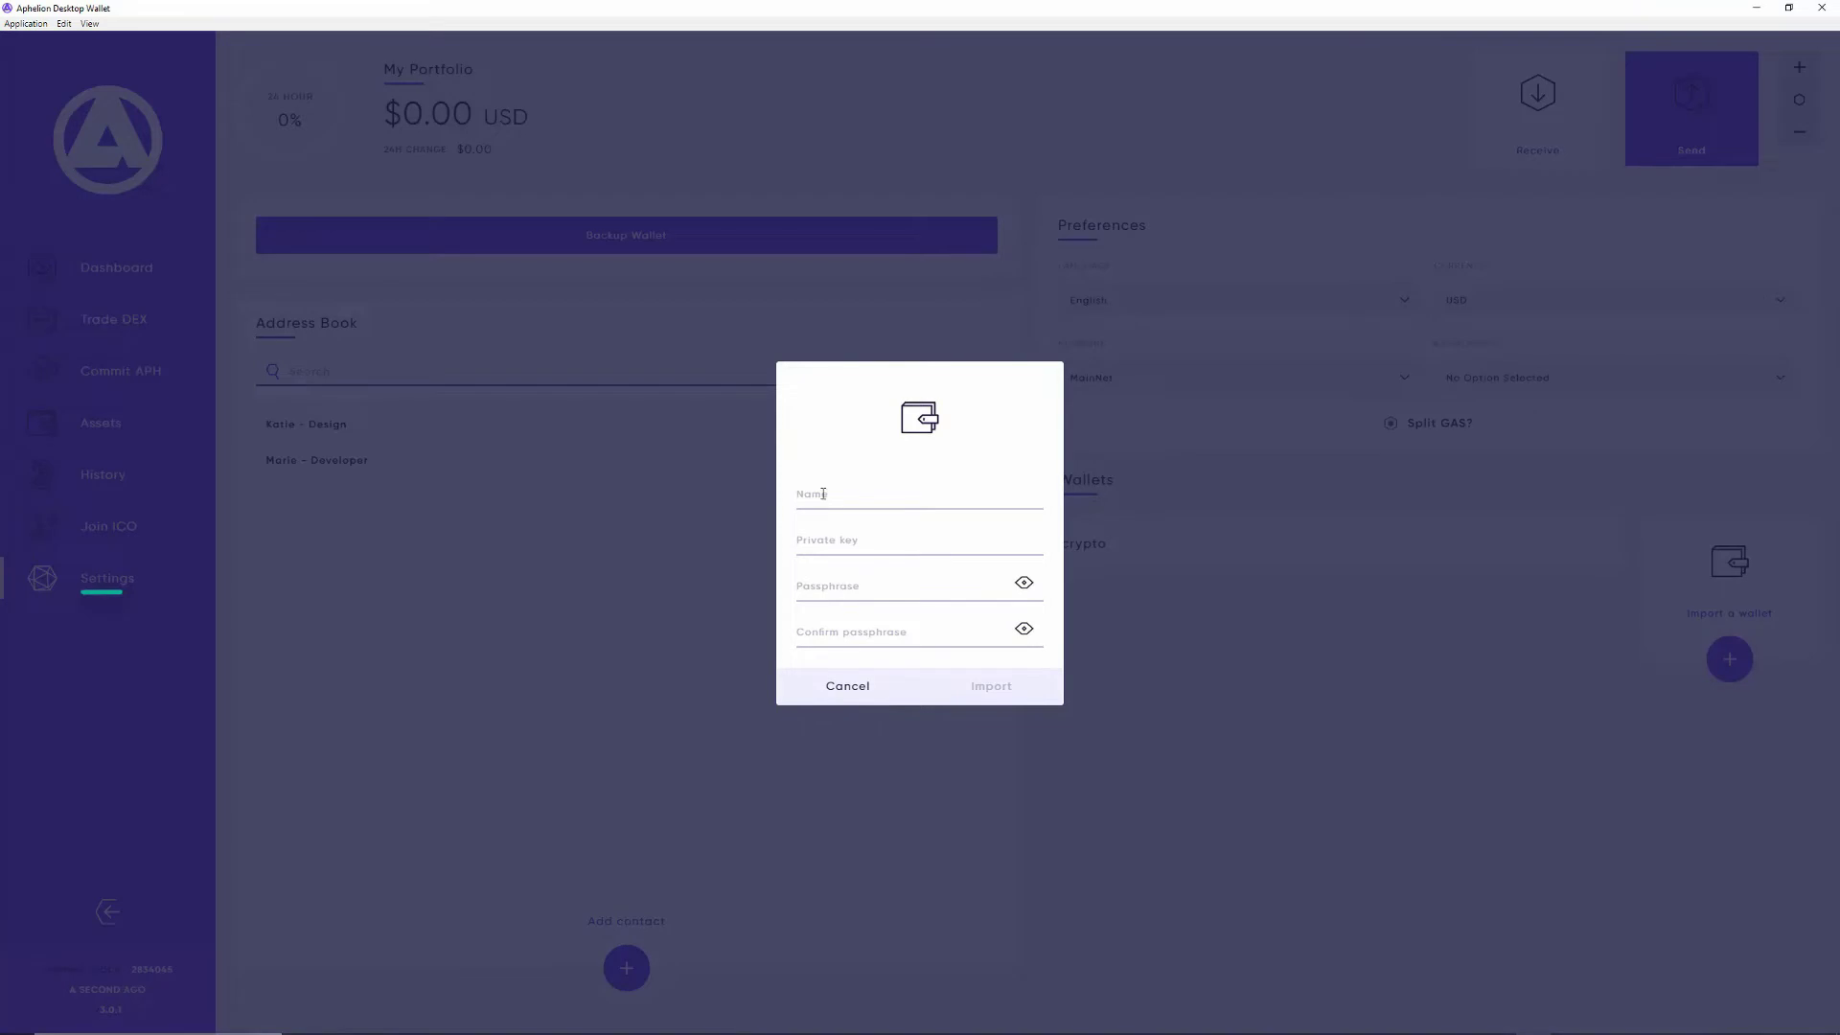
Step: Import the 'sample' wallet from its pasted private key with a confirmed passphrase
click(823, 494)
text(sample)
click(819, 540)
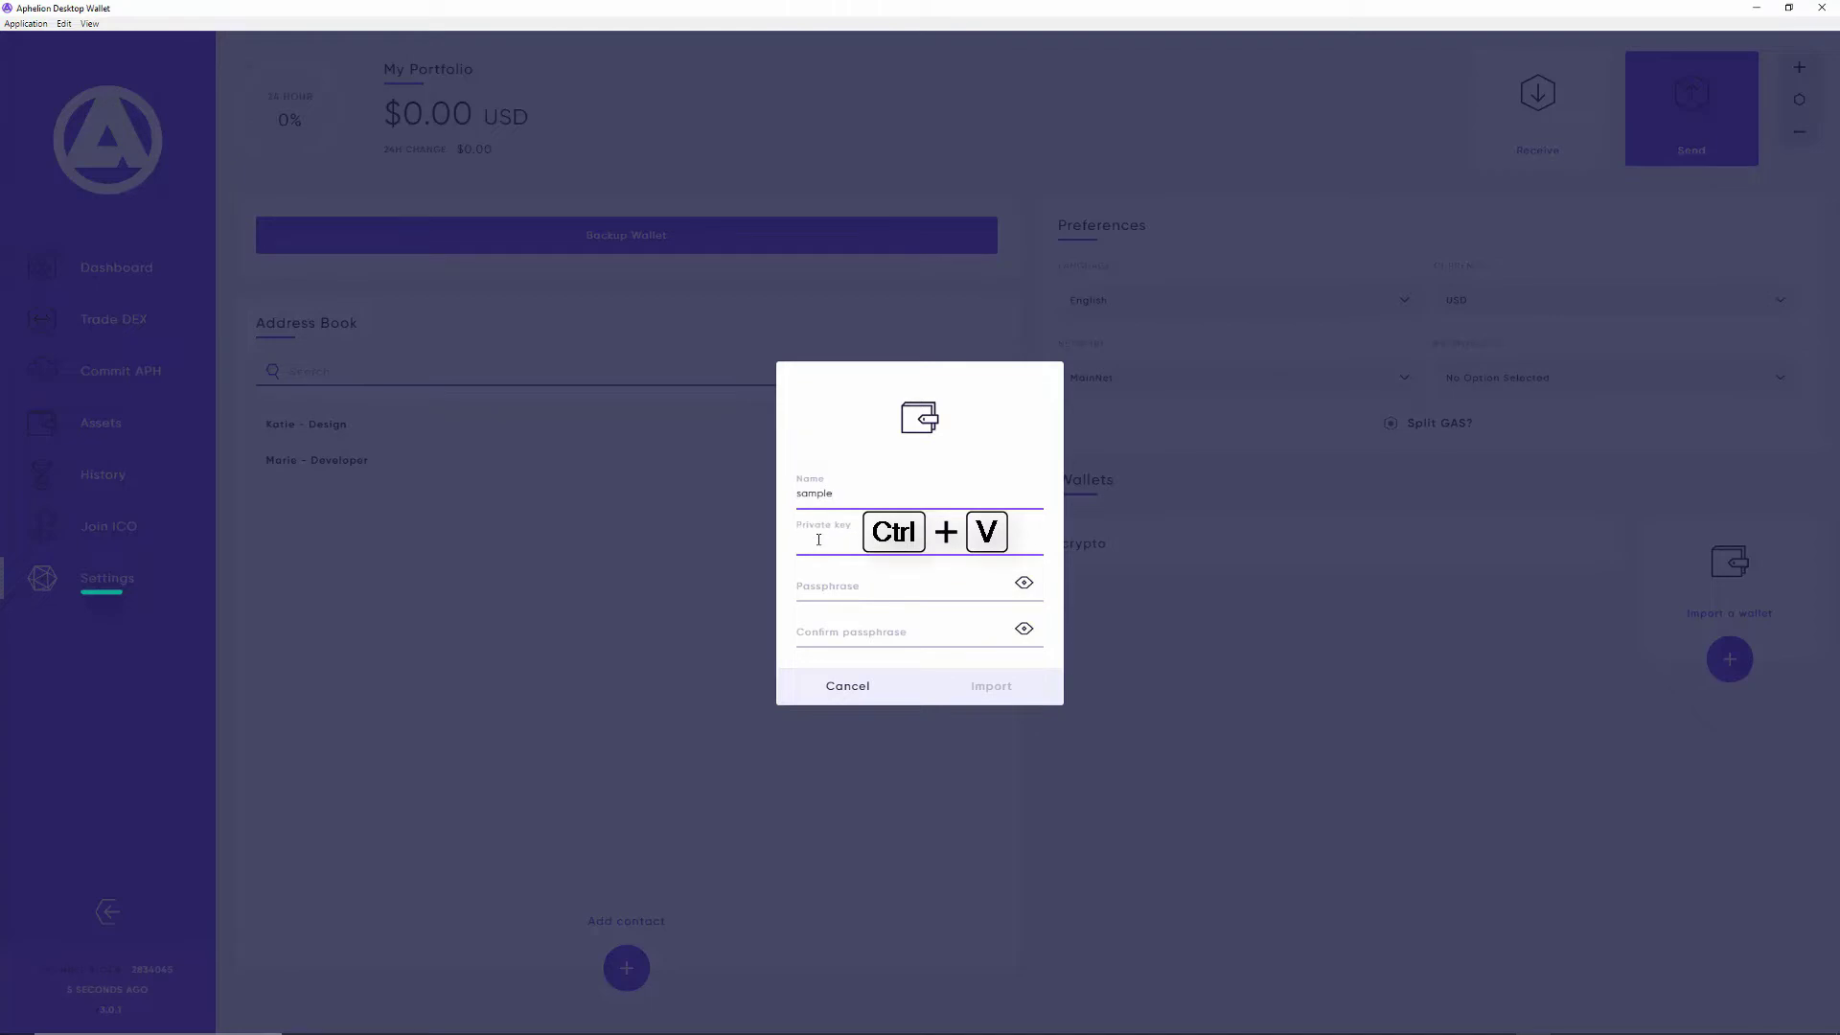
key(ctrl+v)
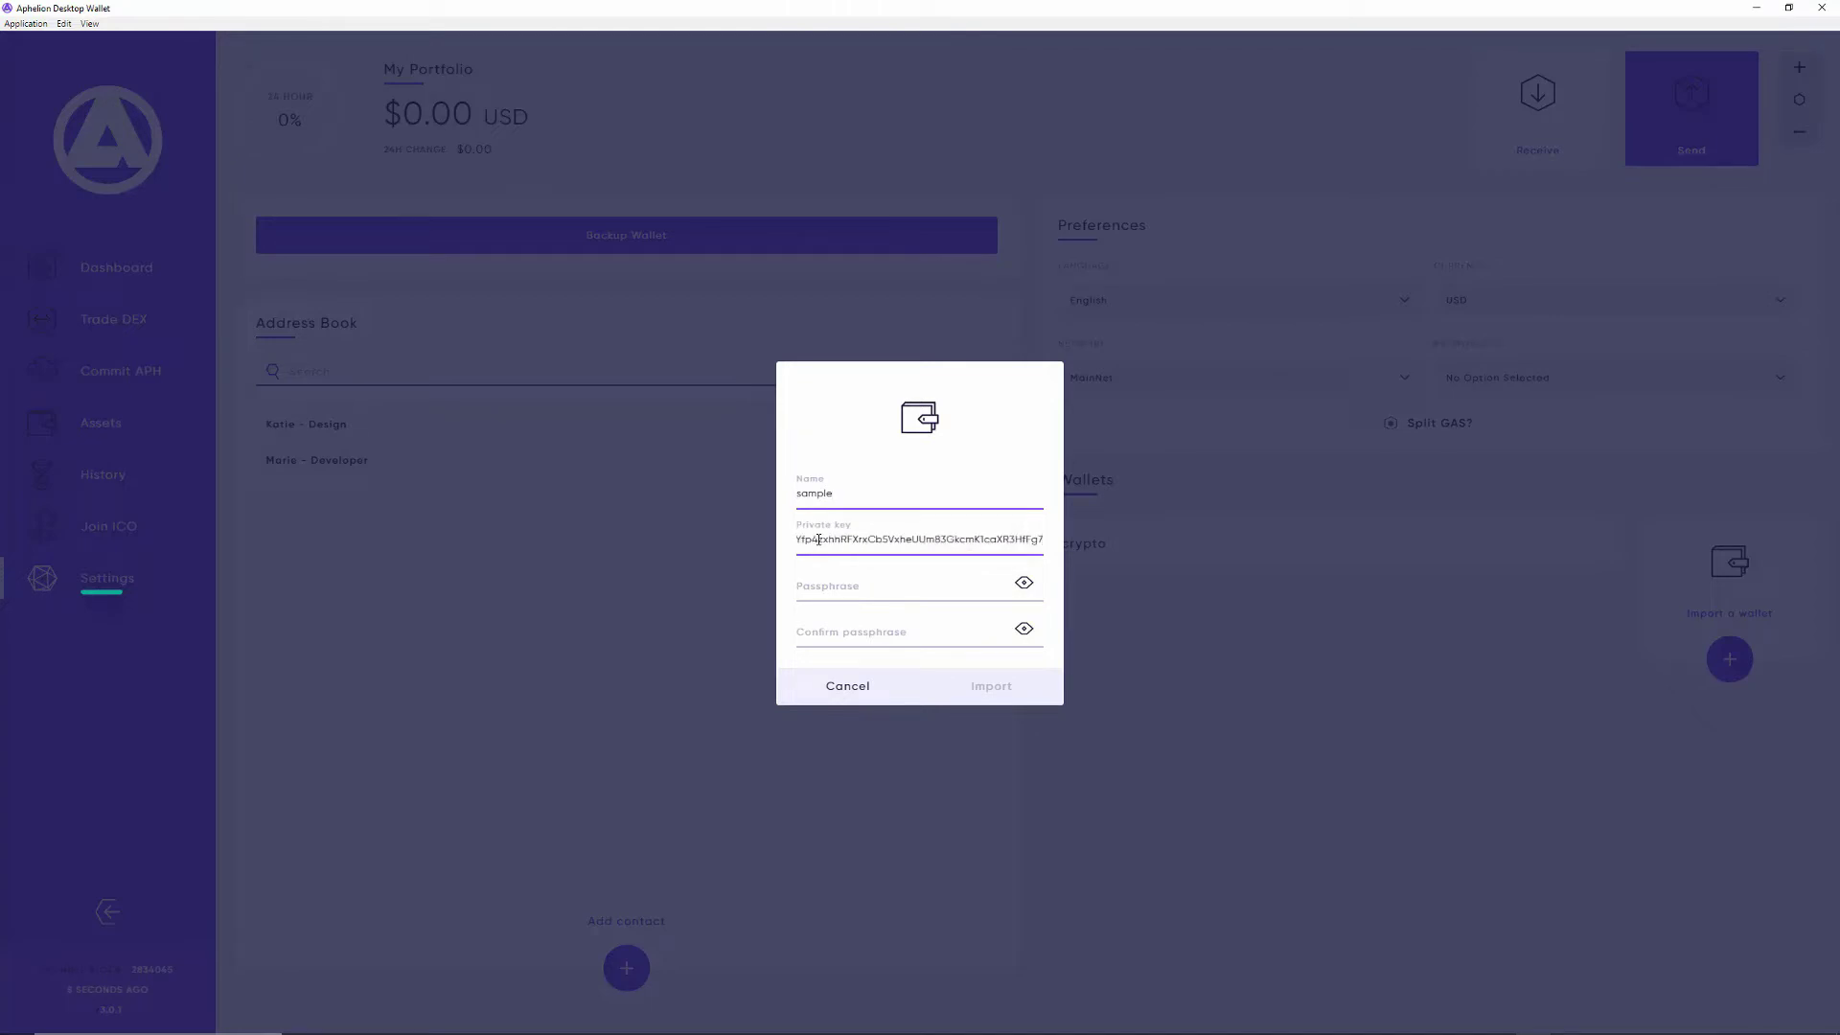
click(814, 585)
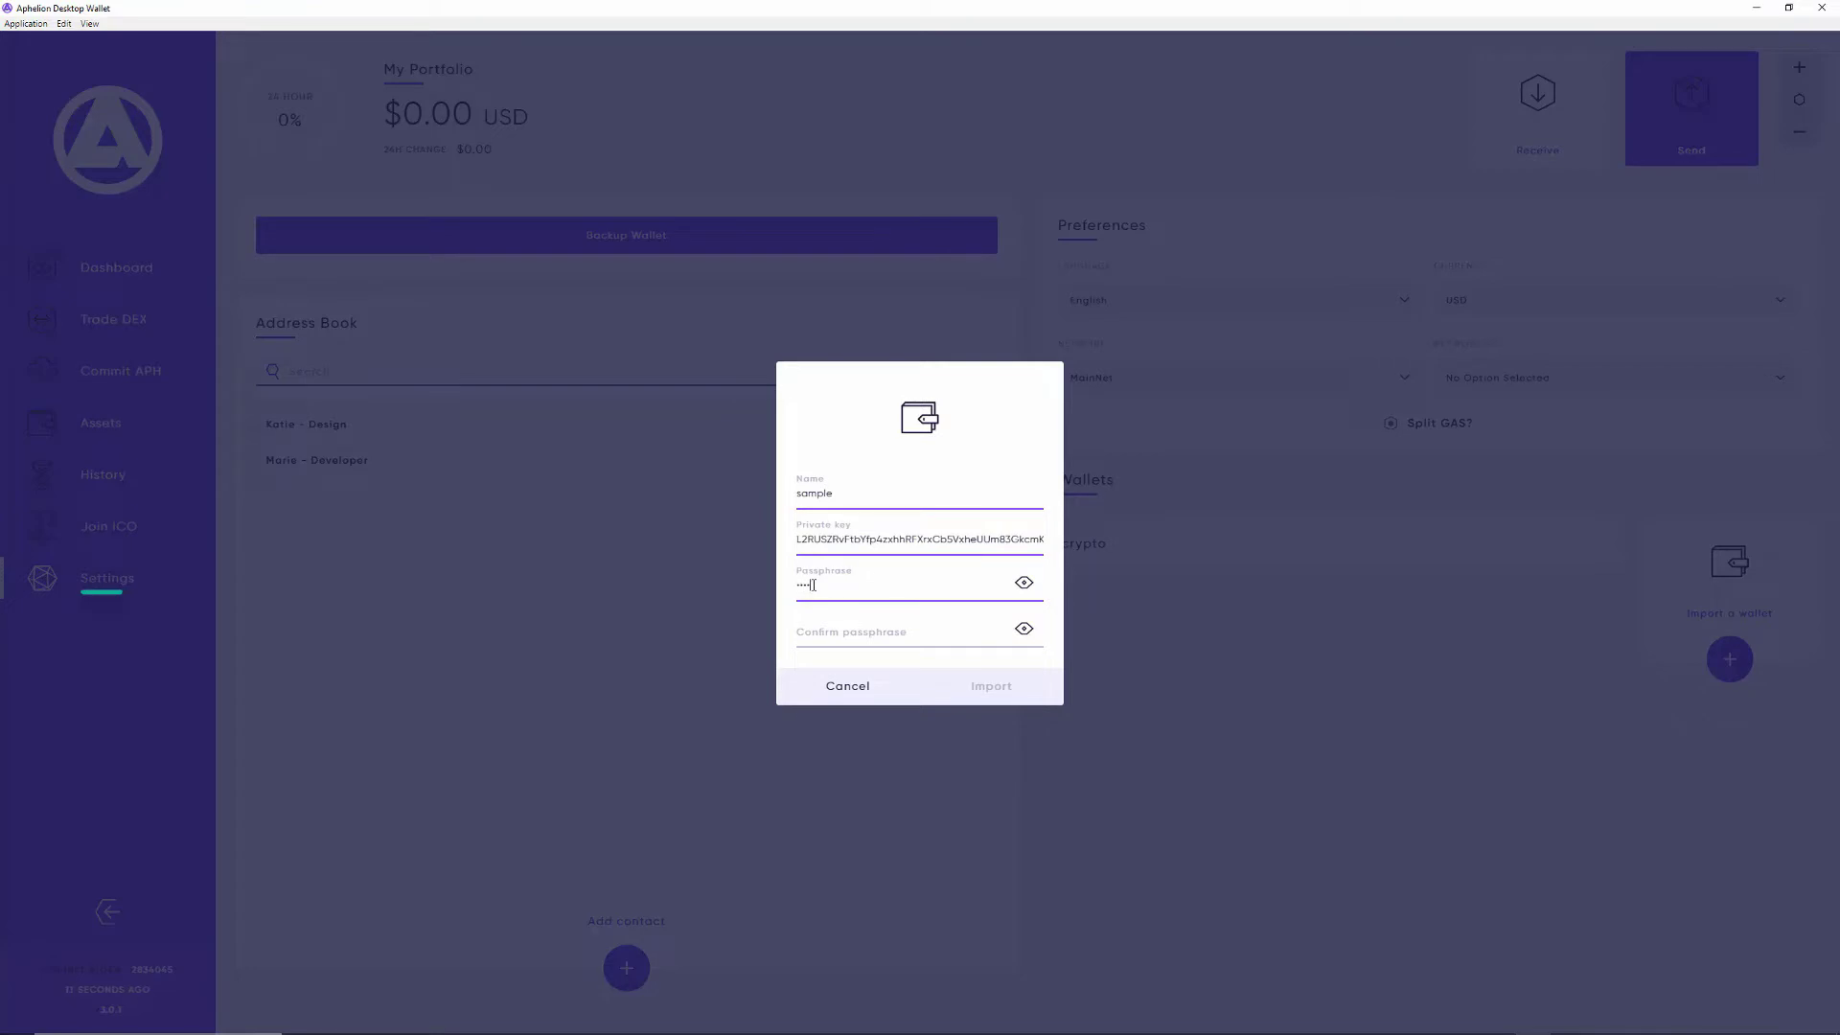
click(825, 642)
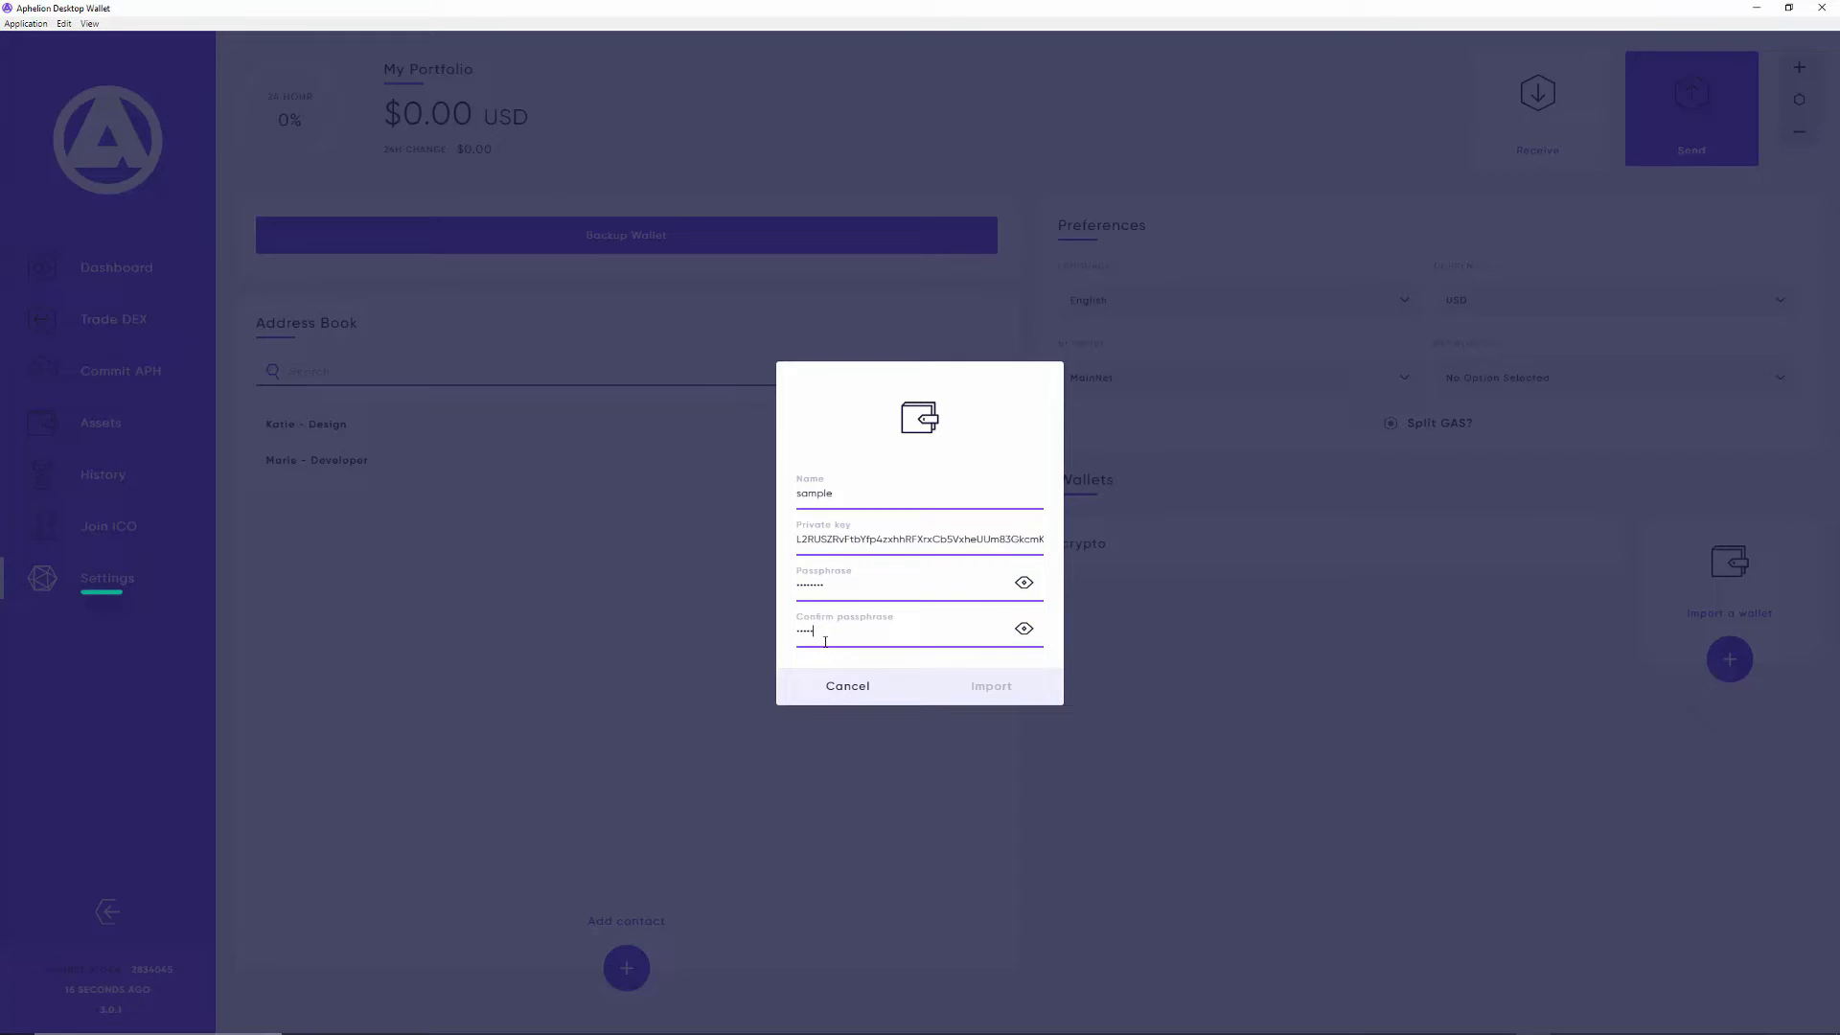
text(password)
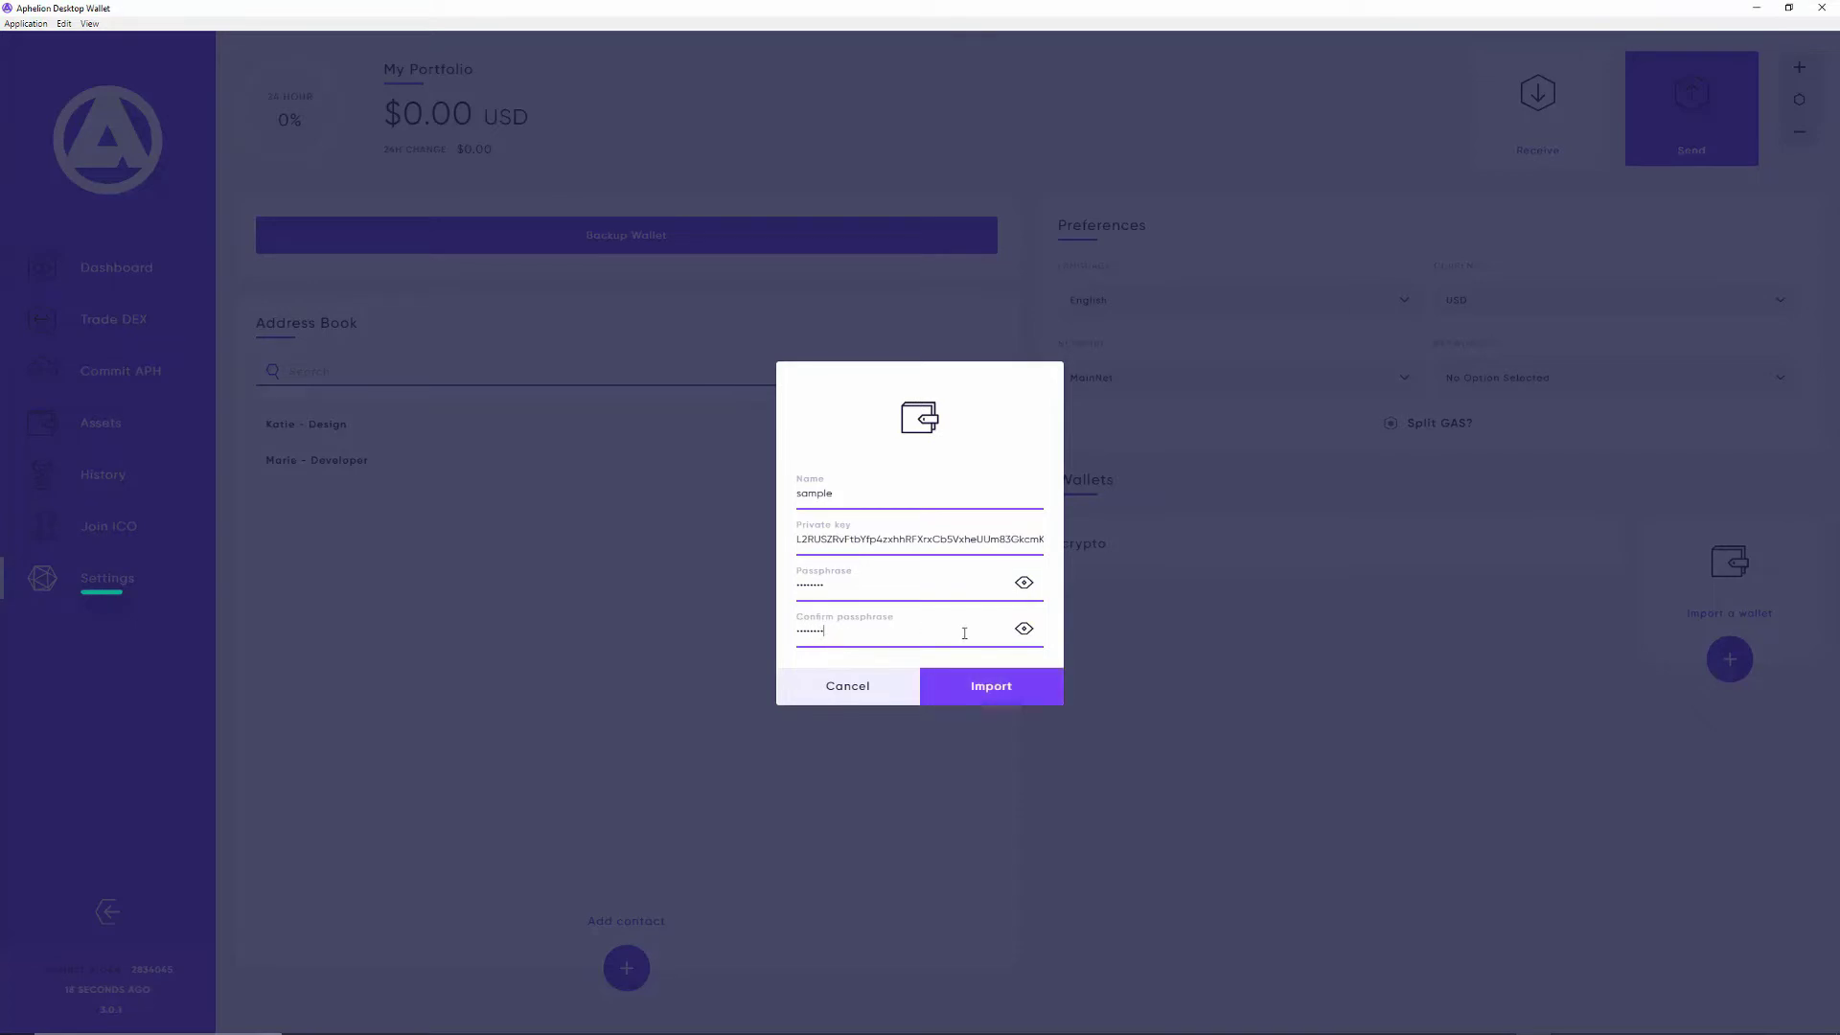
click(988, 688)
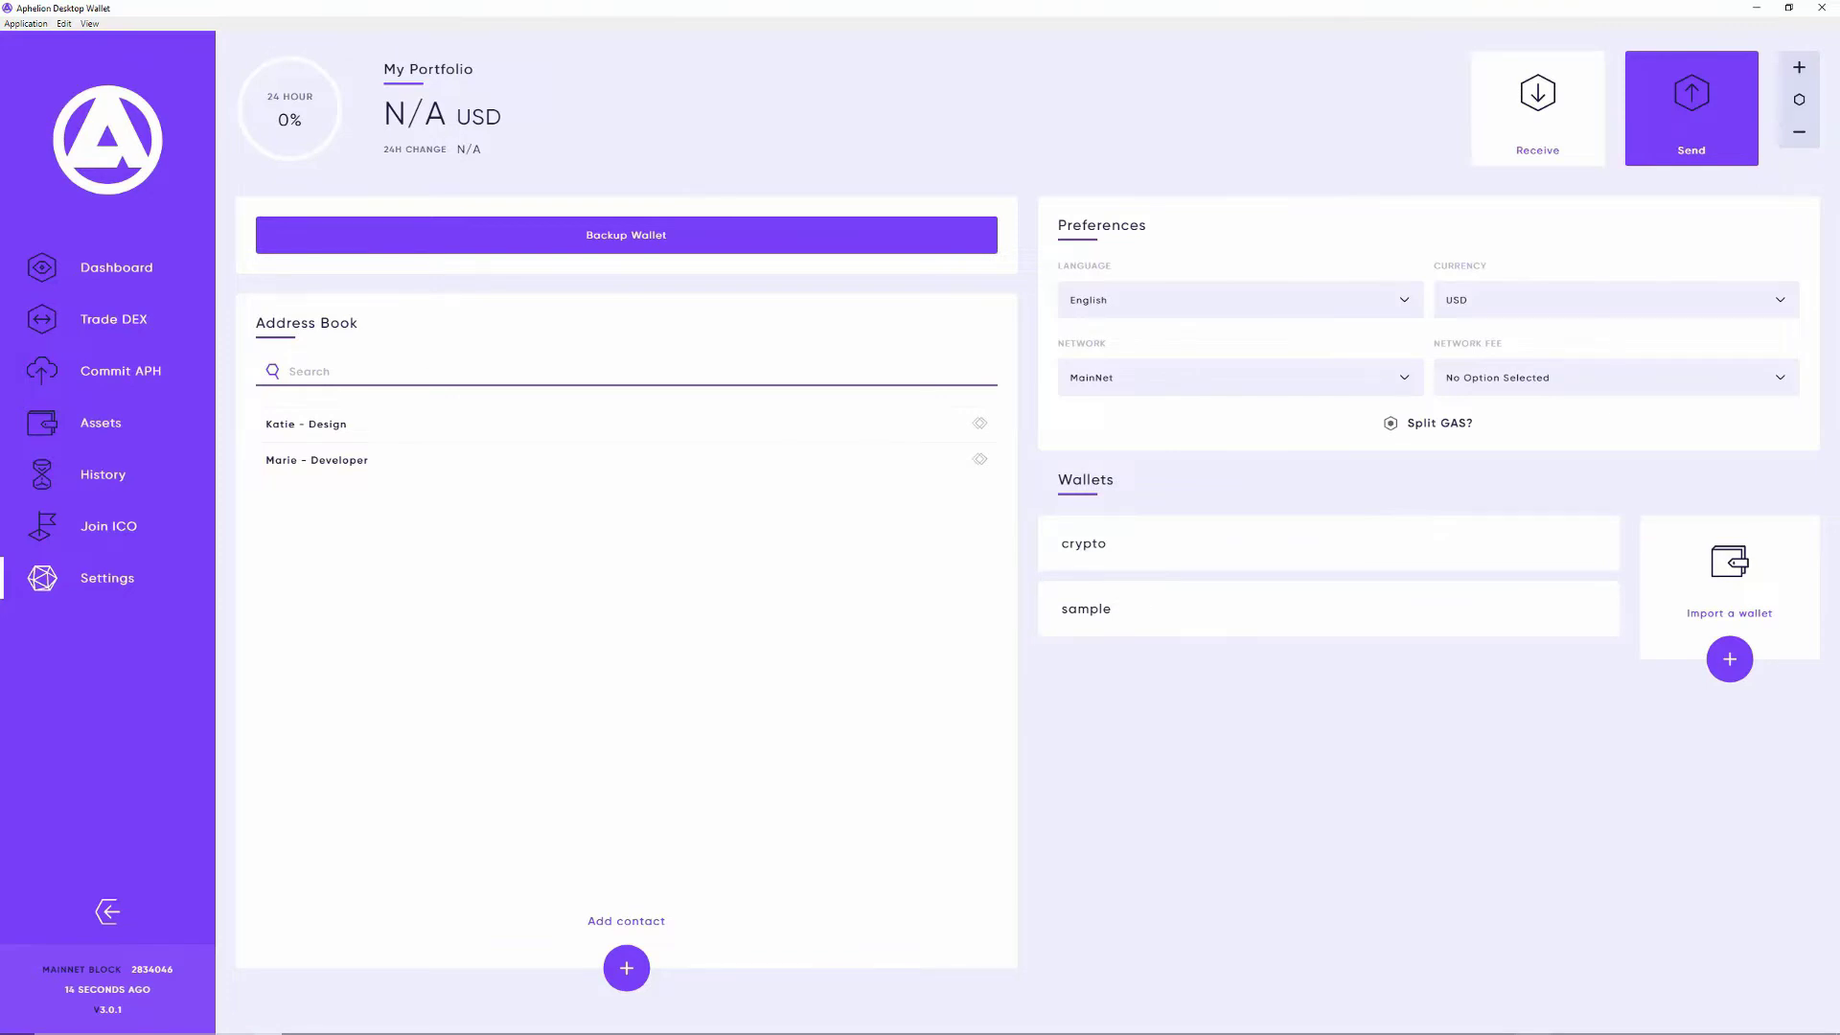
Step: Log into the sample wallet with its pasted passphrase and select the backup keys text
click(1246, 609)
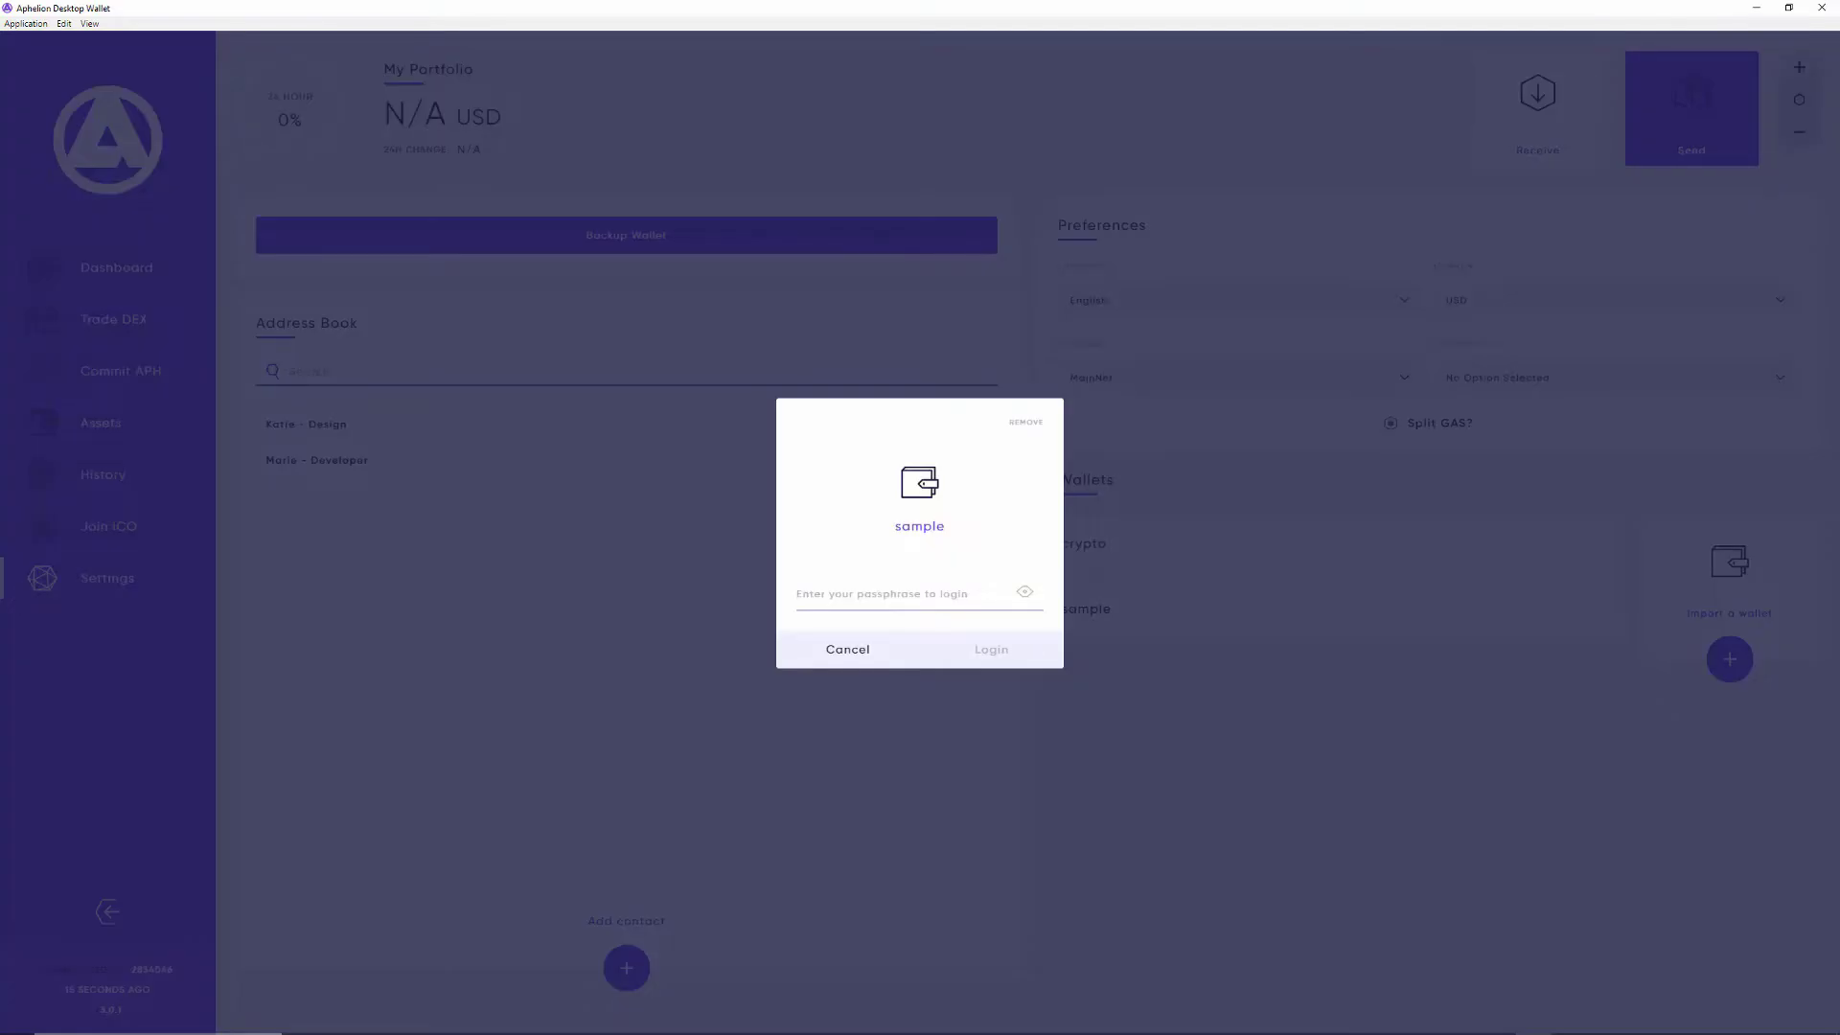
click(863, 593)
key(ctrl+v)
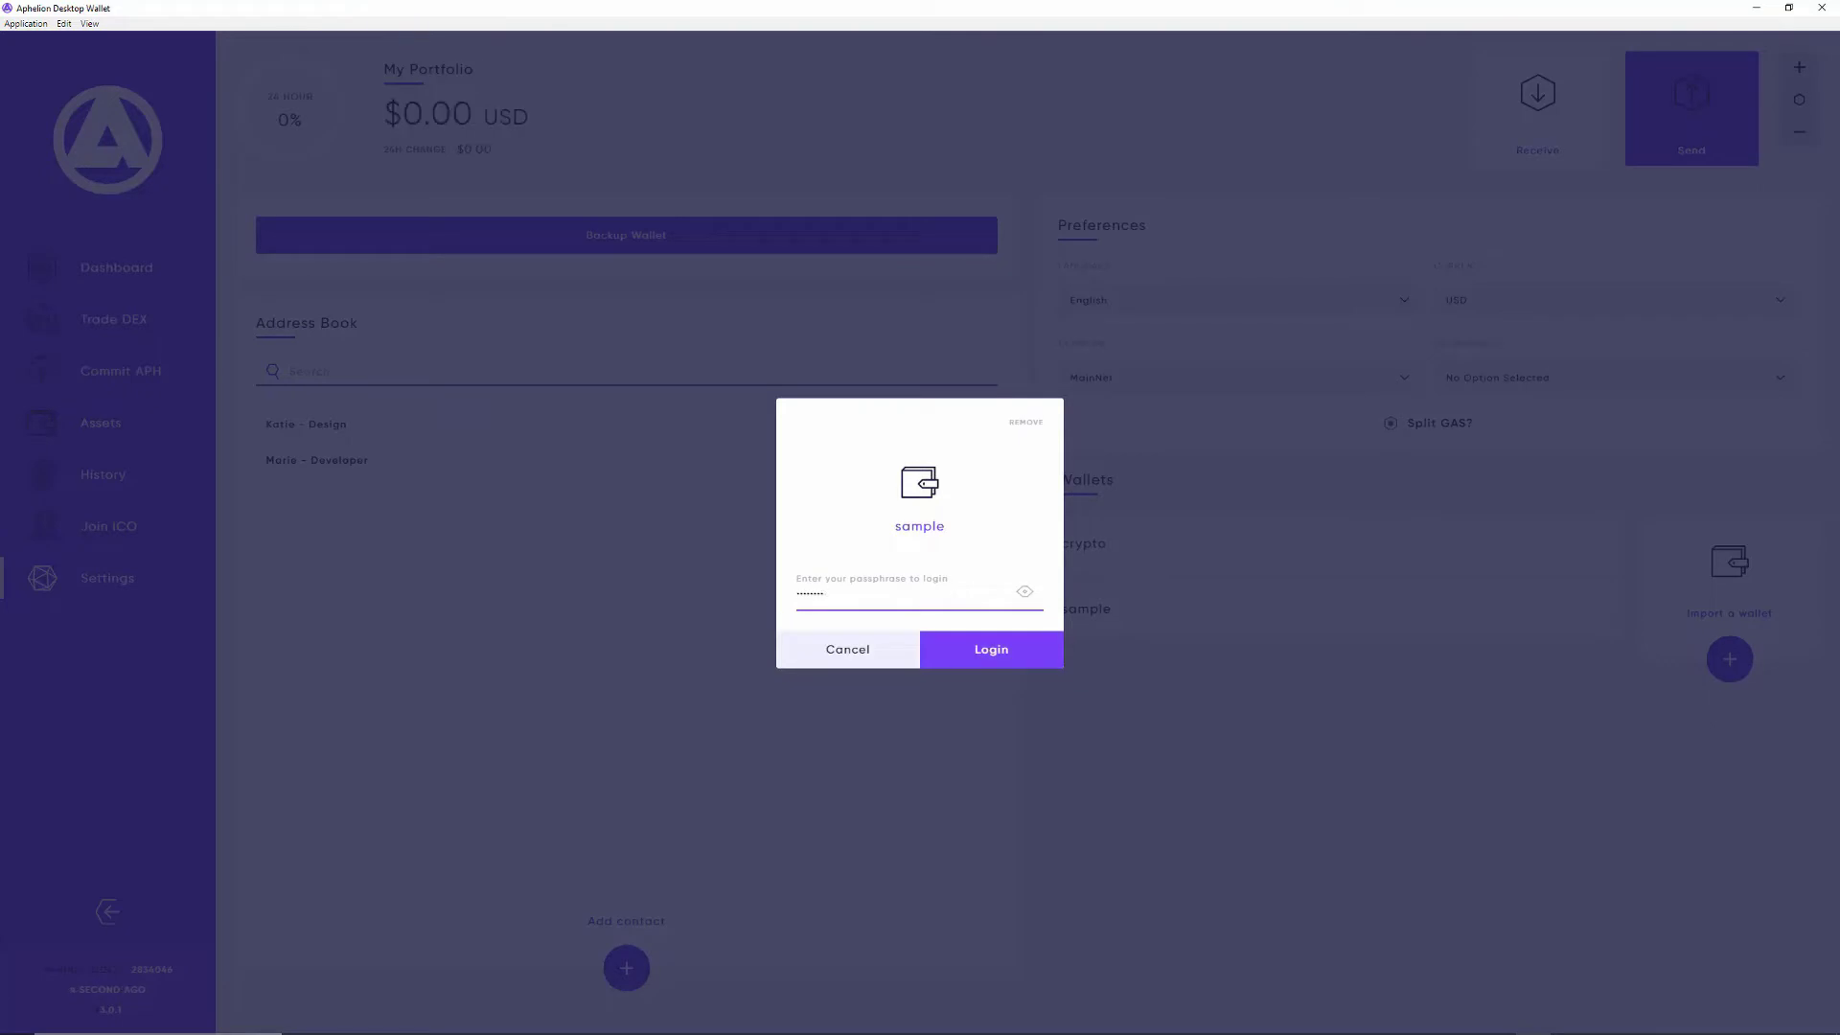
key(Return)
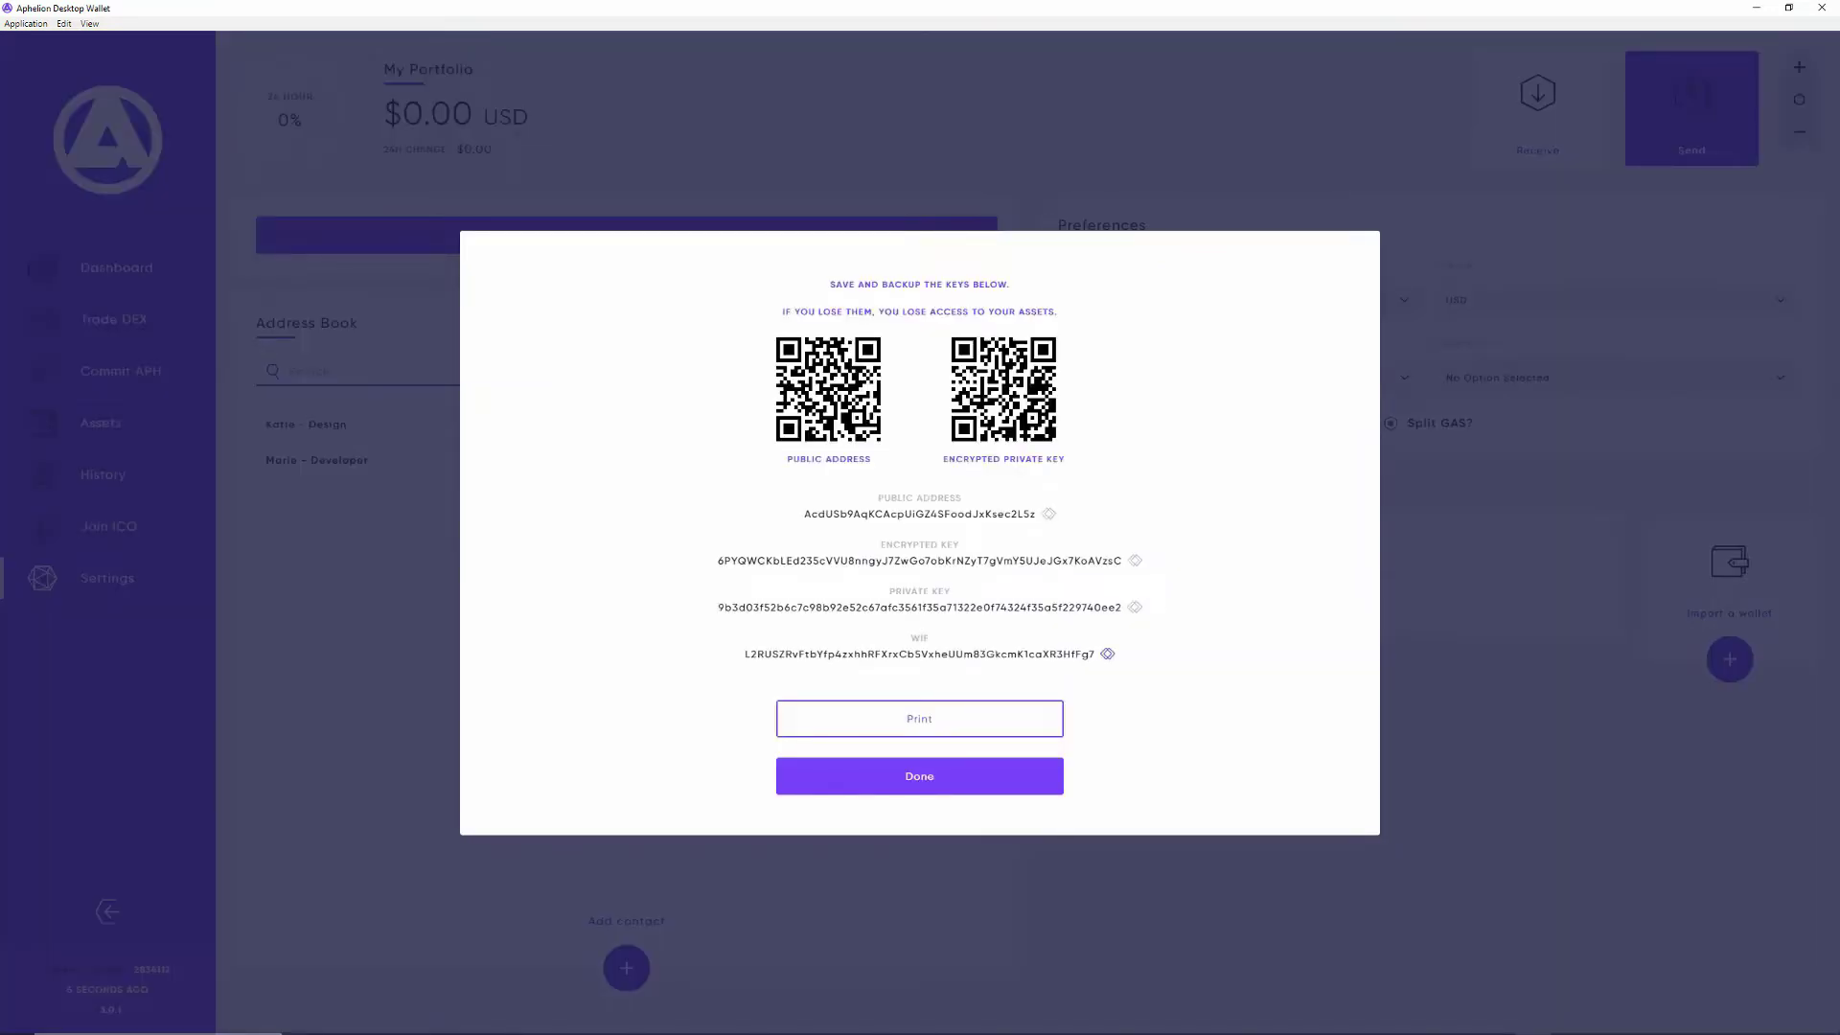
drag(1096, 653, 878, 497)
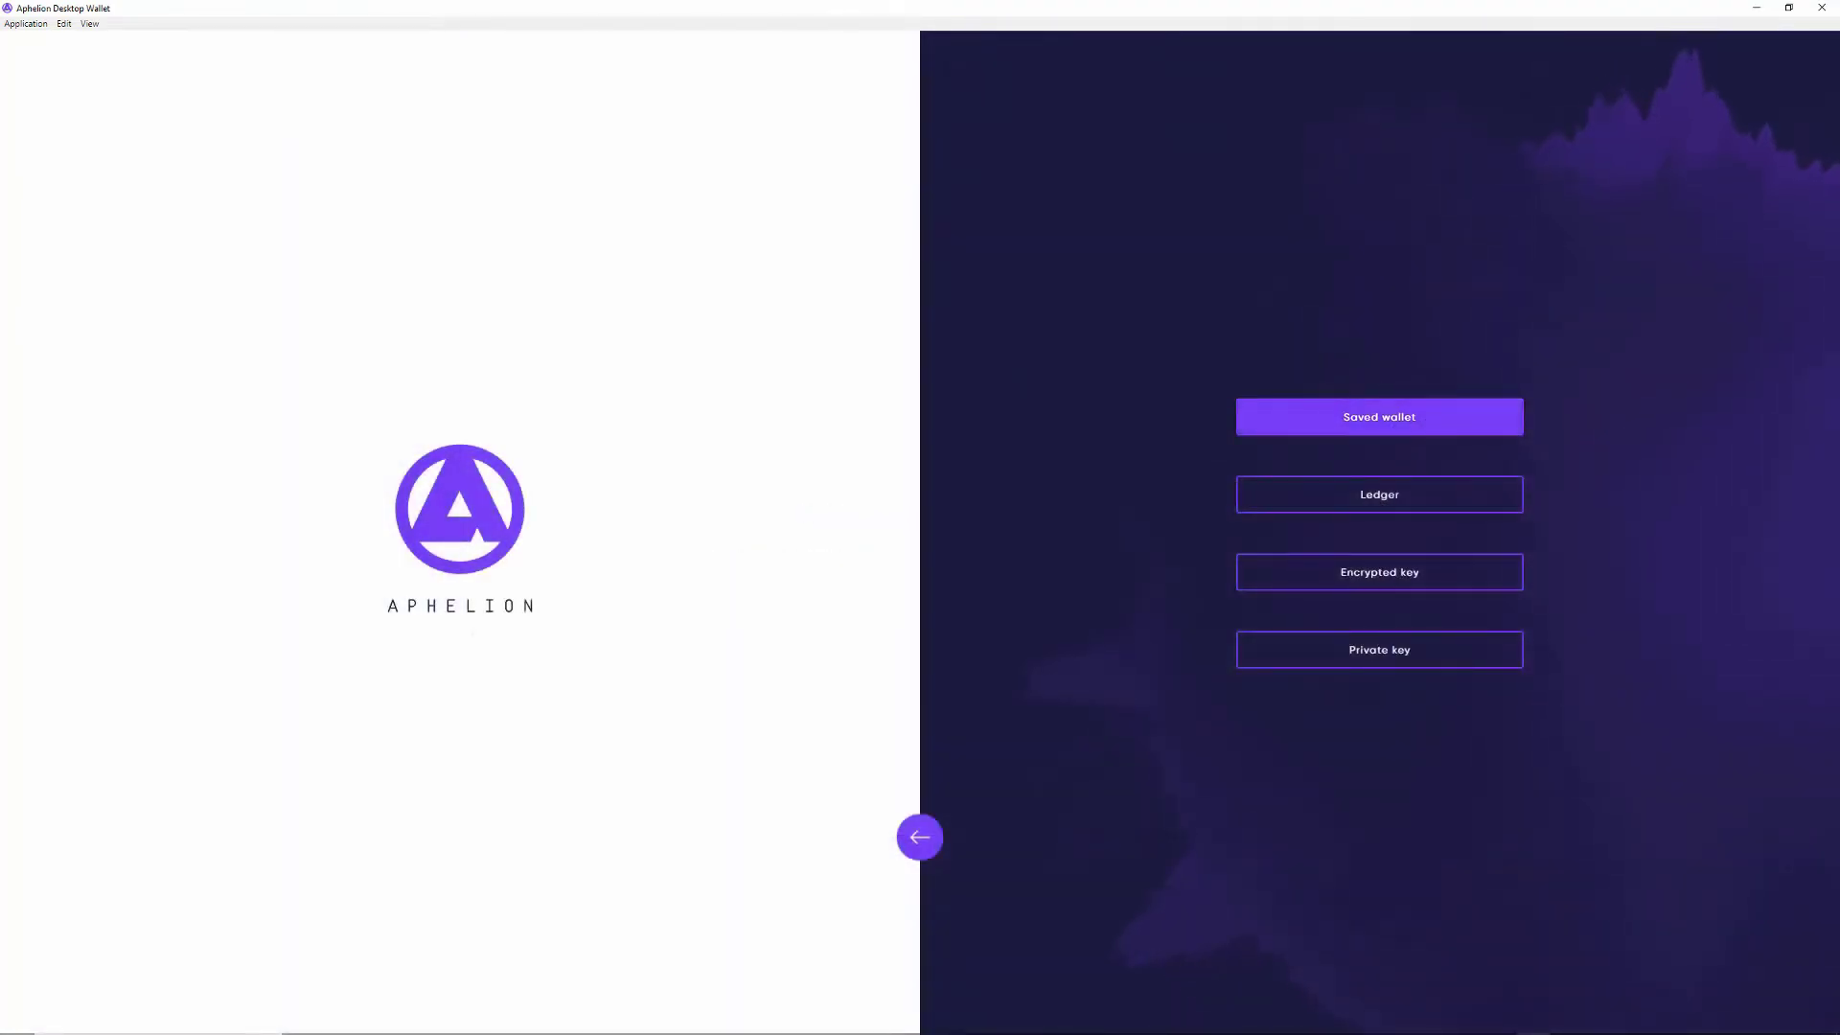
Step: Log back in via Saved wallet, choosing sample and entering its passphrase
click(1380, 414)
click(1380, 466)
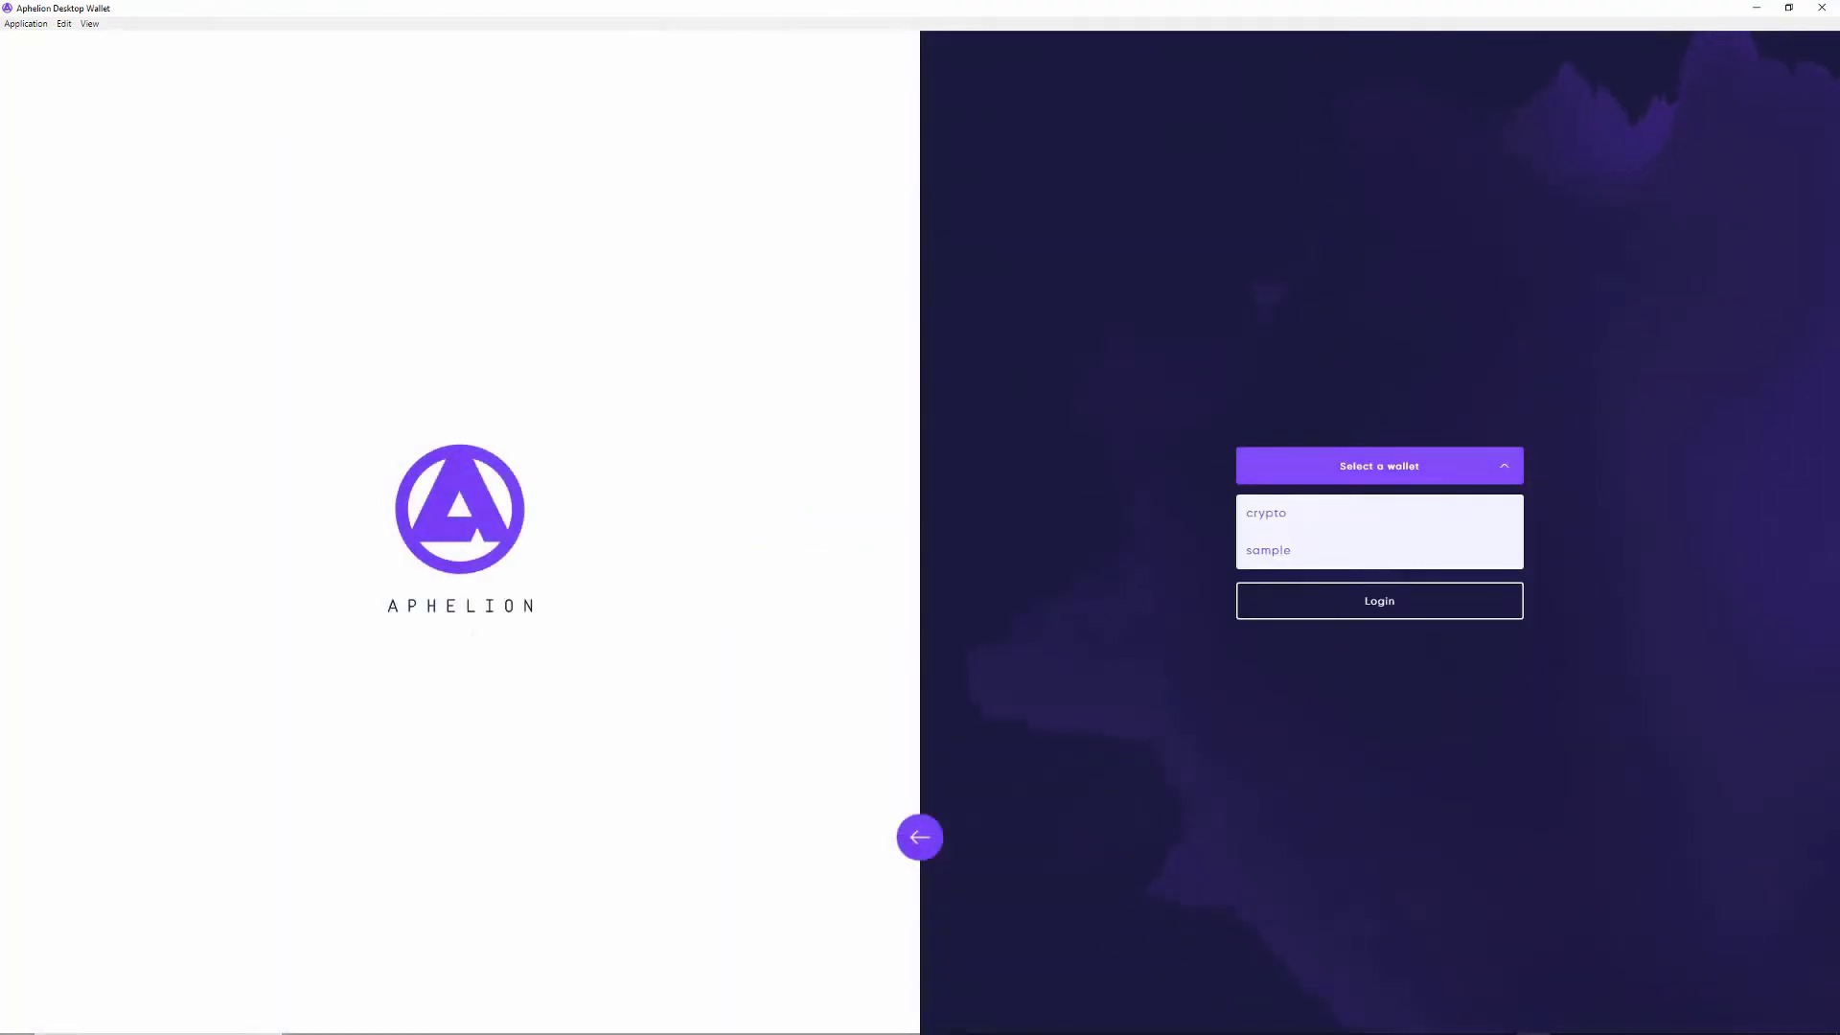
key(Return)
text(••••••••)
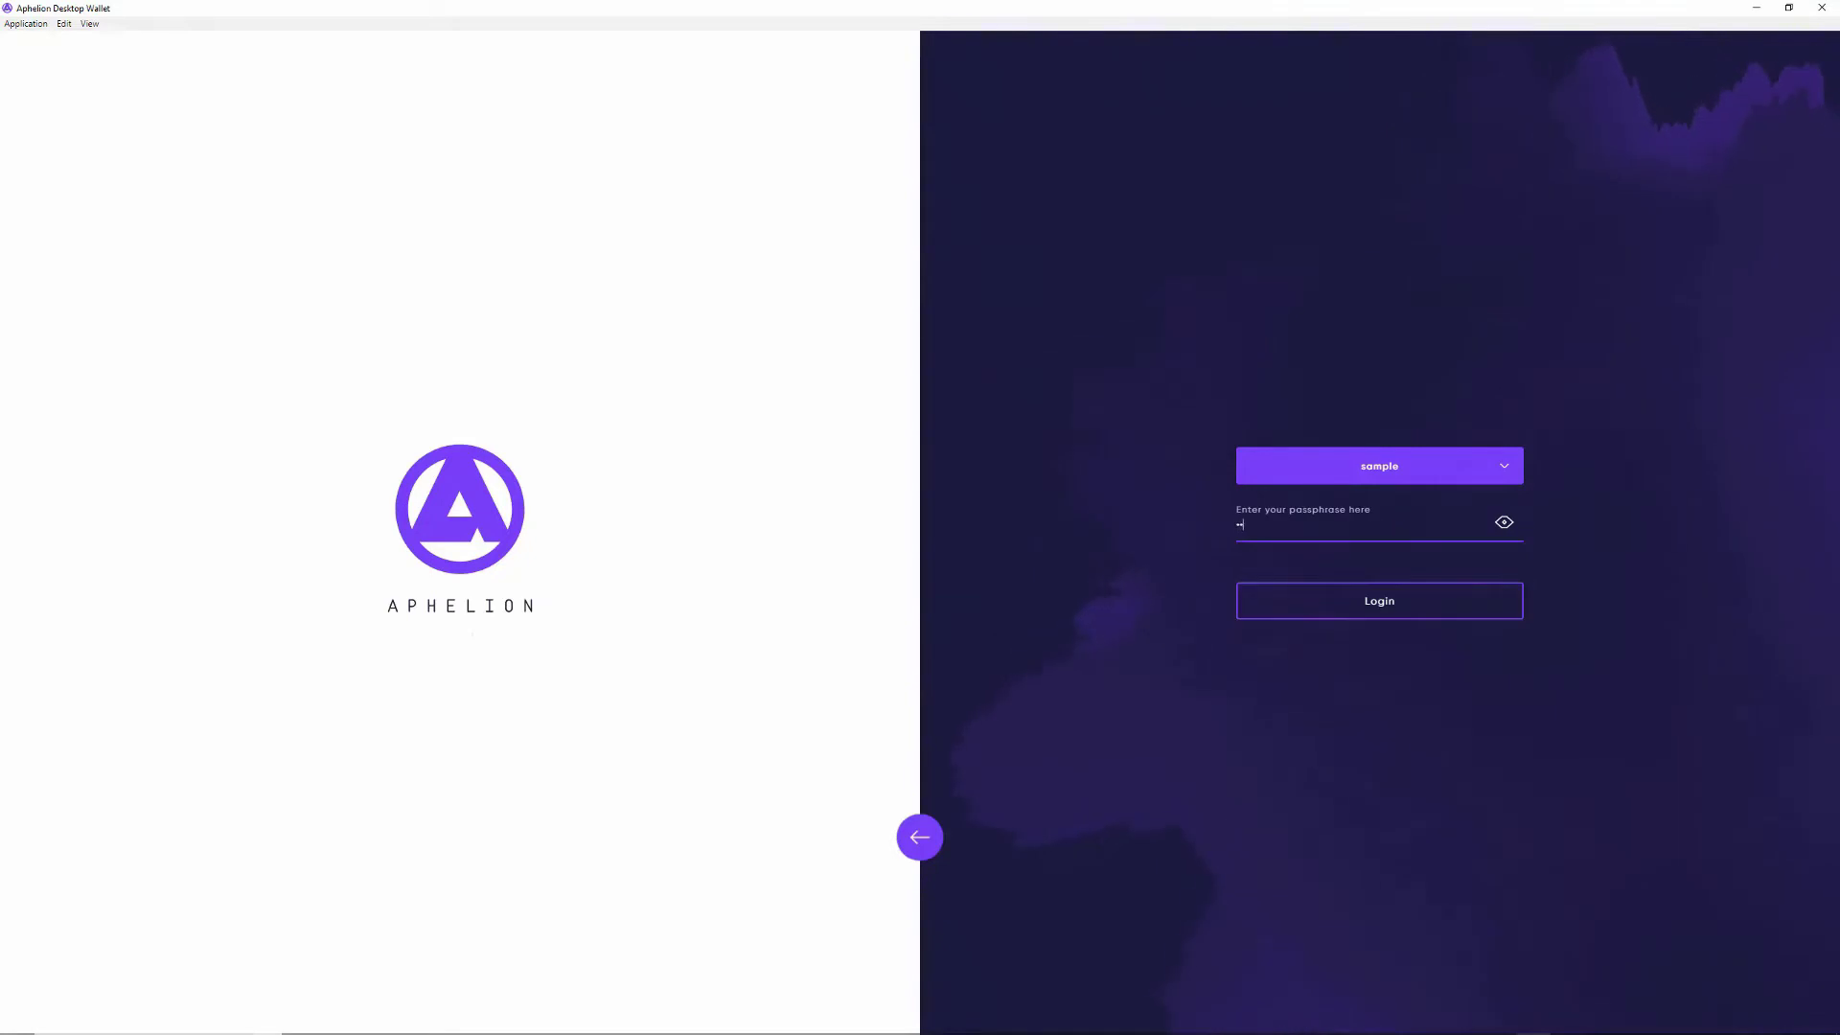
key(Return)
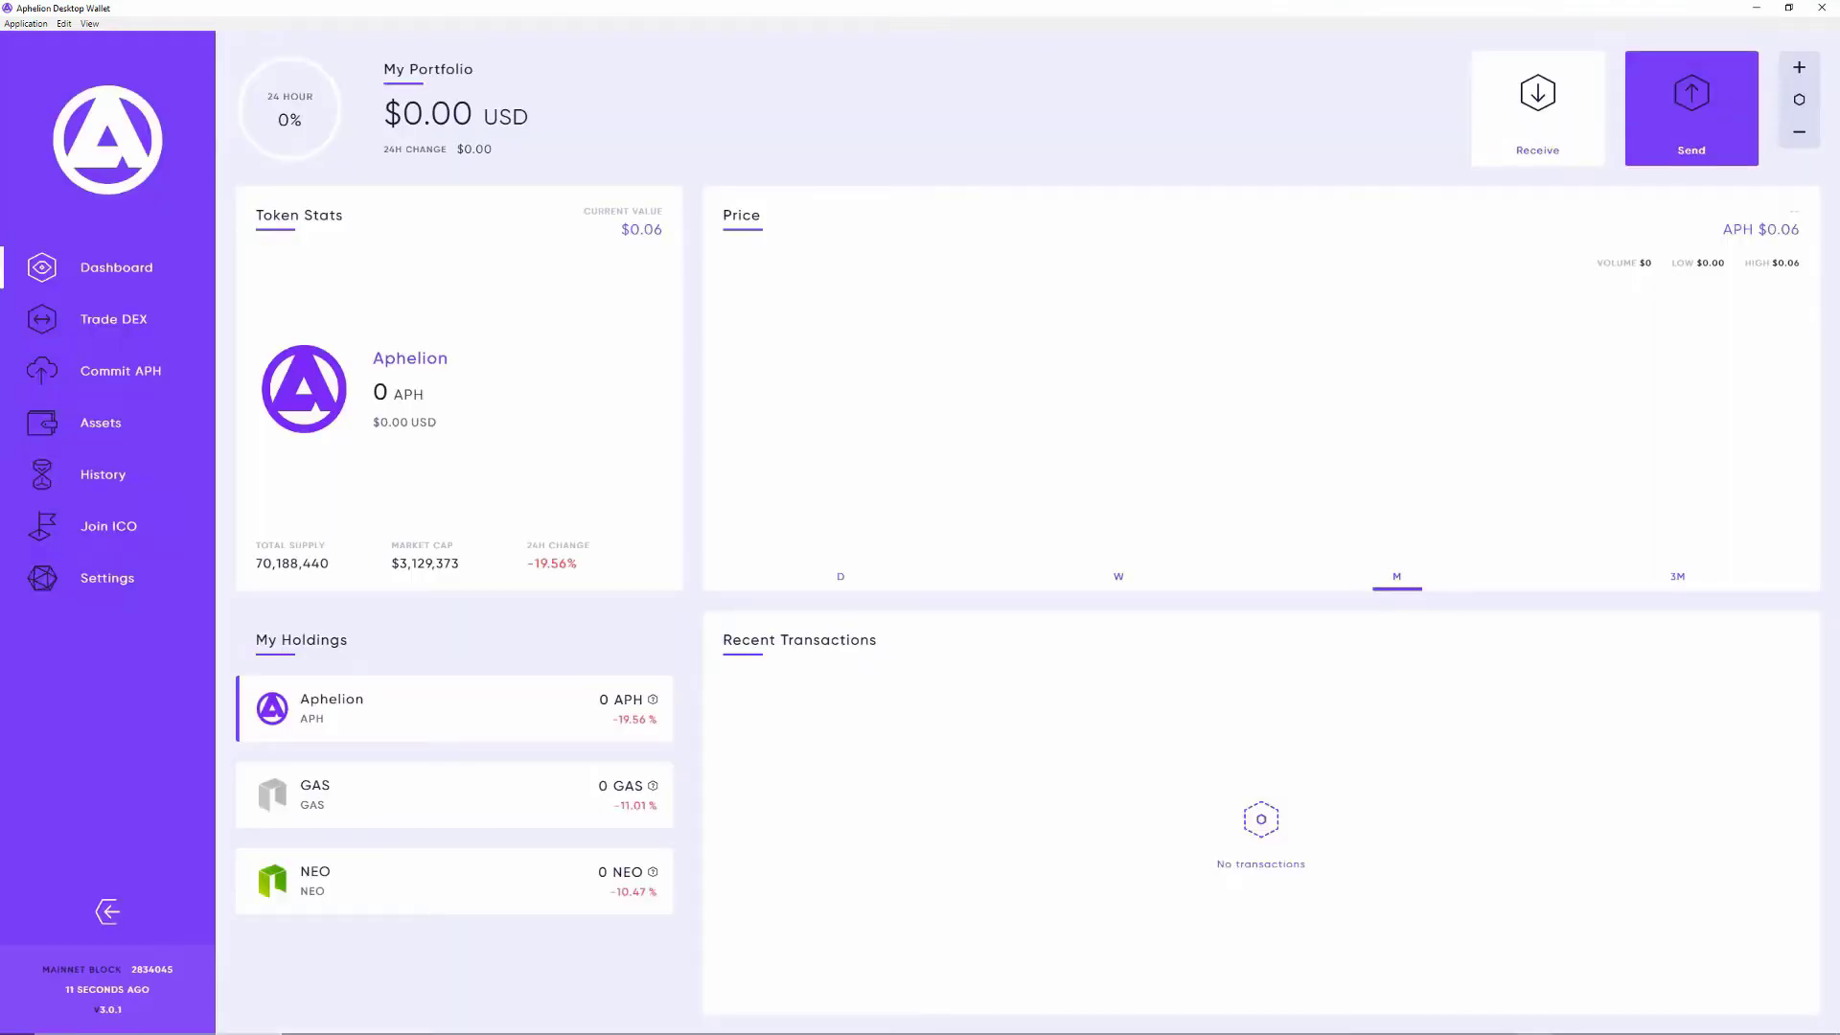
Step: Expand and collapse the details of the latest -10,000 APH transaction
click(108, 526)
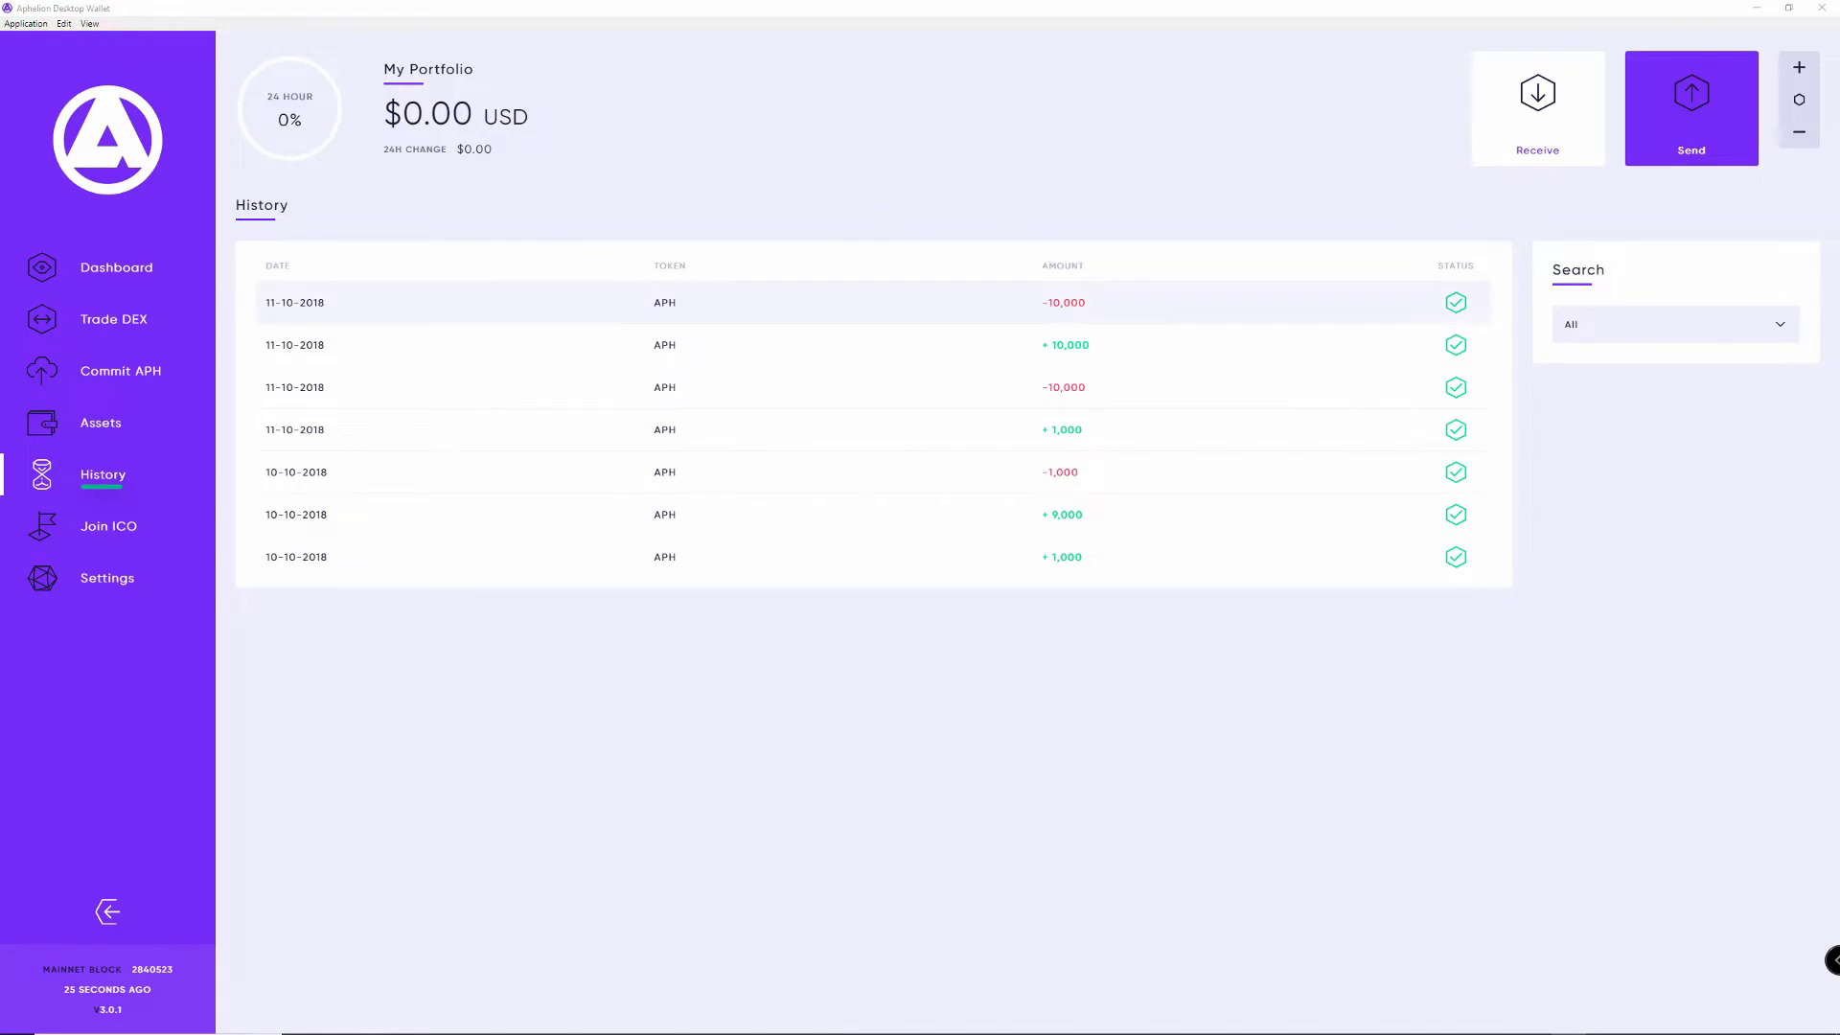
click(863, 302)
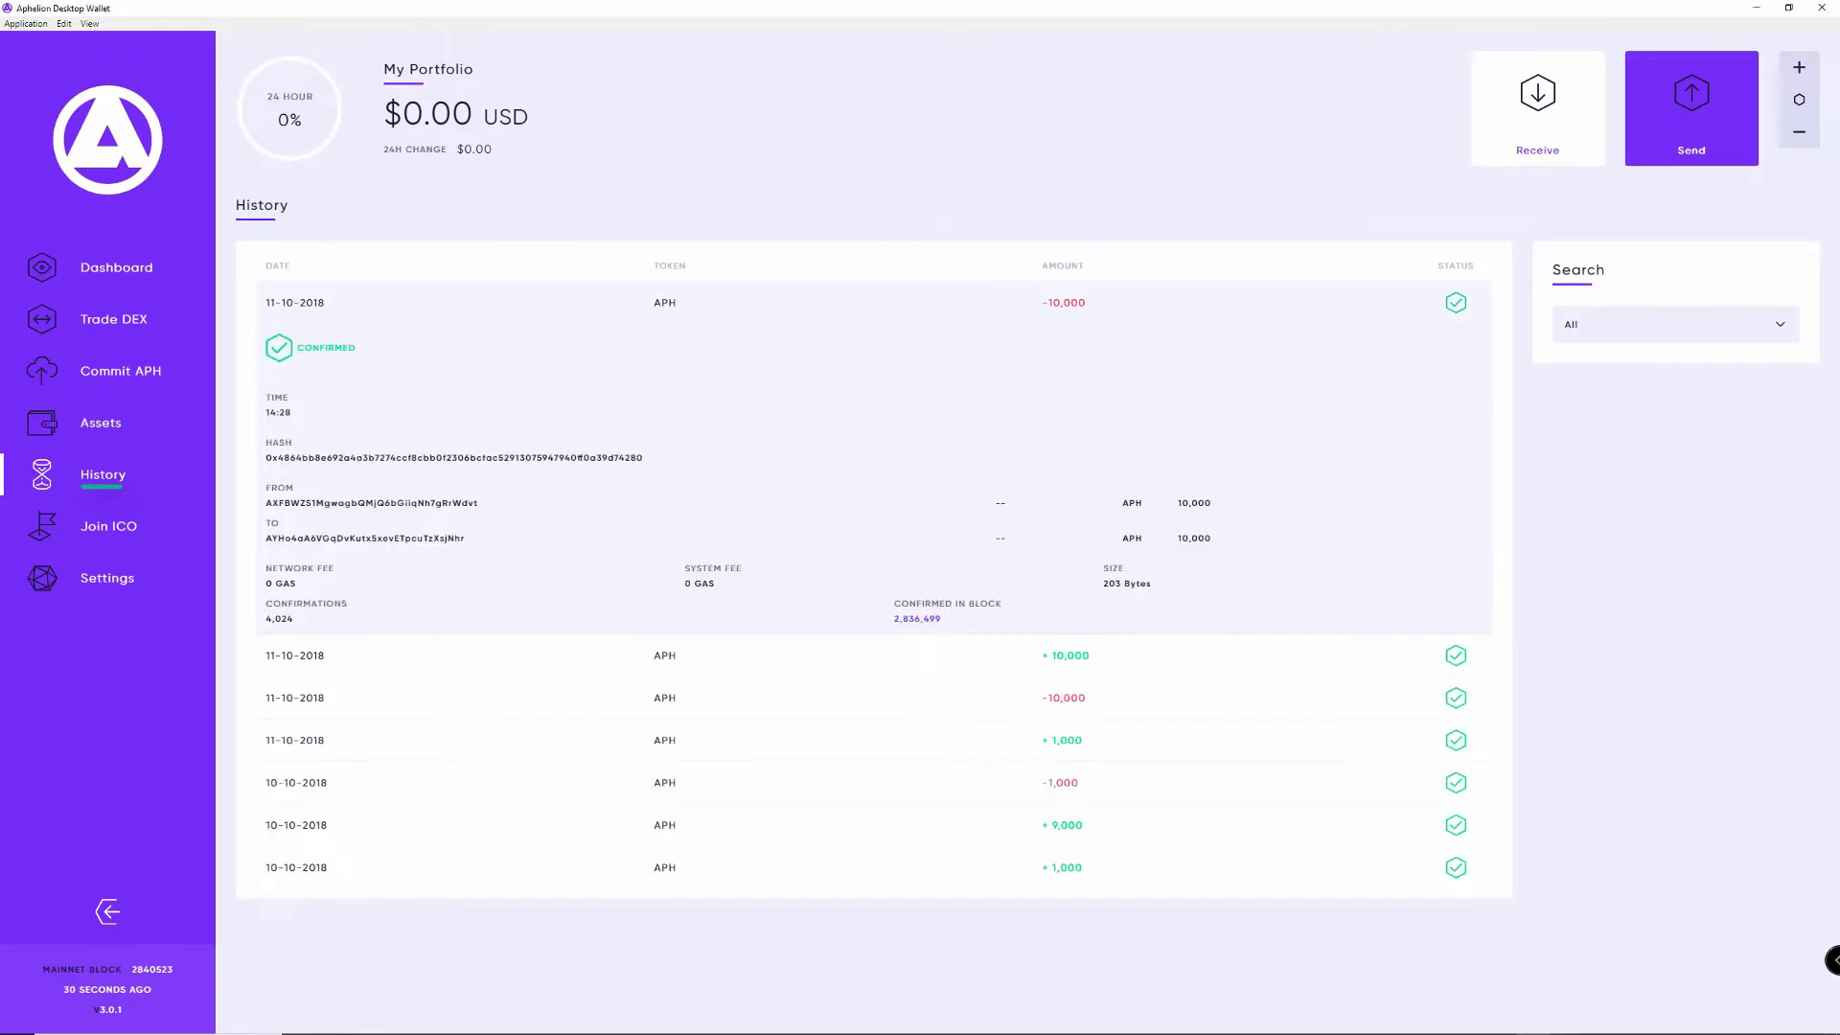
click(863, 301)
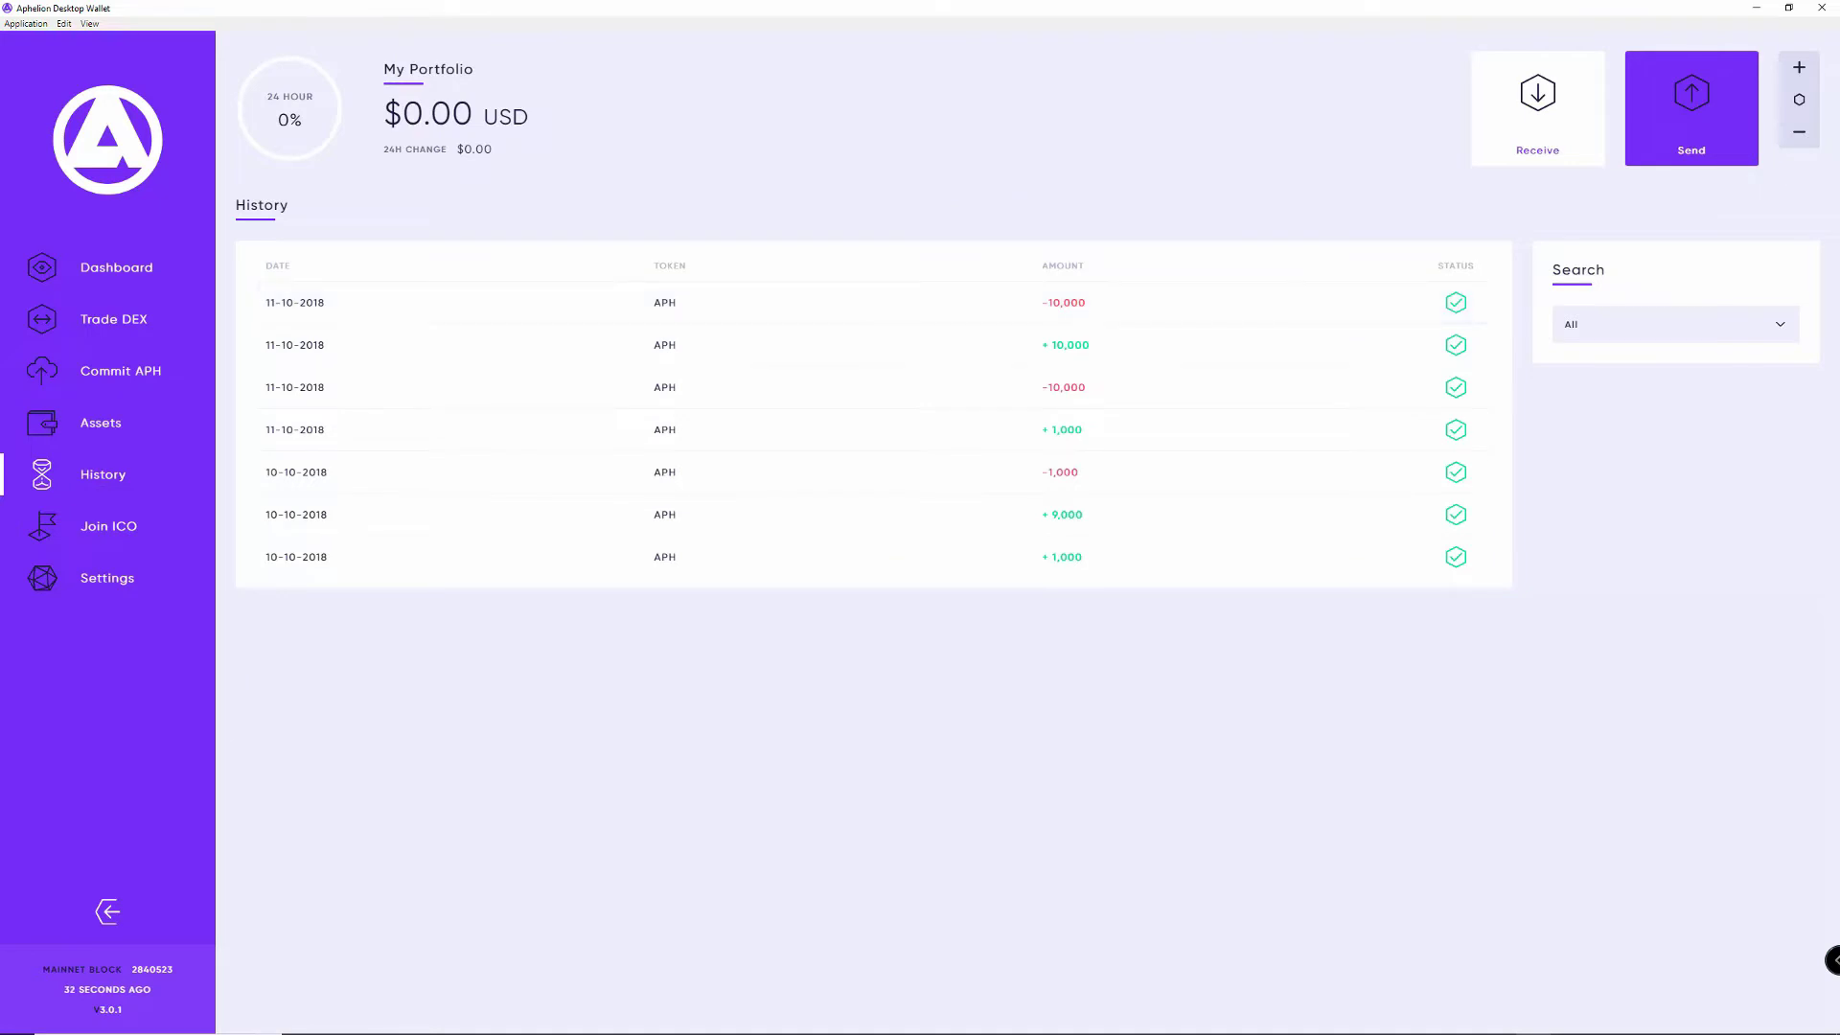
Step: Set the history filter to a Custom date range and open the From date calendar
click(1675, 324)
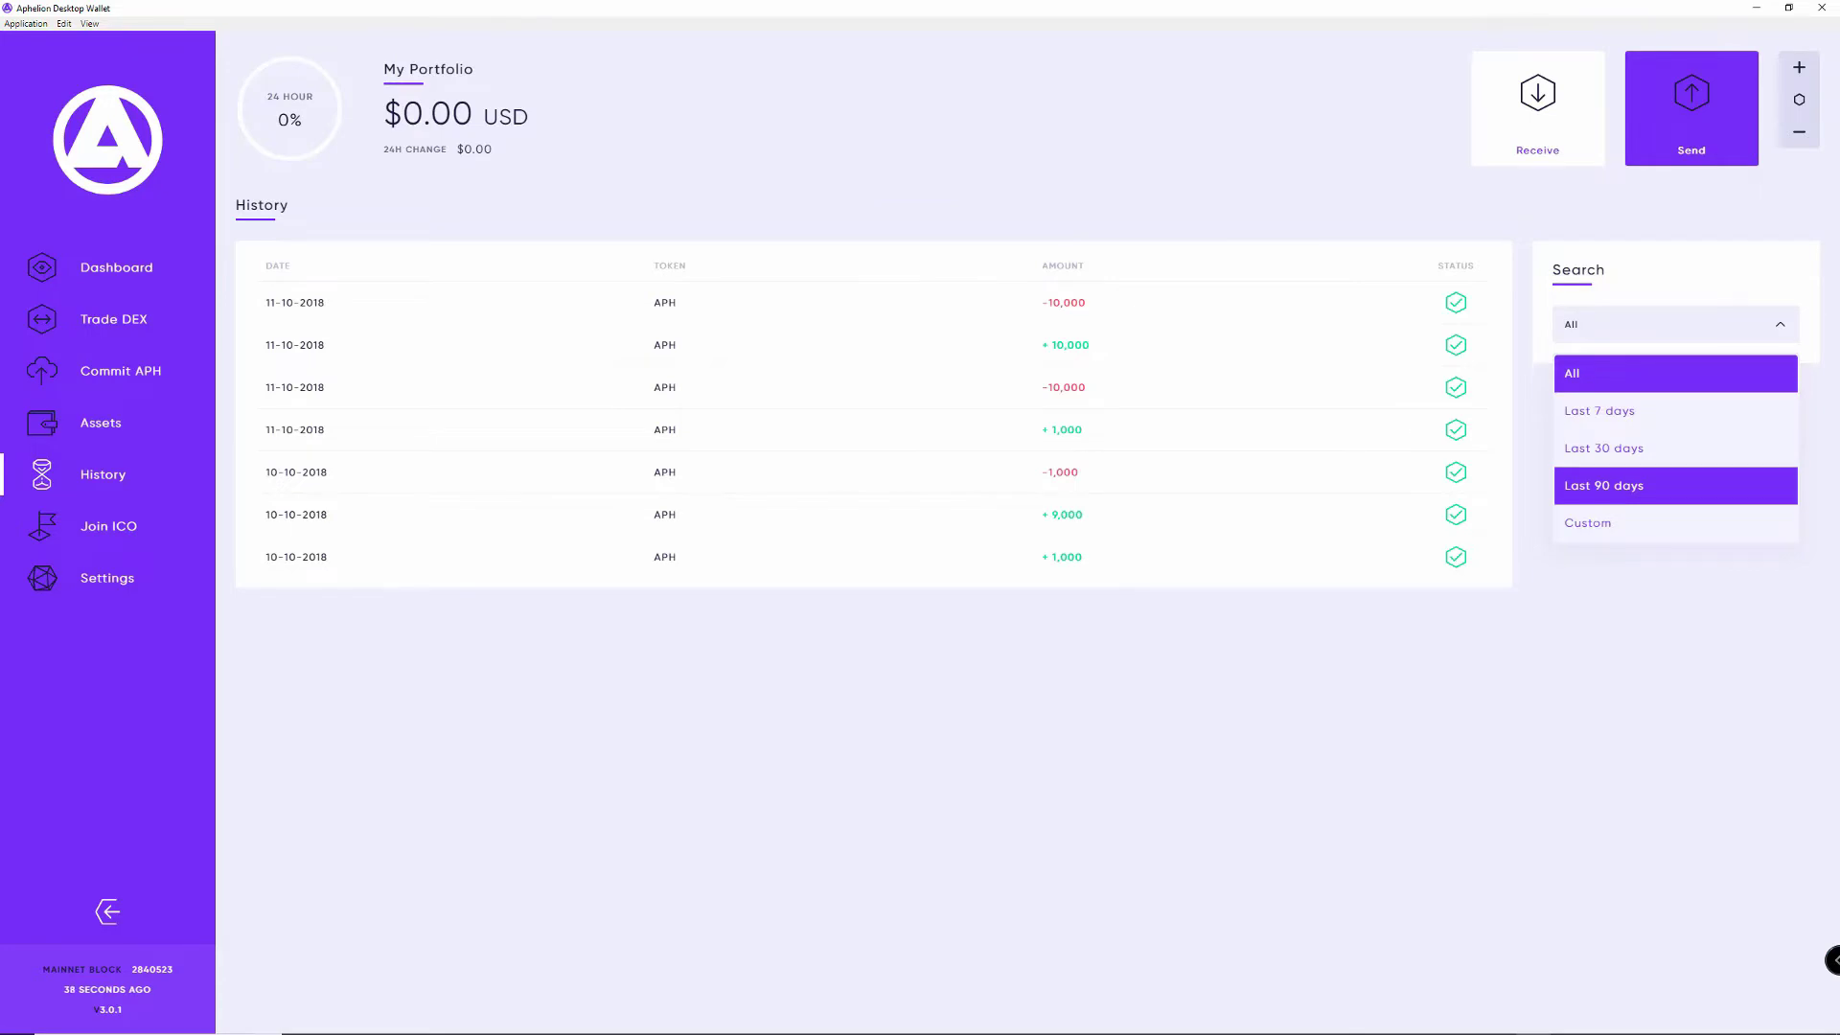
key(Down)
key(Return)
key(Tab)
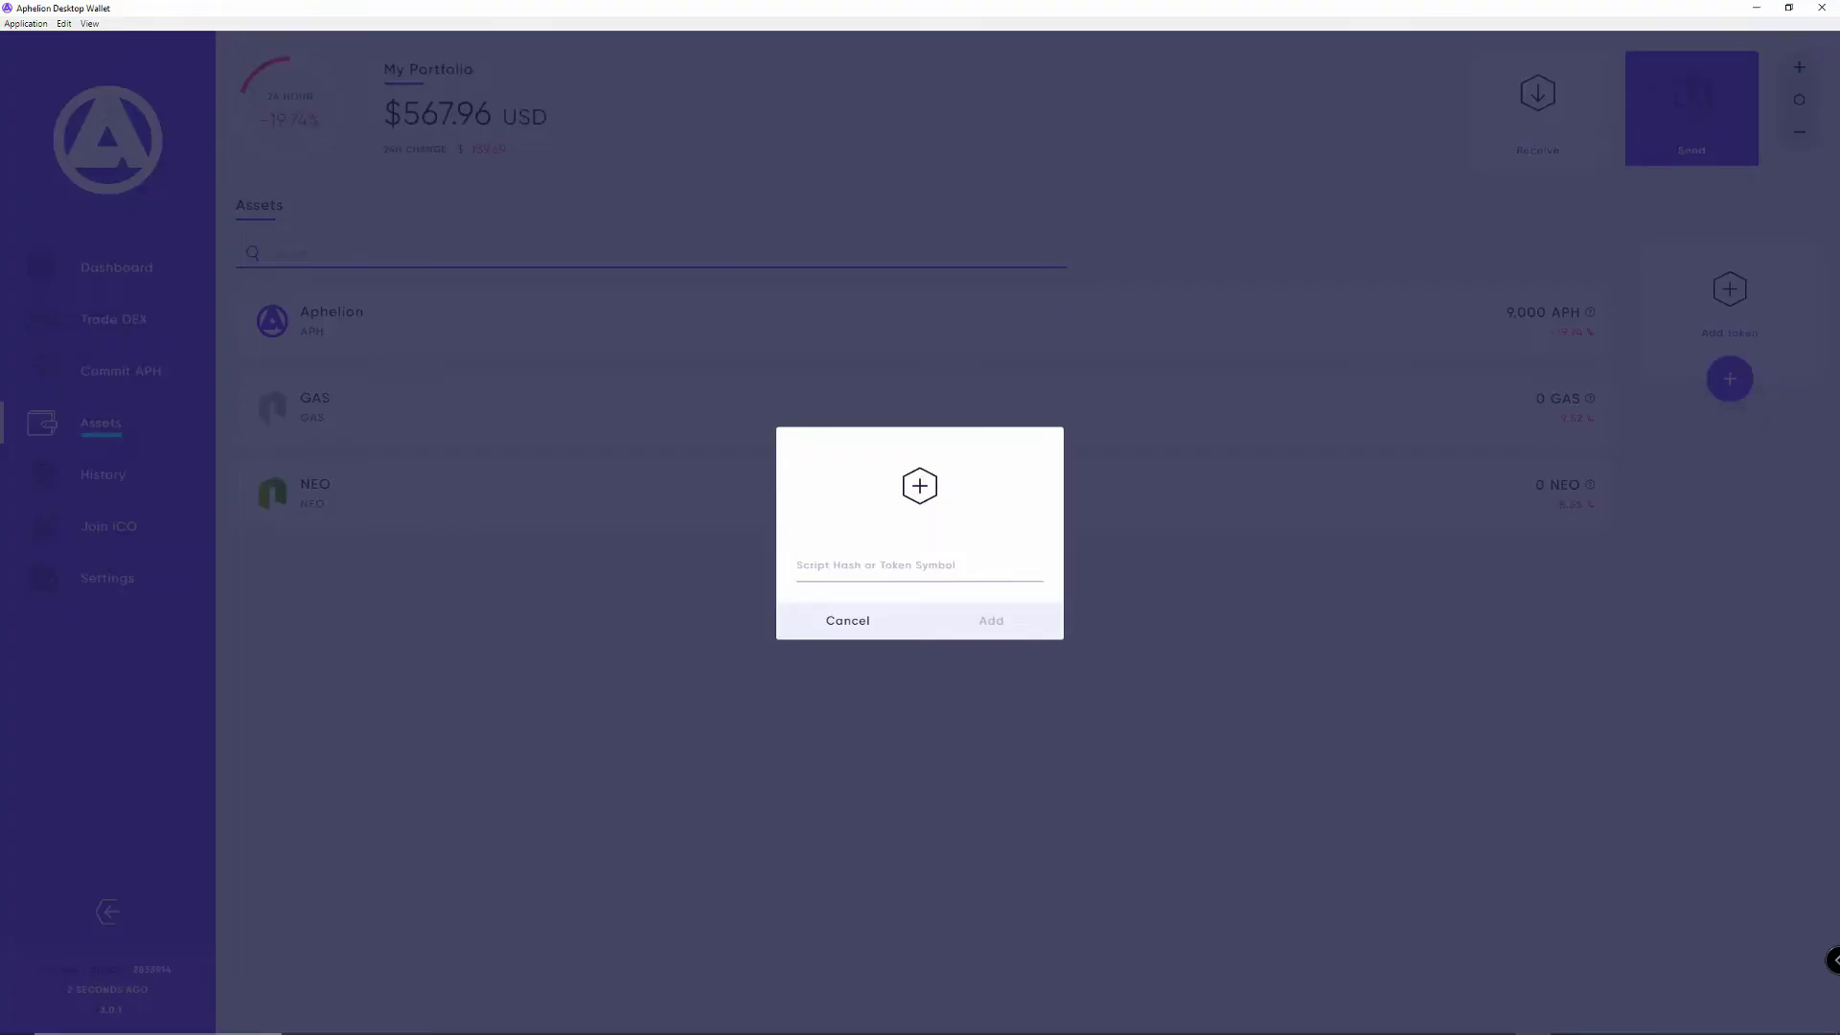
Step: Add the Moonlight Lux token by entering the symbol LX, then remove its row
click(796, 566)
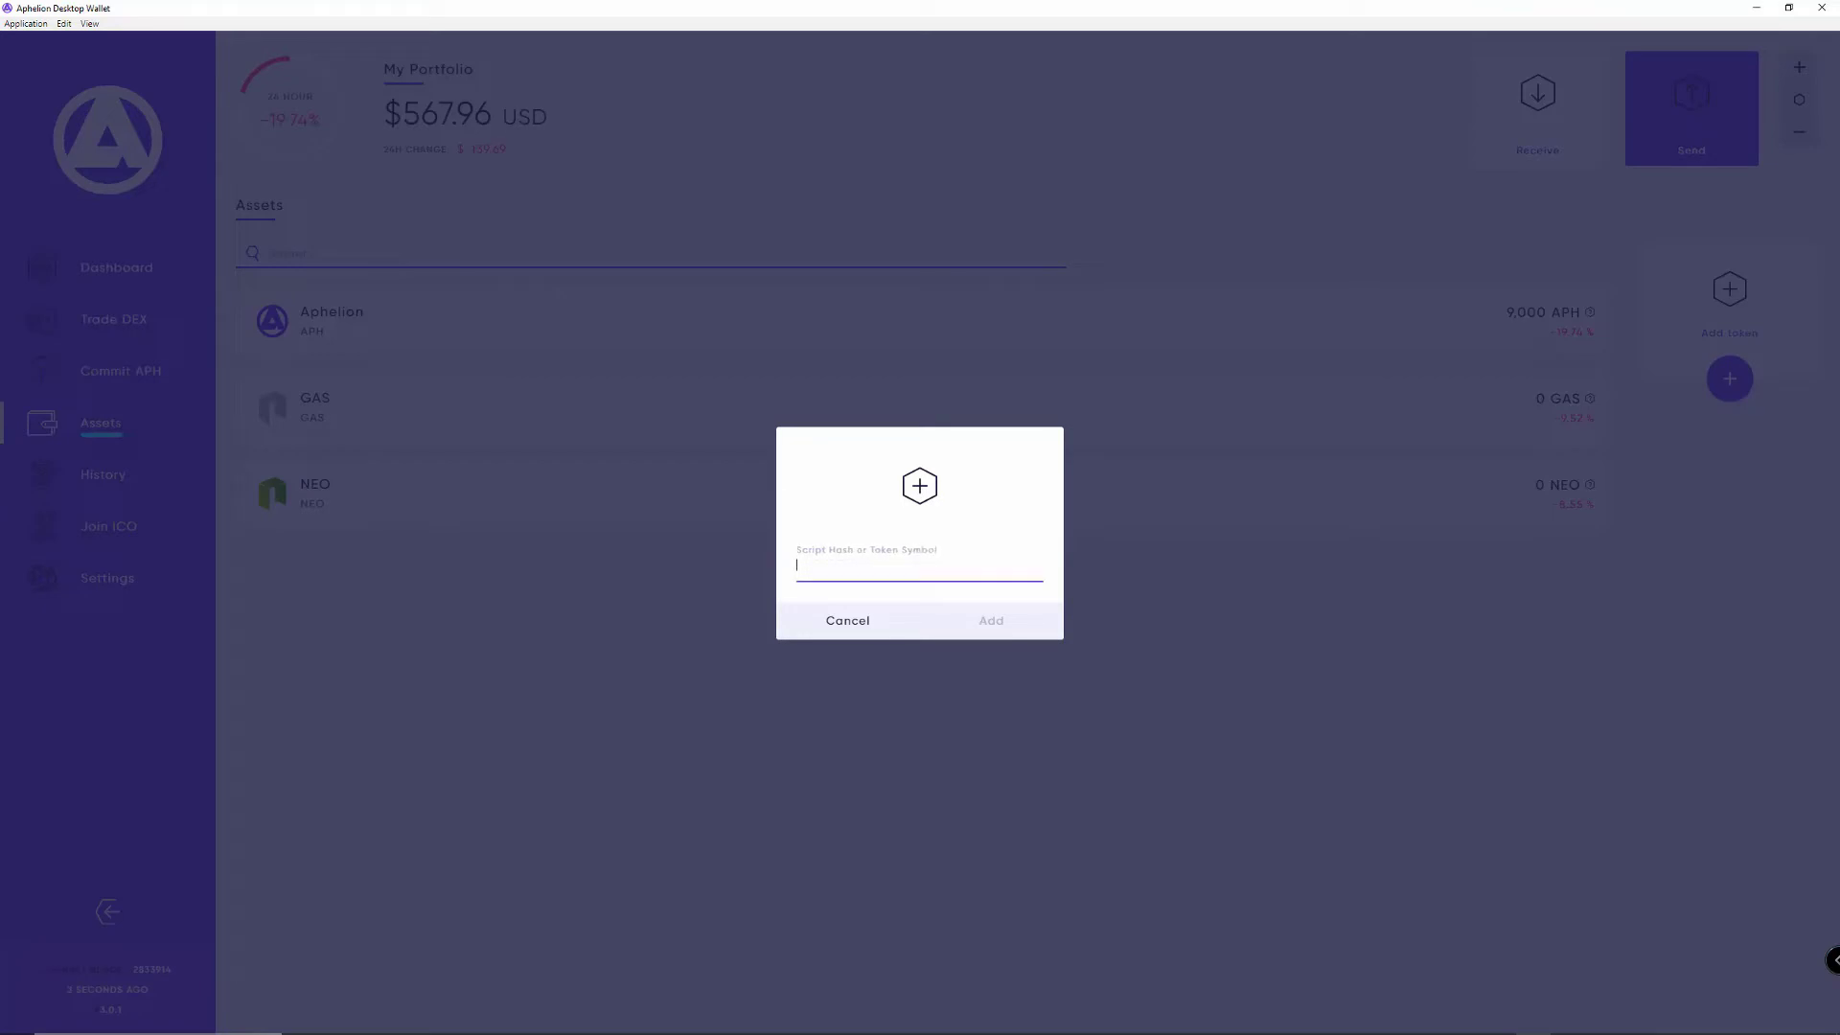
text(lx)
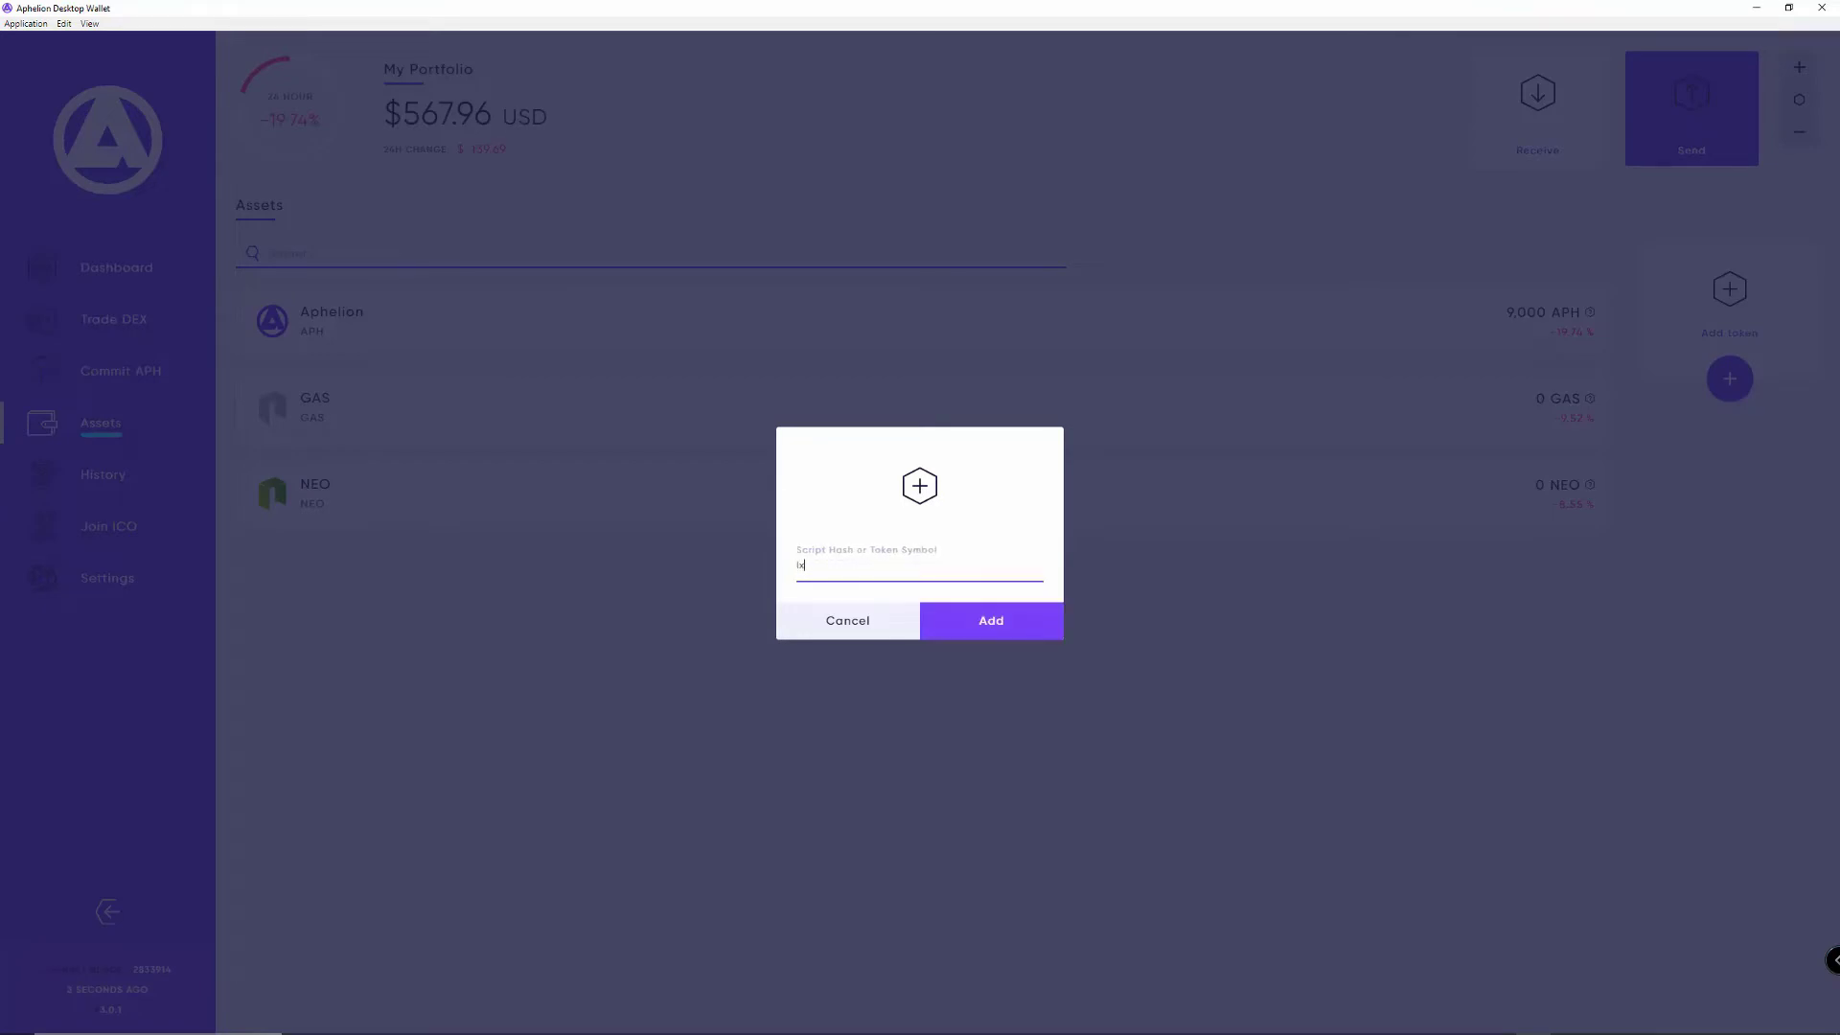
key(Return)
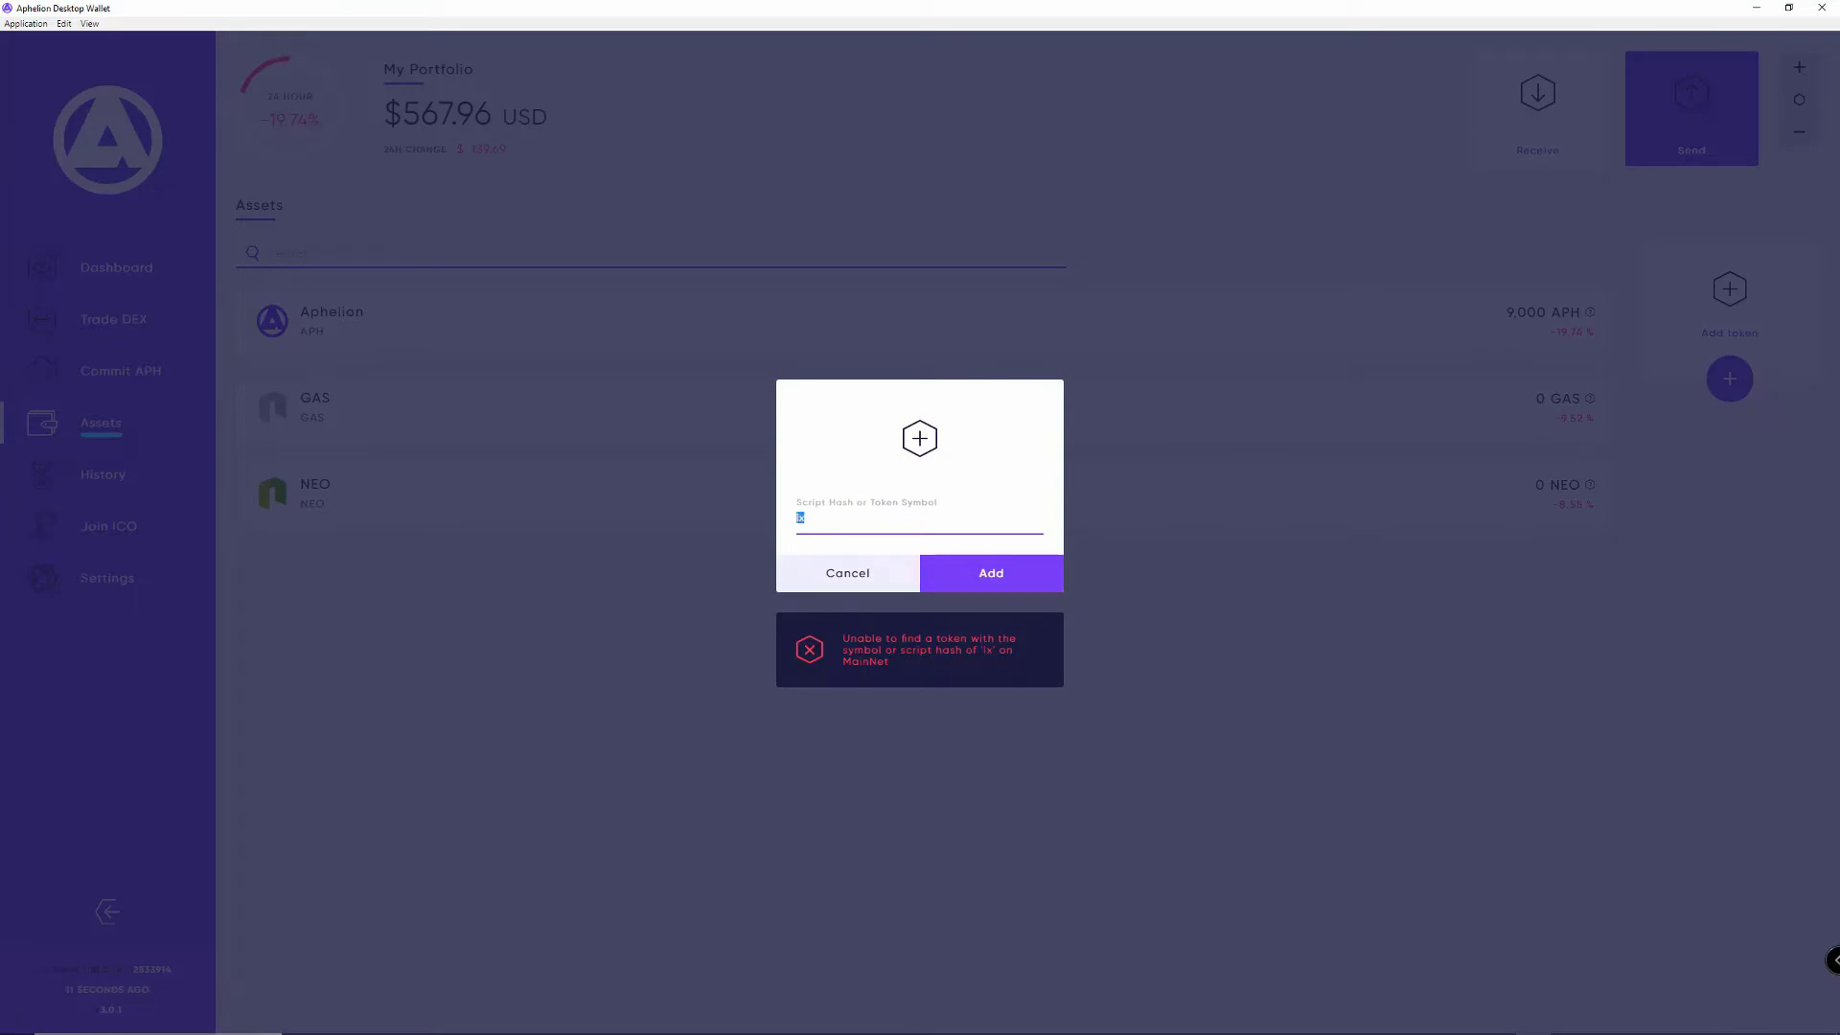
text(X)
key(Return)
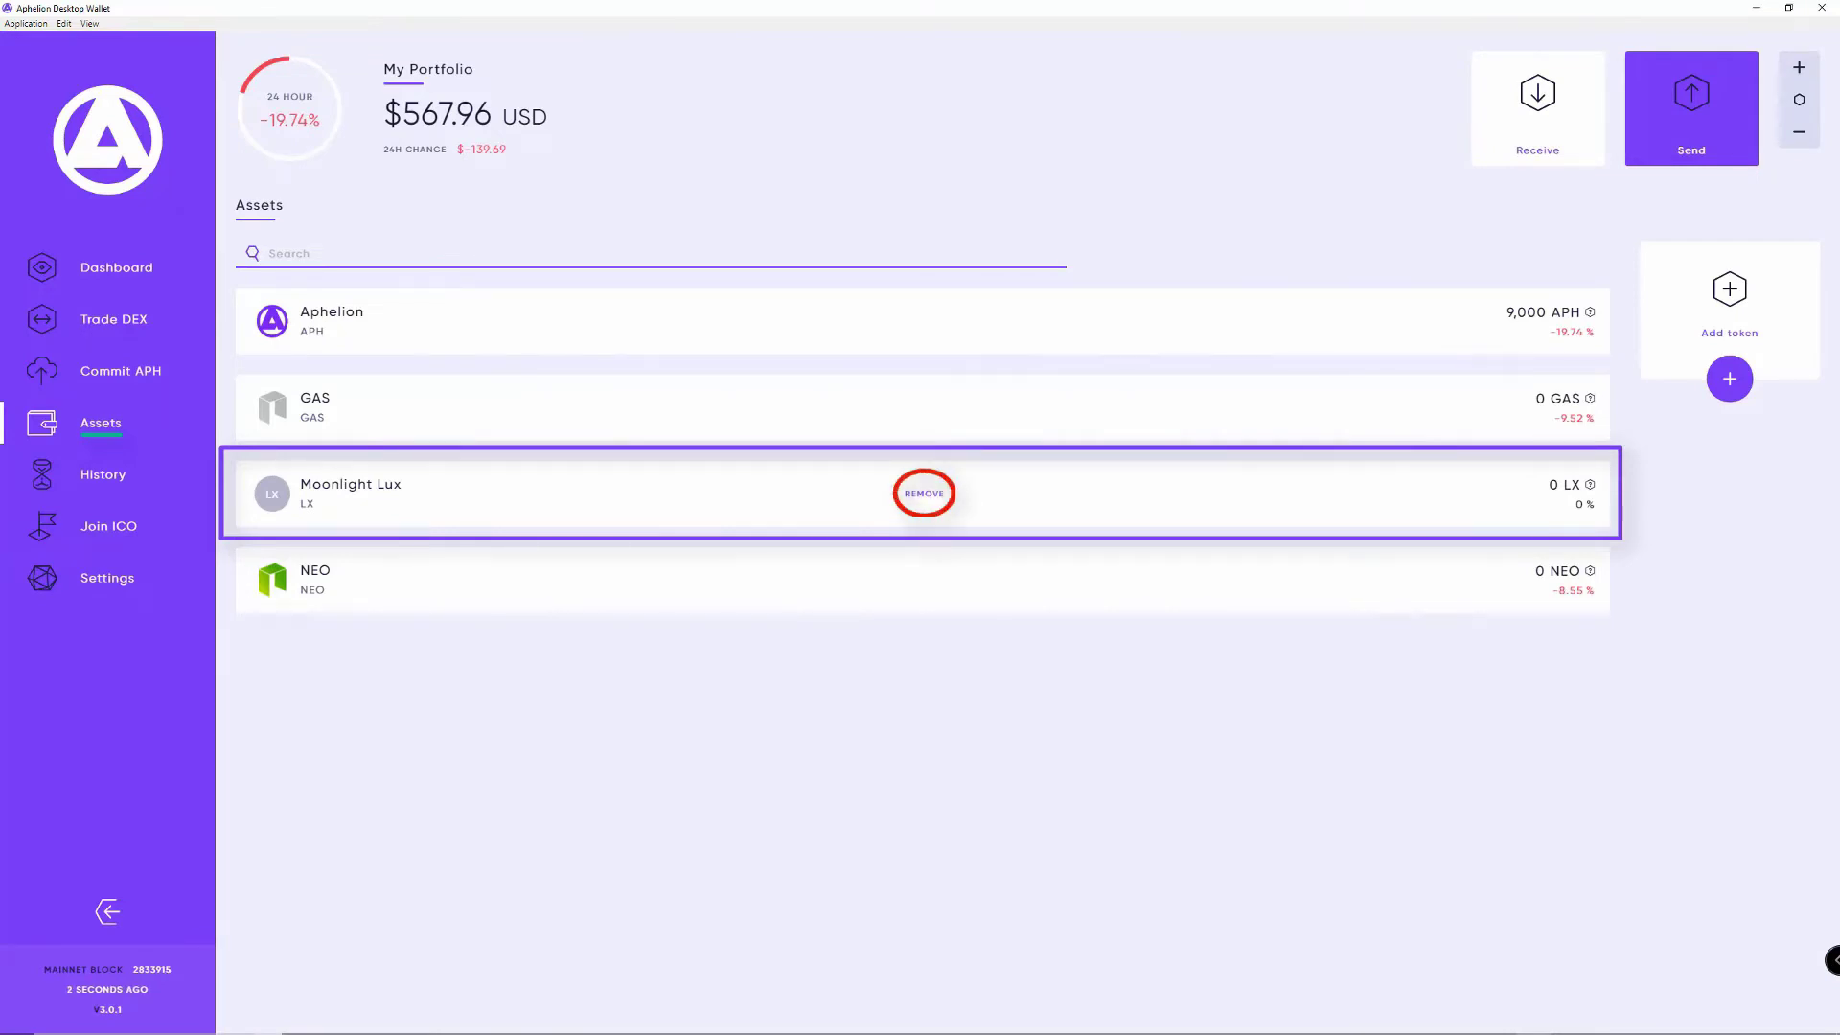
click(924, 494)
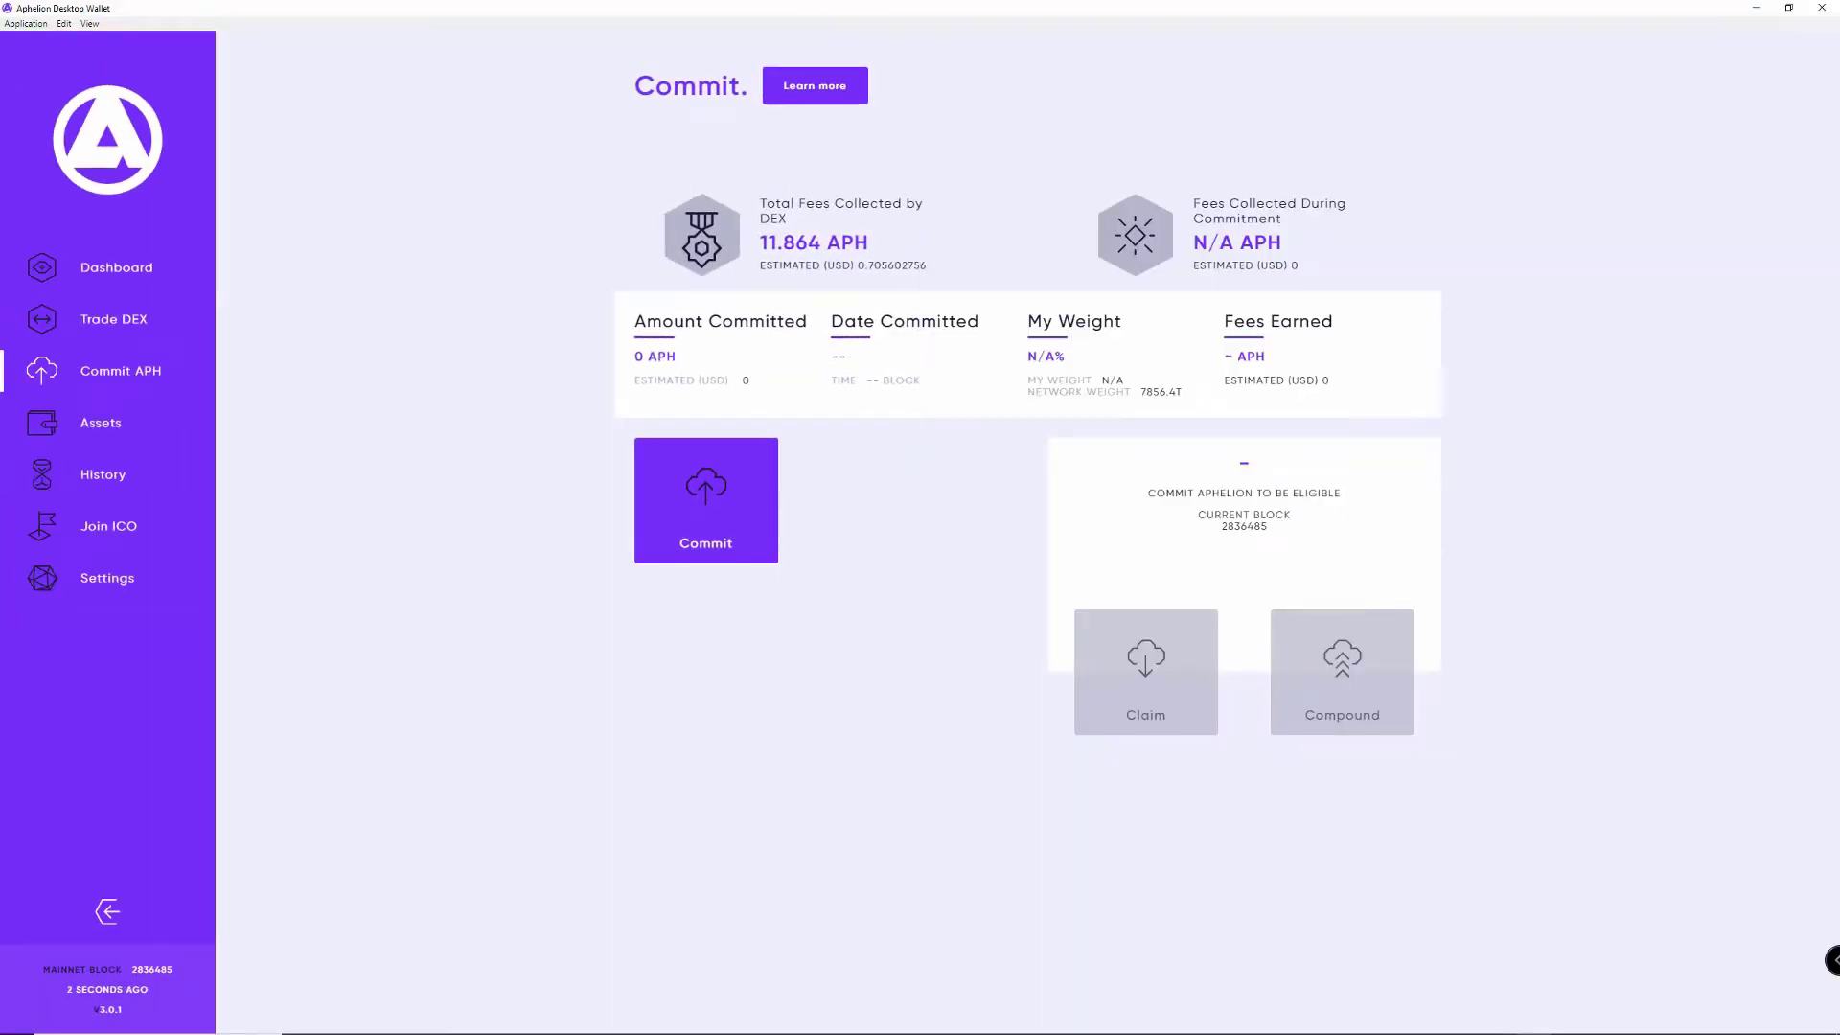
Step: Commit the MAX amount of 10000 APH
click(728, 513)
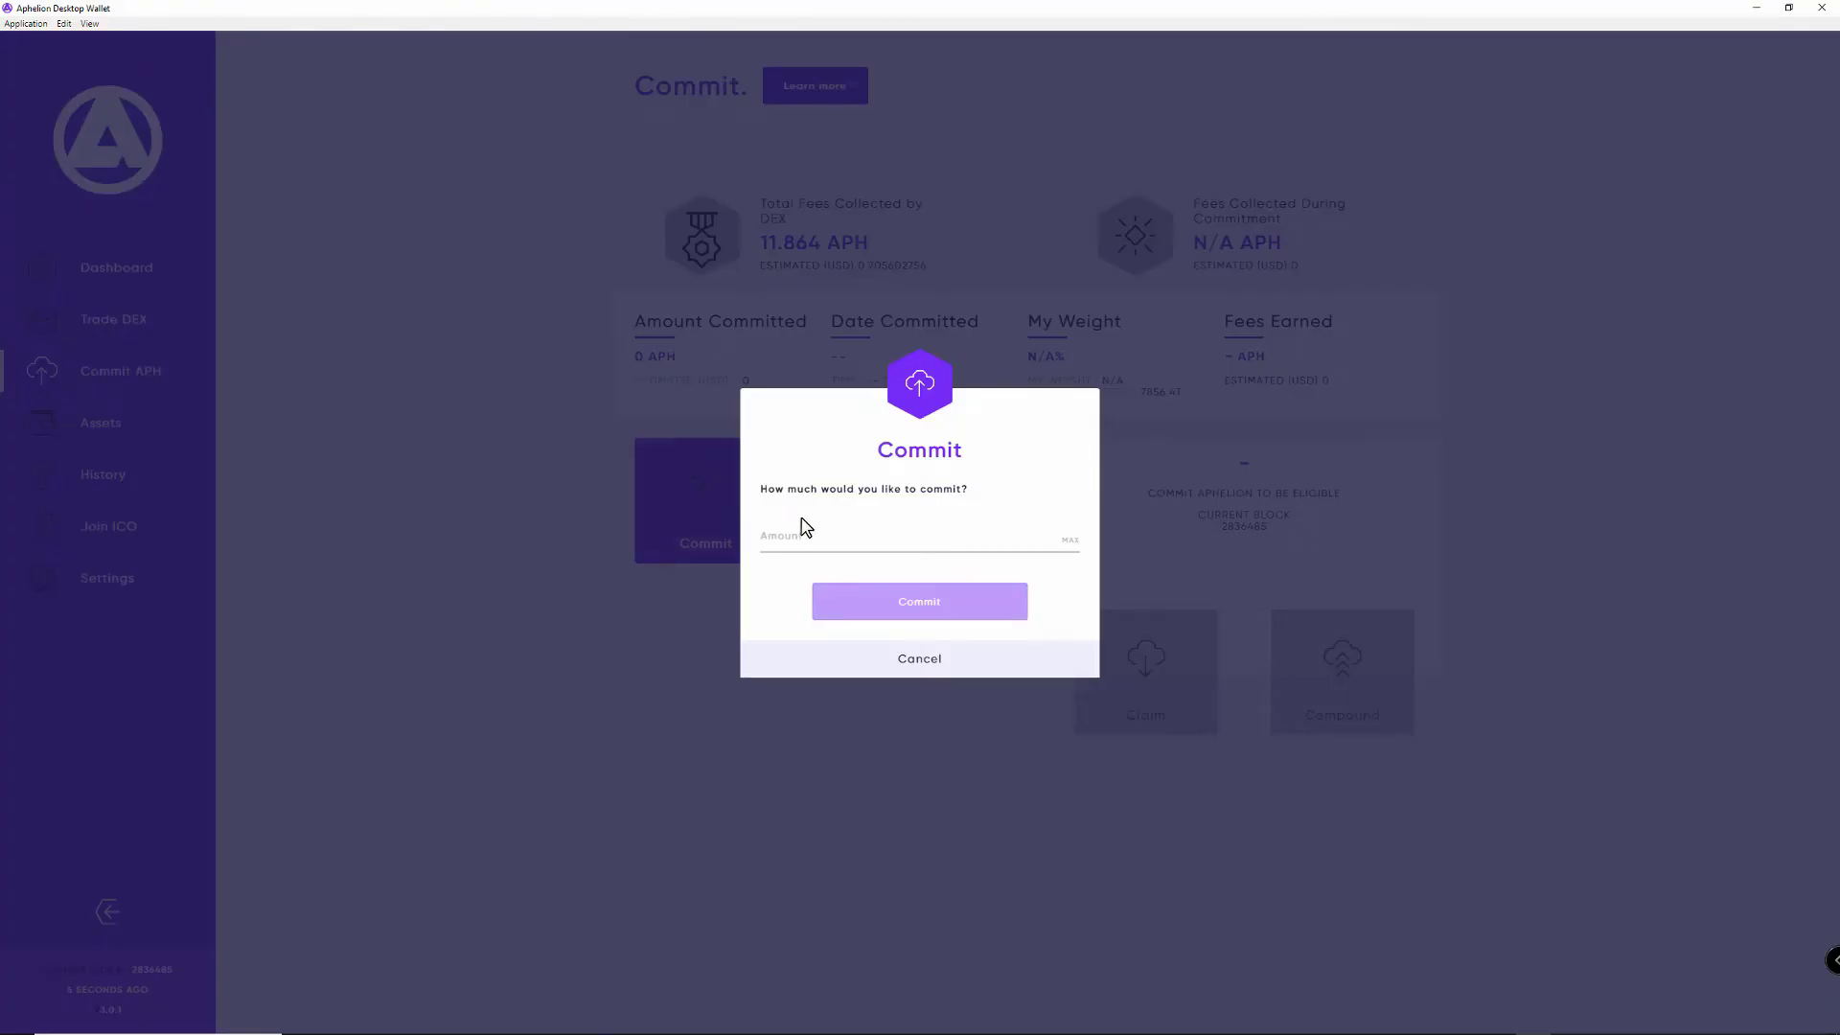
click(1071, 541)
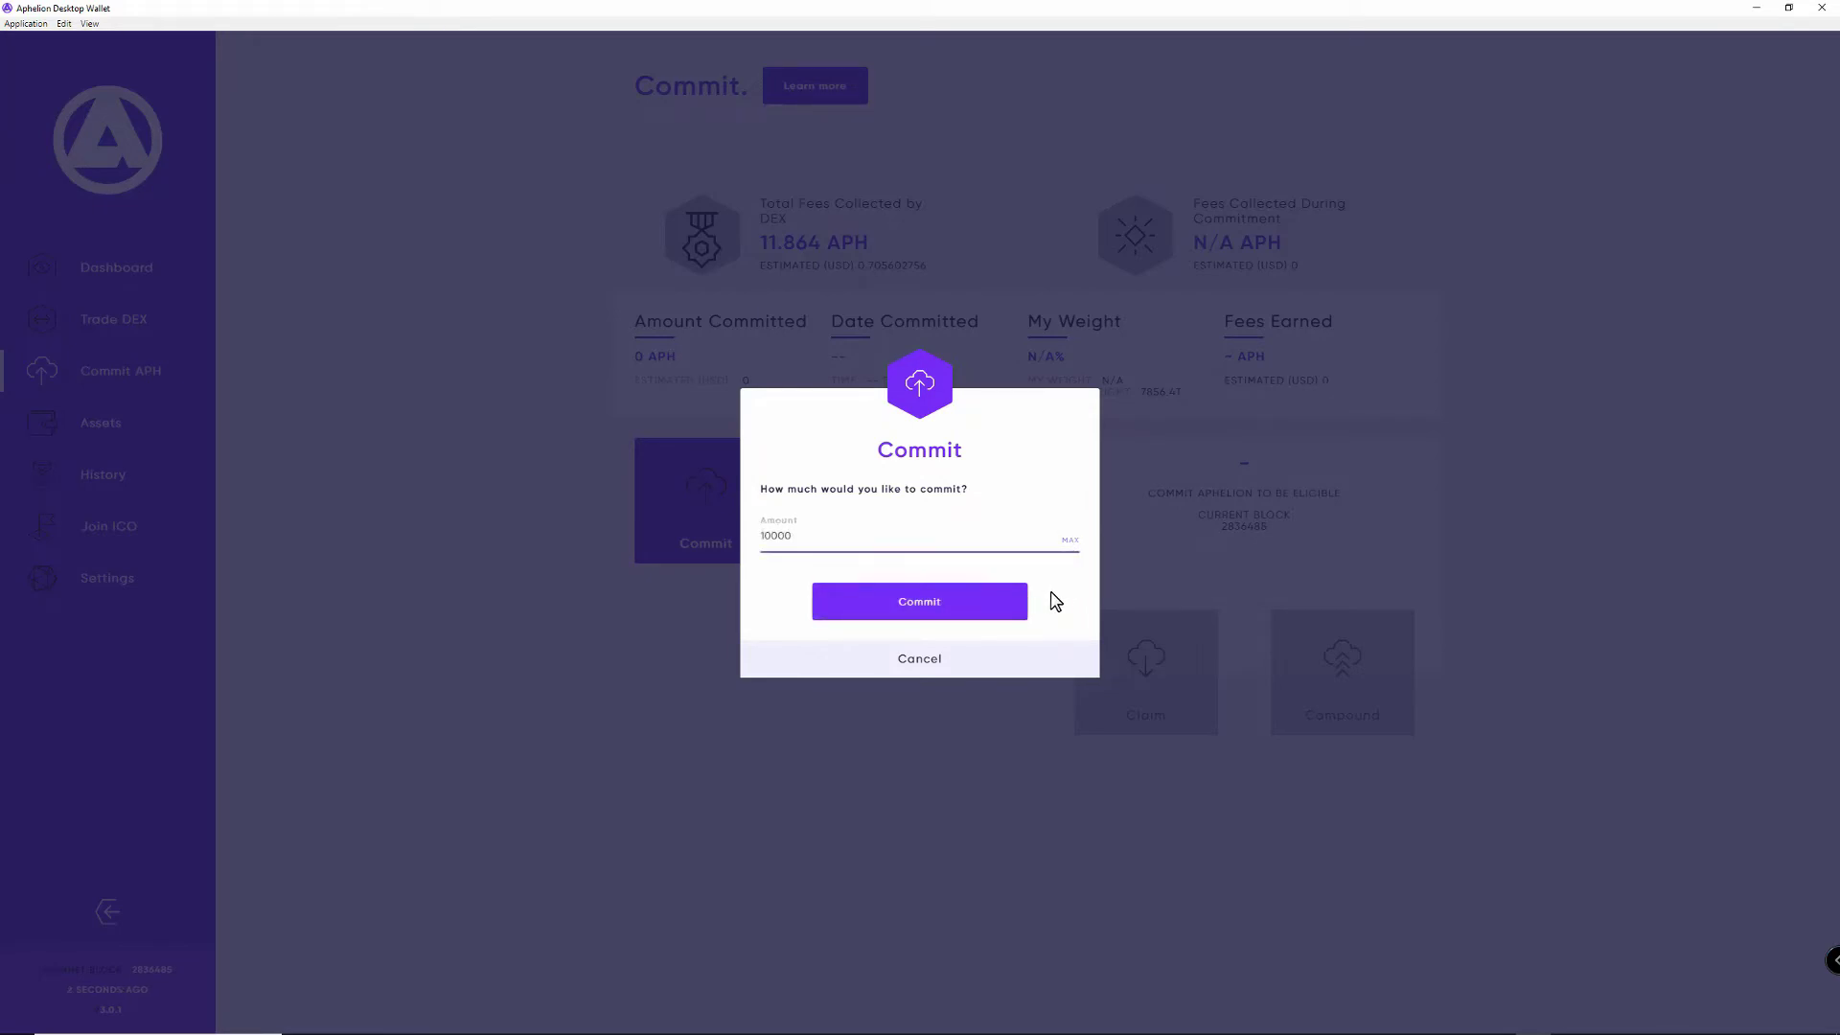
click(918, 604)
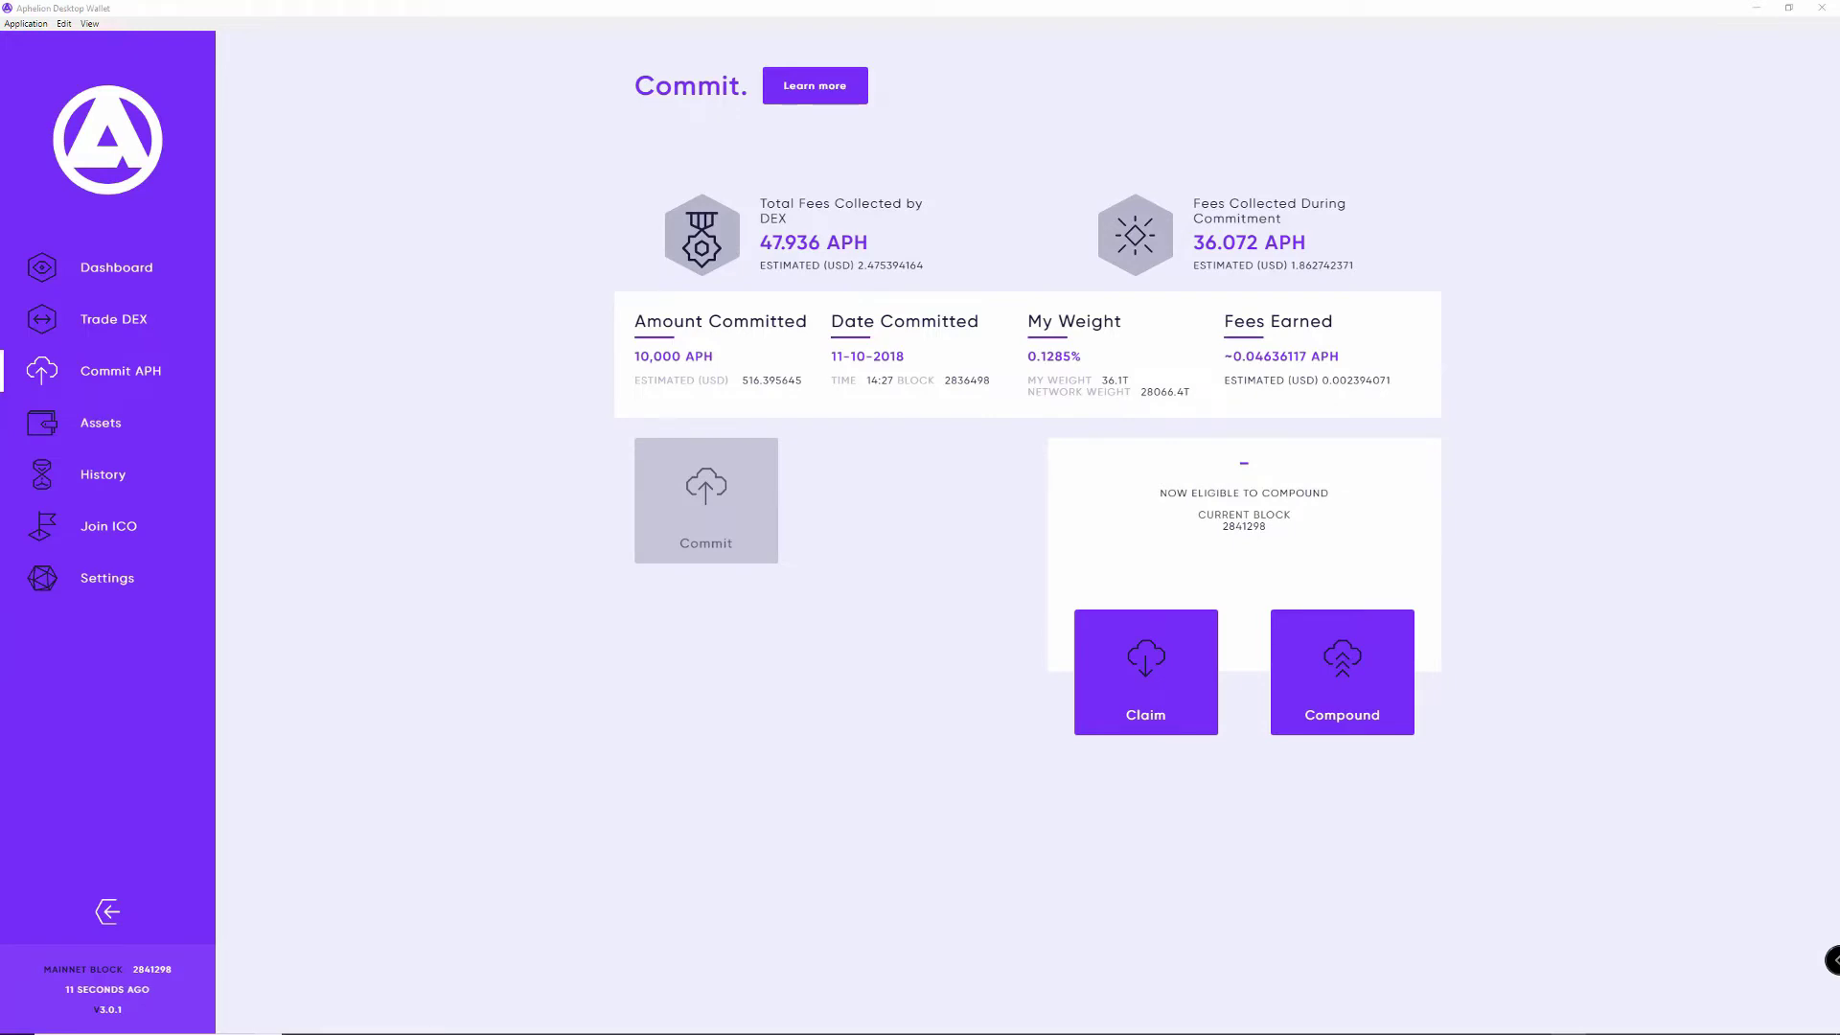
Step: Compound the 0.04636117 APH in earned fees into the 10,000 APH commitment
click(1339, 686)
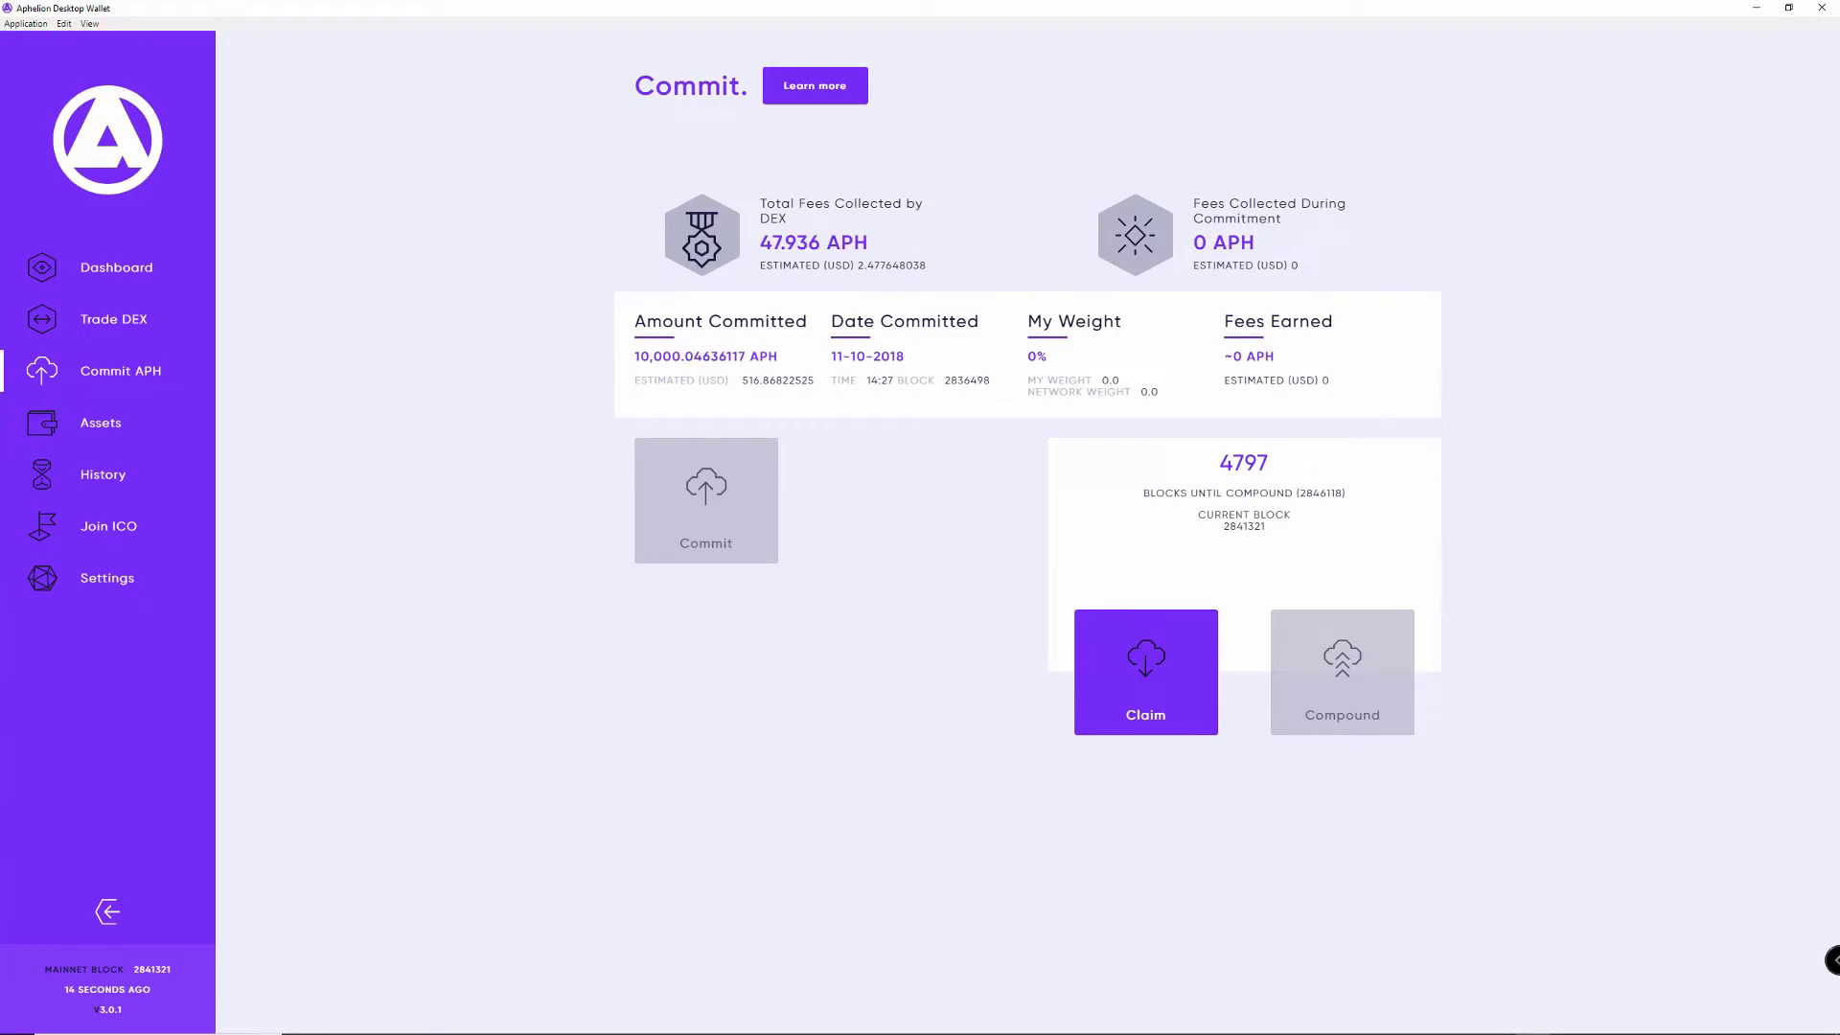
Step: Claim the committed APH back, then fill a new commit with the MAX 16000.0554106 APH
click(1154, 706)
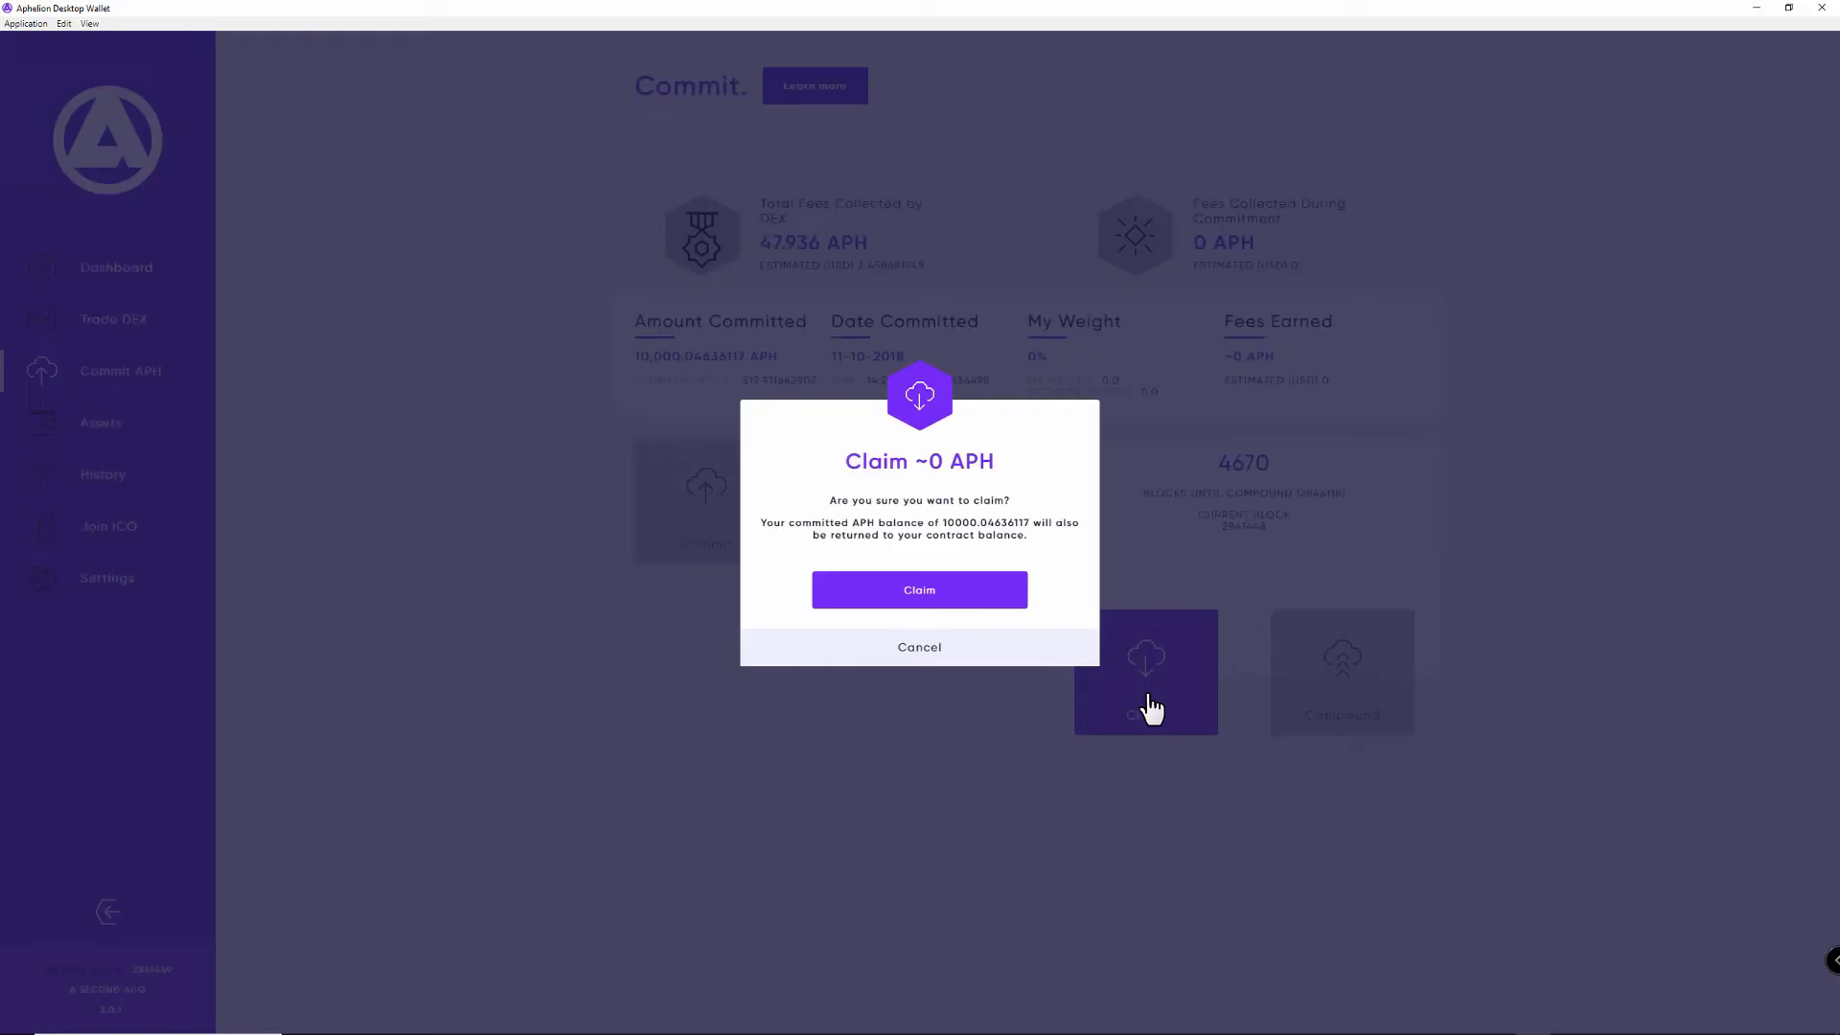
click(967, 599)
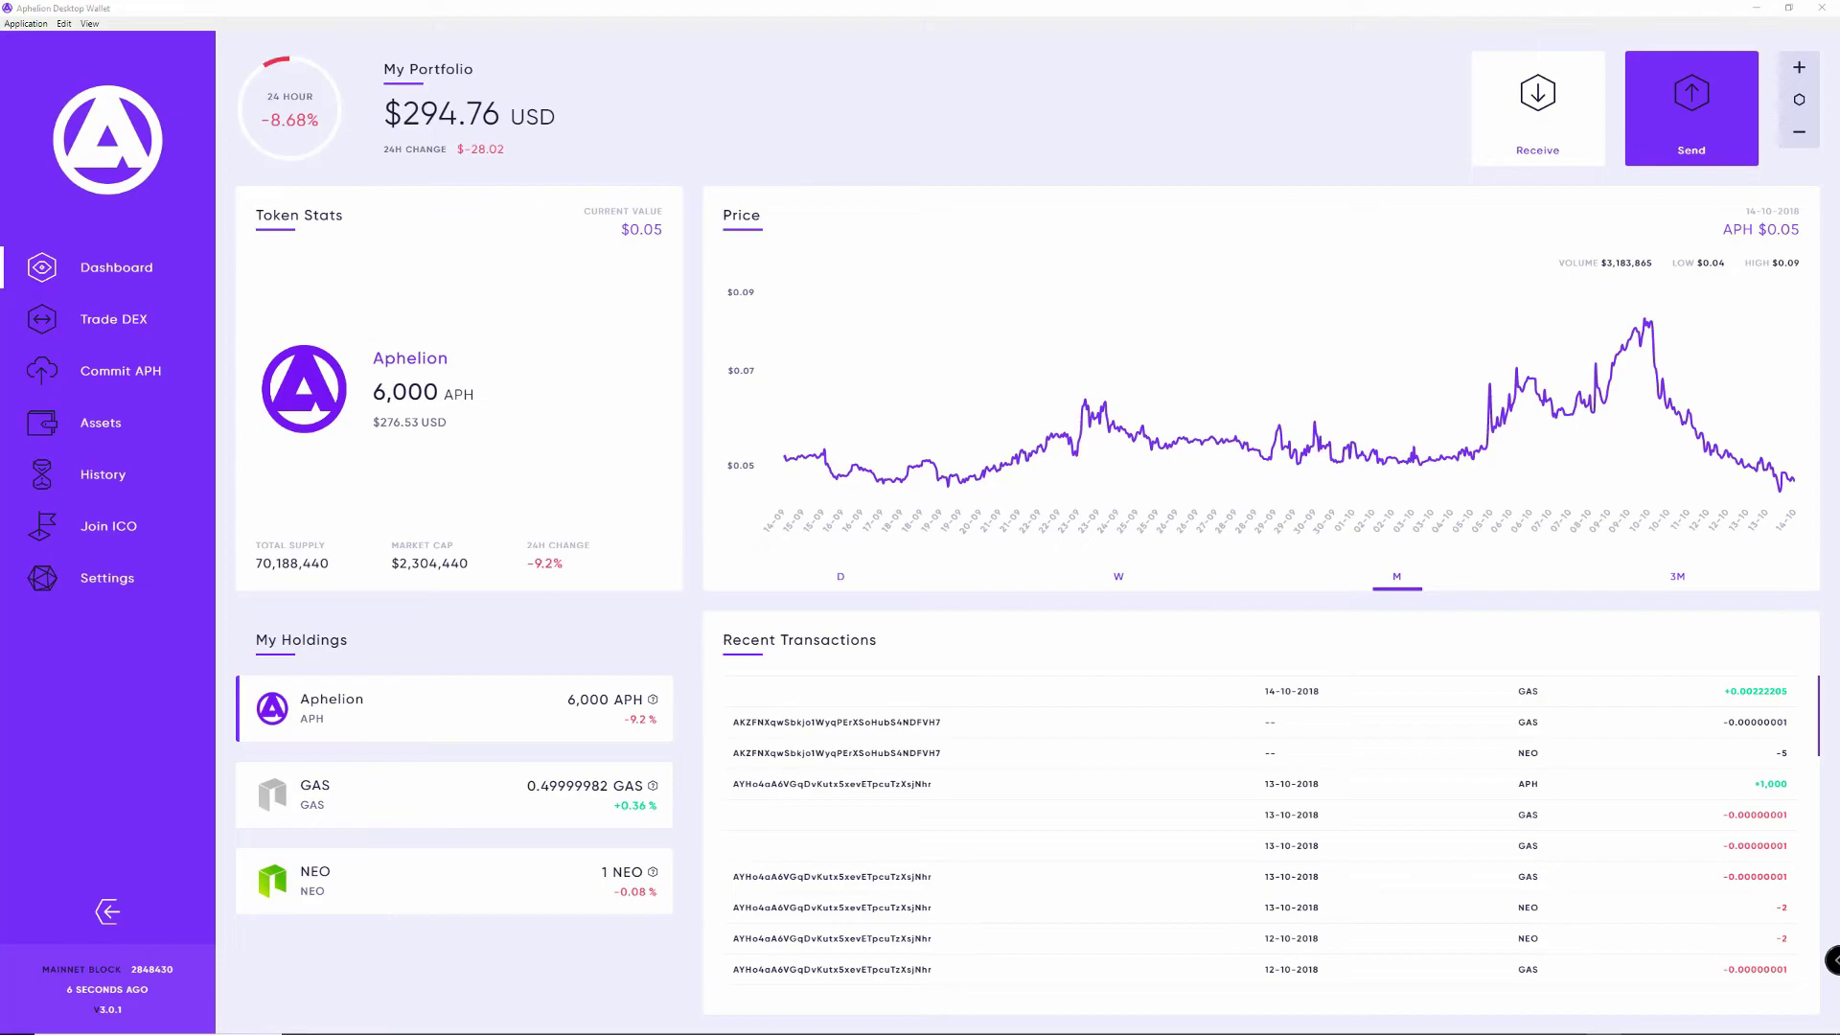
click(121, 370)
click(1146, 671)
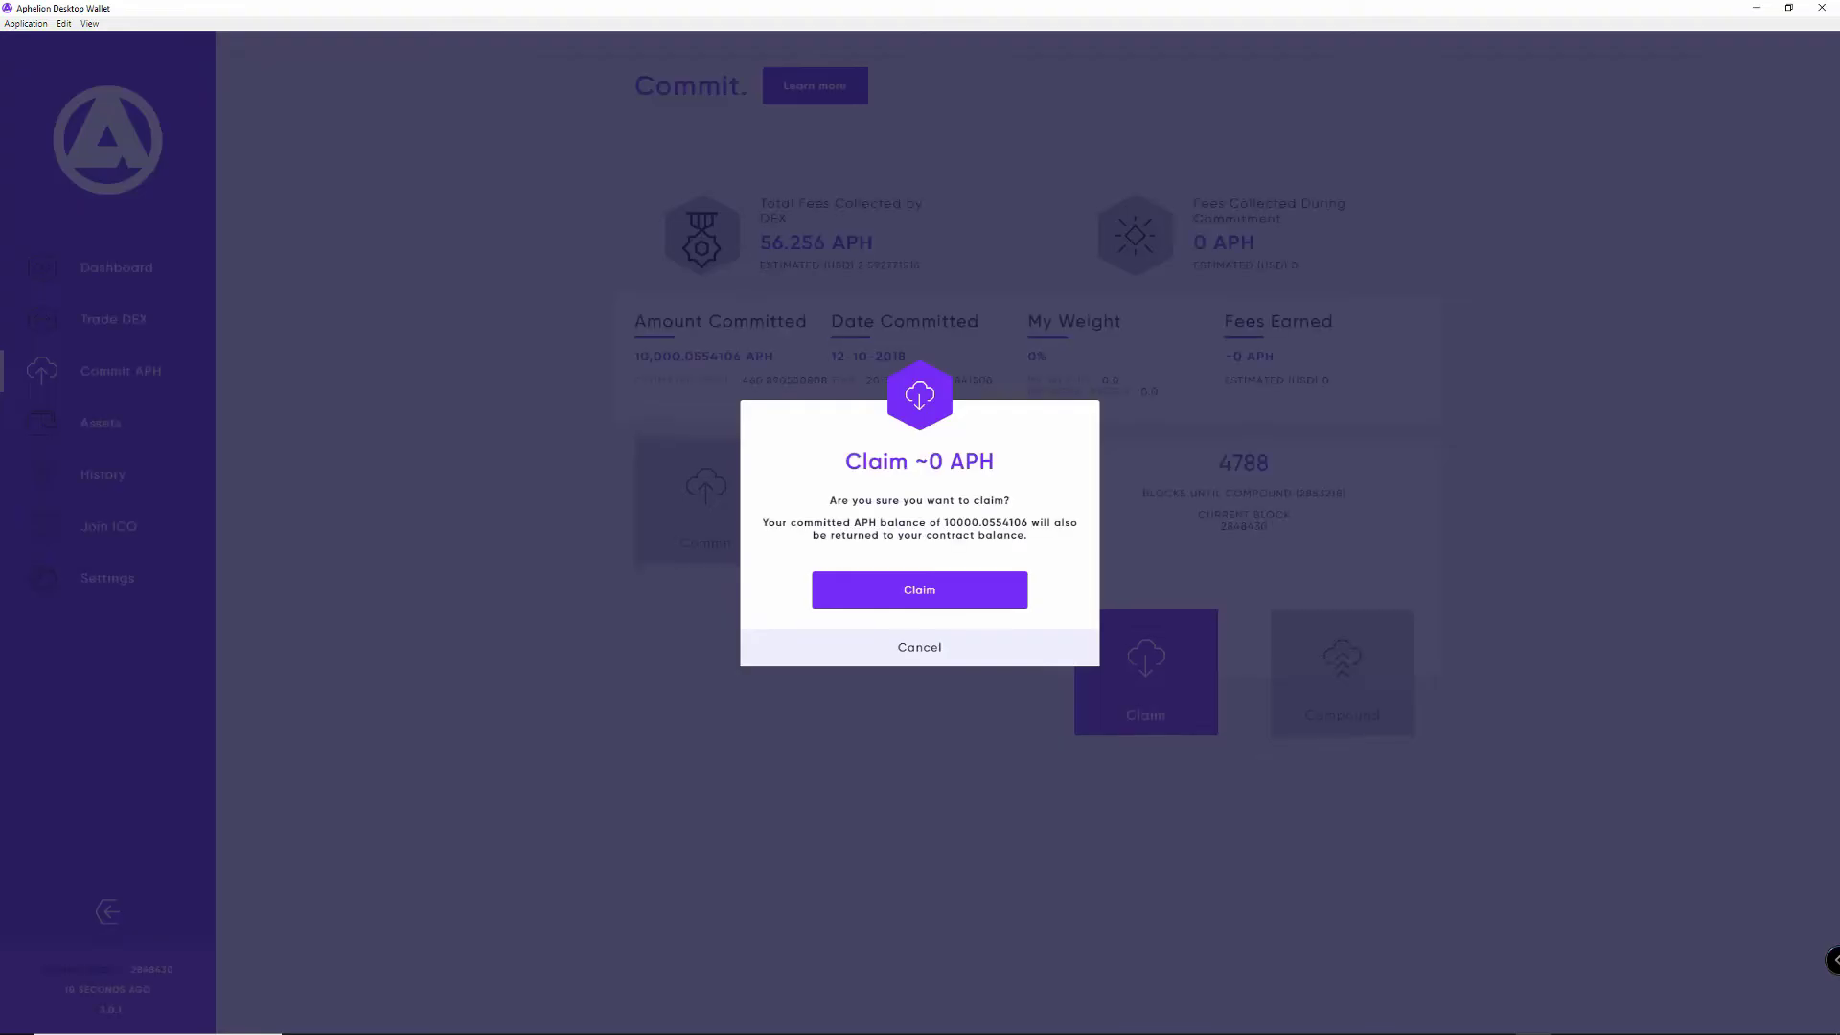
click(920, 590)
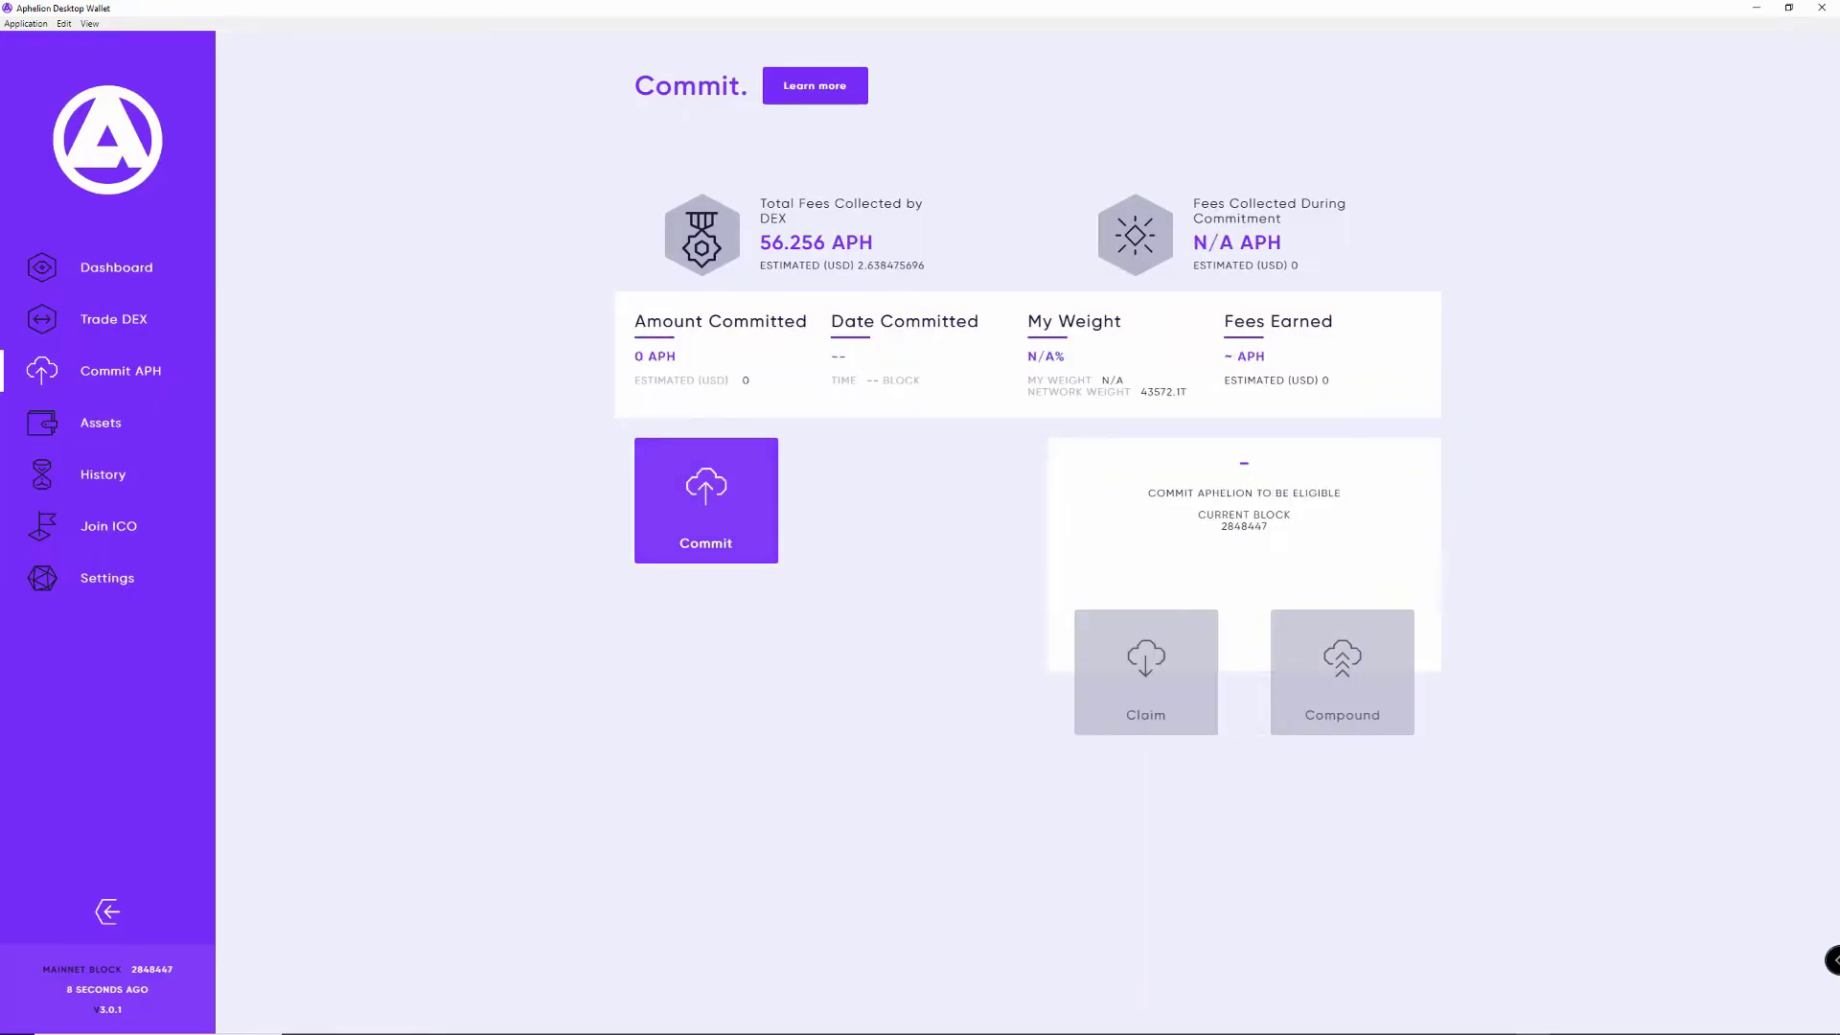
click(706, 500)
click(1071, 539)
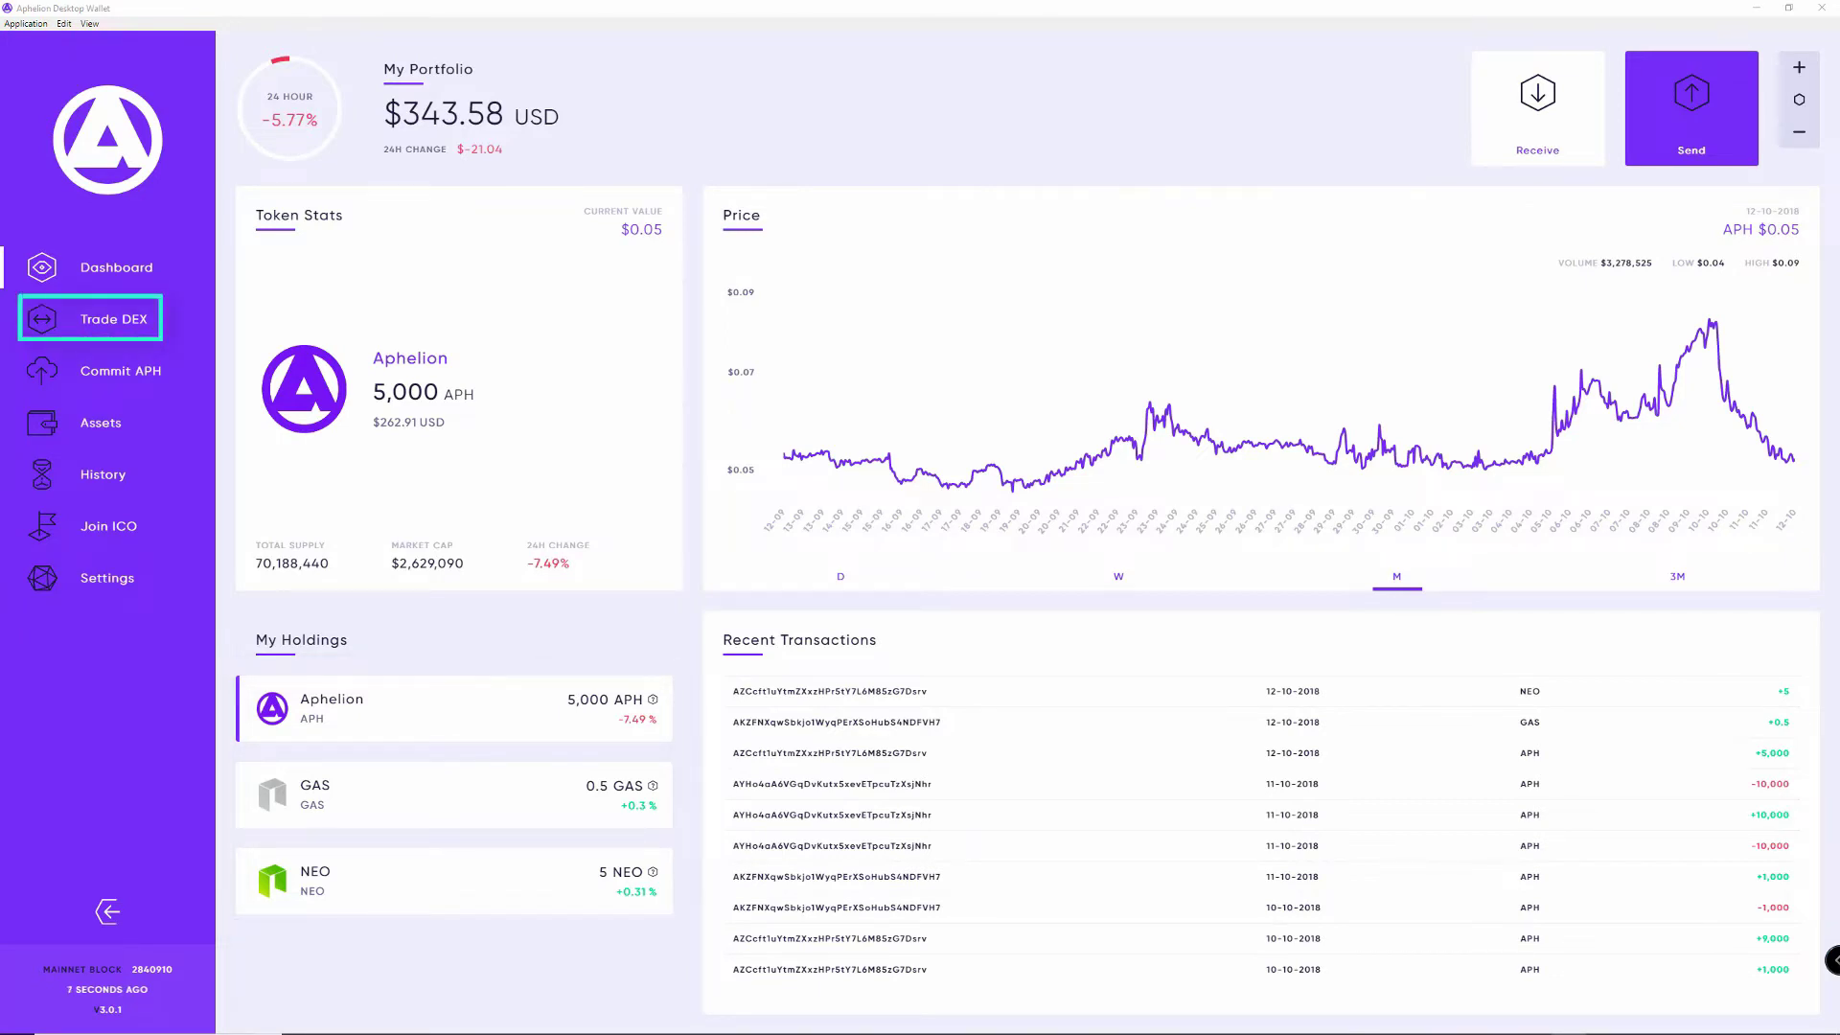
Step: Go to the Trade DEX page for the NEO-APH market
click(113, 319)
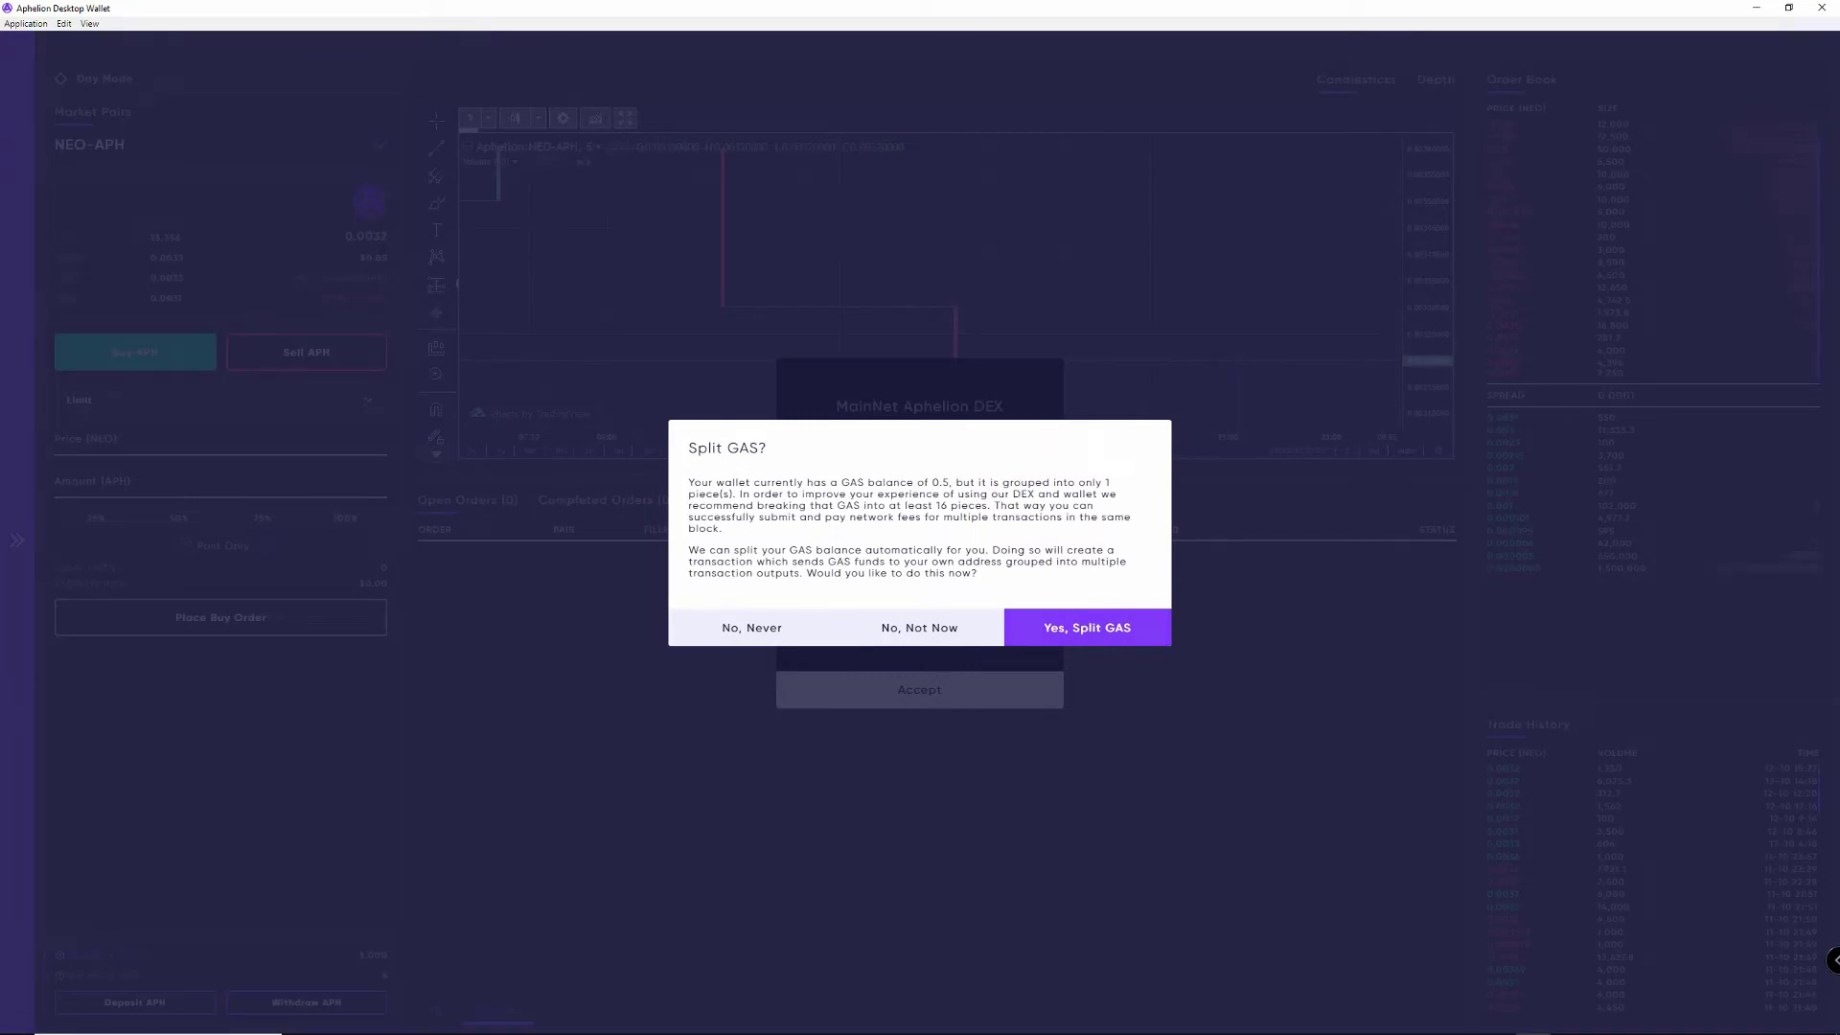
Step: Split the 0.5 GAS balance, accept the DEX welcome notice, and switch to day mode
key(Return)
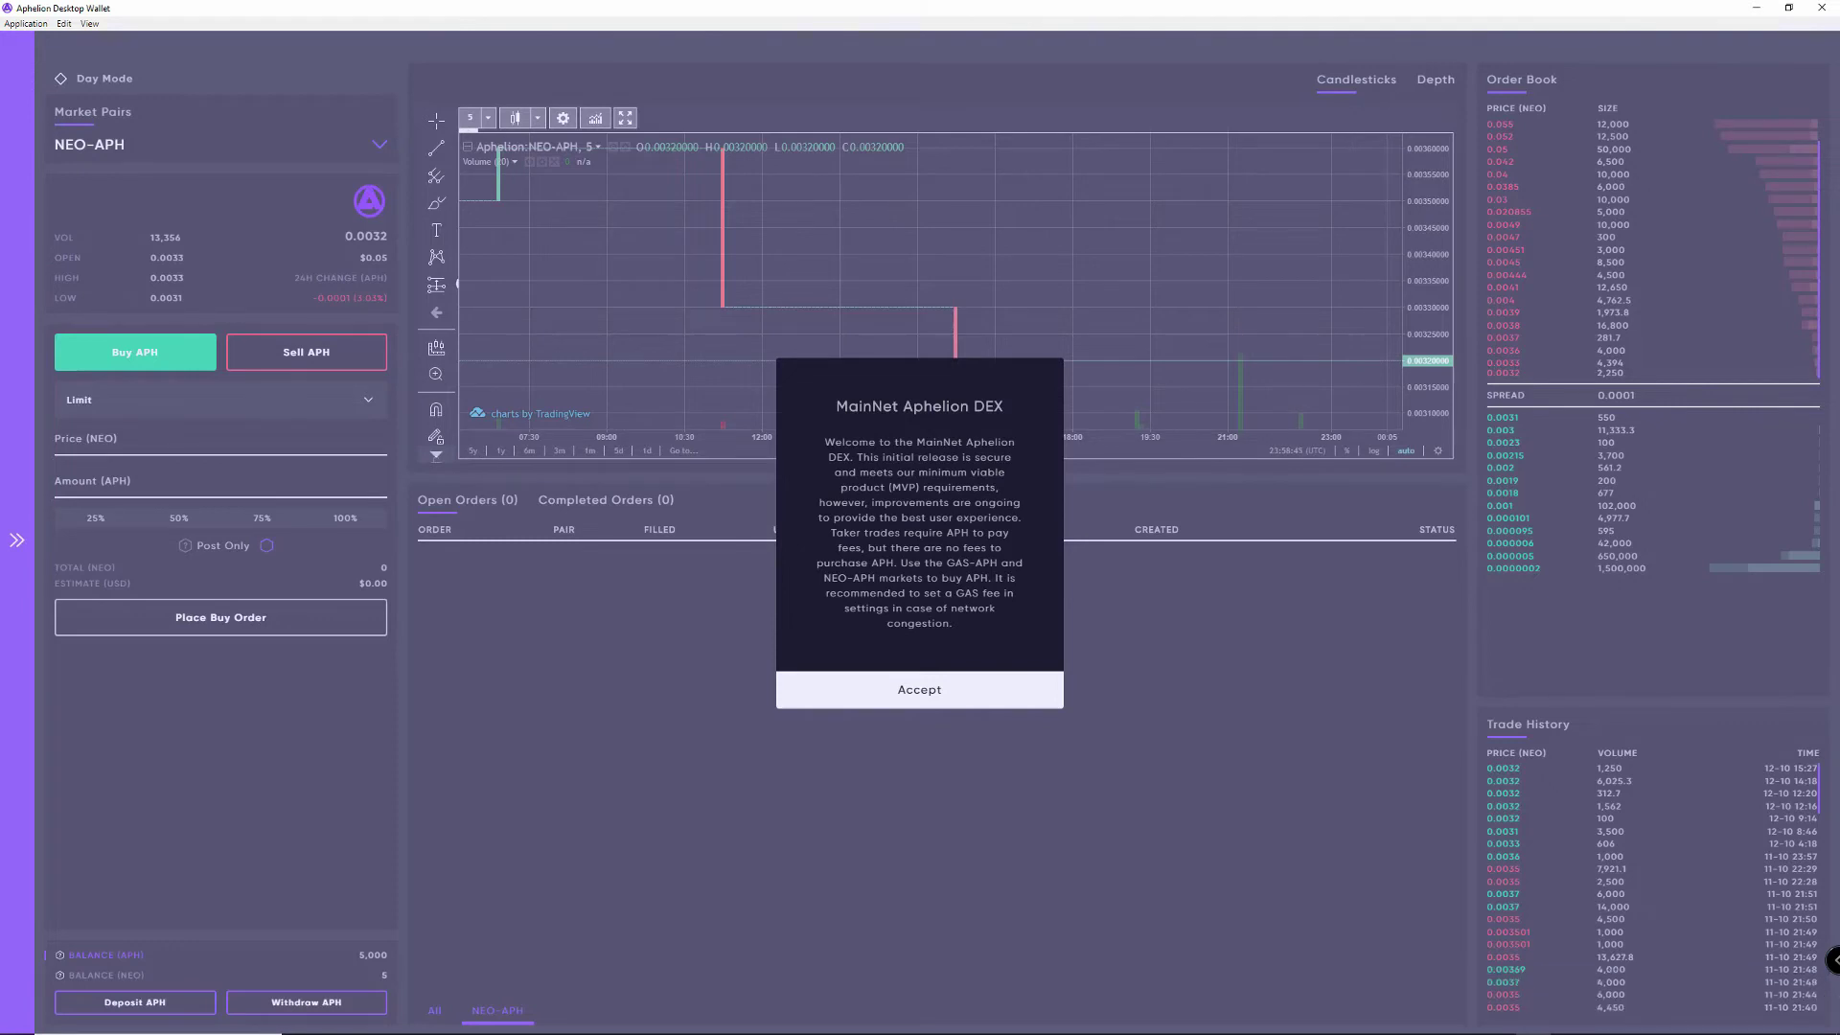
key(Return)
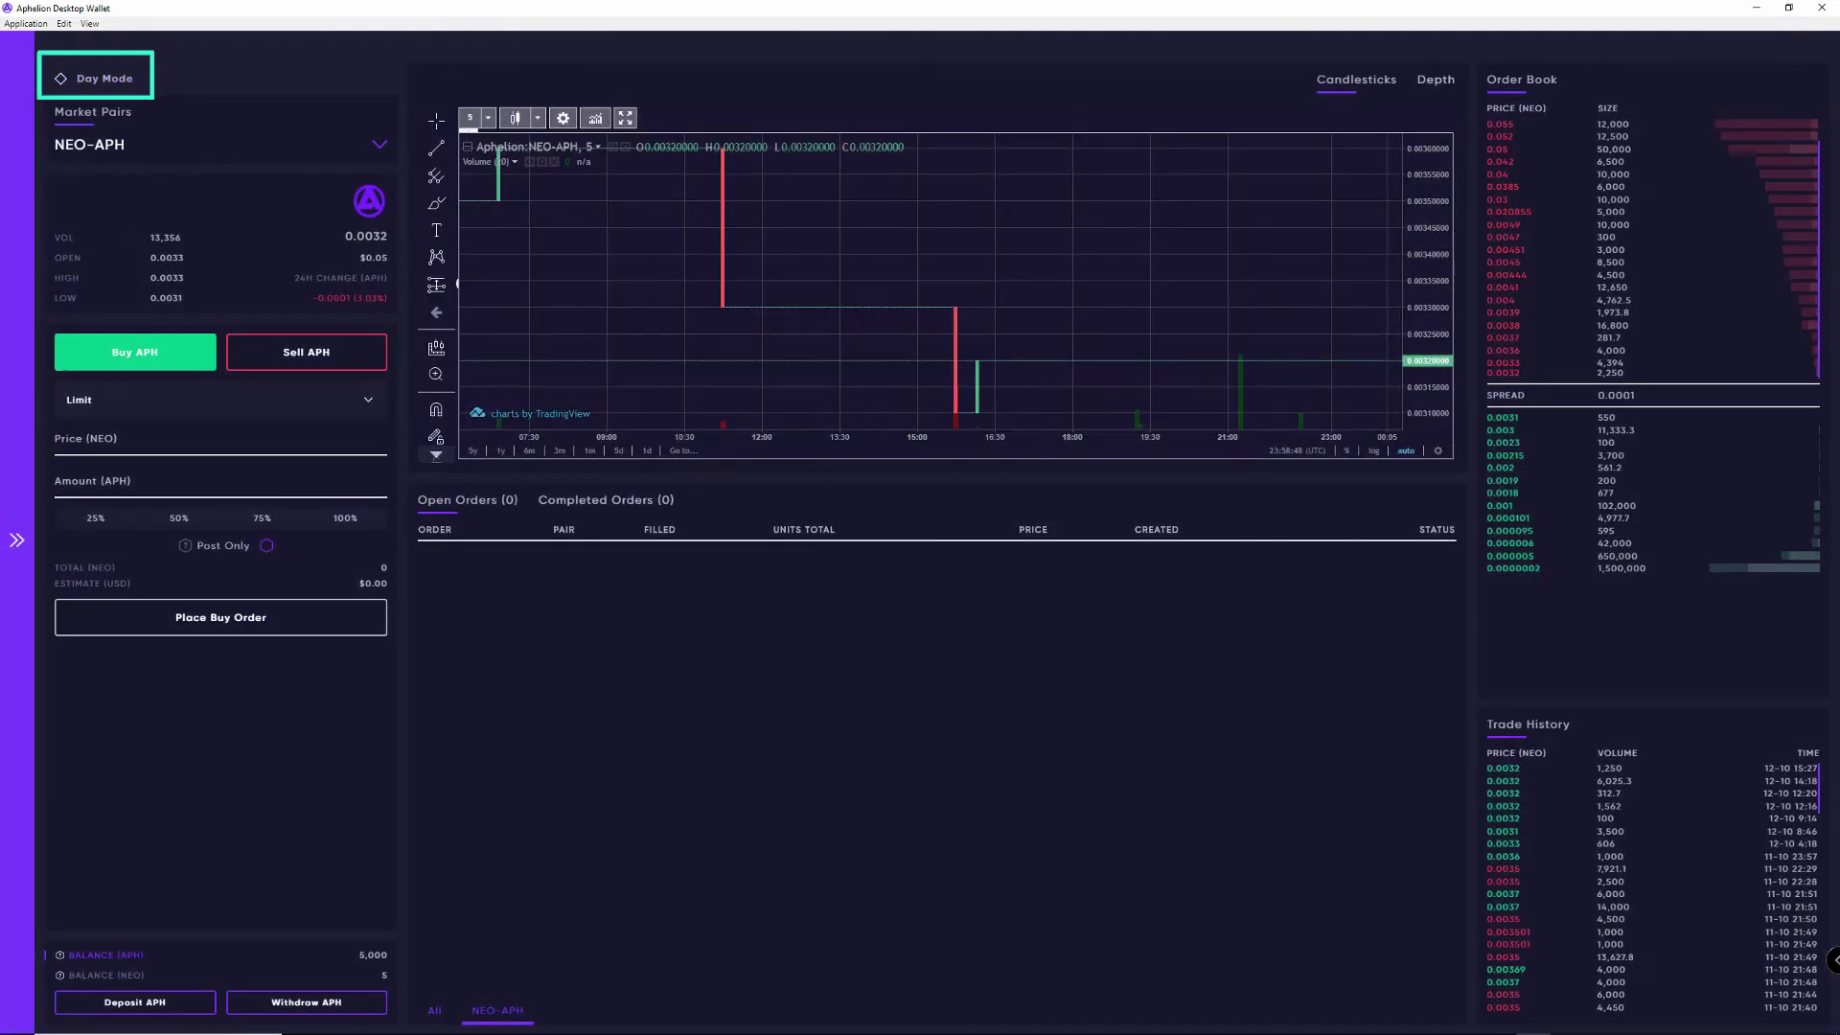
click(110, 82)
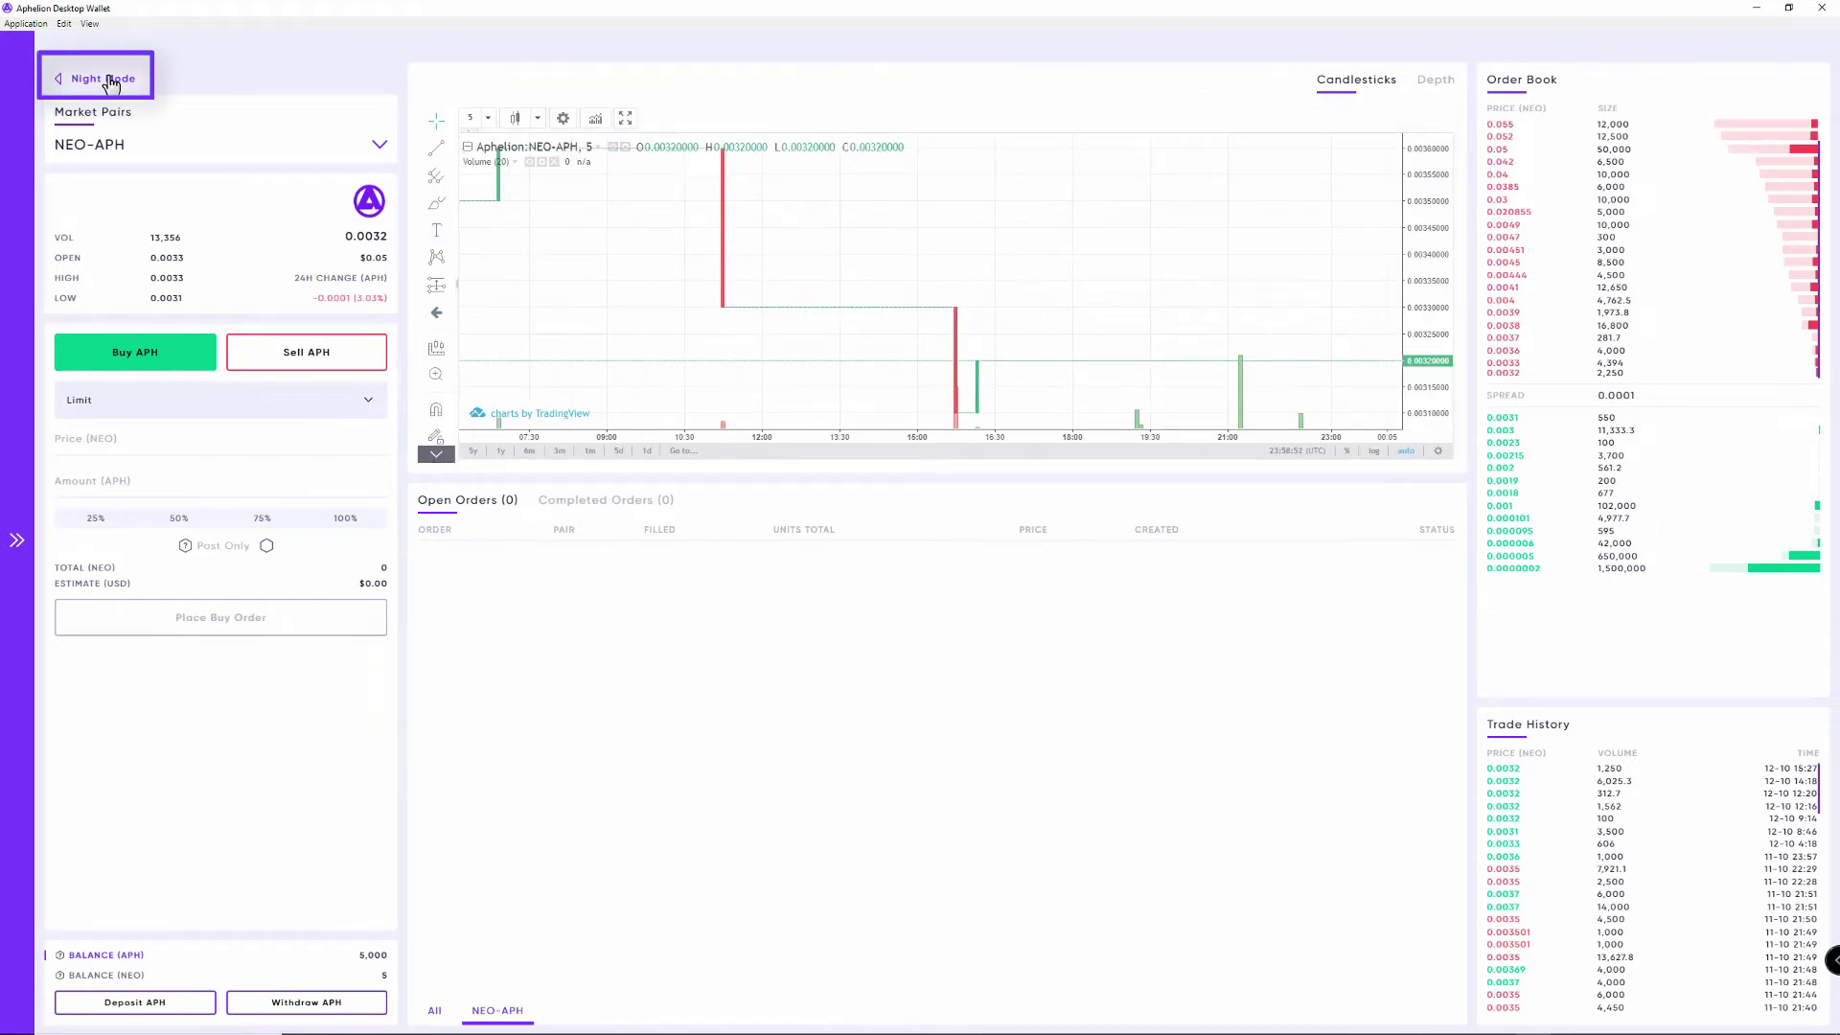
click(110, 82)
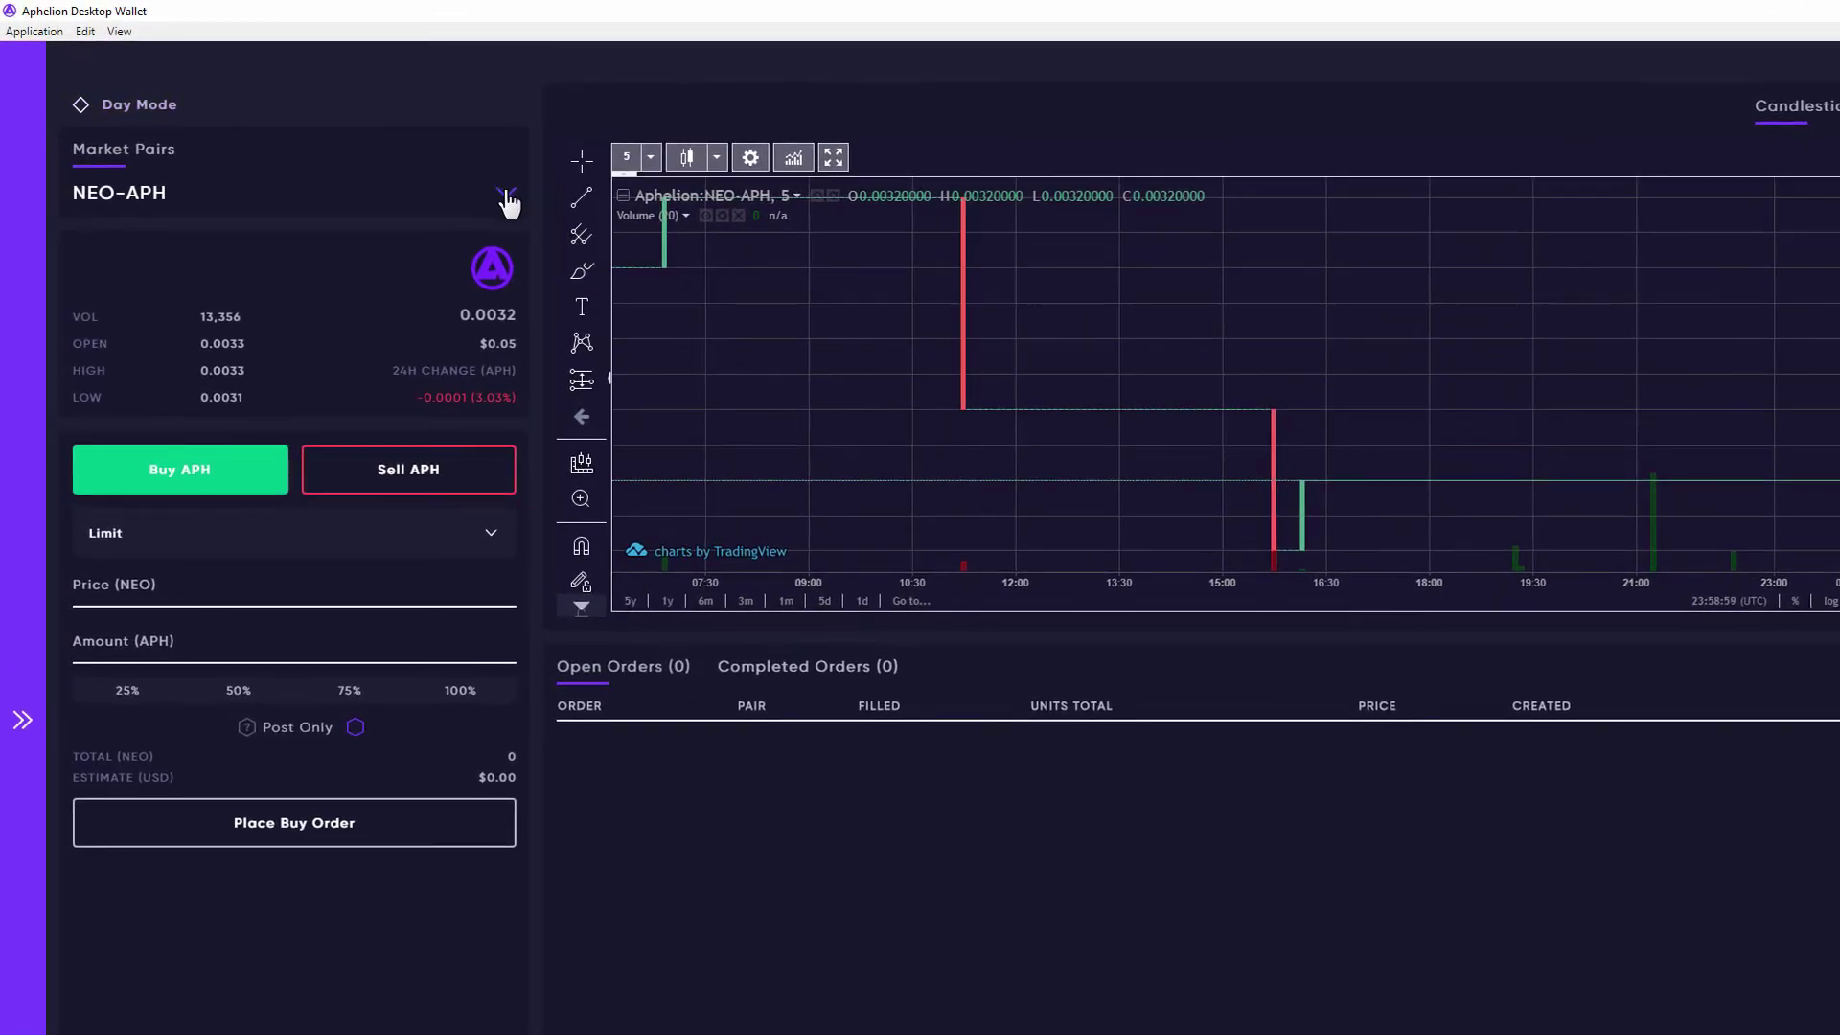
click(506, 196)
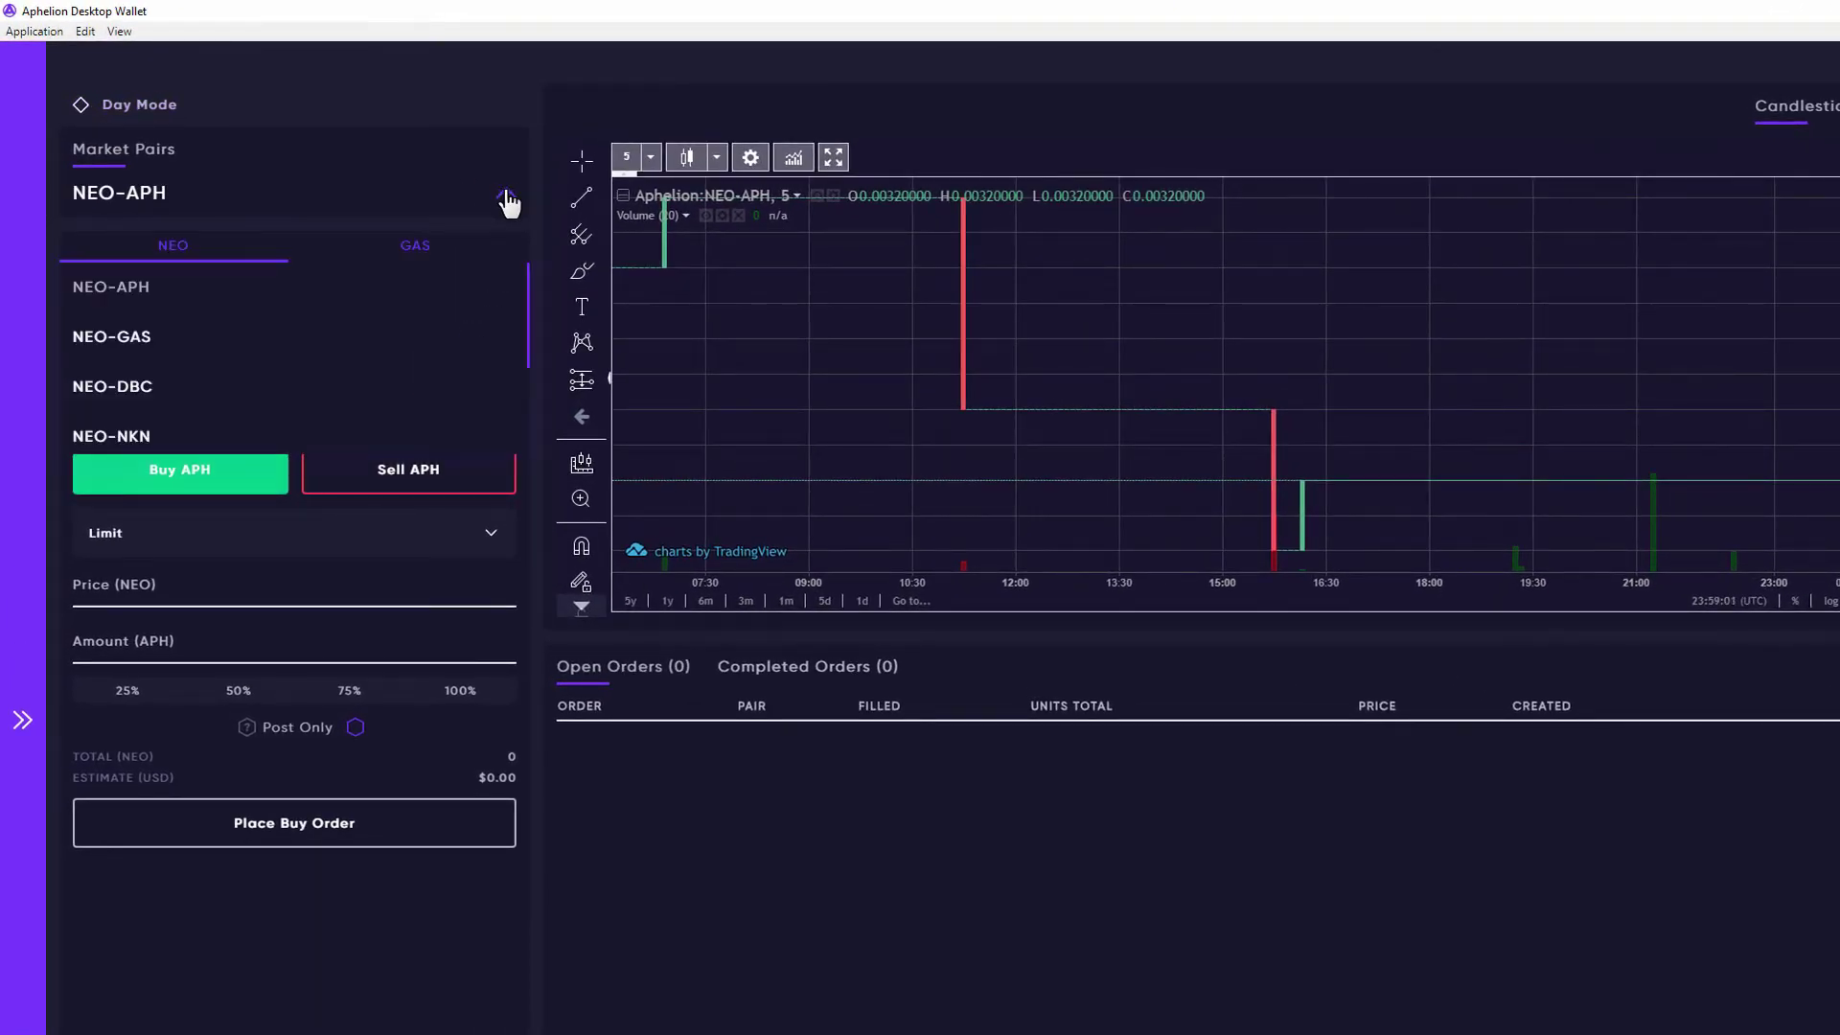
click(424, 247)
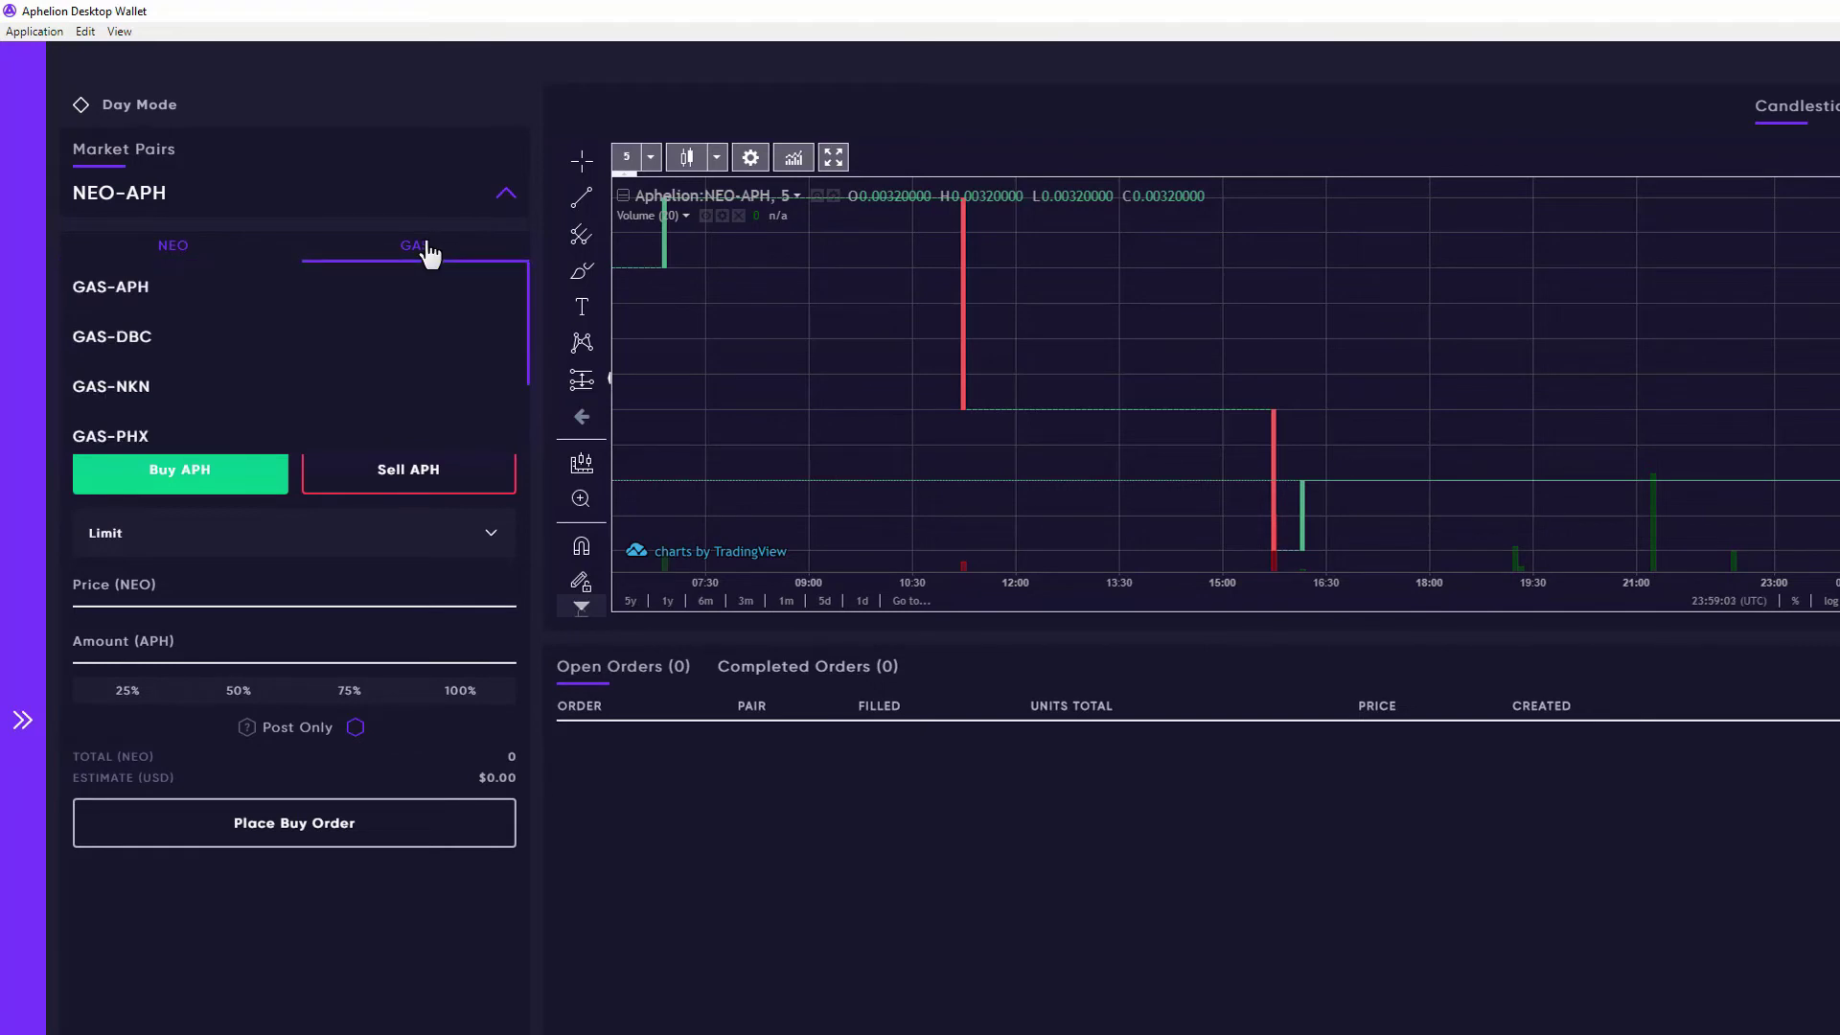
scroll(402, 336, down, 2)
scroll(406, 339, up, 2)
click(506, 195)
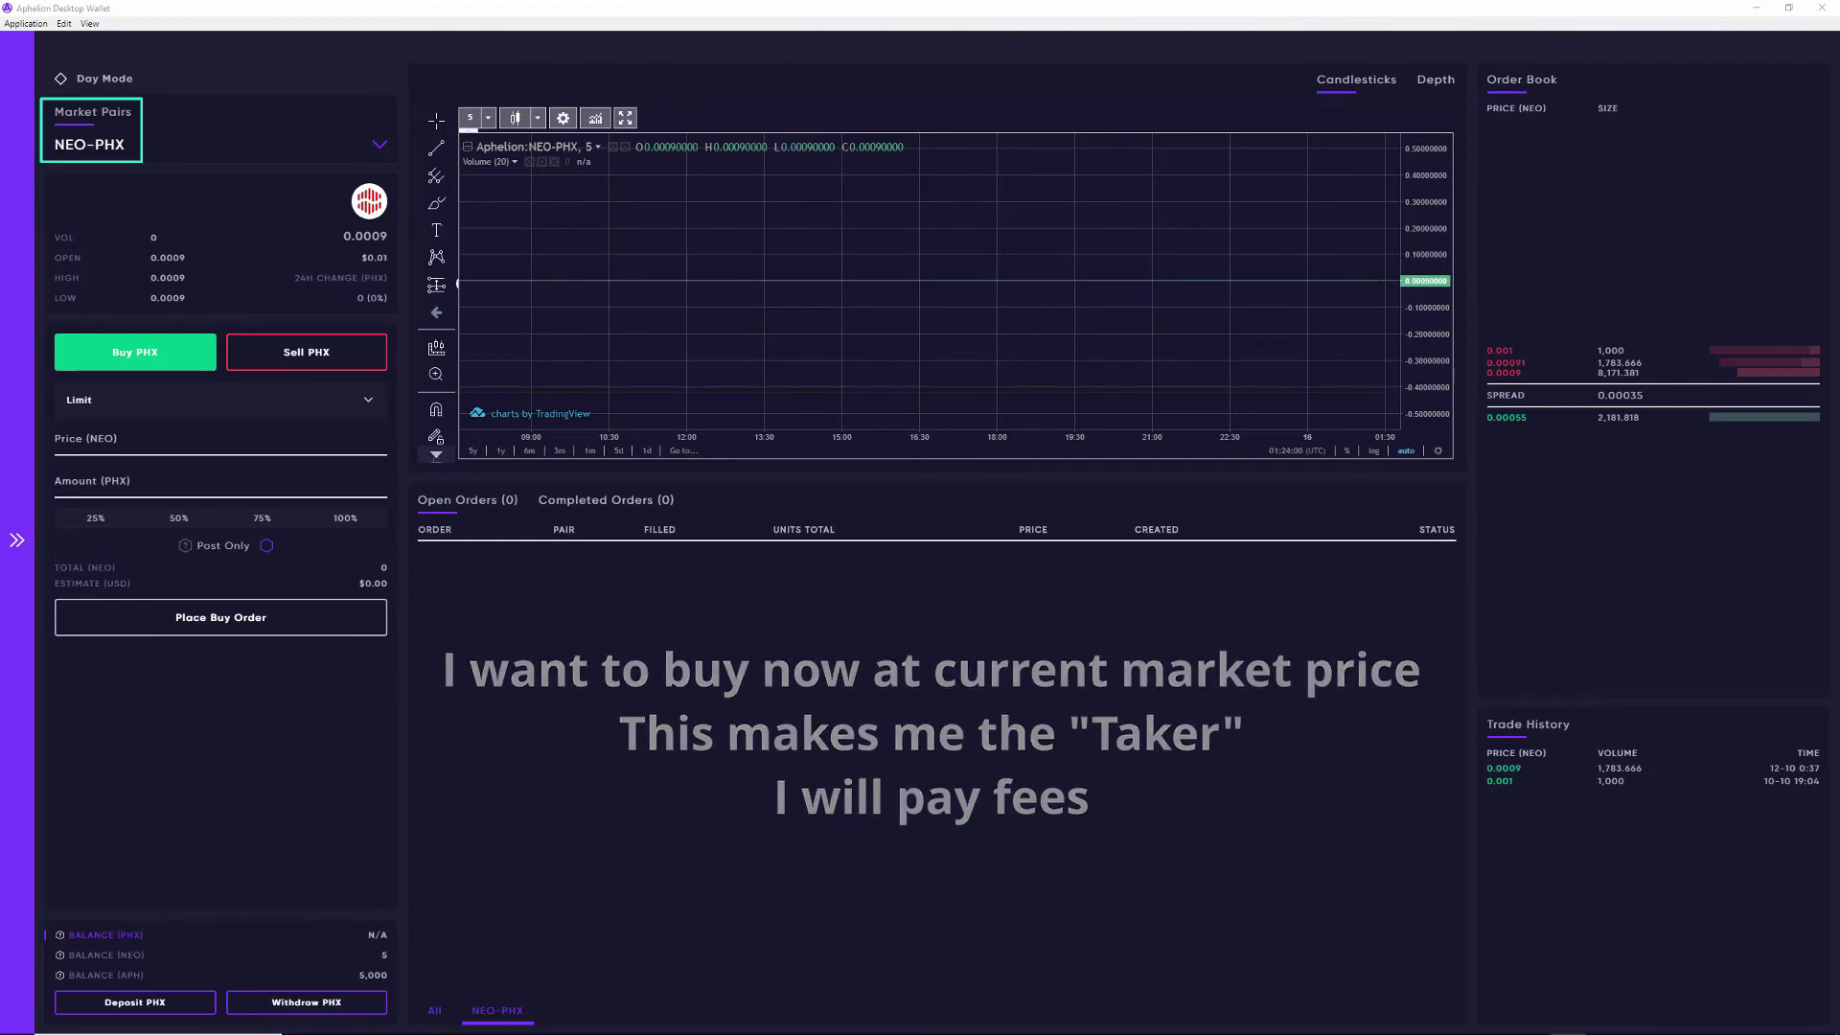
Step: Bring up the order type choices on the NEO-PHX buy form
click(349, 409)
Step: Place a Market buy order for 2000 PHX, estimated at 1.8 NEO
click(283, 486)
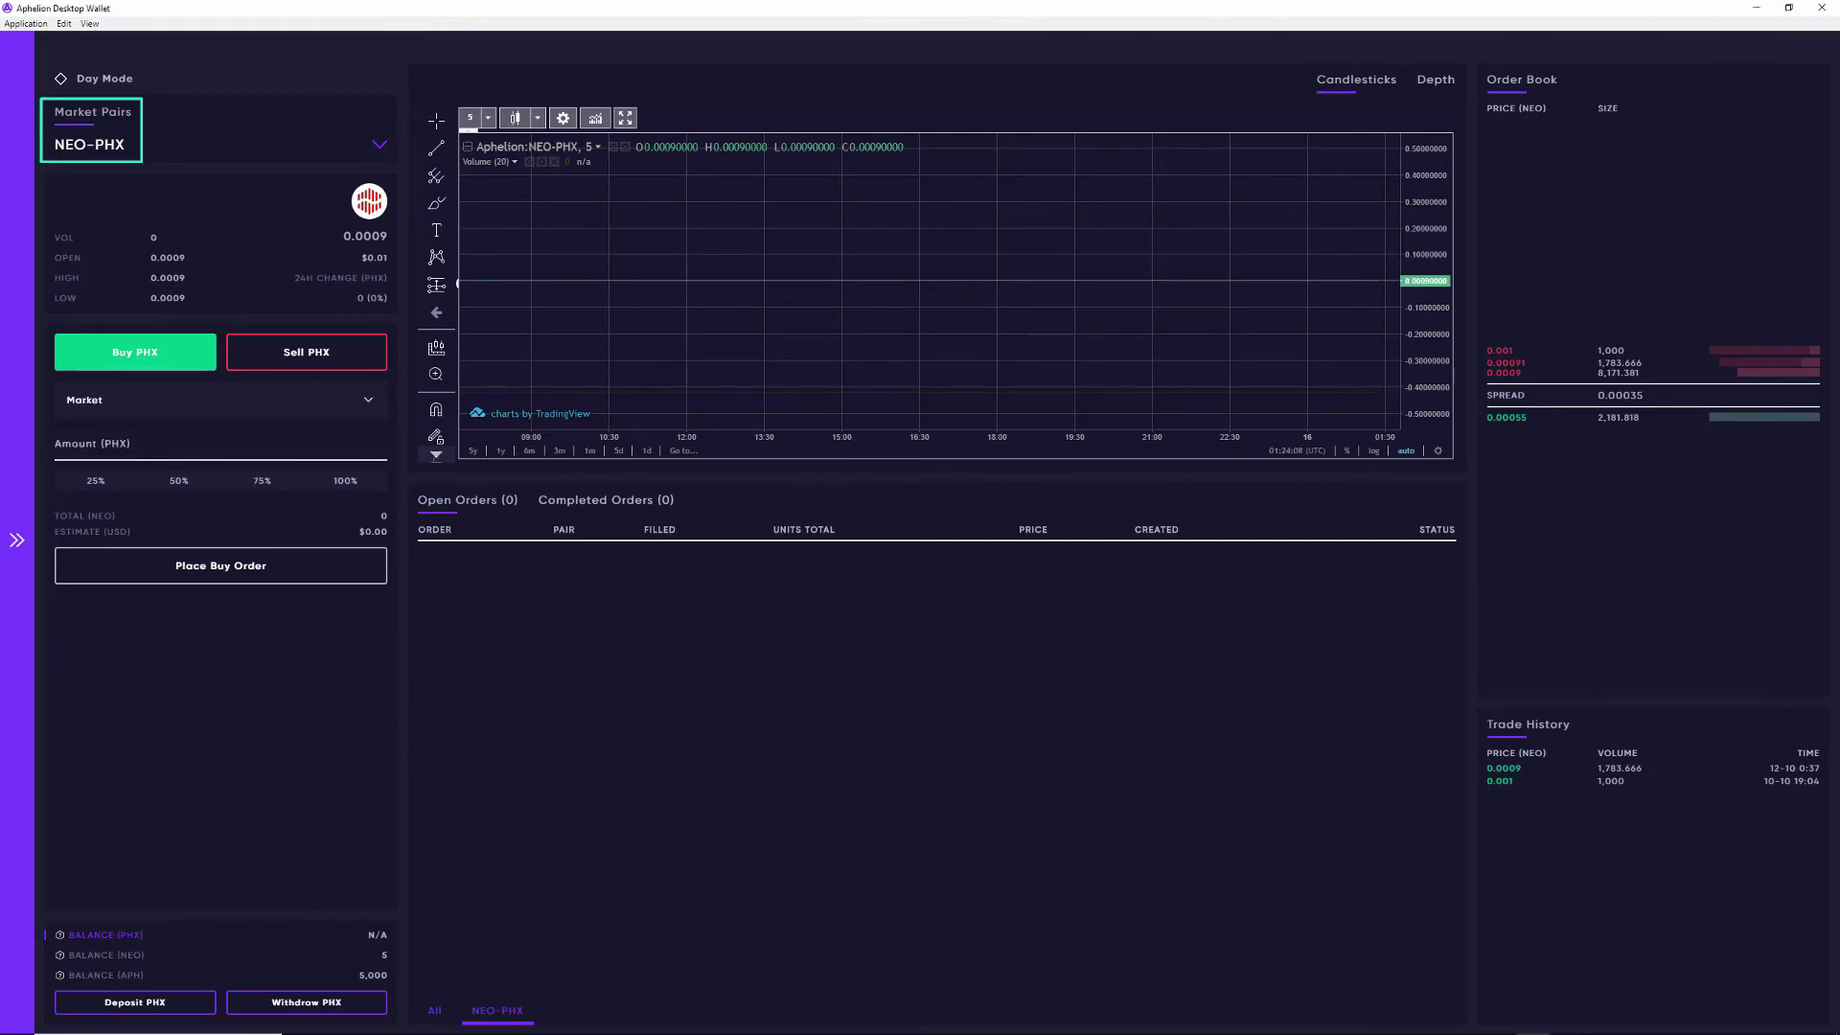
click(86, 446)
text(2000)
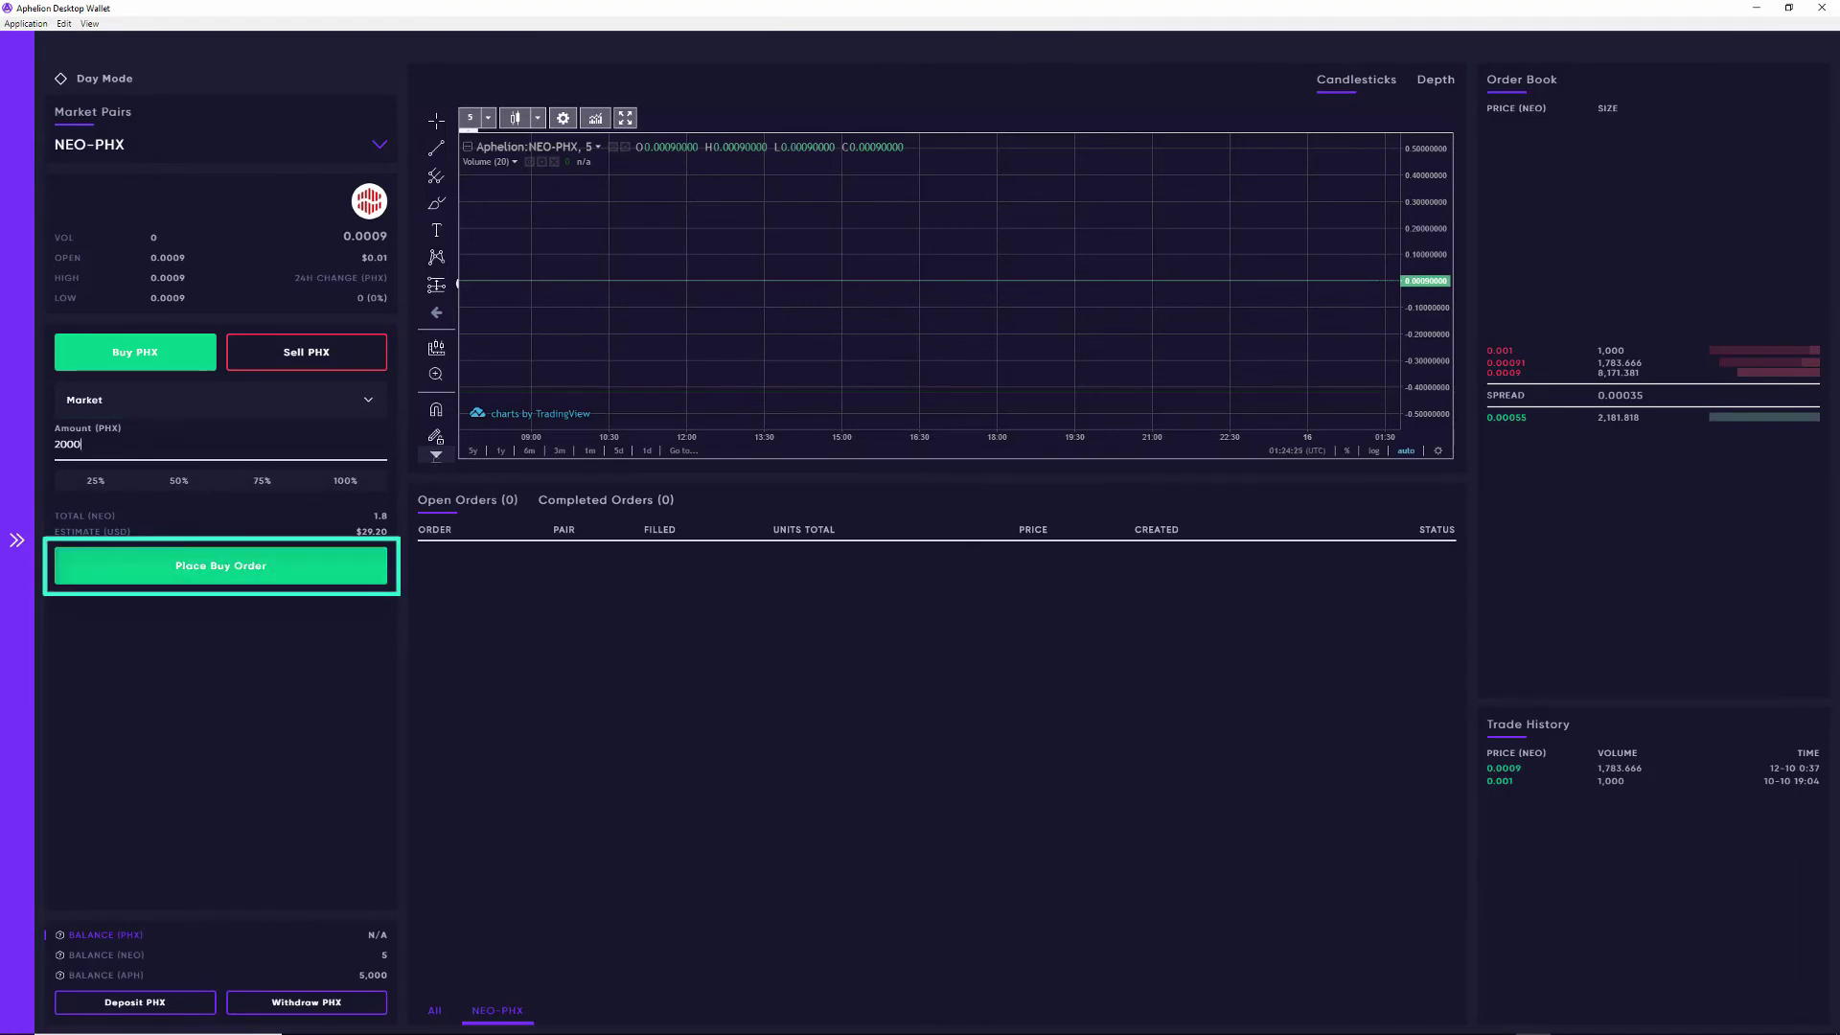
key(Return)
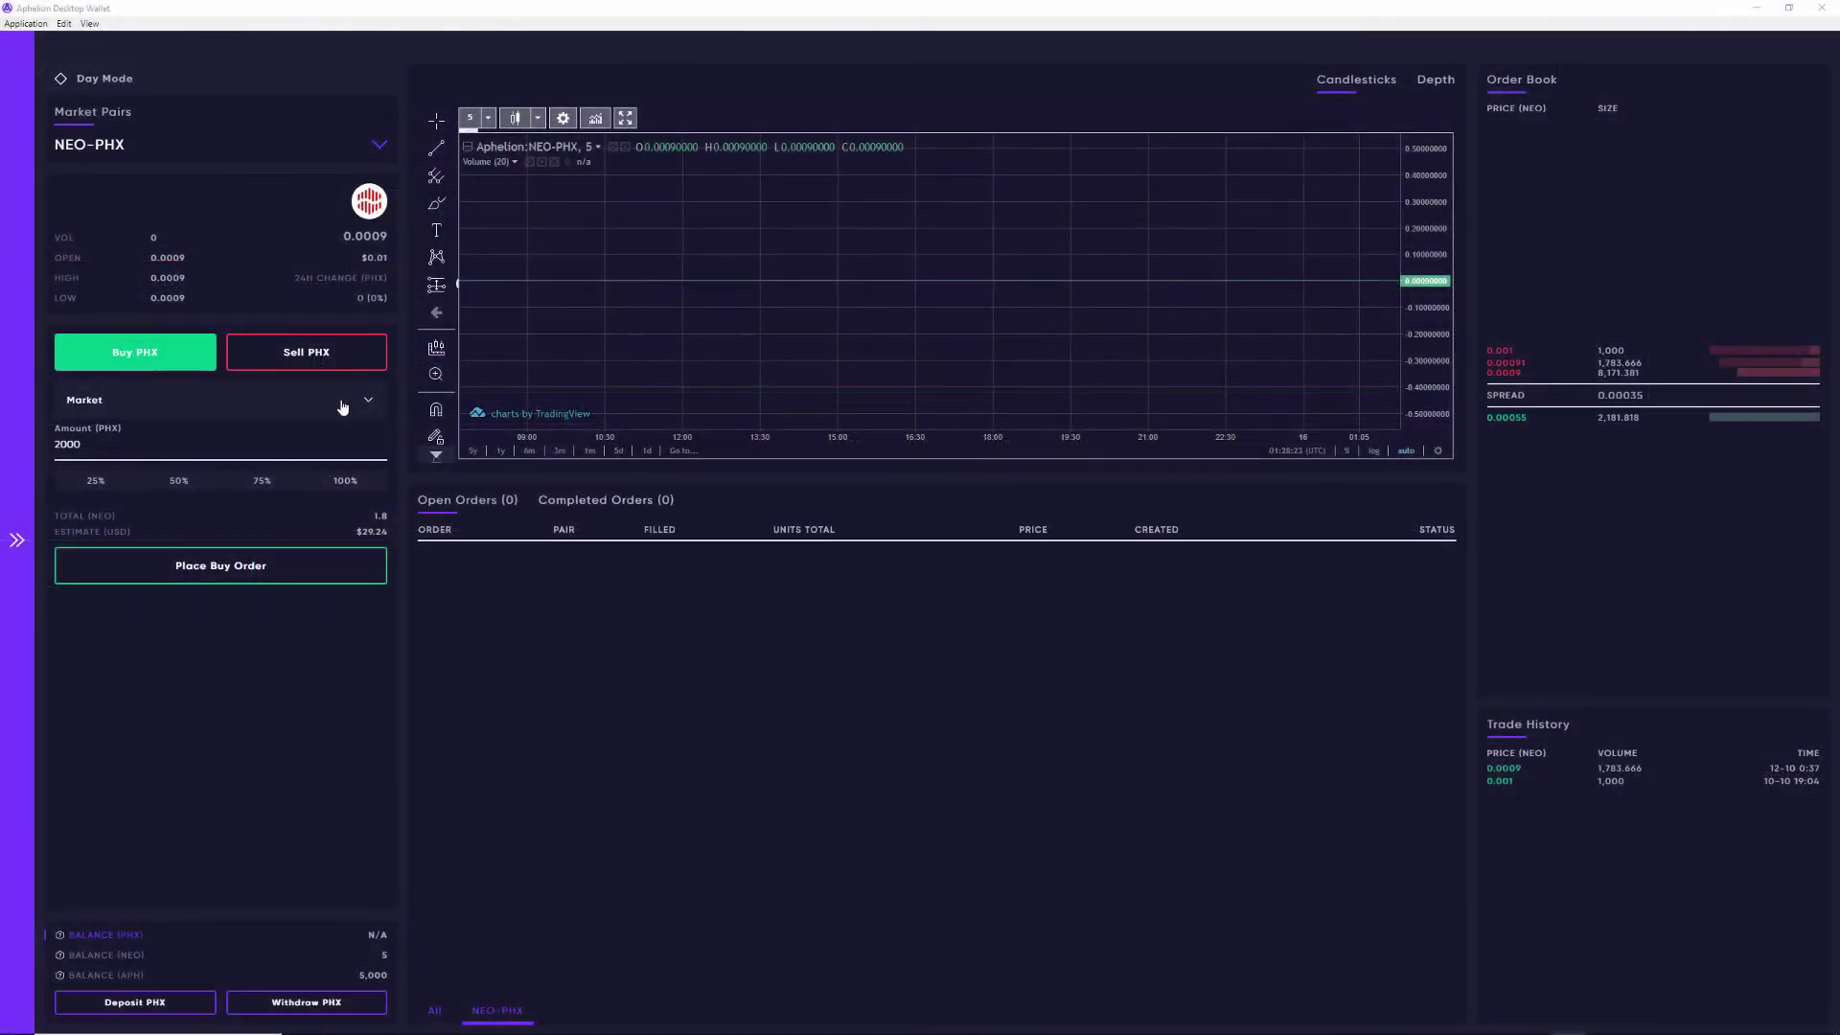
Step: Switch back to a Limit order at 0.0008 NEO and submit it for confirmation
click(343, 407)
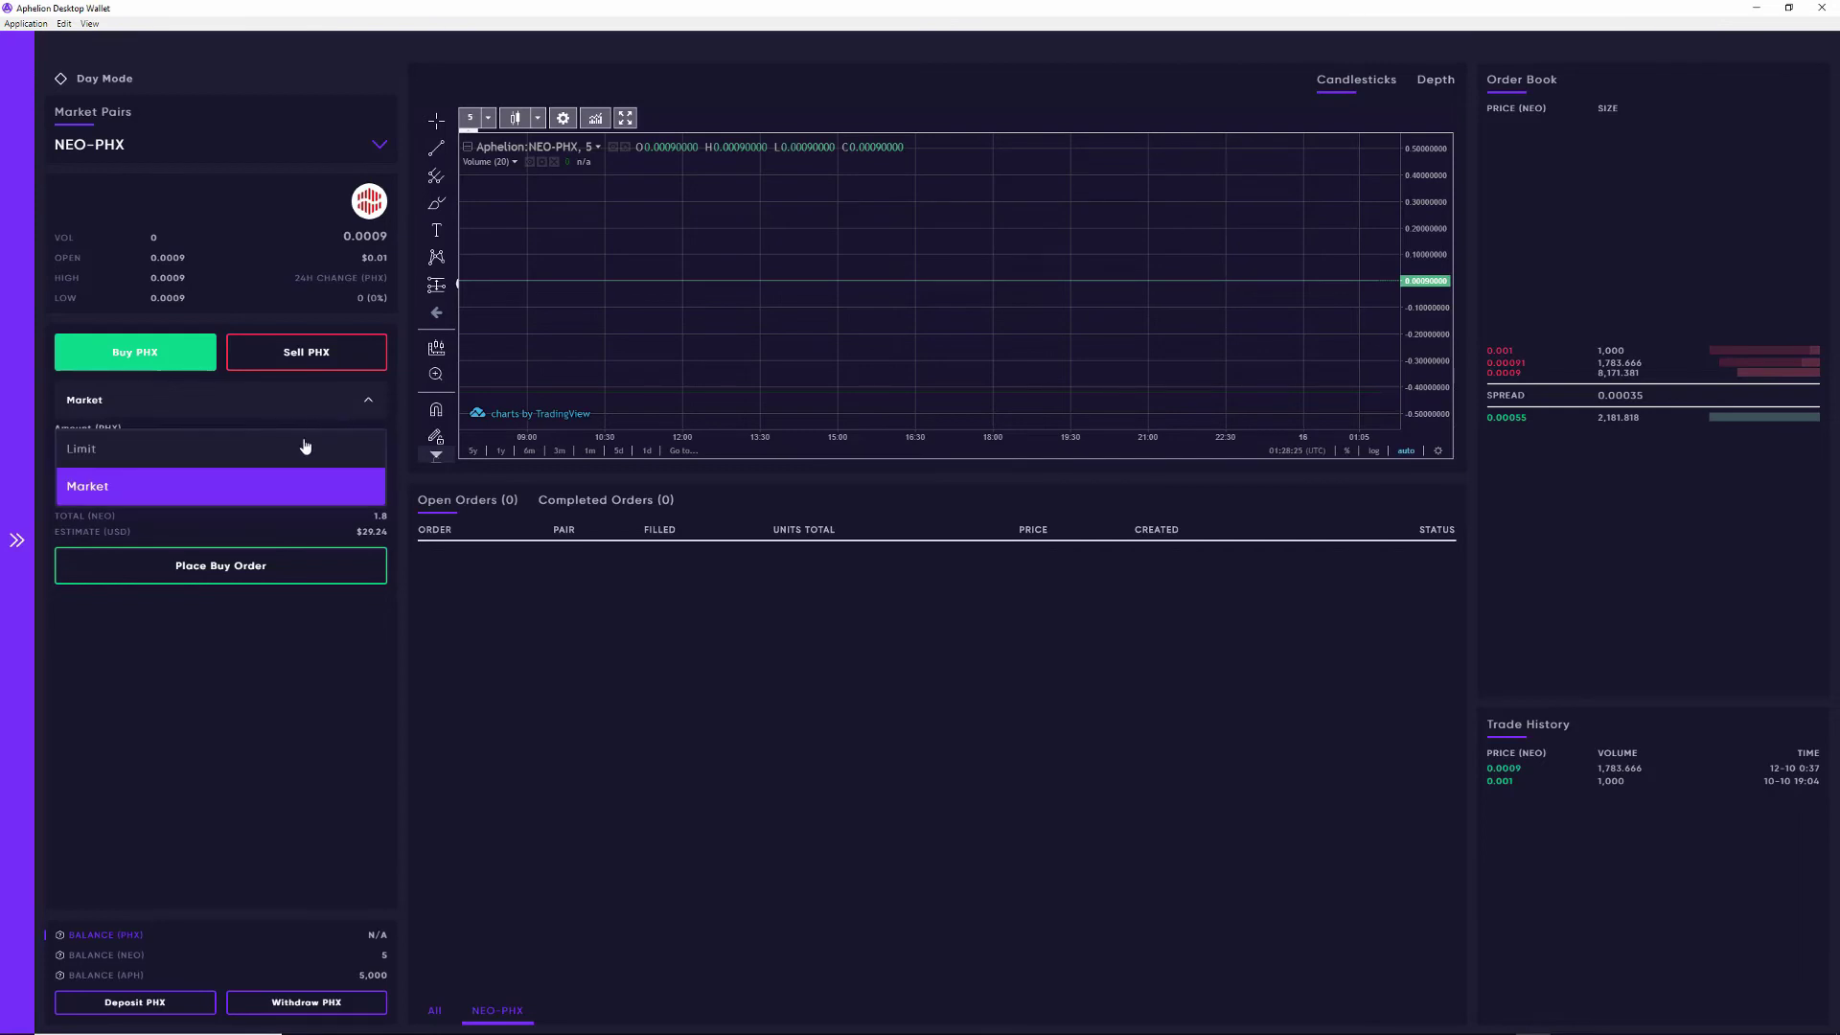
click(299, 462)
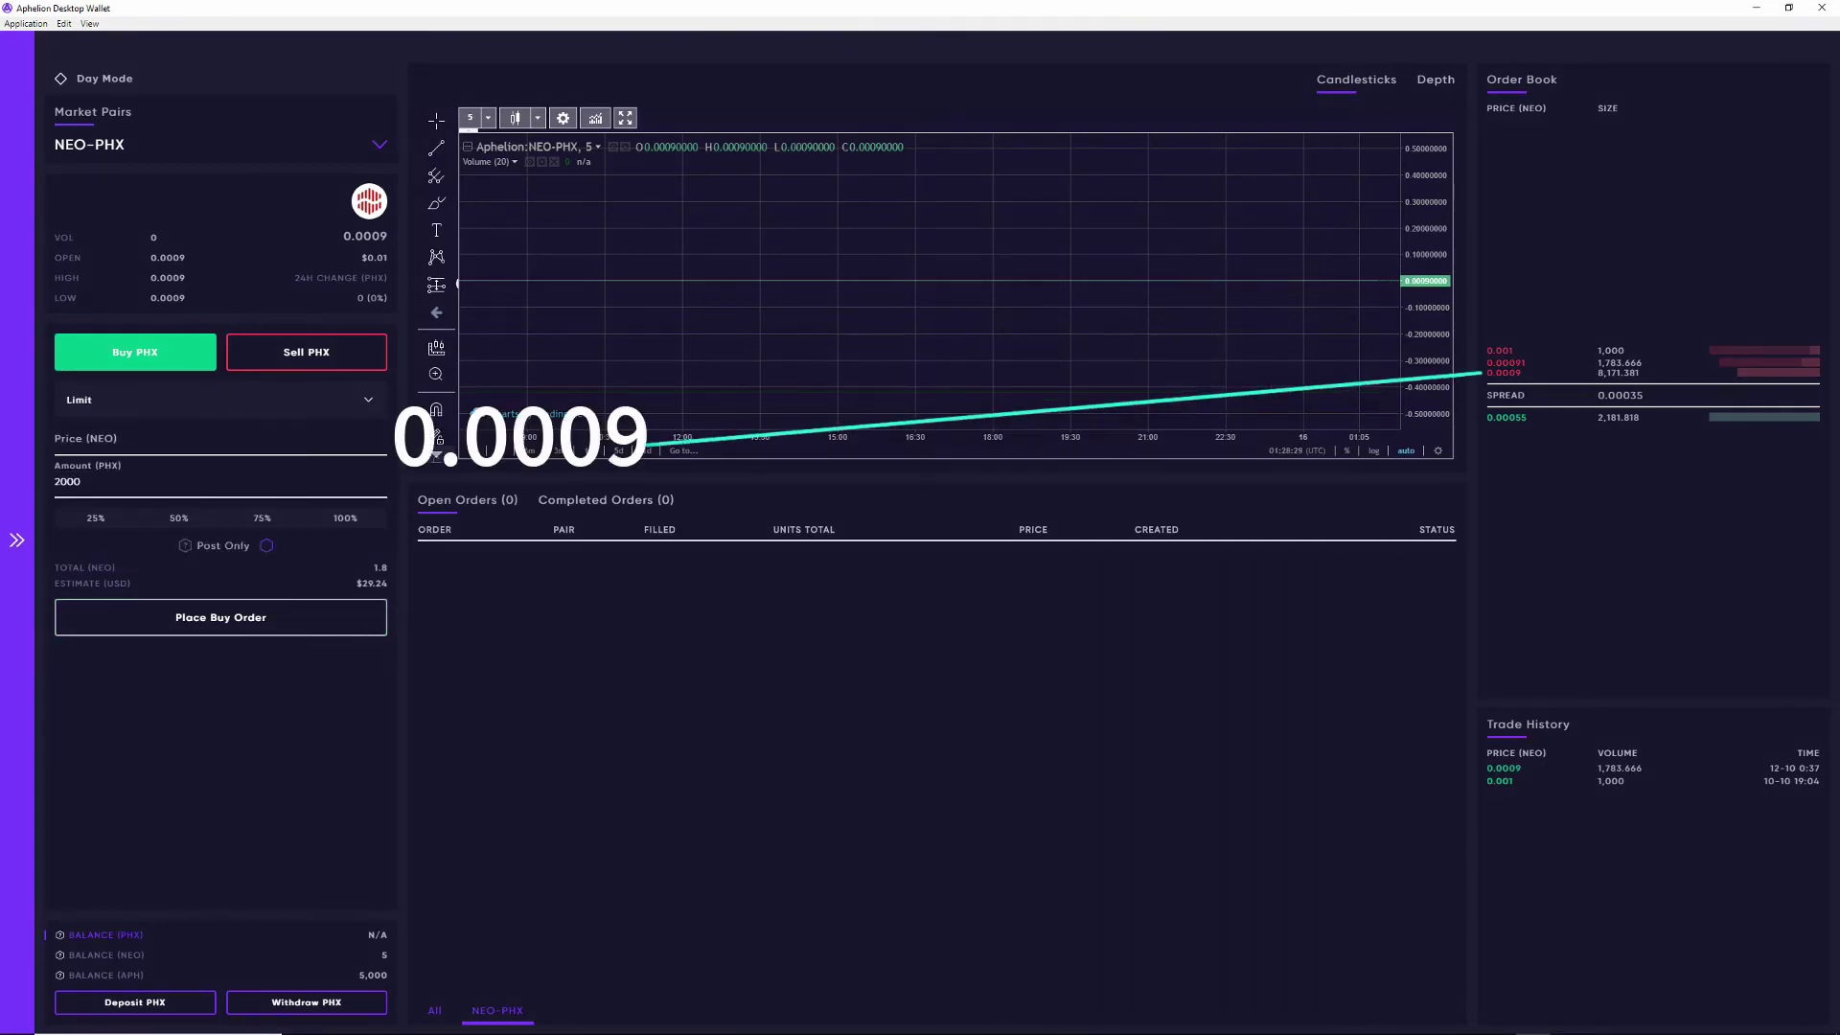
click(144, 439)
text(0.0008)
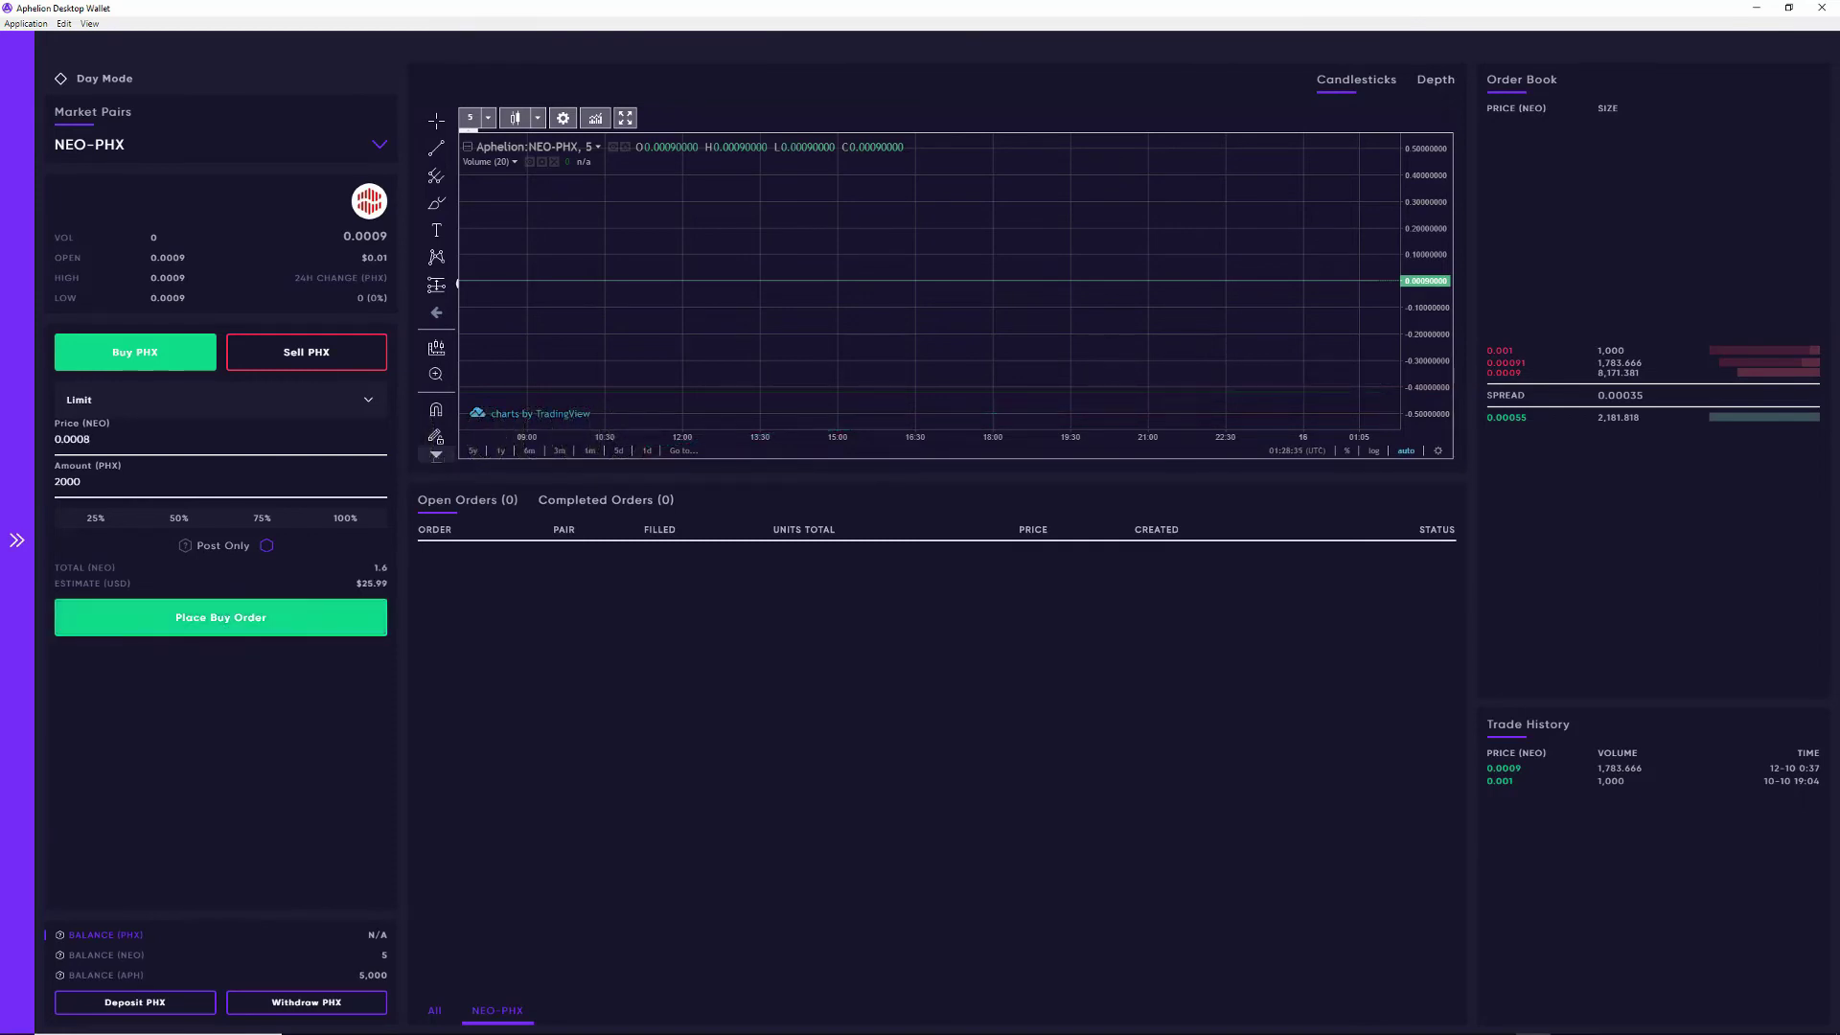
click(220, 617)
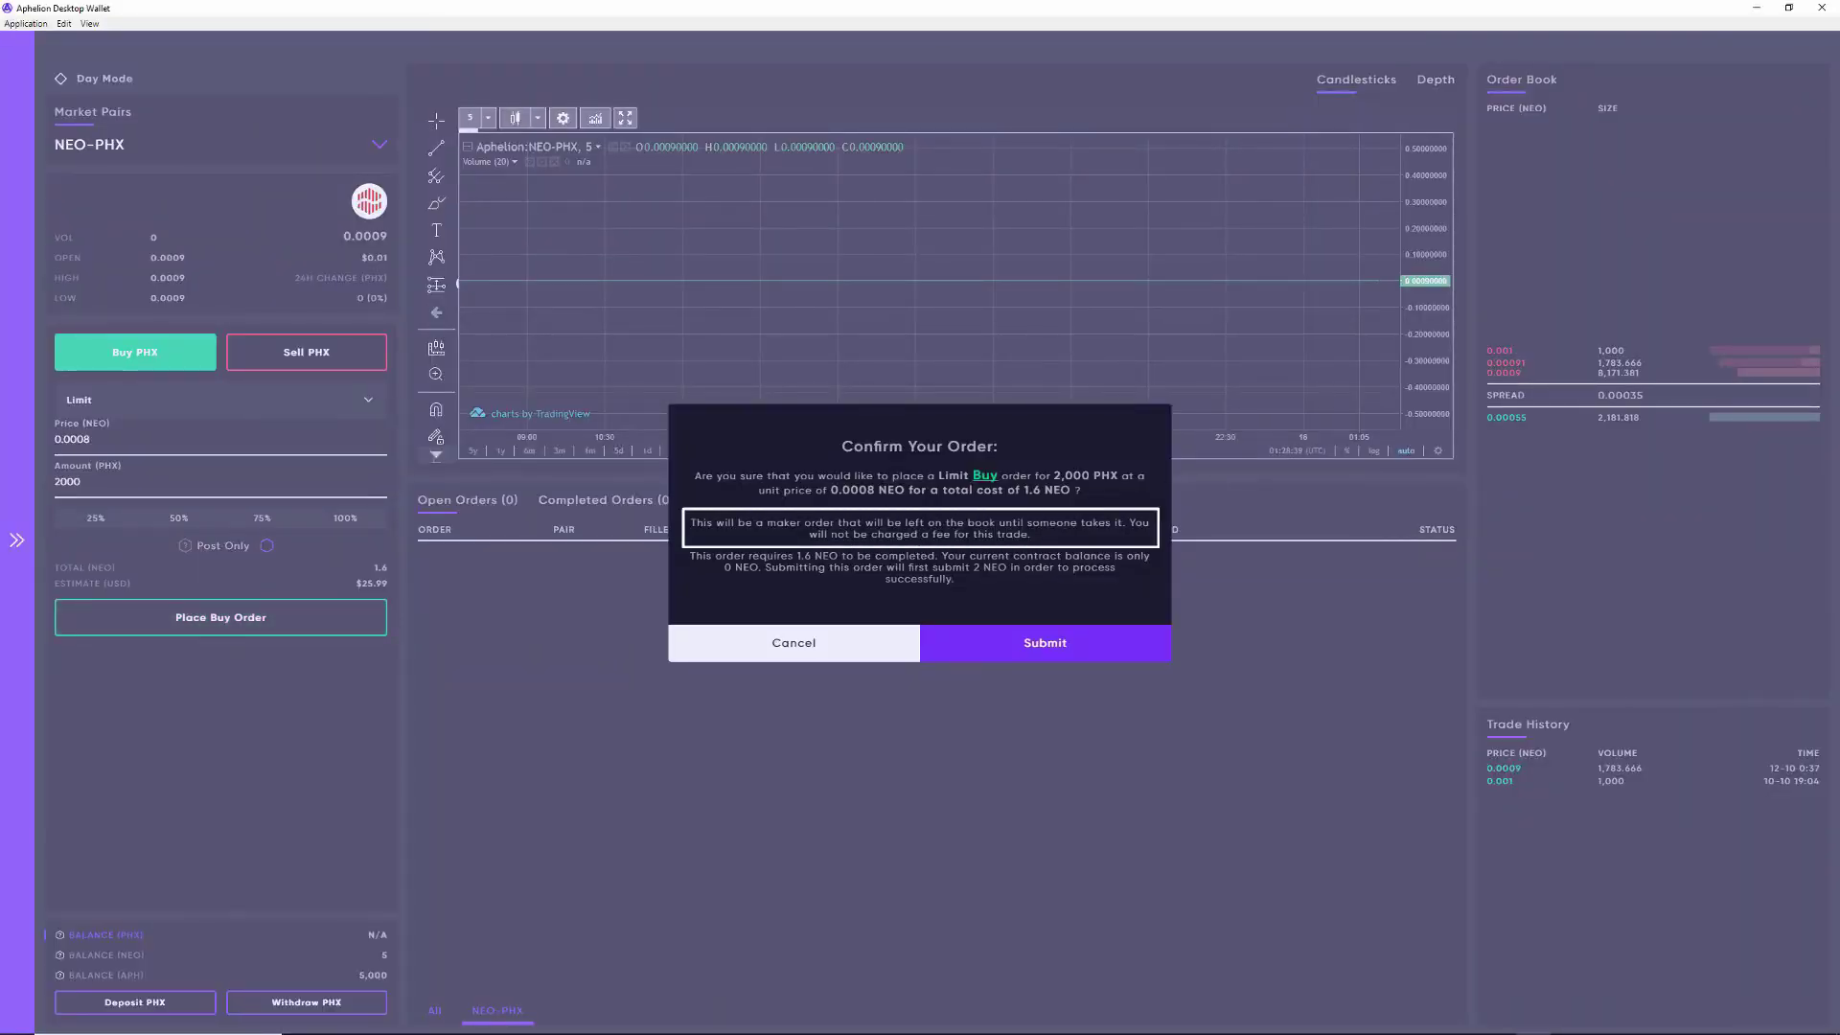
Step: Cancel that confirmation, turn on Post Only, and reopen Confirm Your Order
key(Escape)
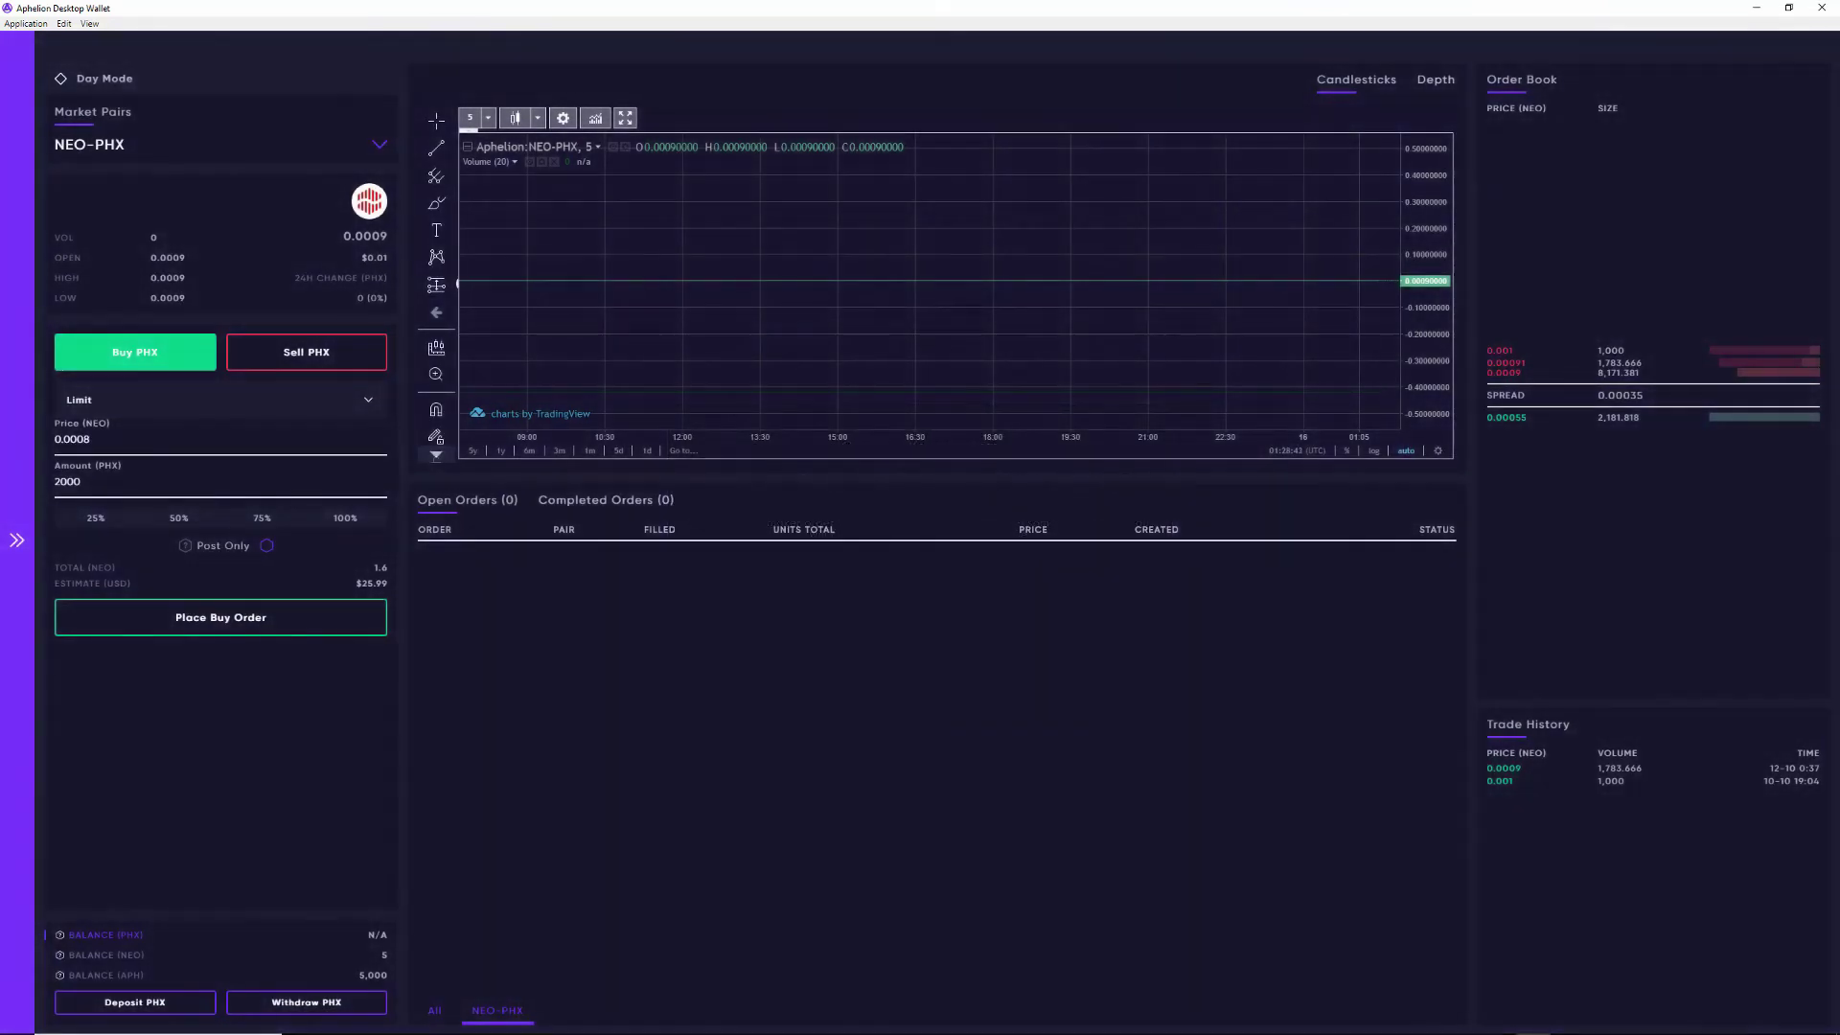
click(267, 545)
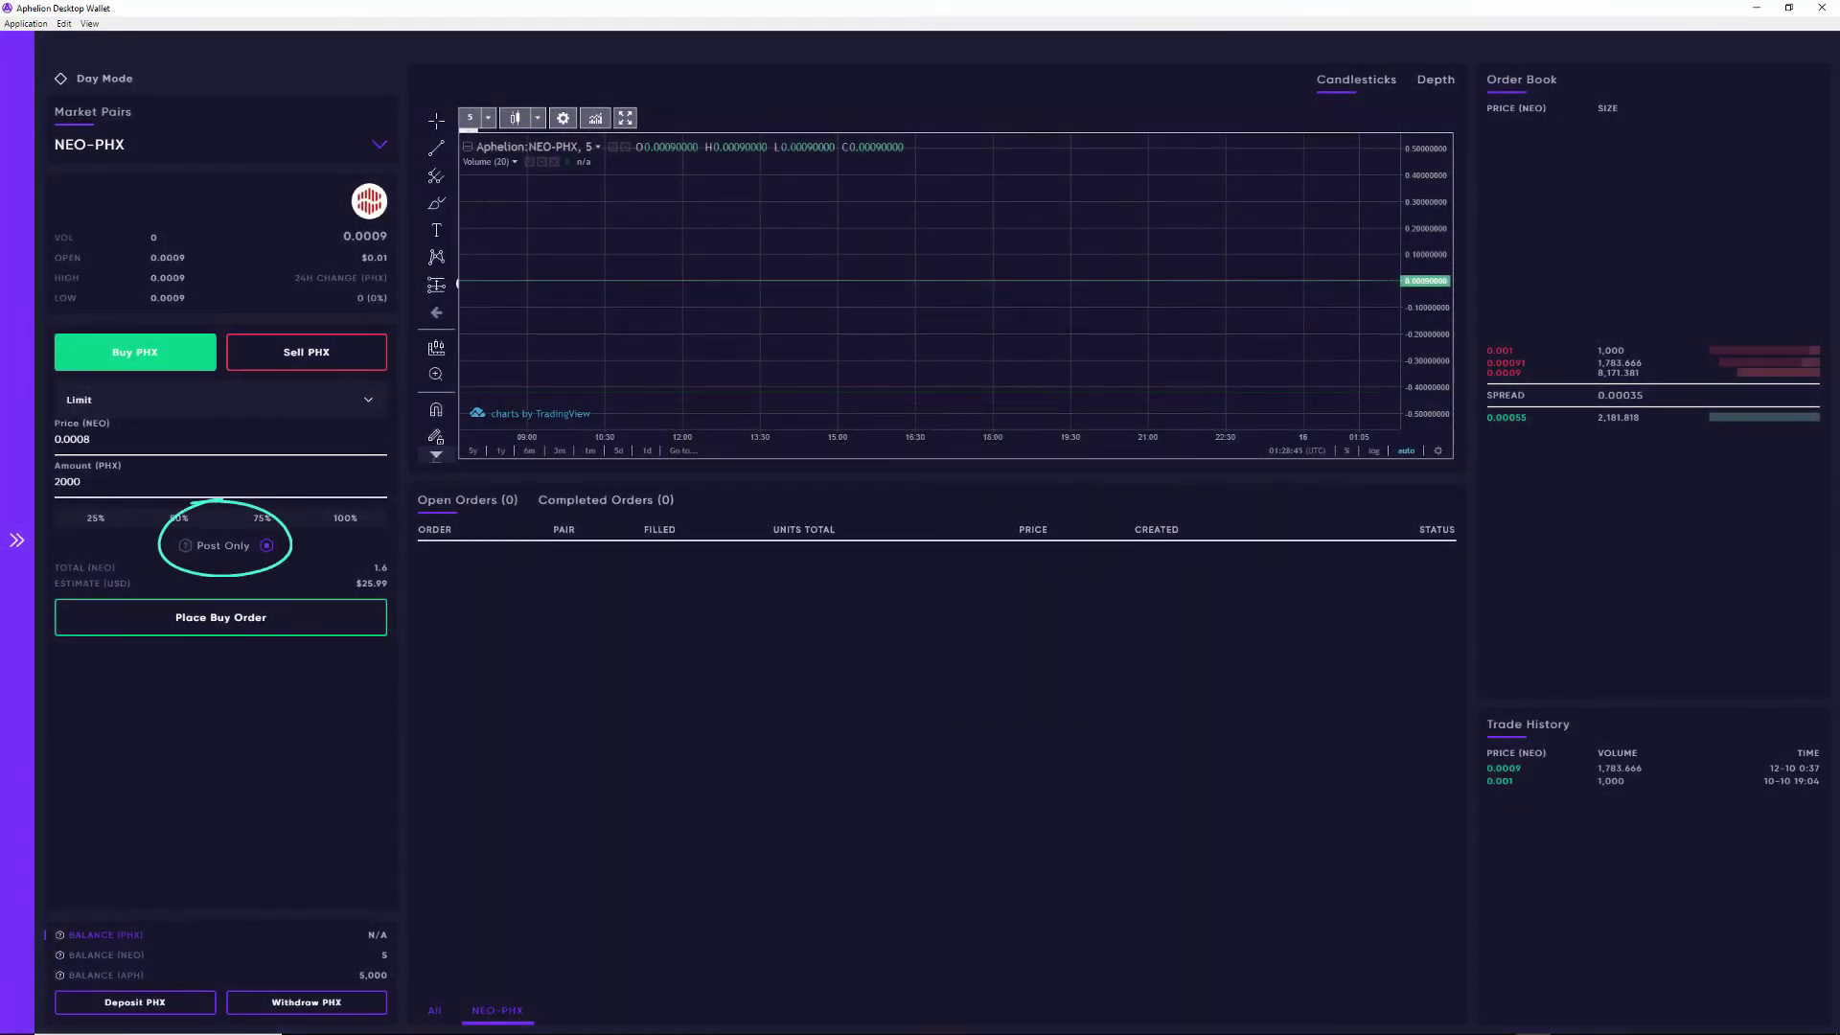
click(221, 618)
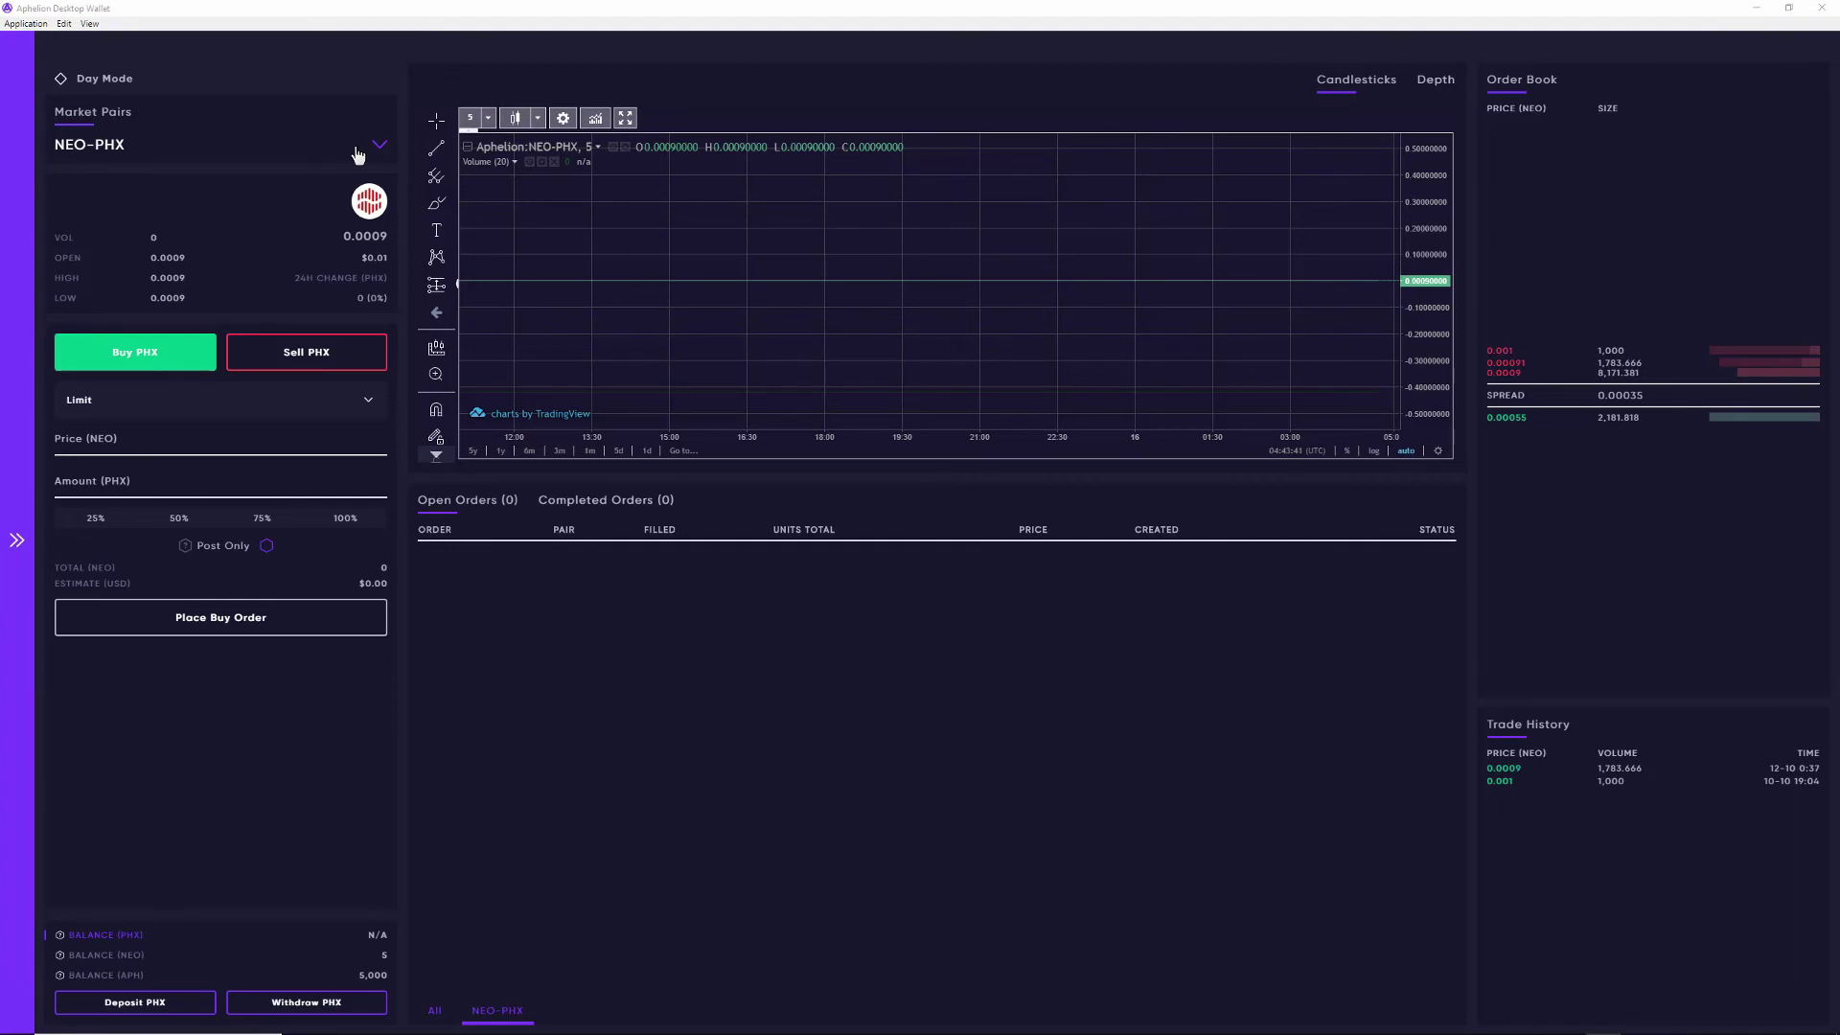
Step: Change the market pair from the Market Pairs dropdown to NEO-APH under the NEO list
click(357, 156)
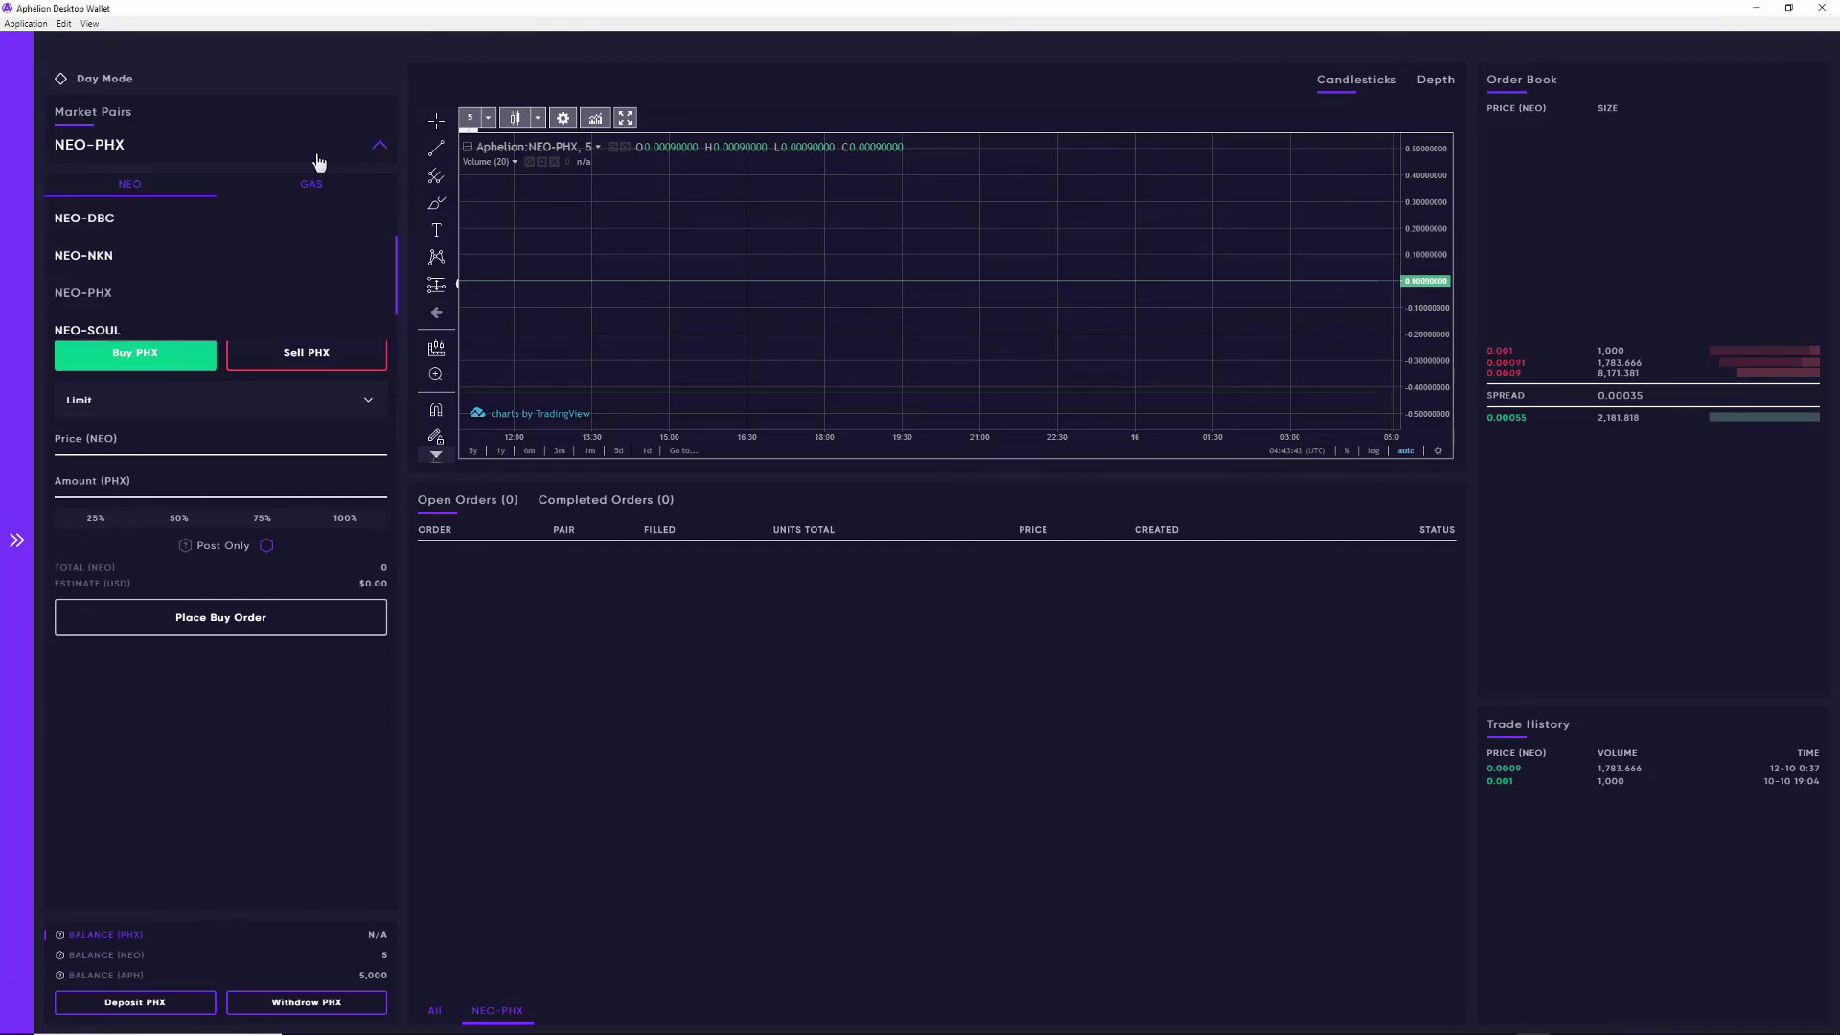
click(123, 219)
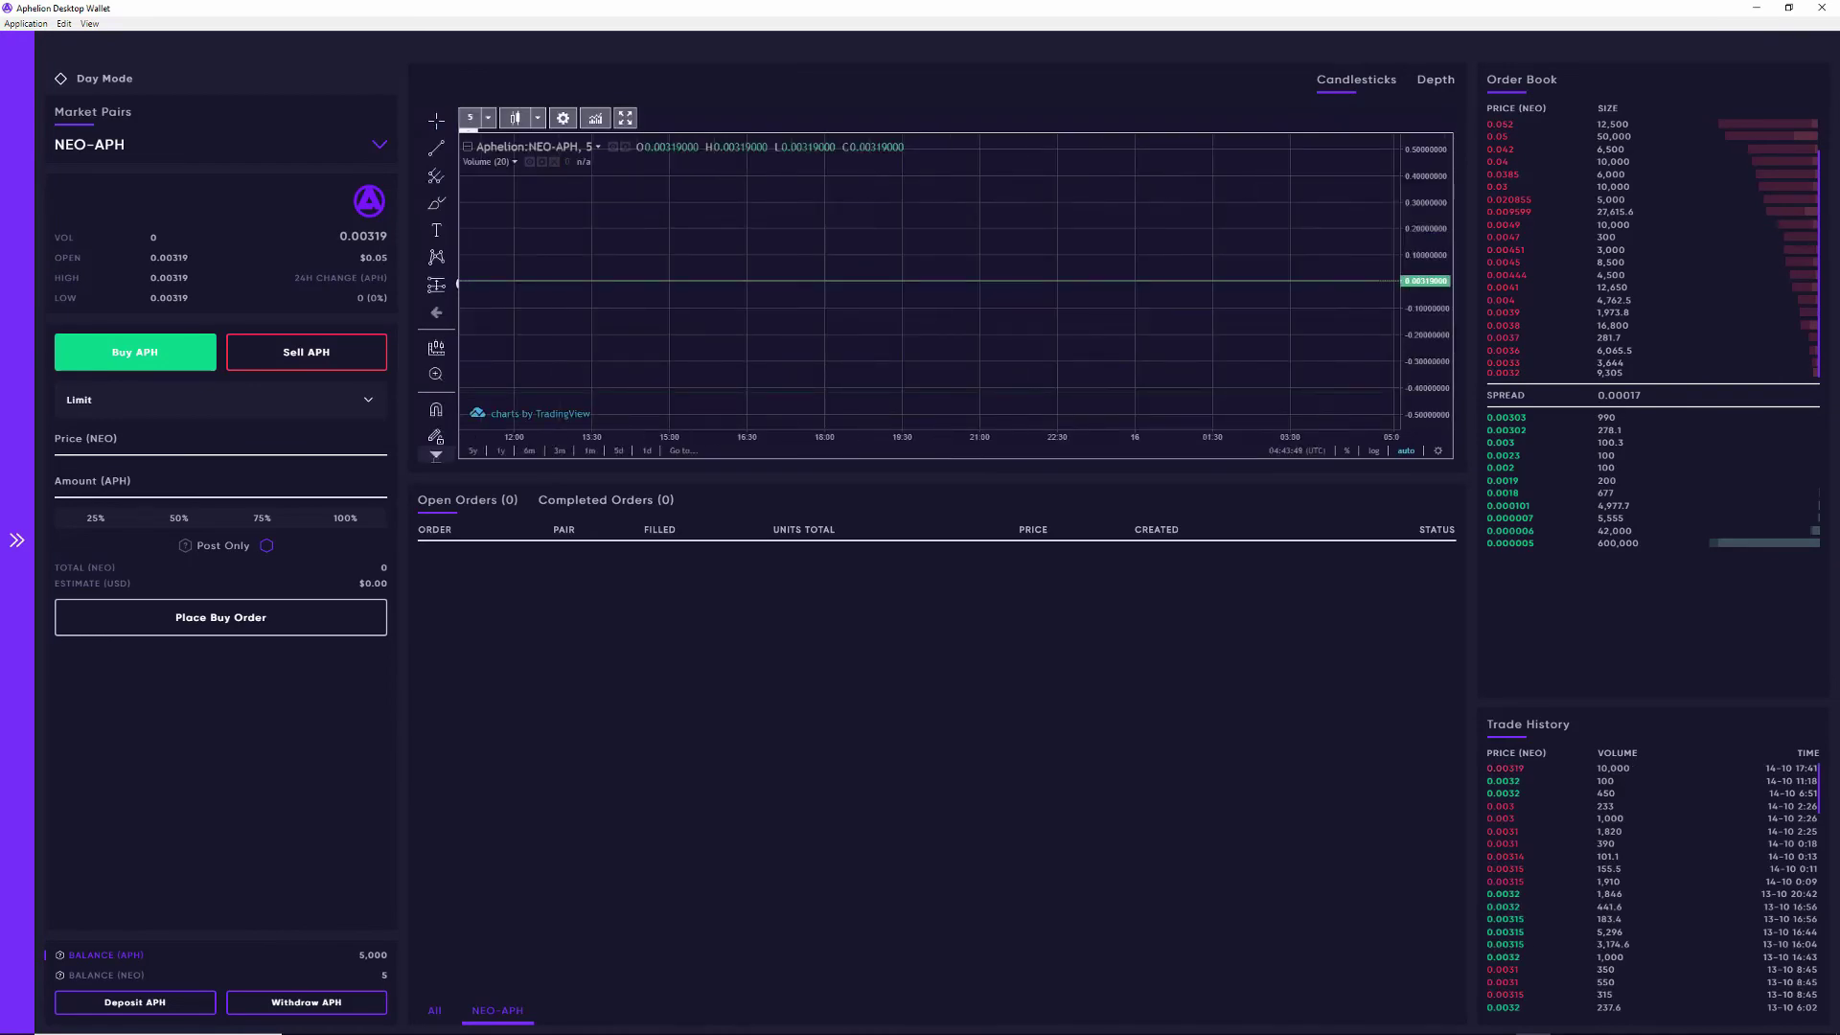
mouse_move(136, 976)
Step: Deposit 2 NEO into the exchange contract from the NEO balance actions
click(137, 978)
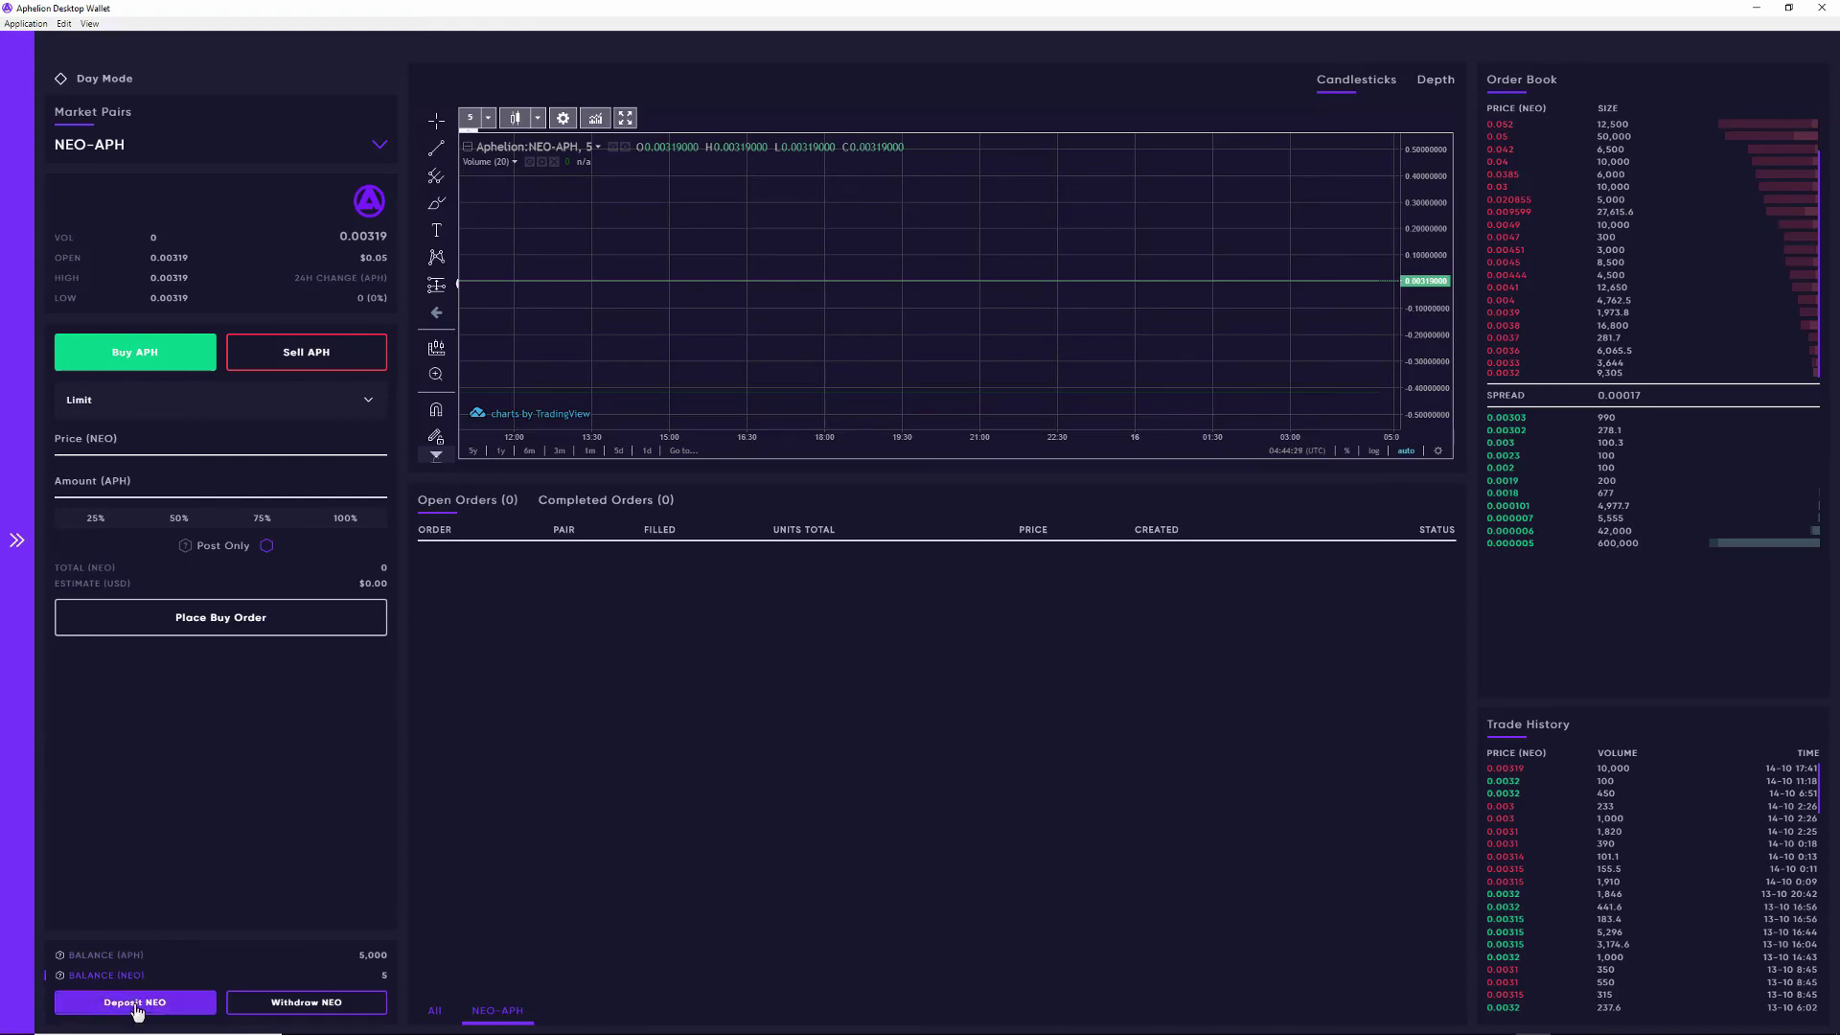
click(136, 1003)
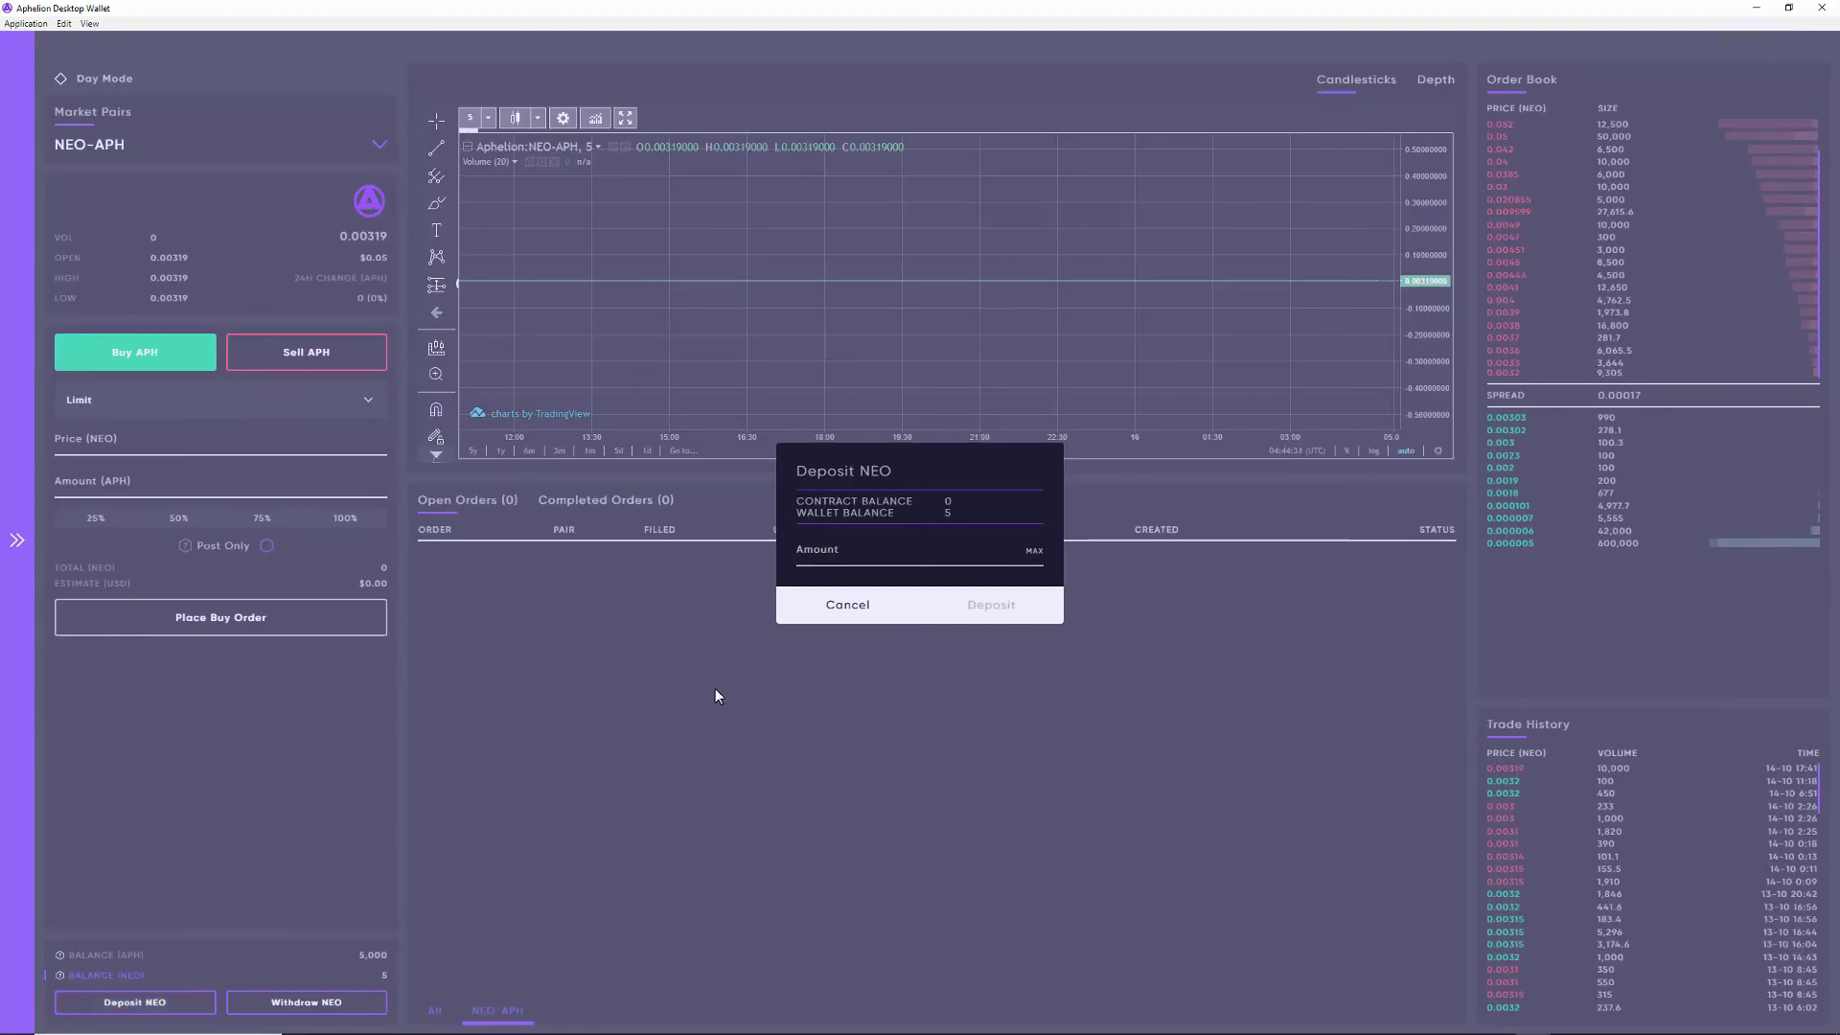
text(2)
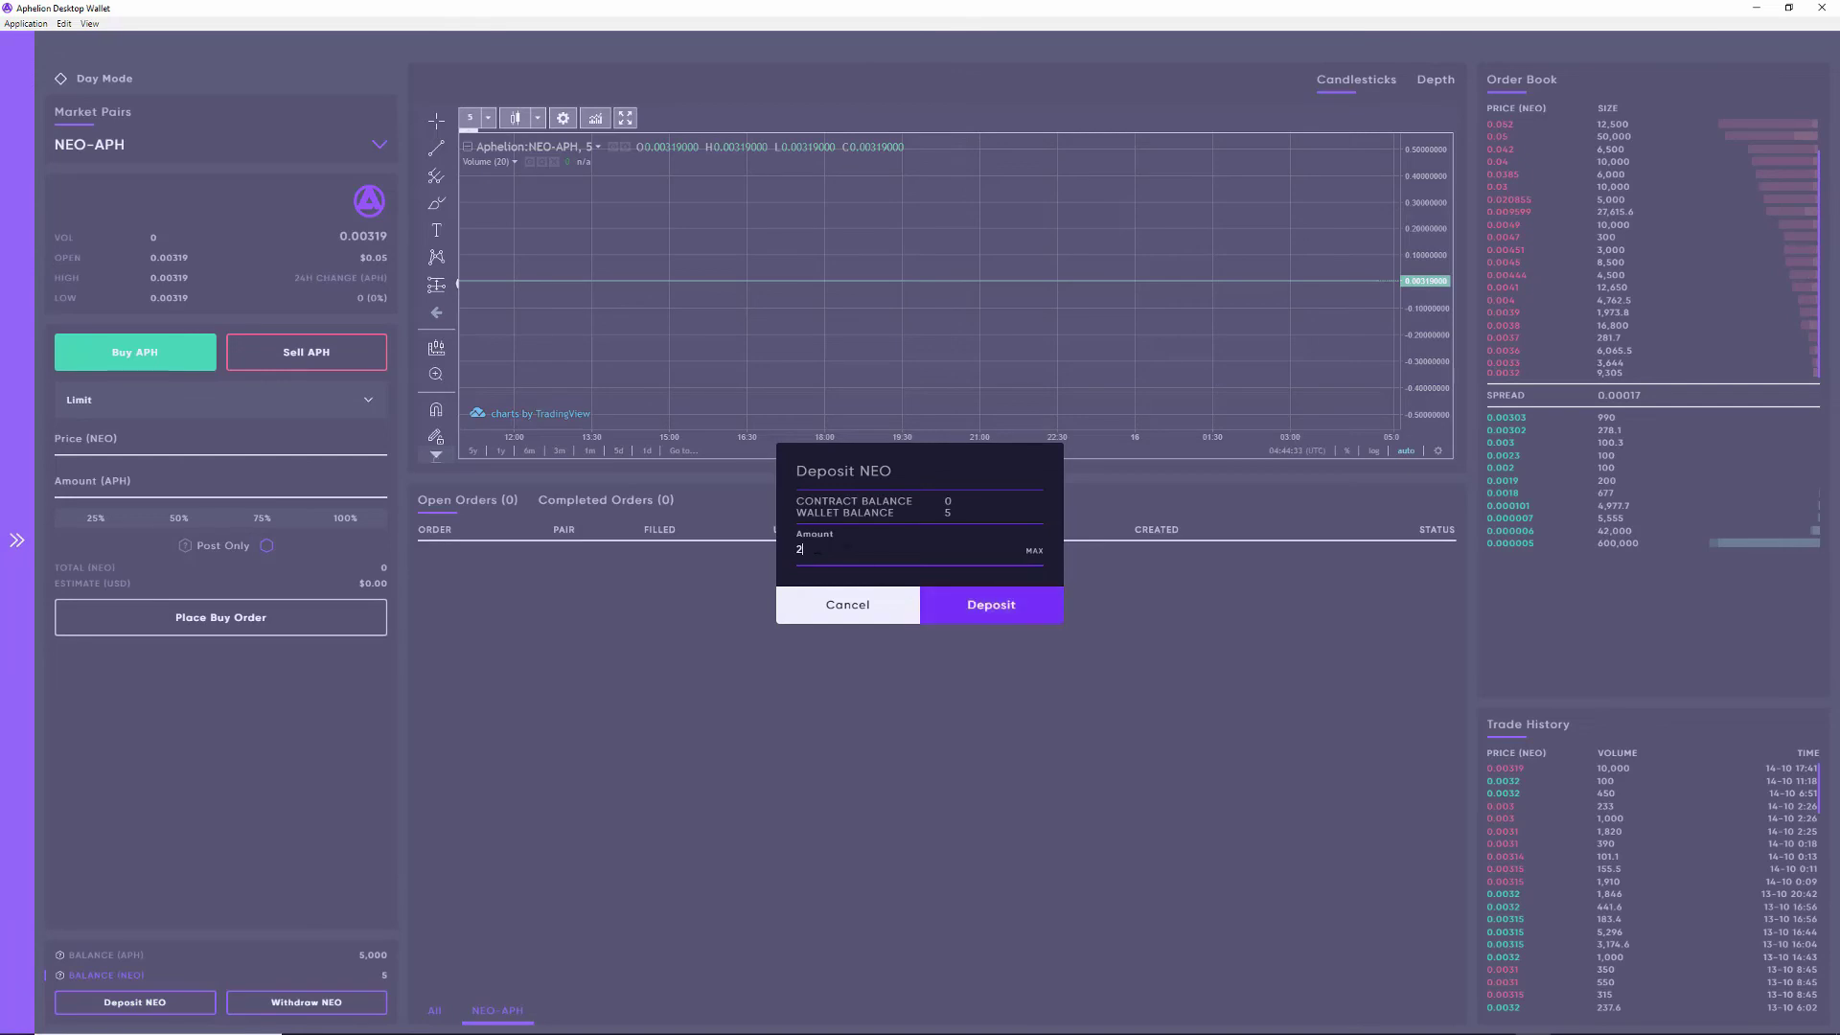
click(964, 617)
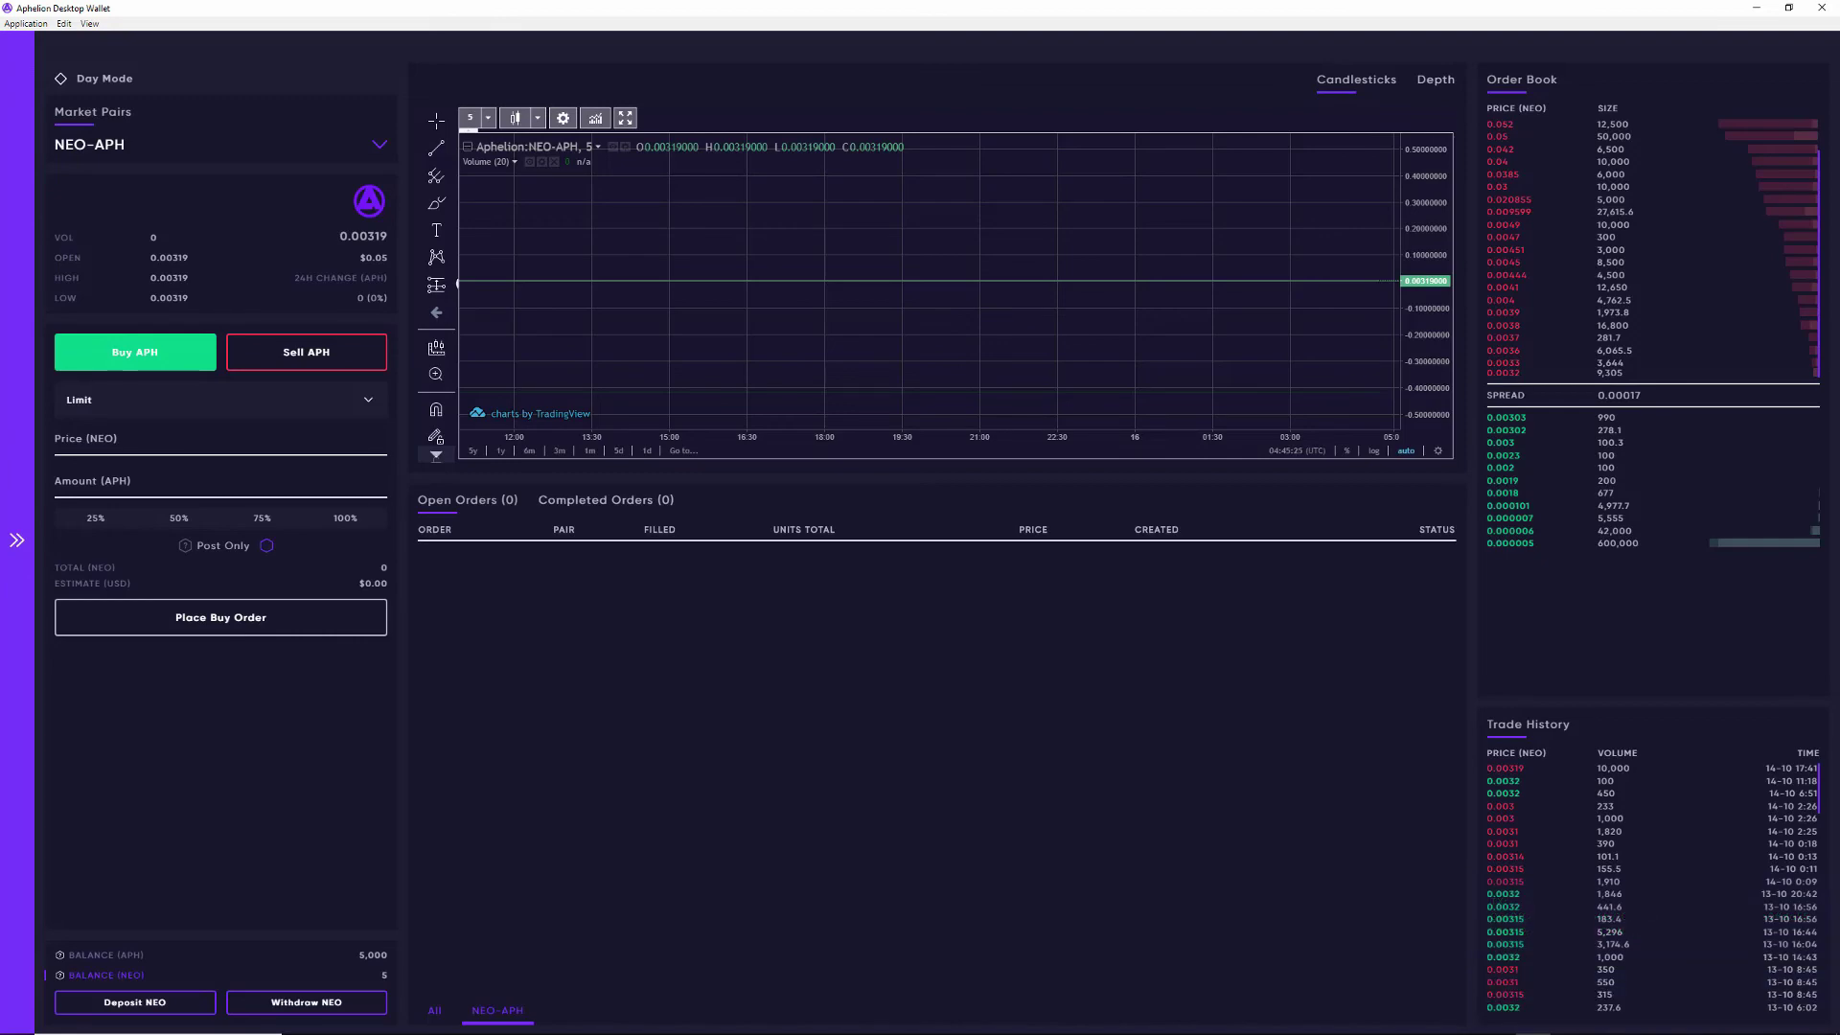
mouse_move(135, 997)
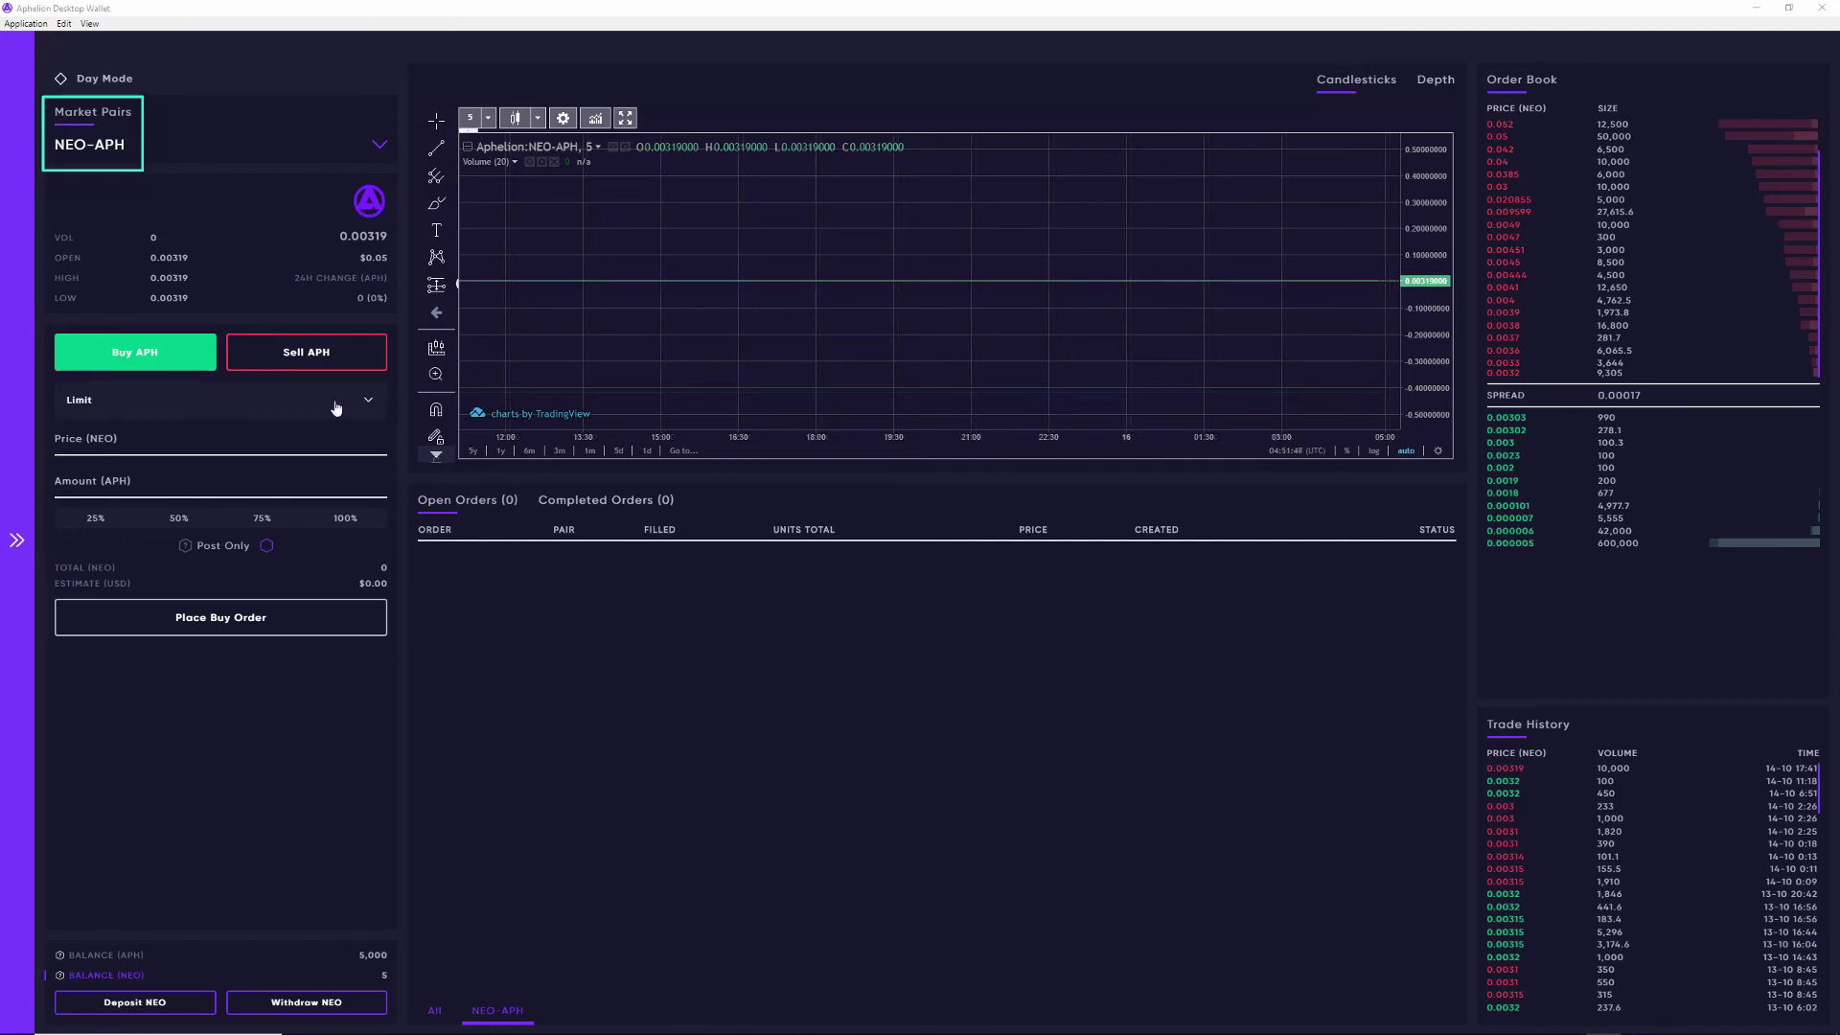
Step: Place and submit a Market buy order for 1000 APH
click(337, 408)
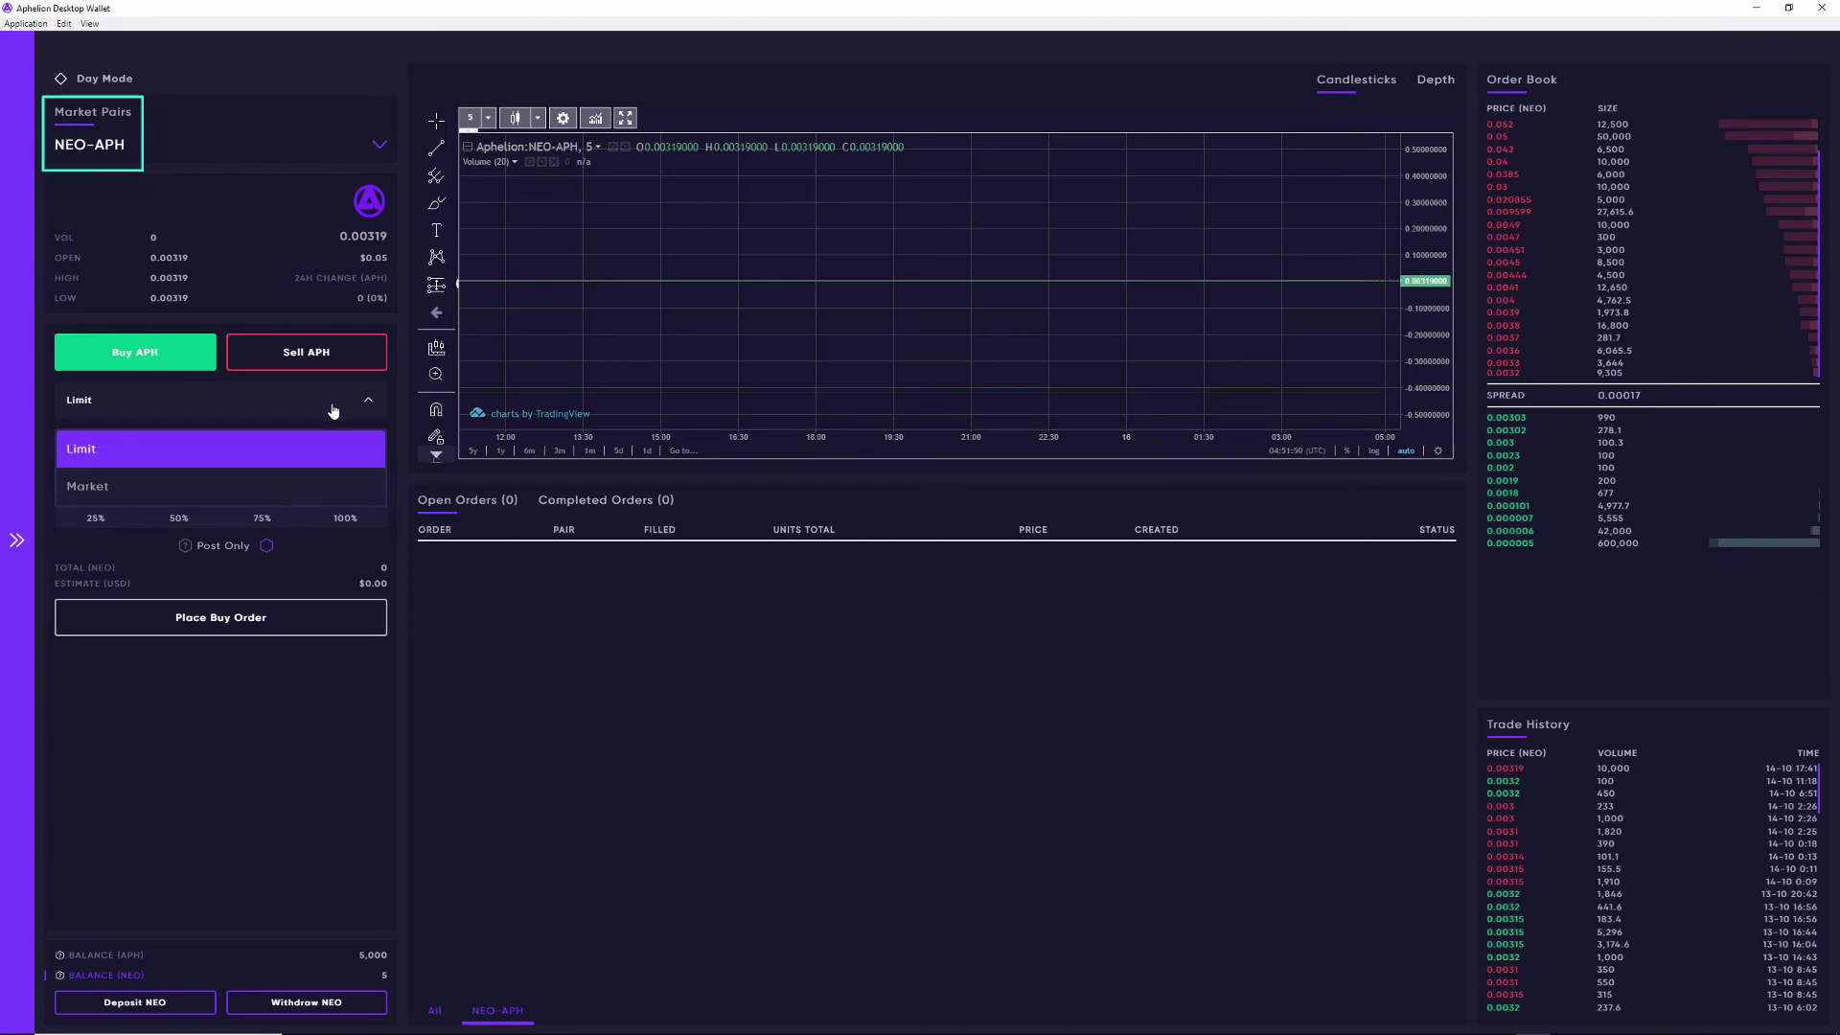
click(317, 487)
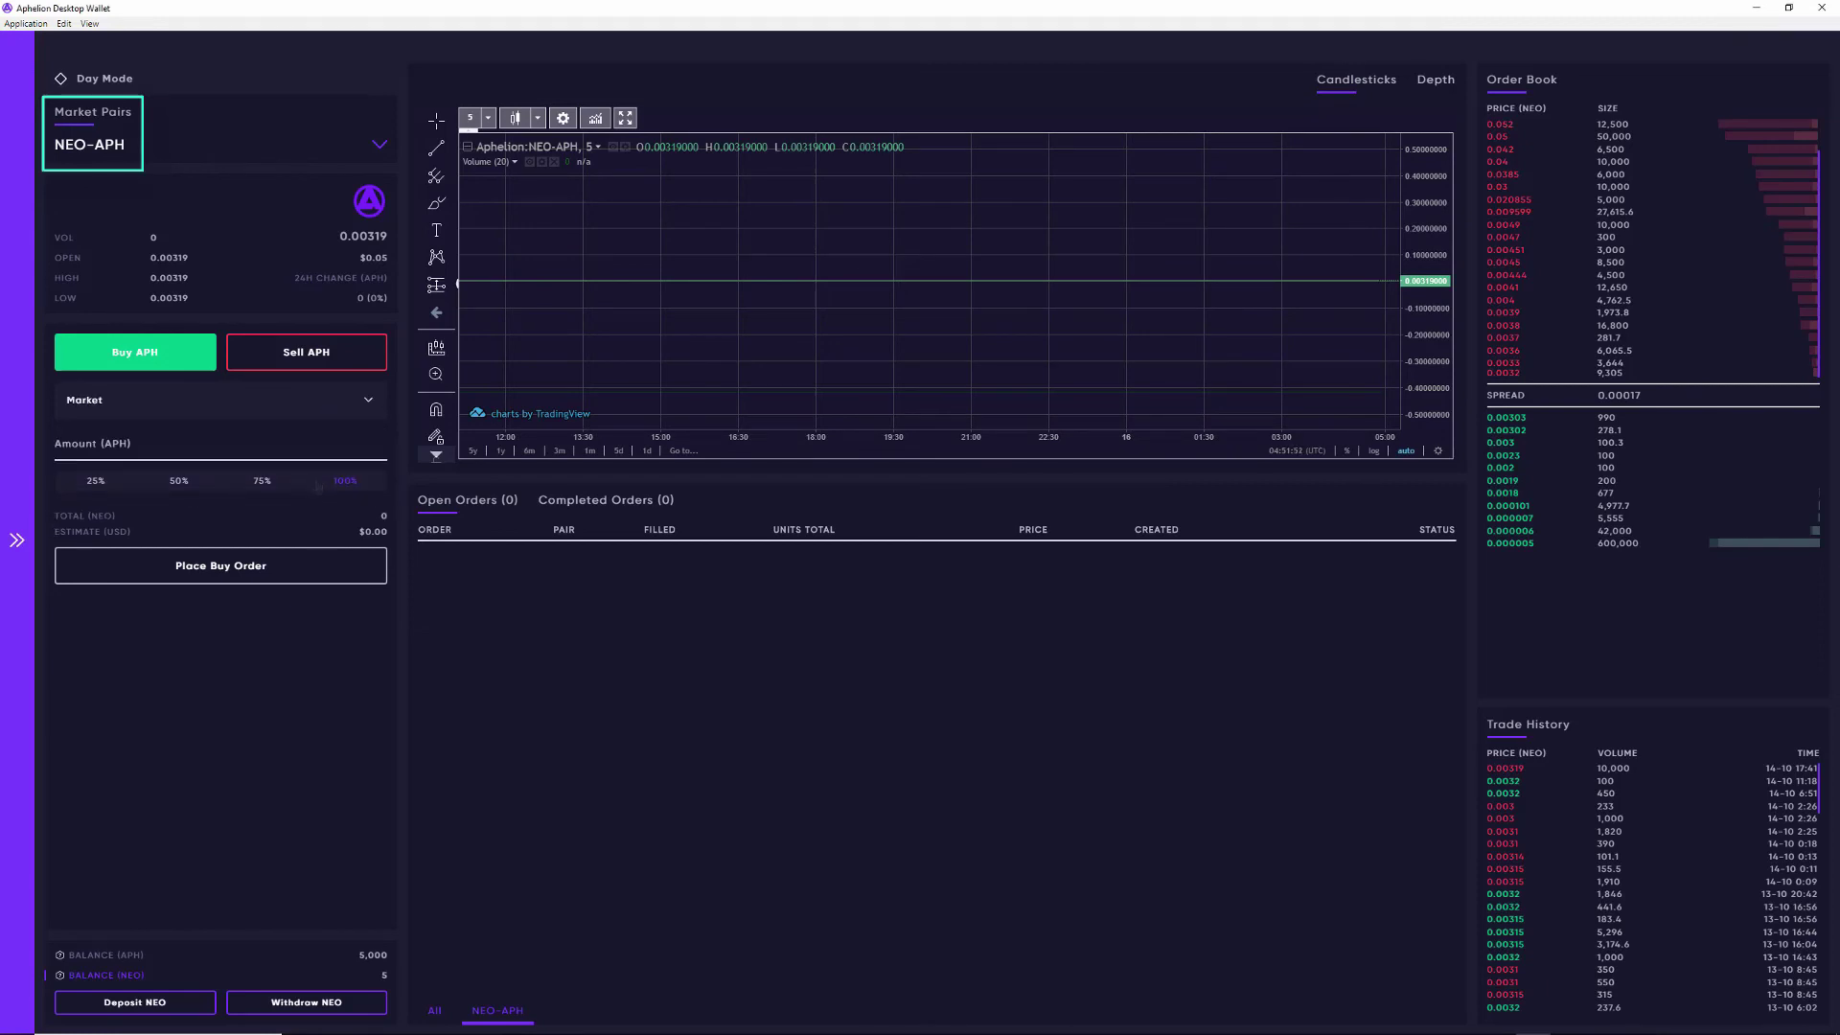
click(192, 448)
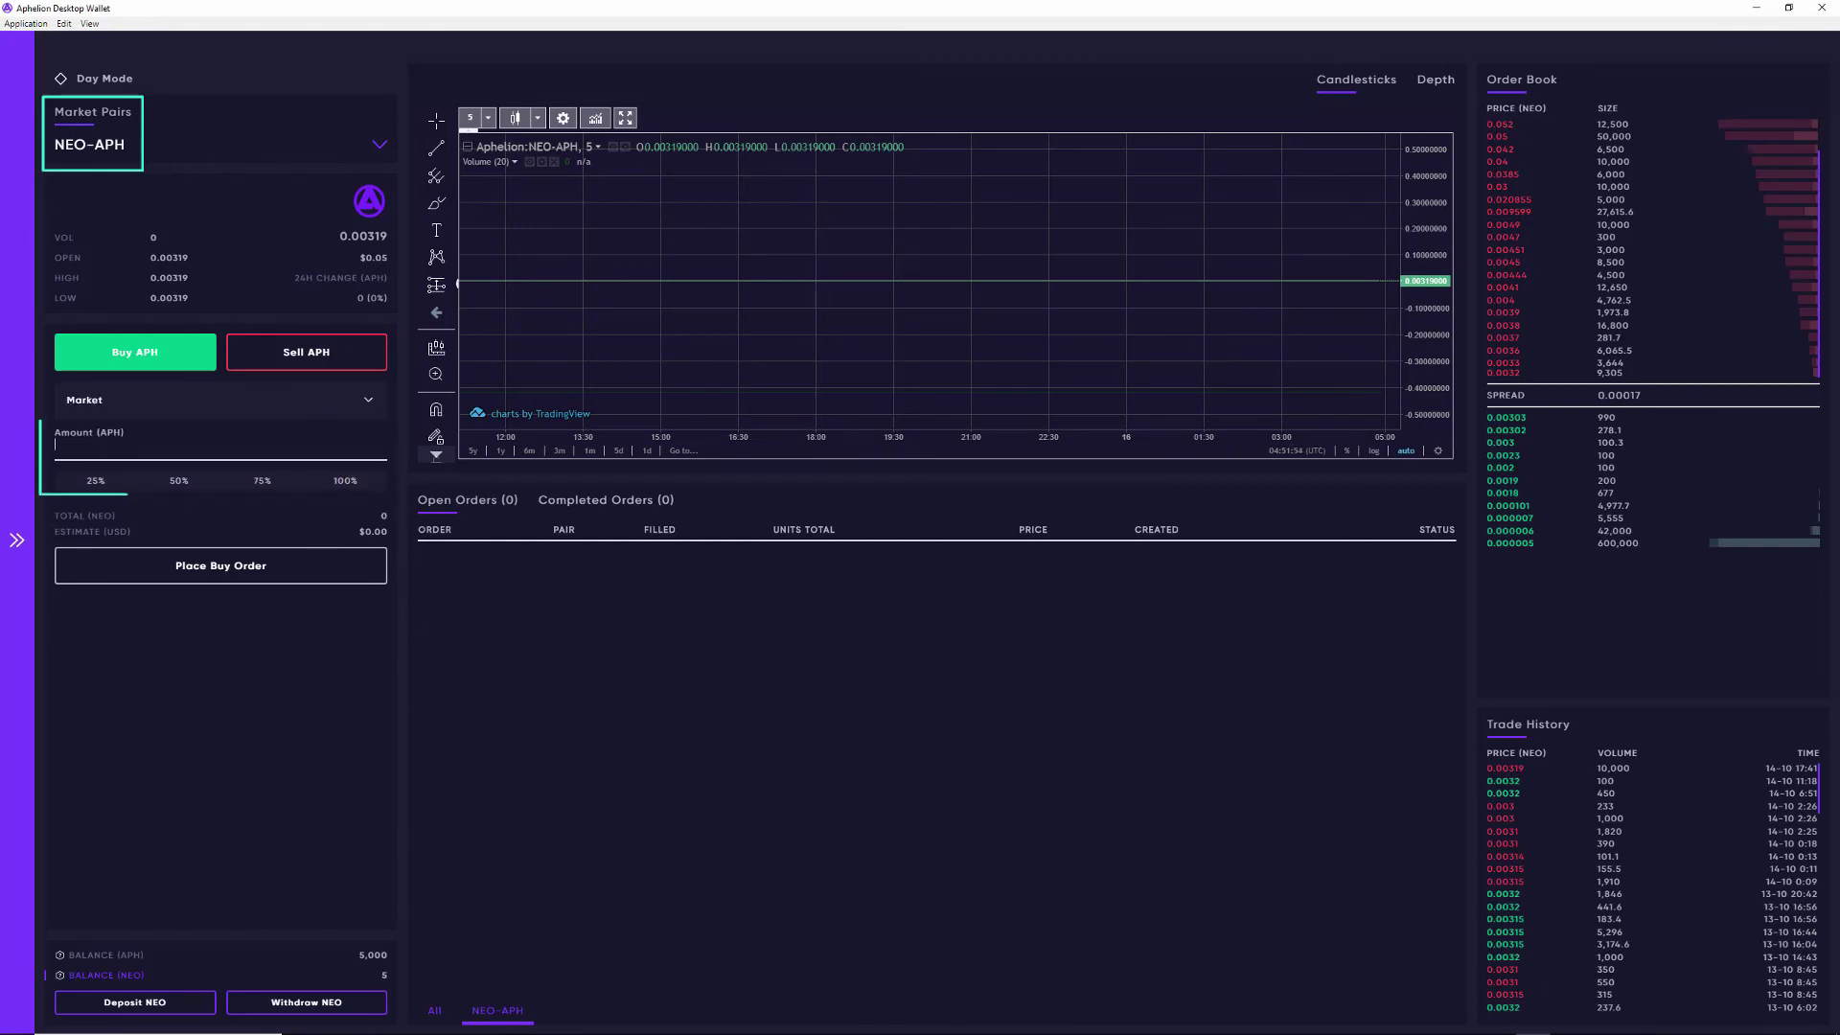
text(1000)
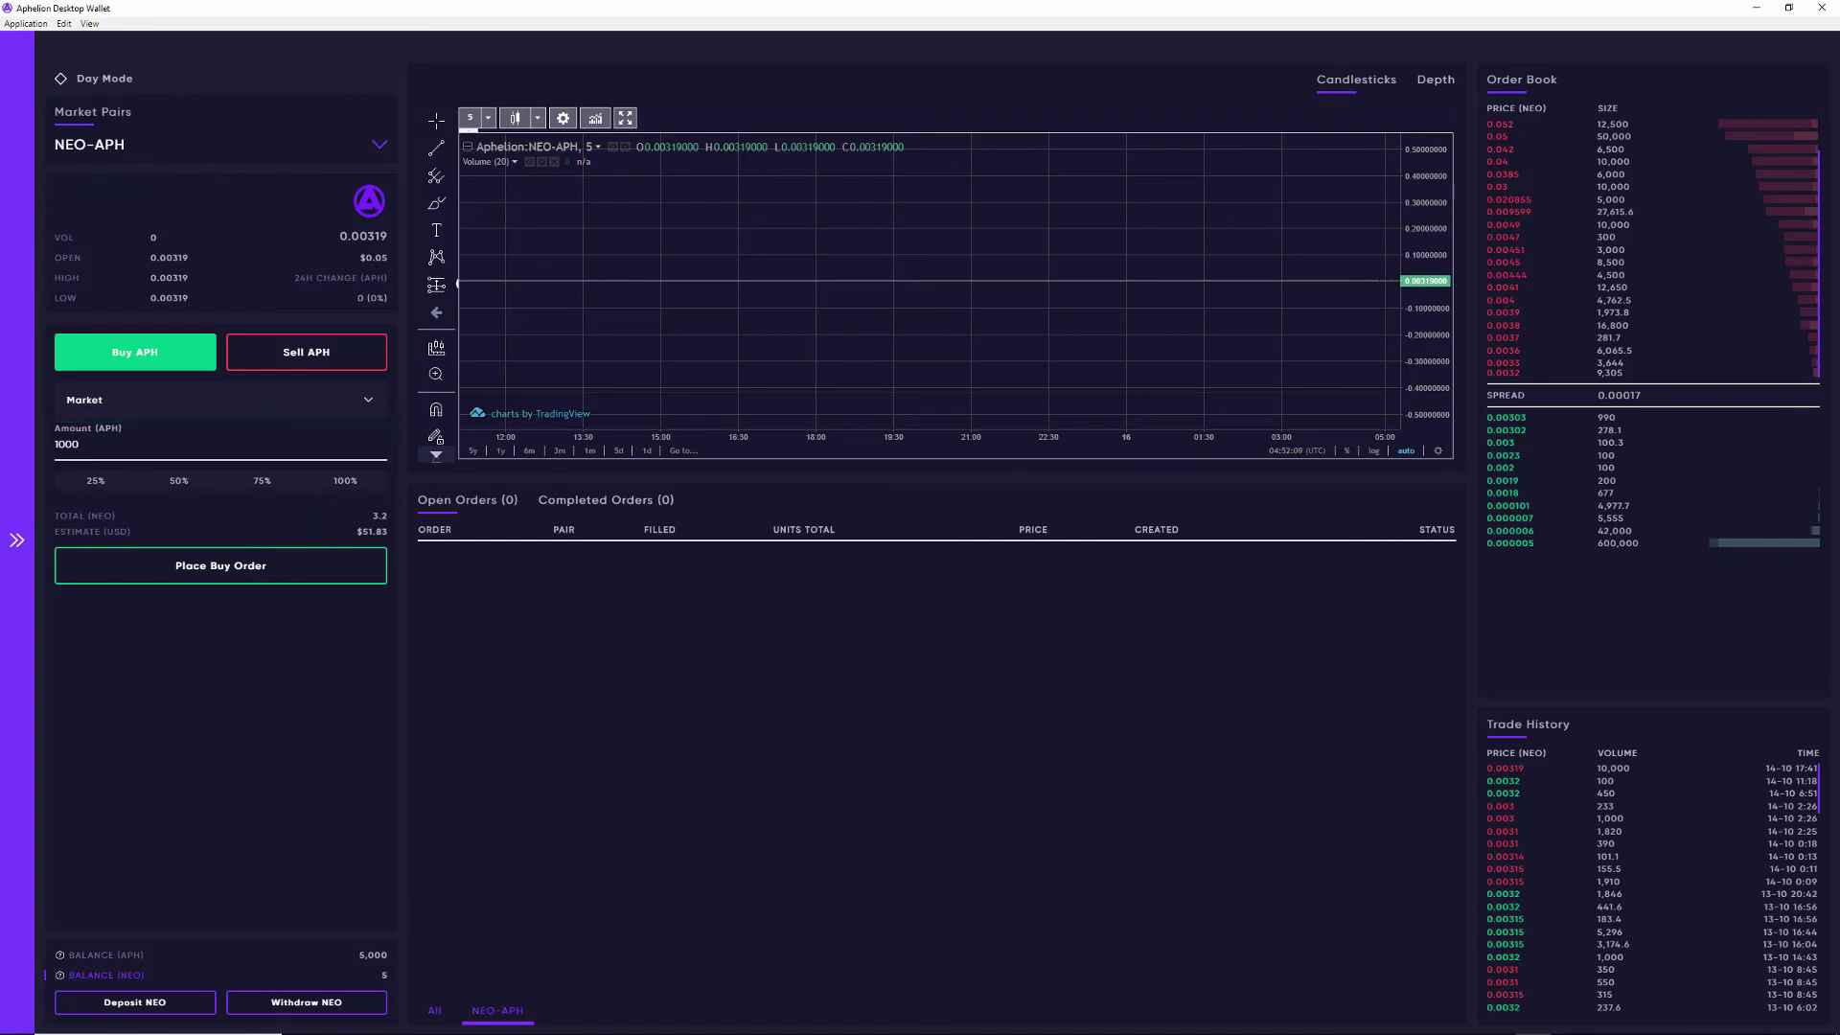
click(193, 569)
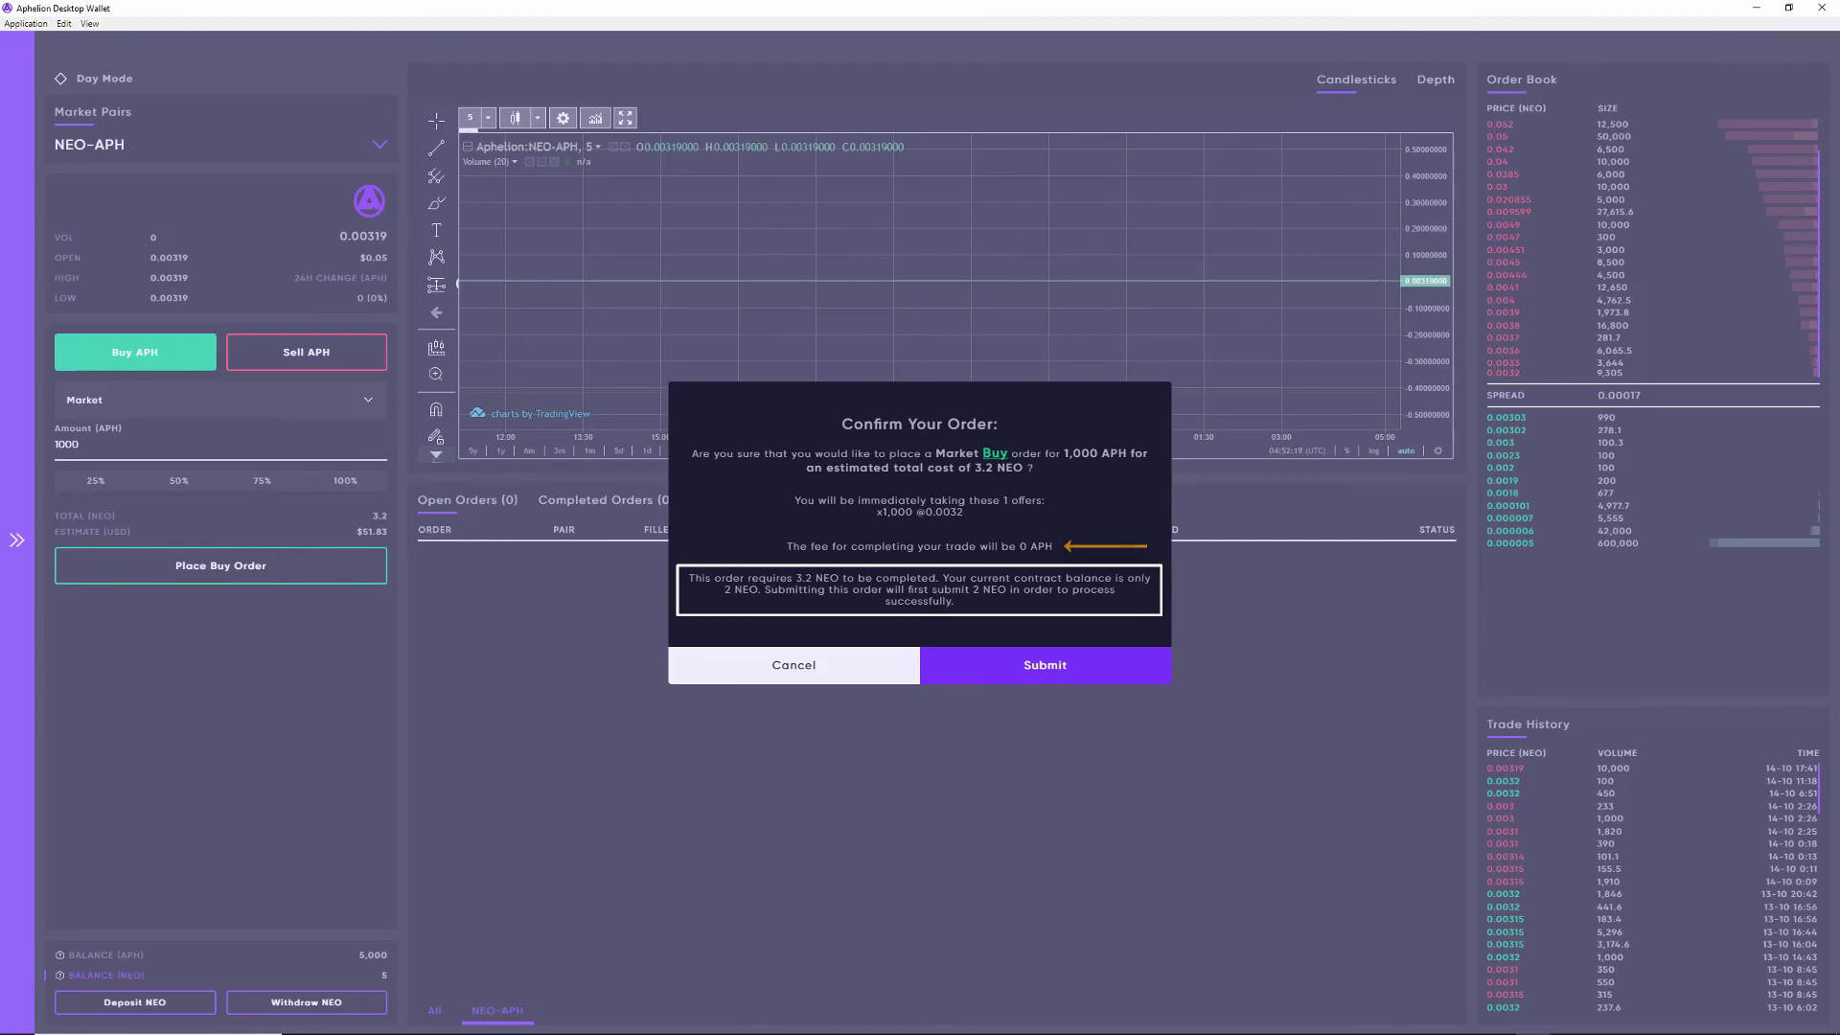
click(1060, 677)
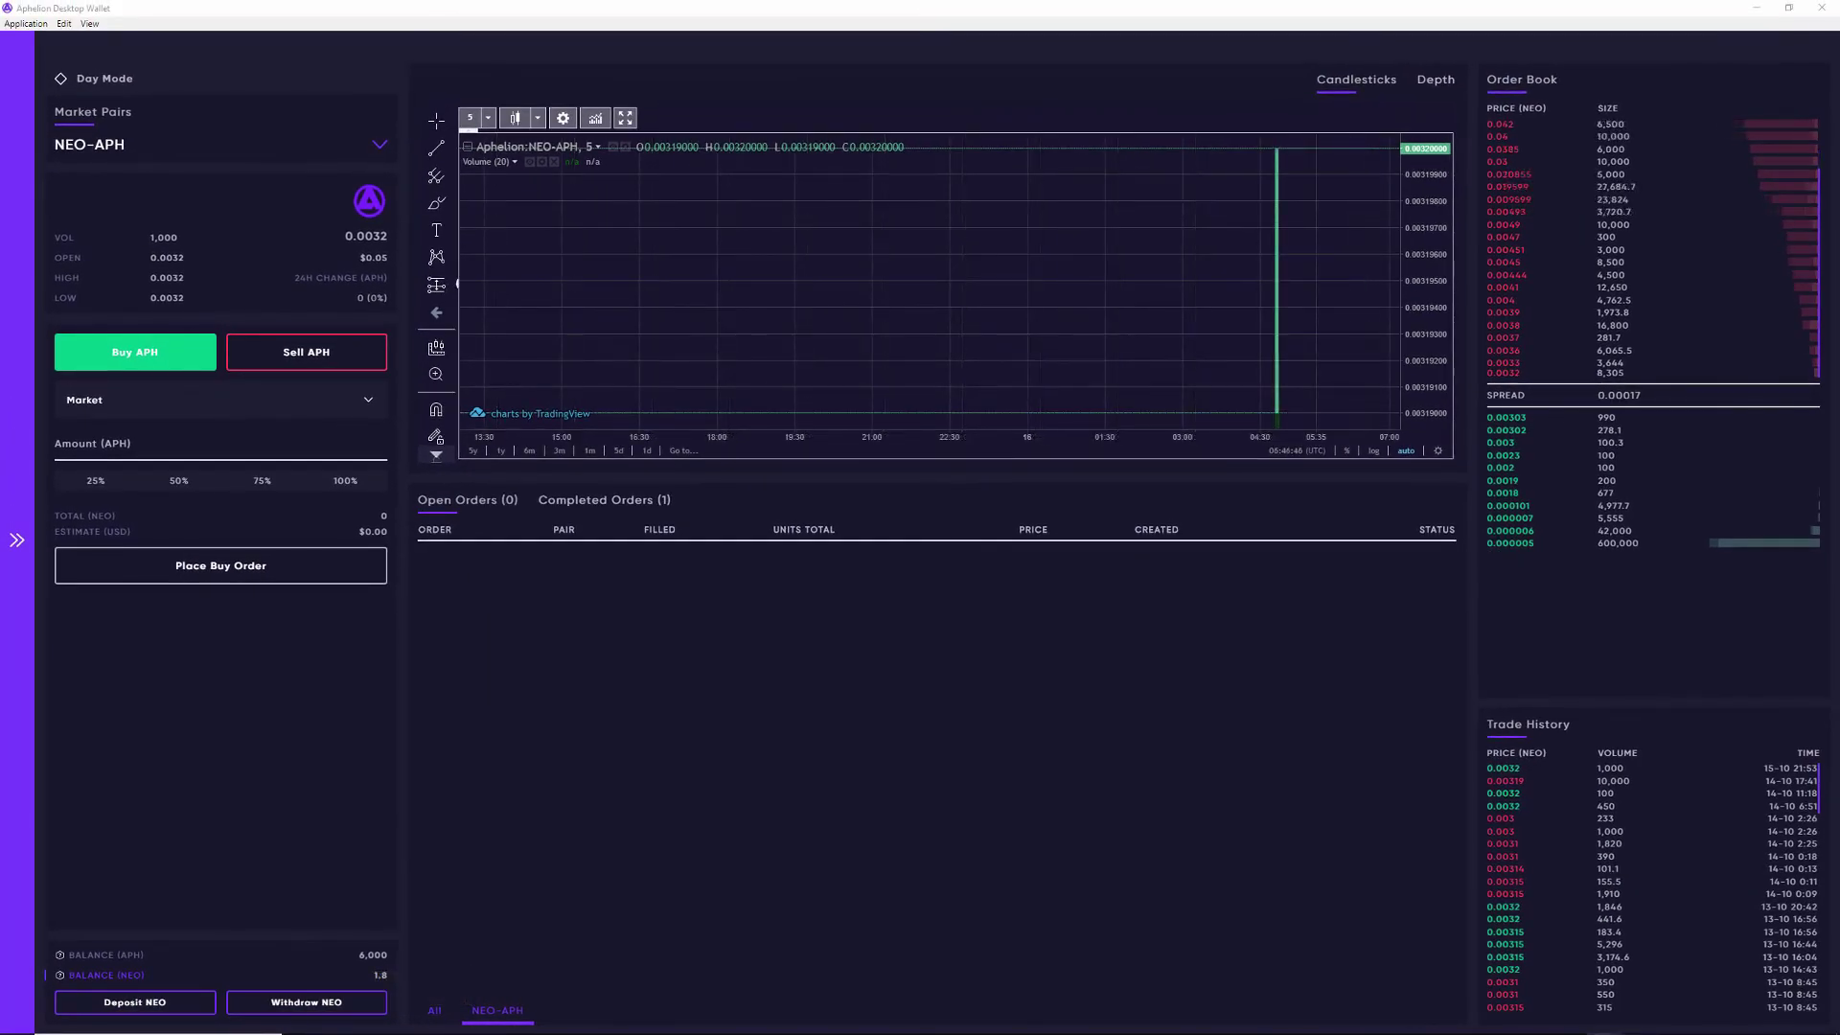
Step: Start an APH withdrawal and fill in the maximum 1000 APH contract balance
click(214, 956)
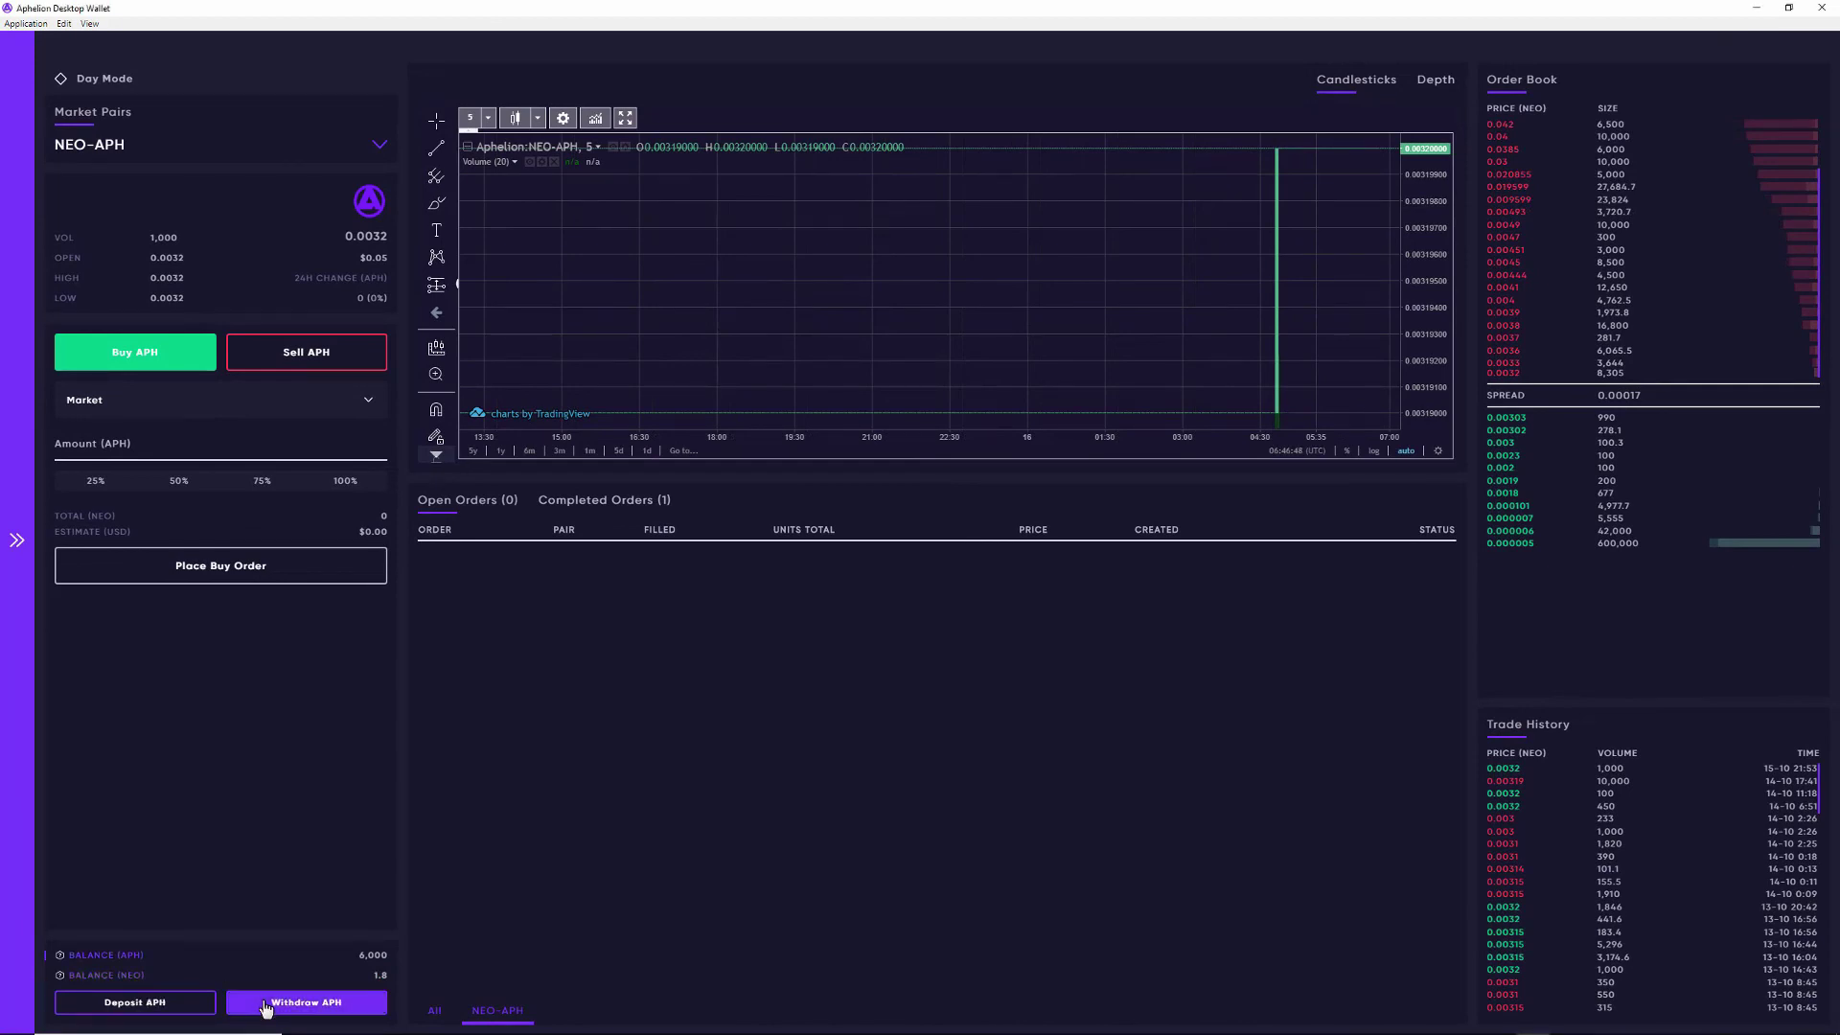
click(267, 1005)
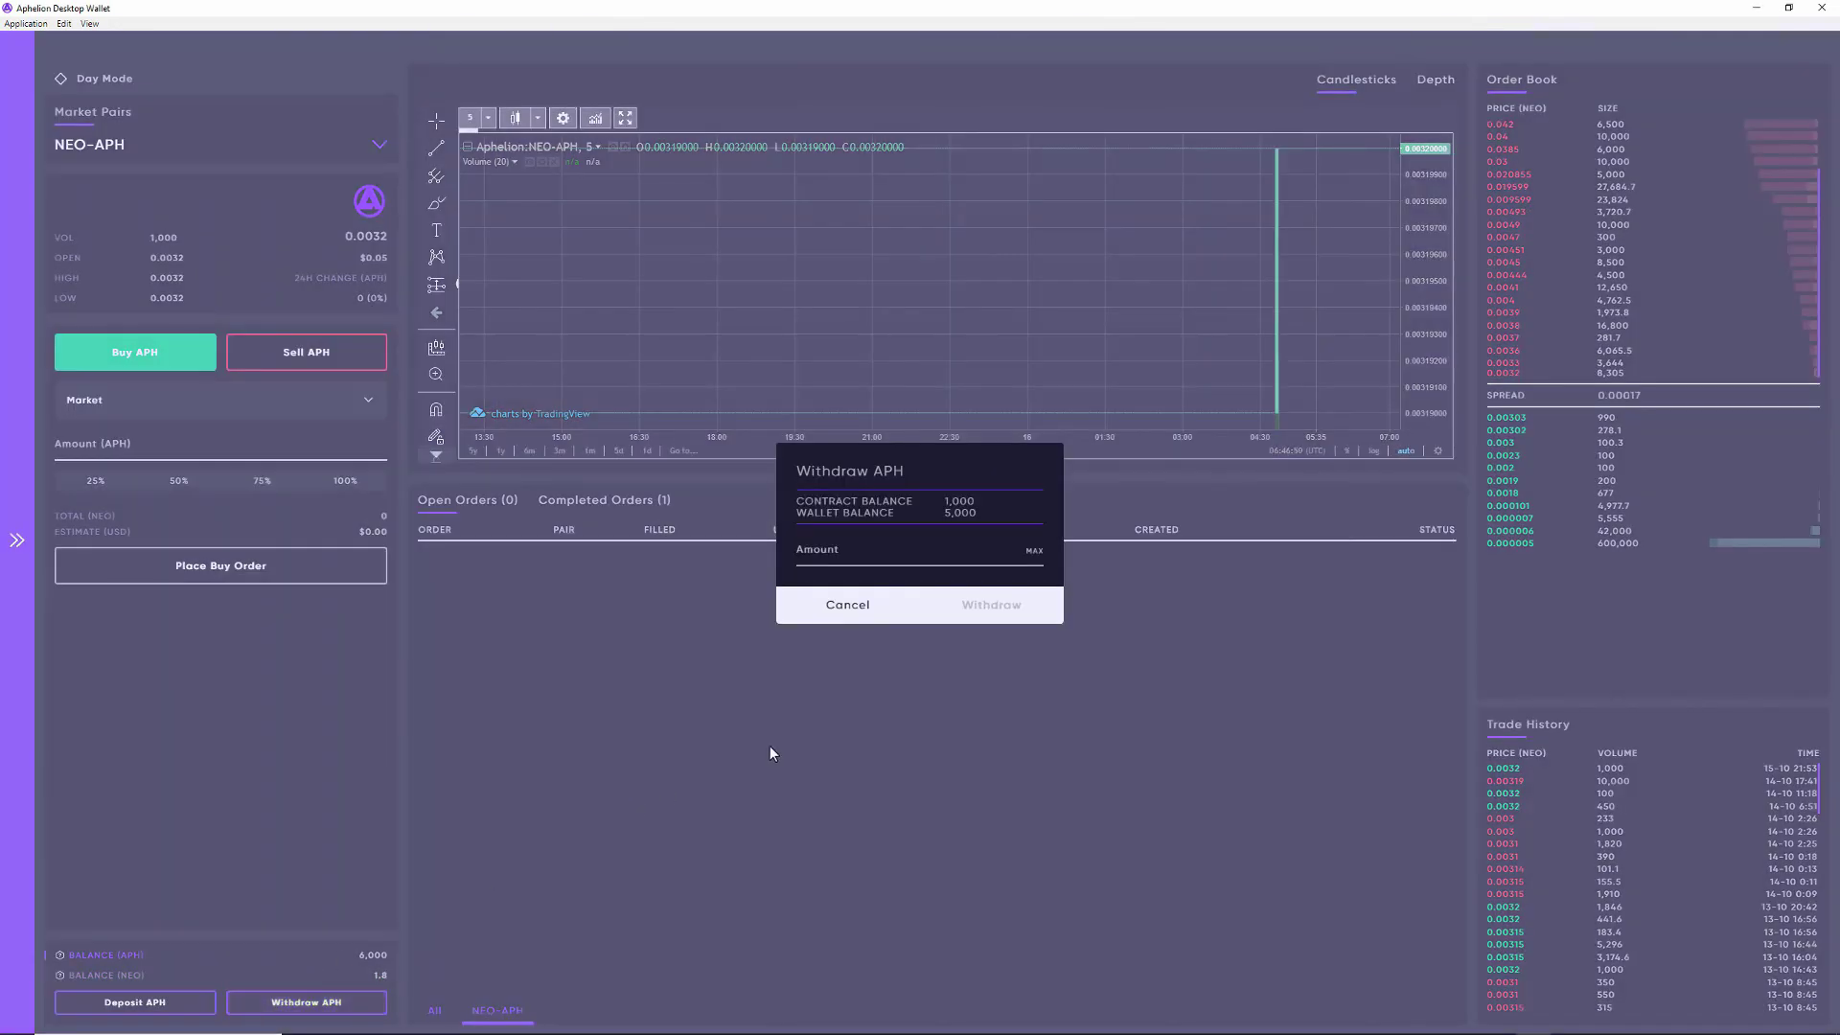
click(1035, 554)
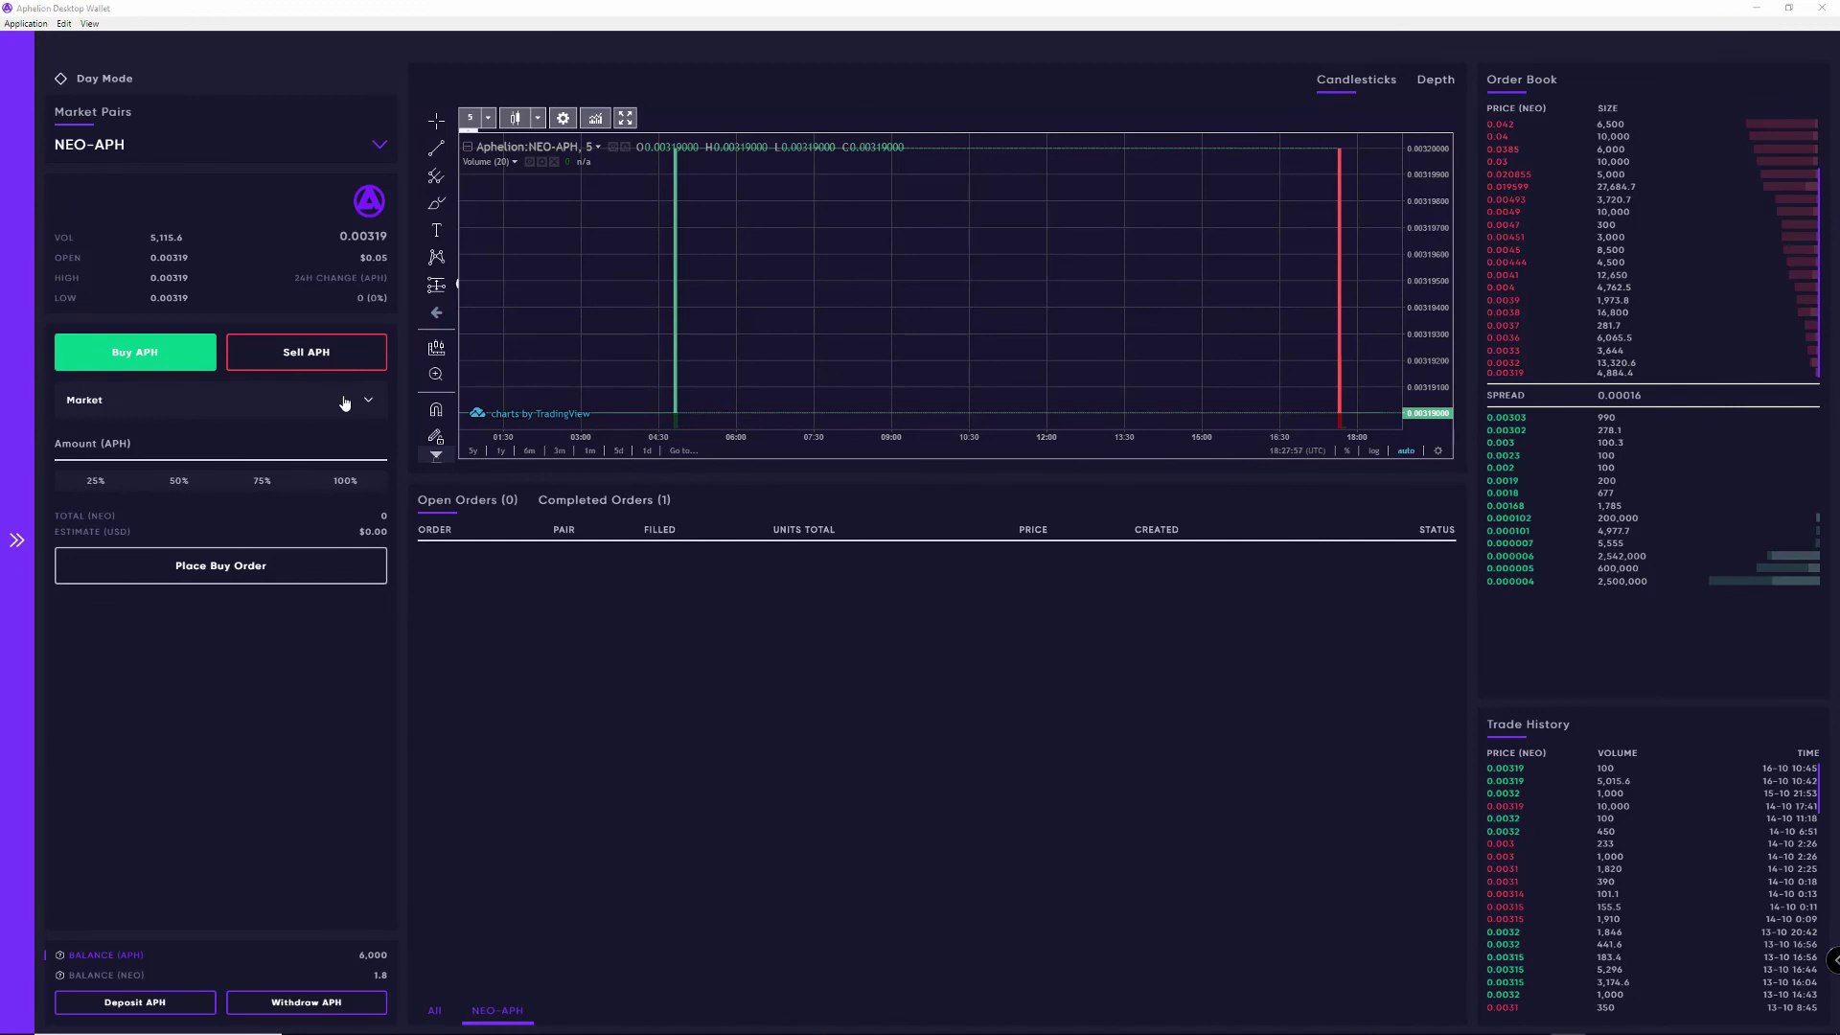
Step: Submit a Limit buy order of 500 APH at 0.00305 NEO each
click(345, 403)
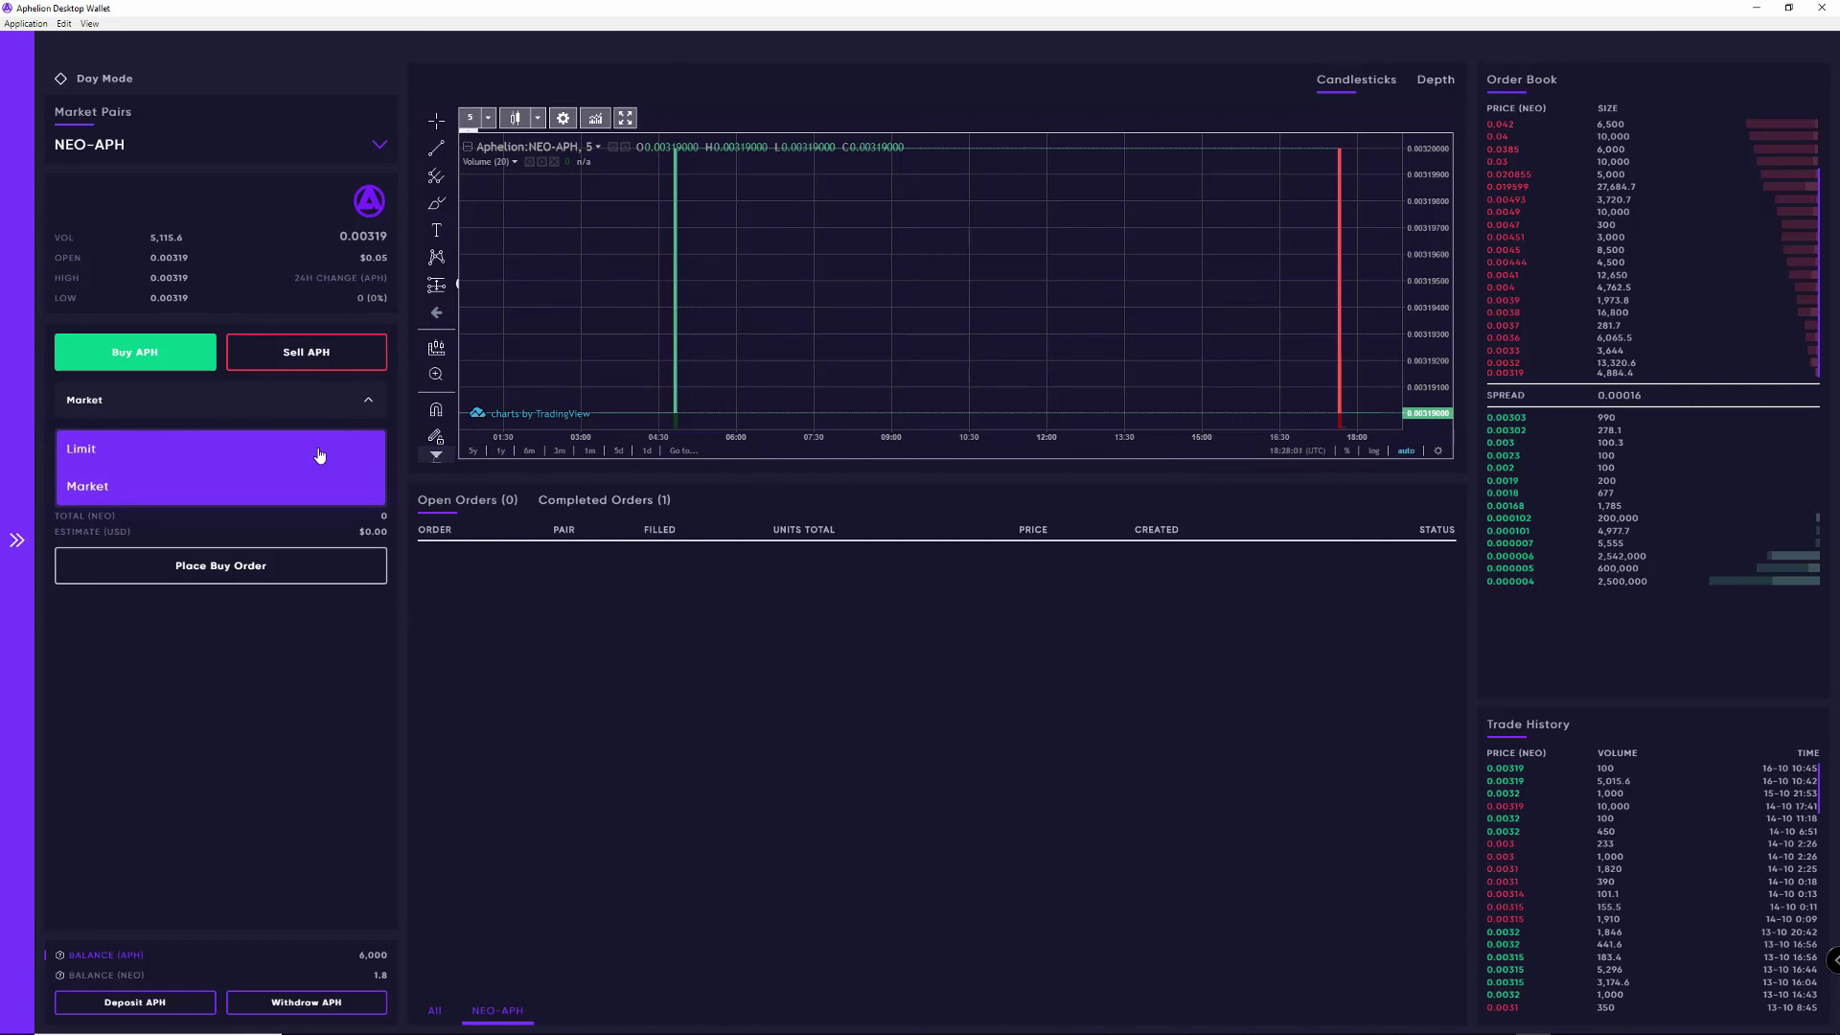
click(321, 447)
click(220, 484)
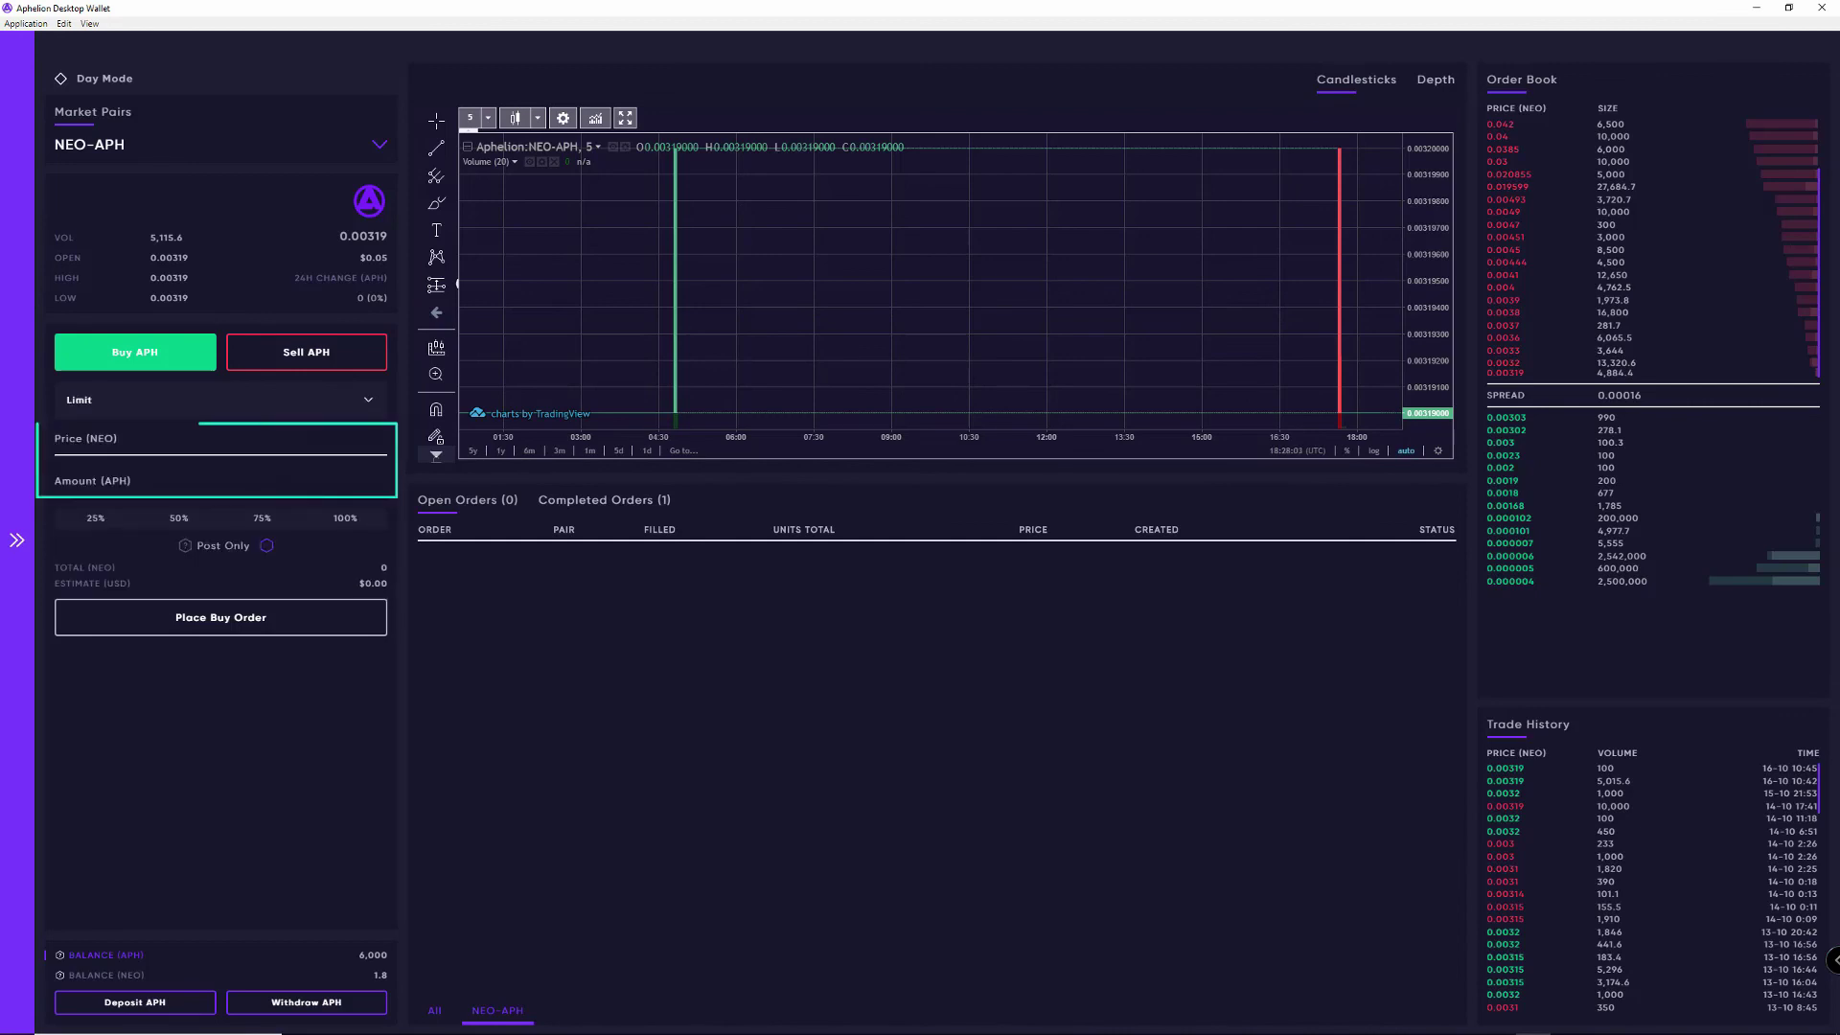
text(500)
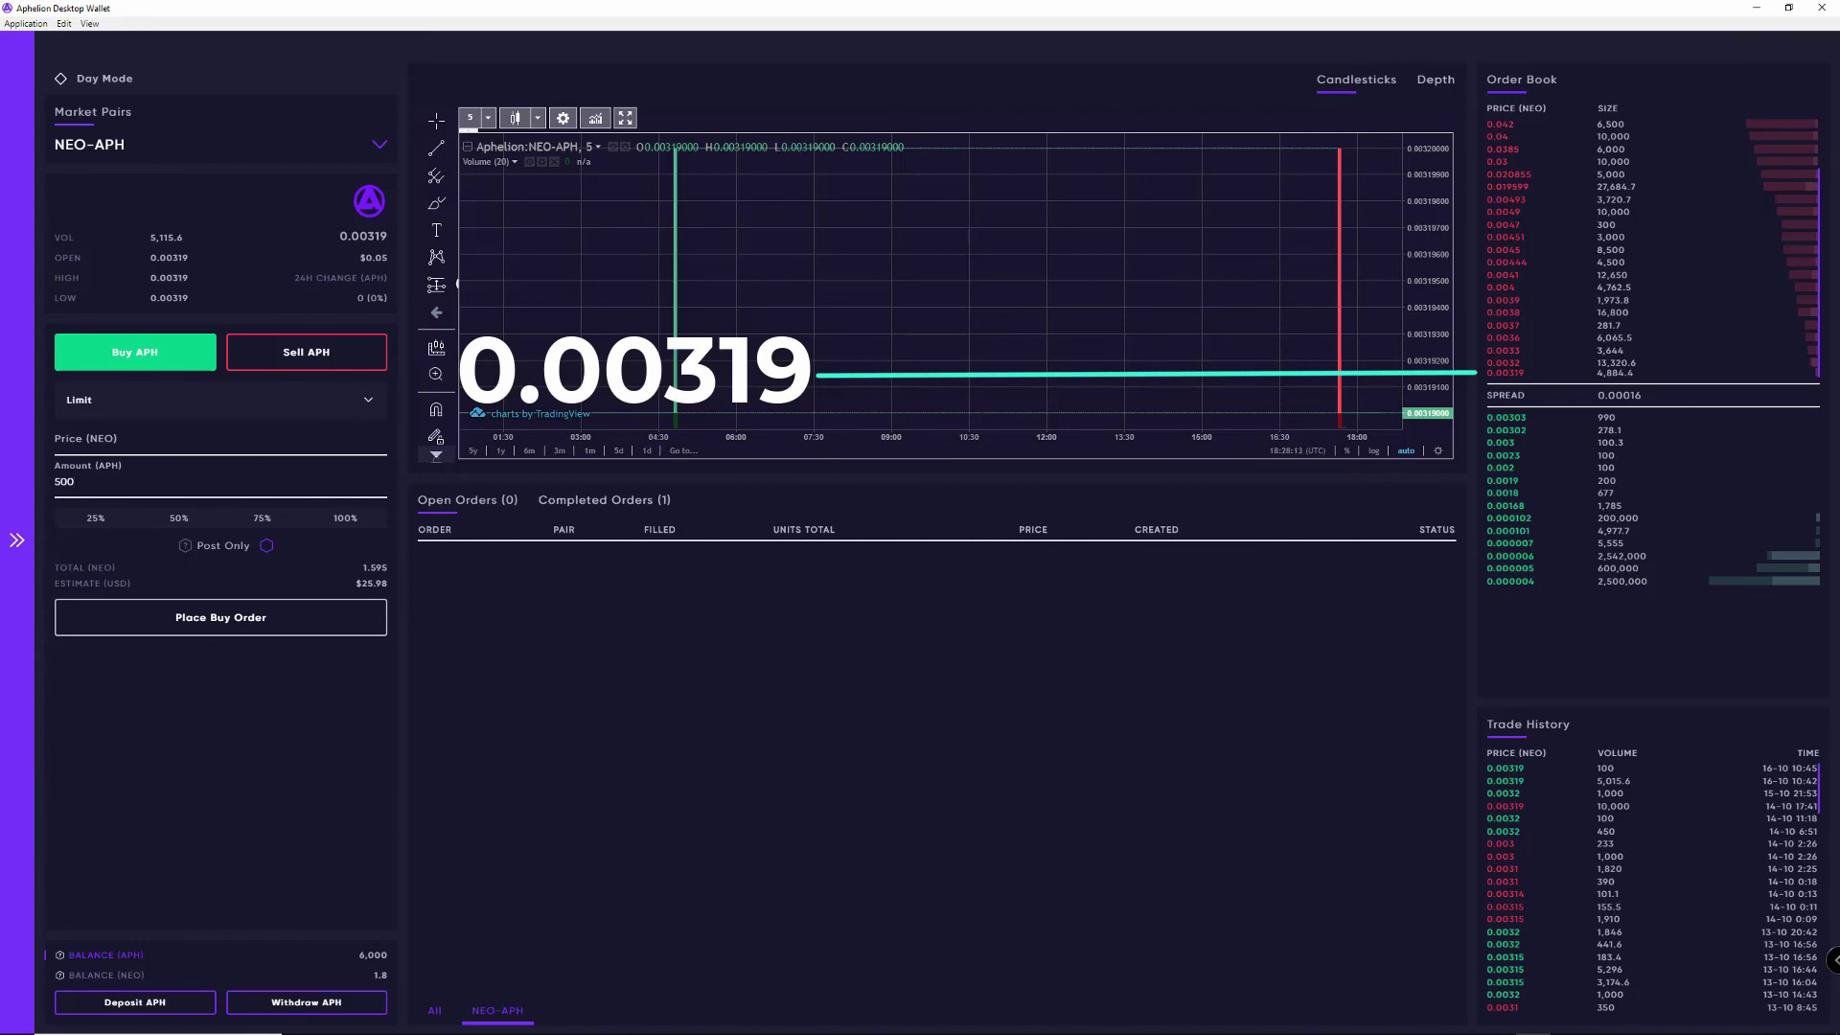
click(221, 439)
text(0.)
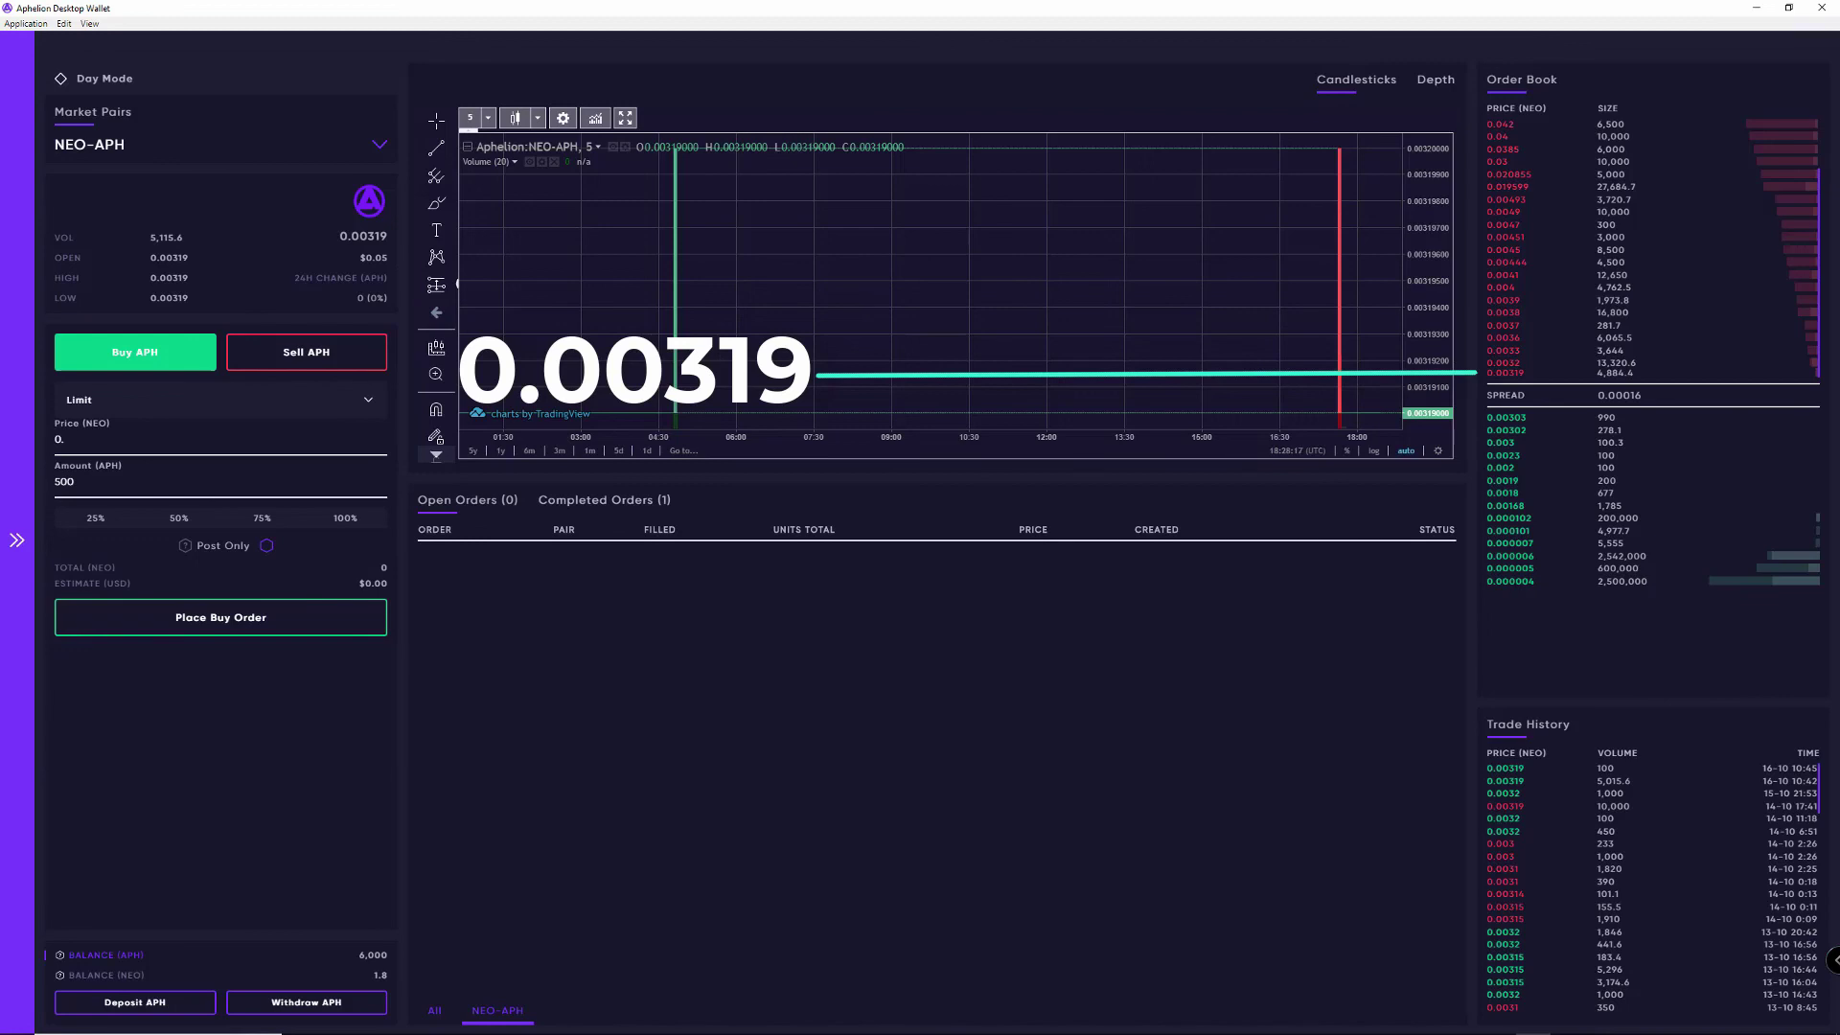
text(003)
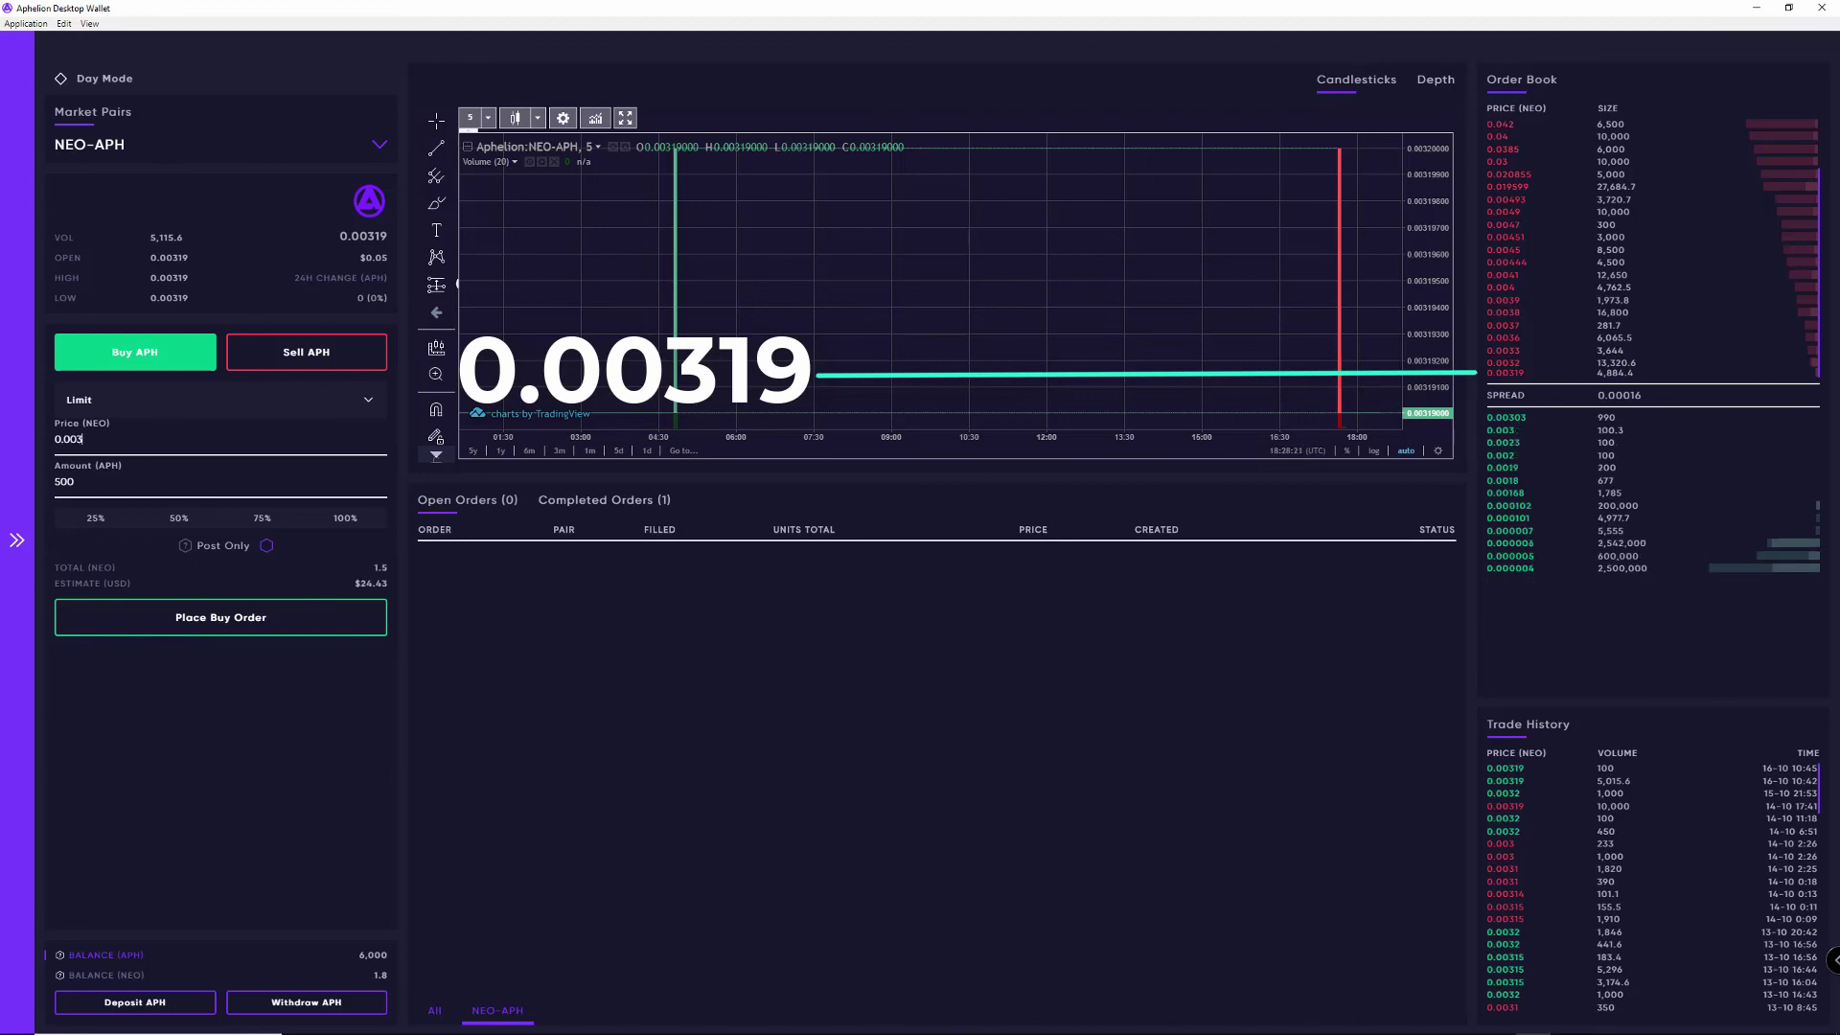
text(05)
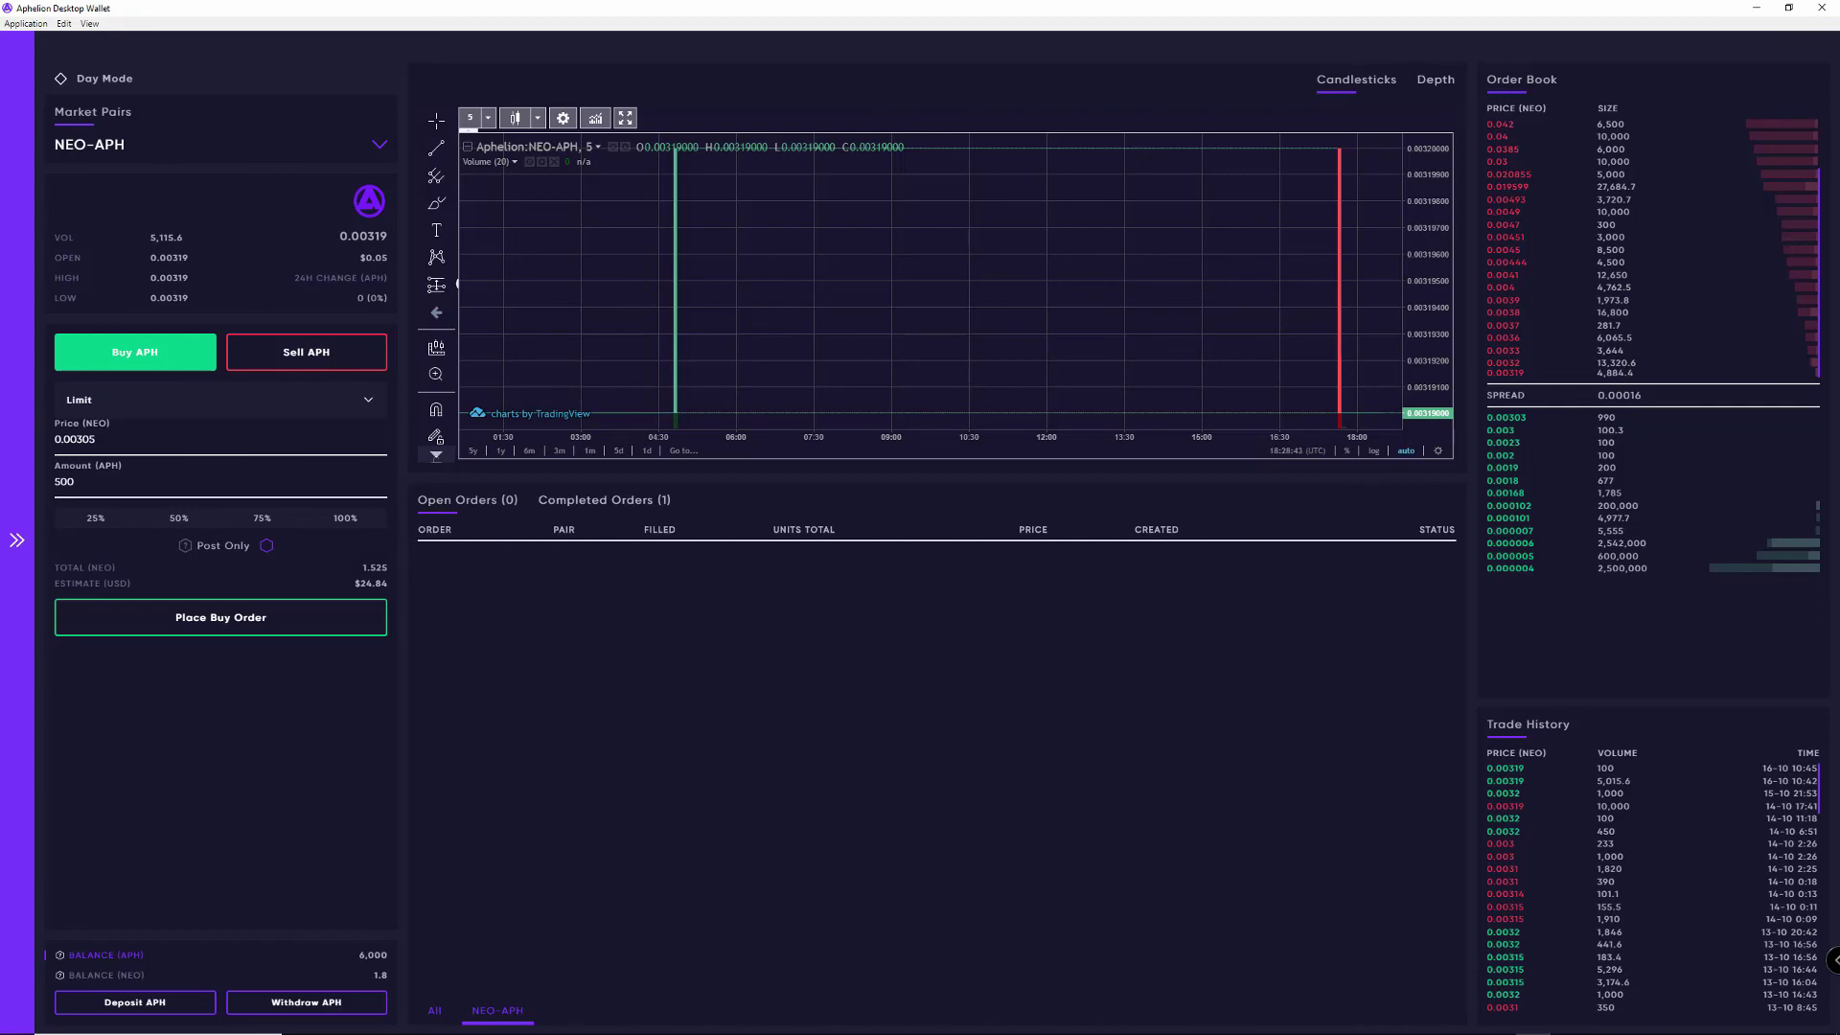
key(Return)
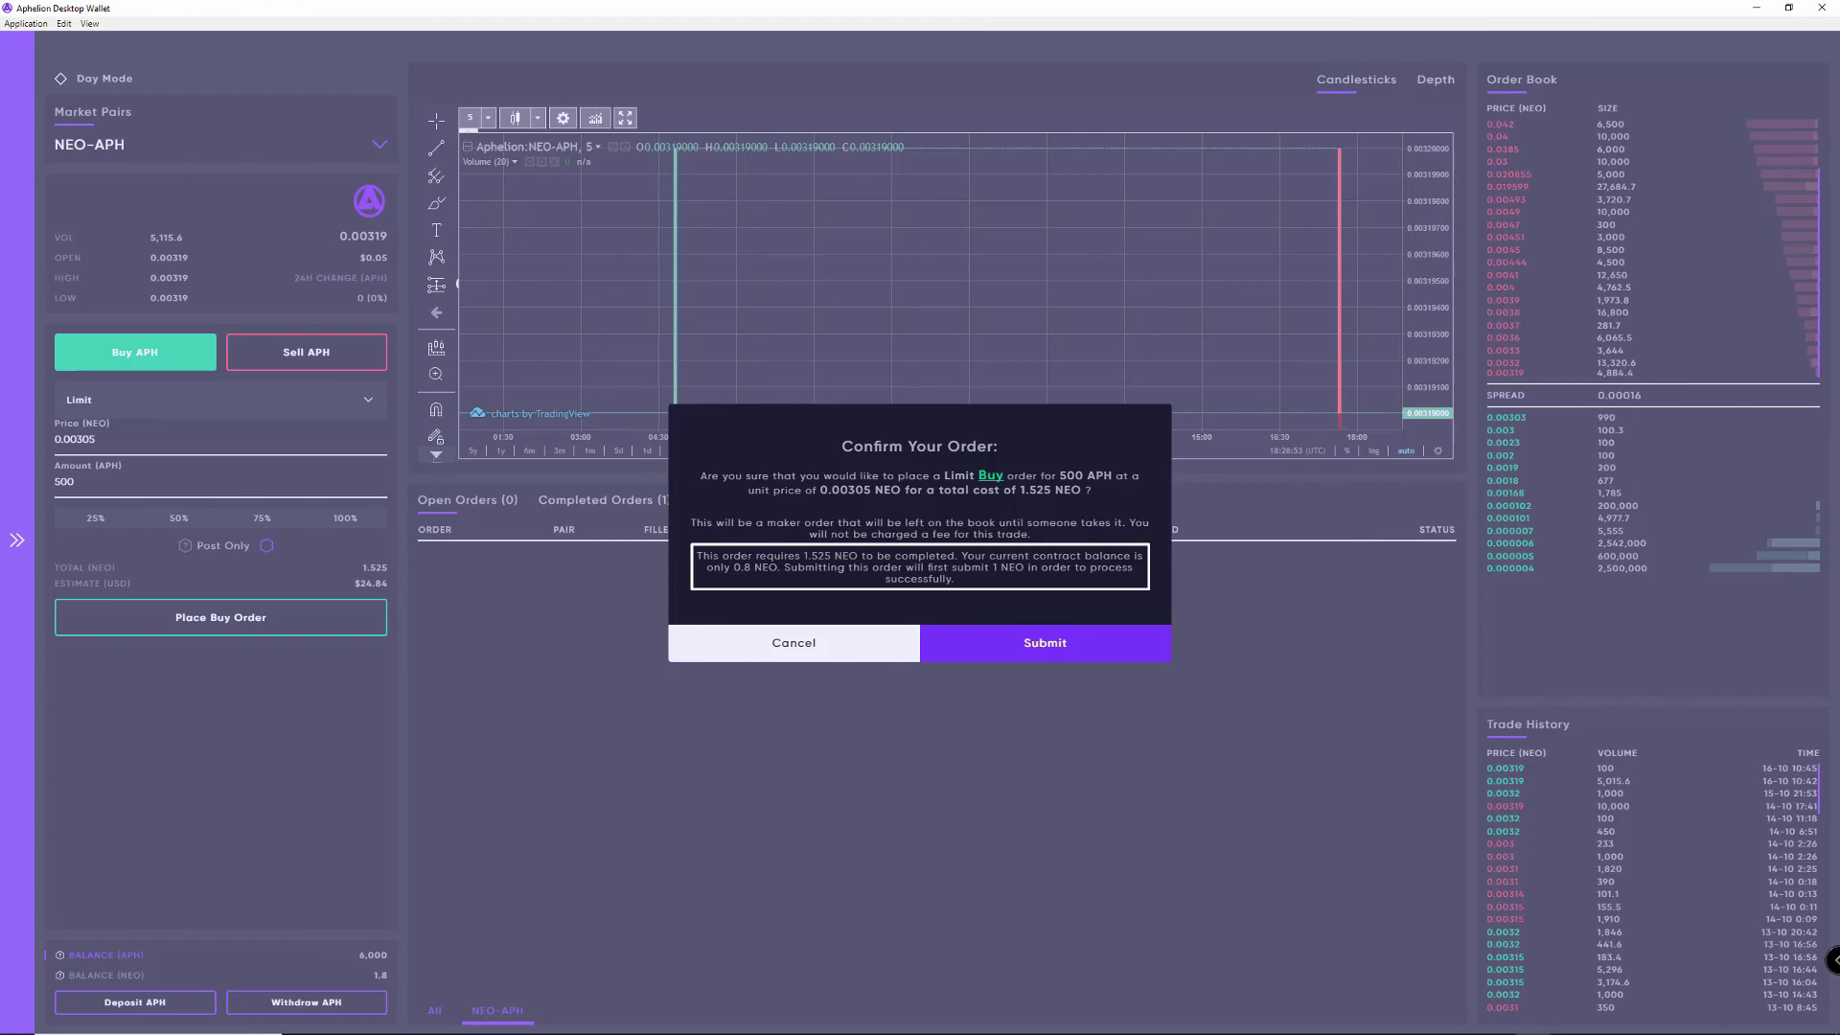
key(Return)
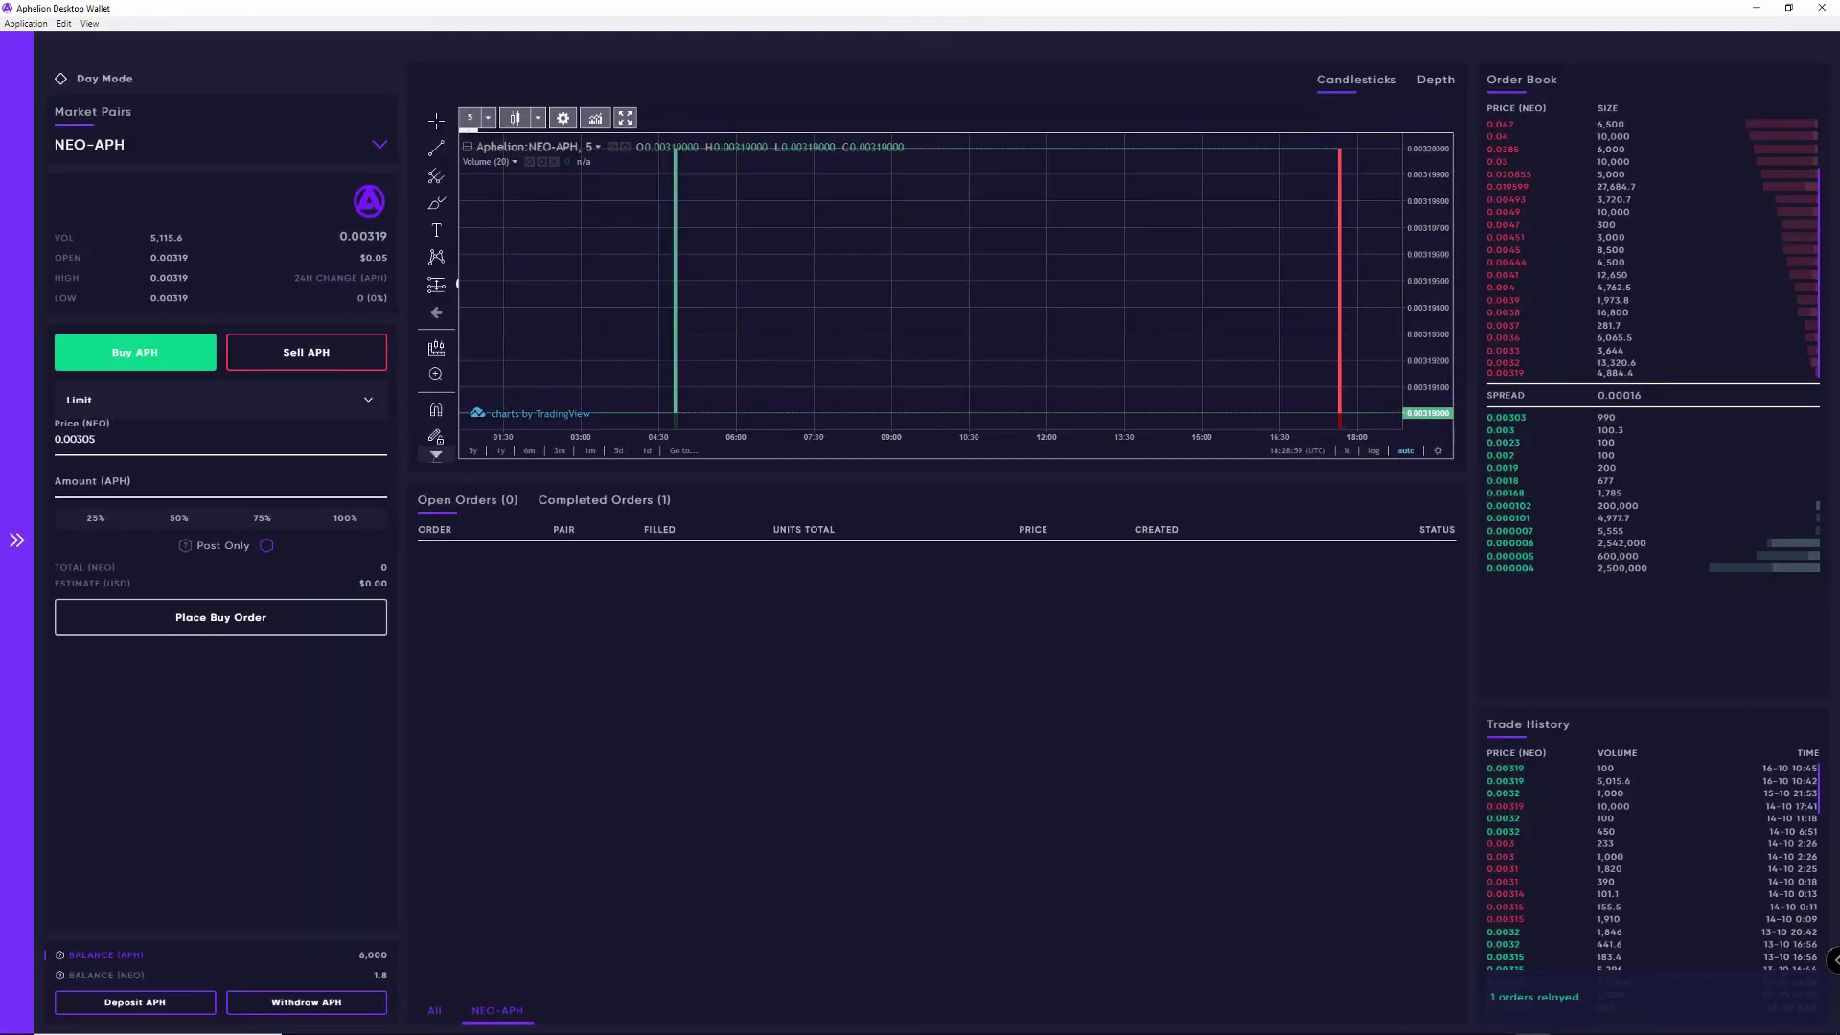